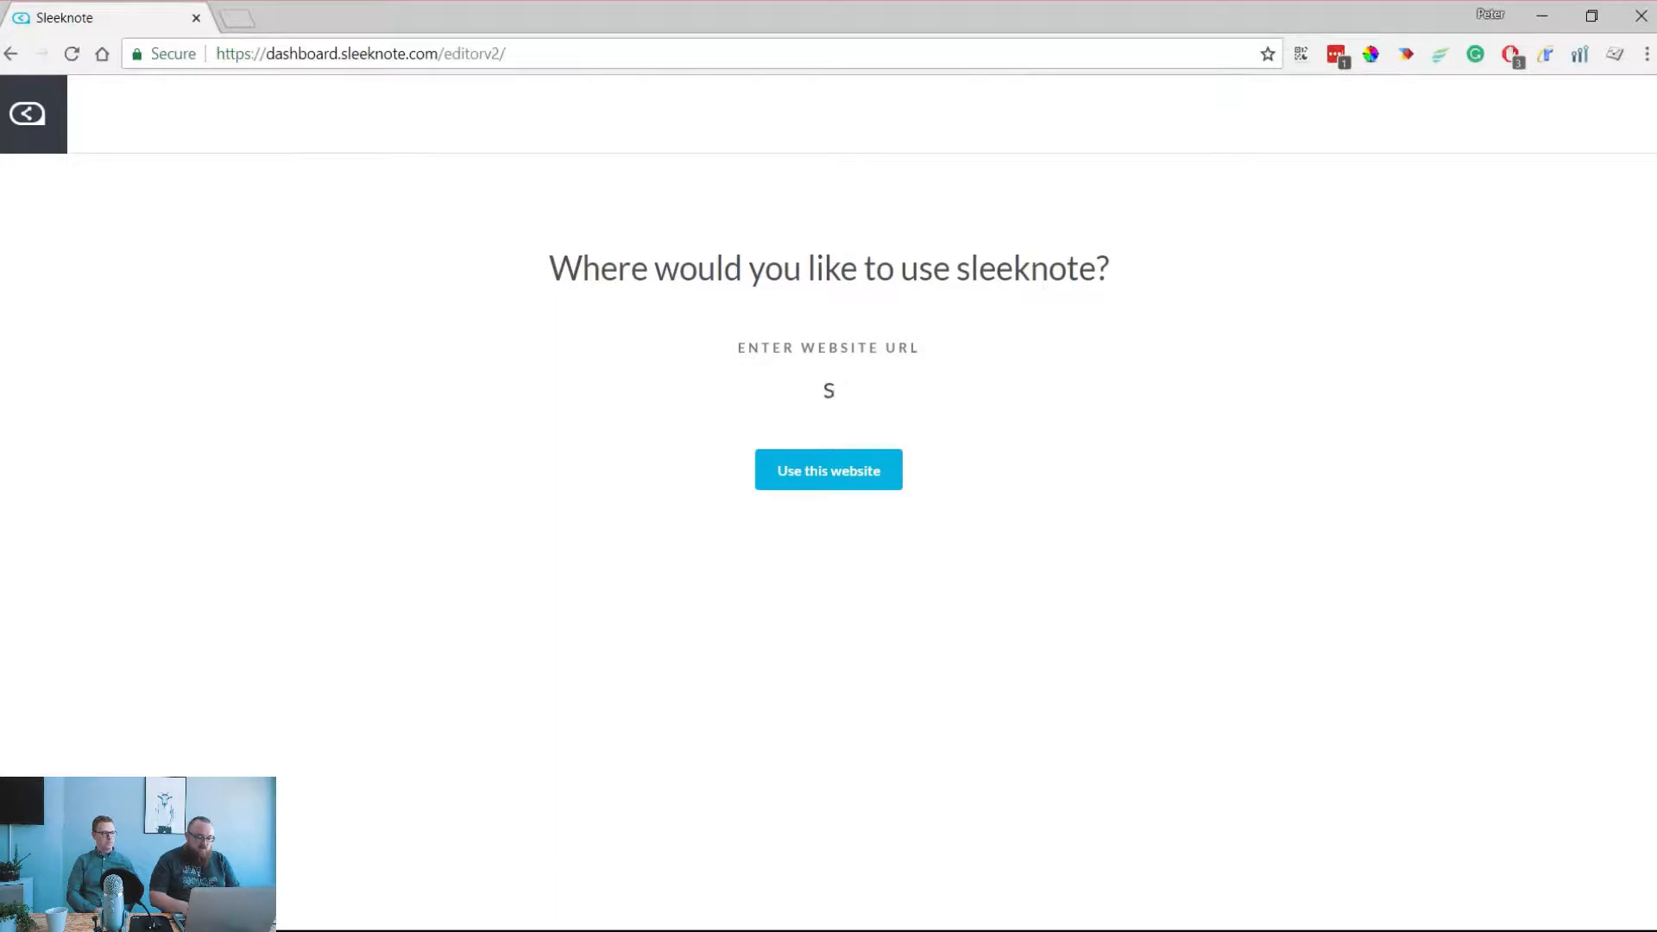
Set the website URL to sleeknote.com and select the Collect email addresses goal
{"action": "type", "text": "leeknote.com"}
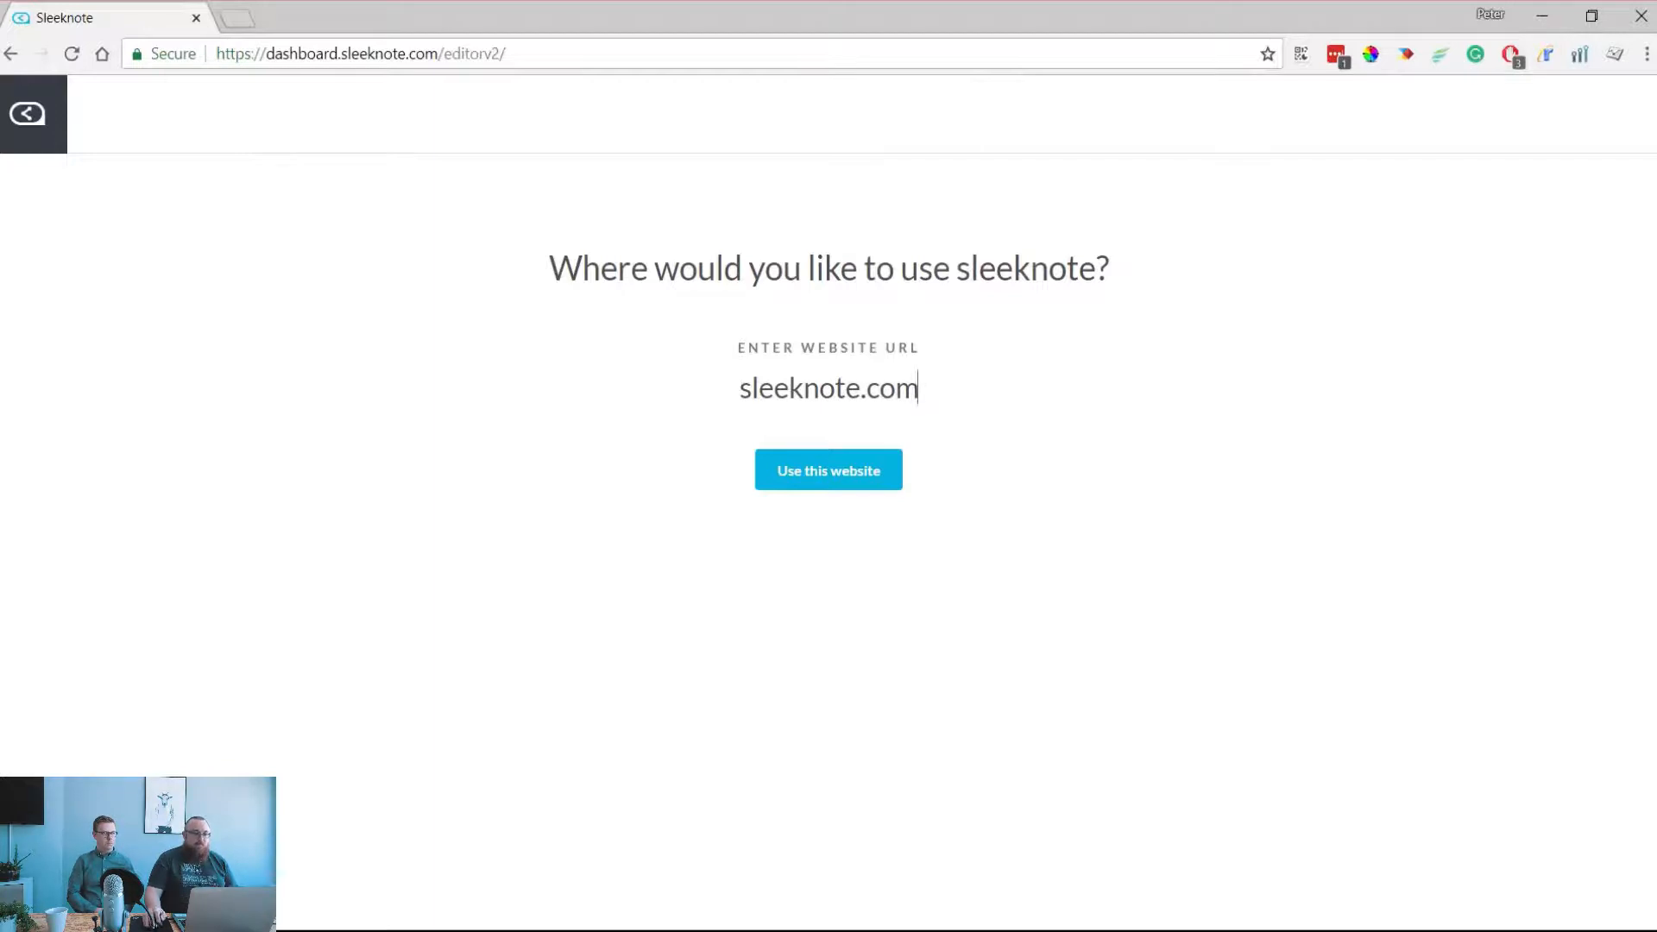
{"action": "key", "text": "Return"}
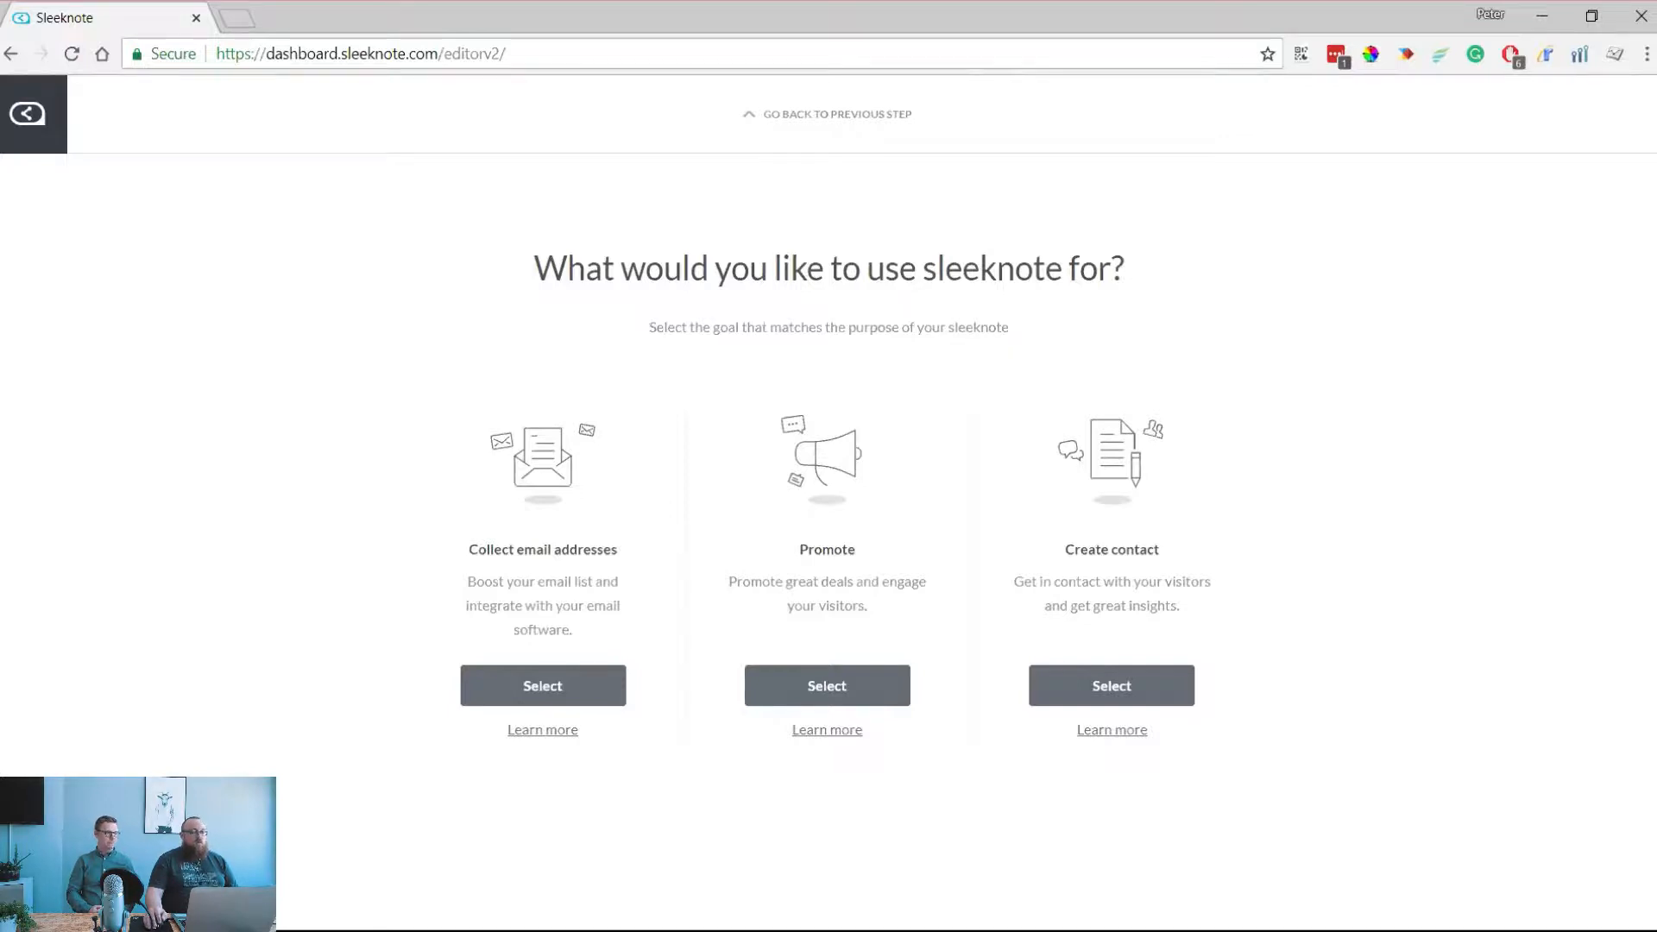
{"action": "left_click", "coordinate": [543, 685]}
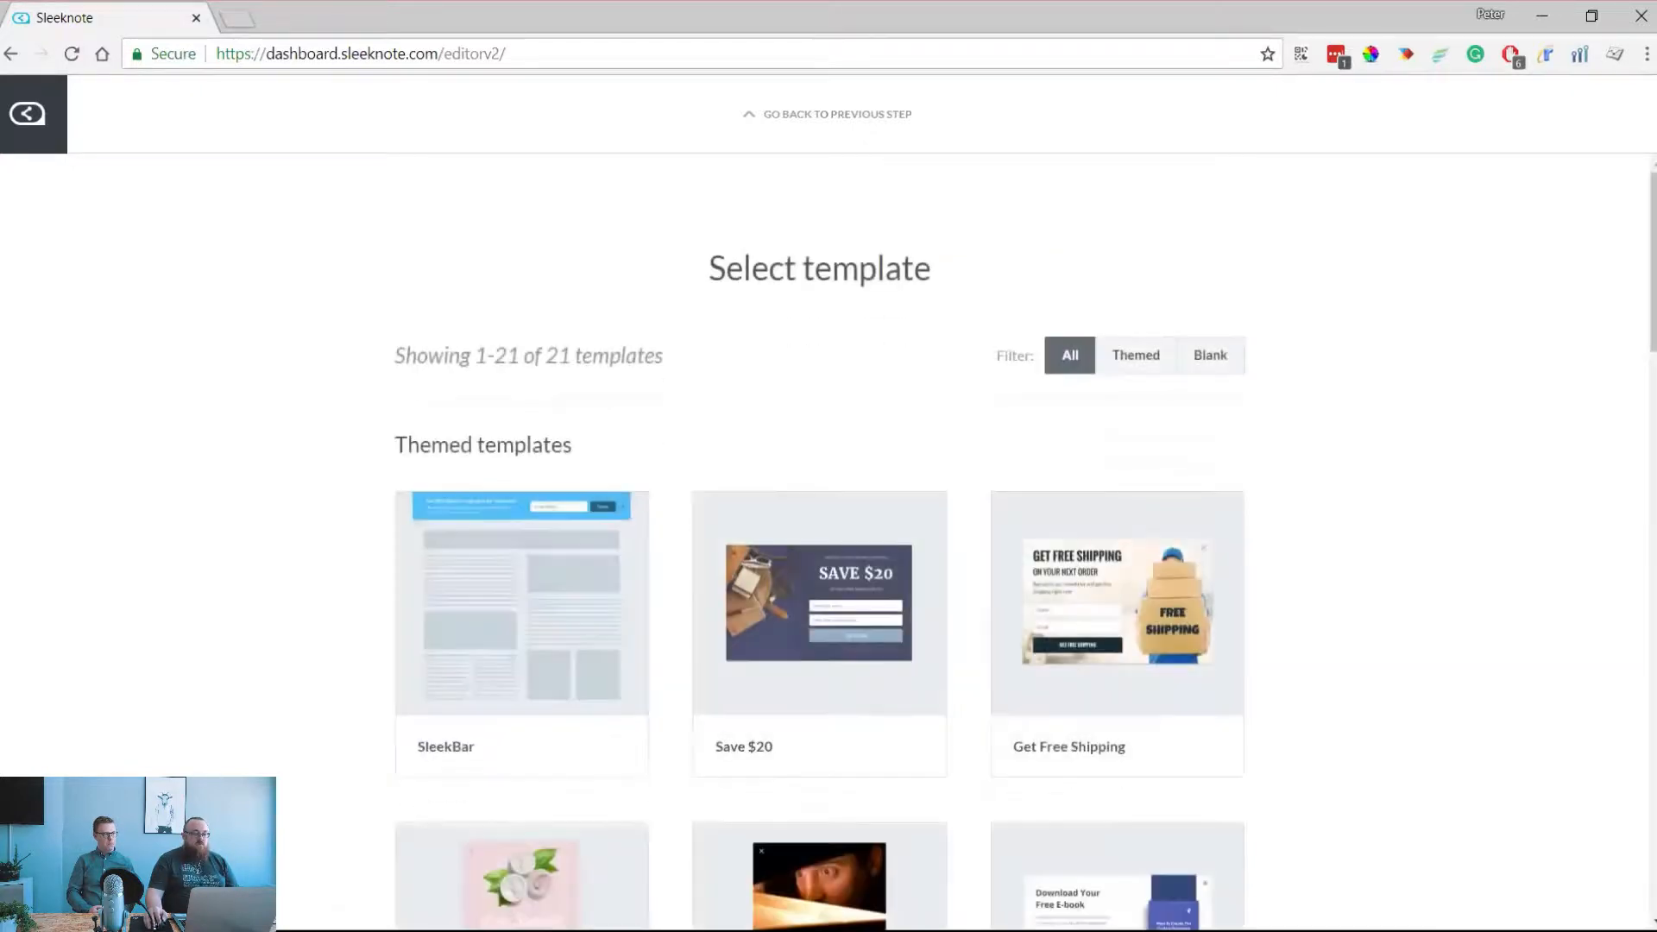
Look through the themed and blank templates and check which display positions the SleekBar template offers
{"action": "scroll", "coordinate": [820, 517], "scroll_direction": "down", "scroll_amount": 3}
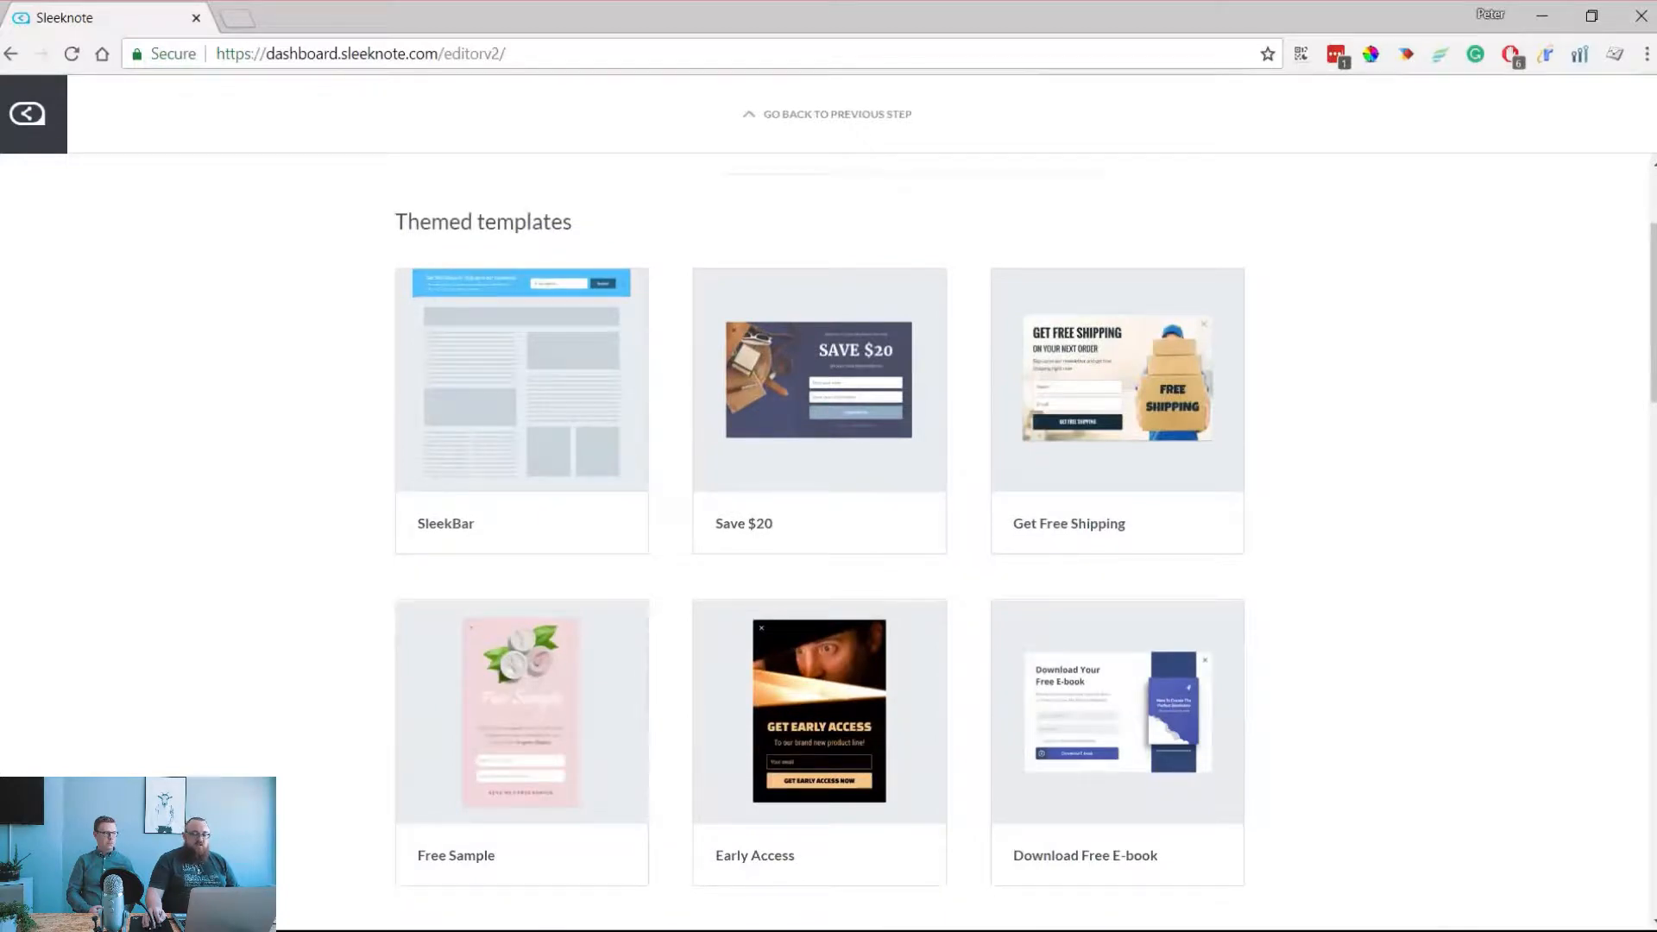
{"action": "scroll", "coordinate": [820, 518], "scroll_direction": "down", "scroll_amount": 15}
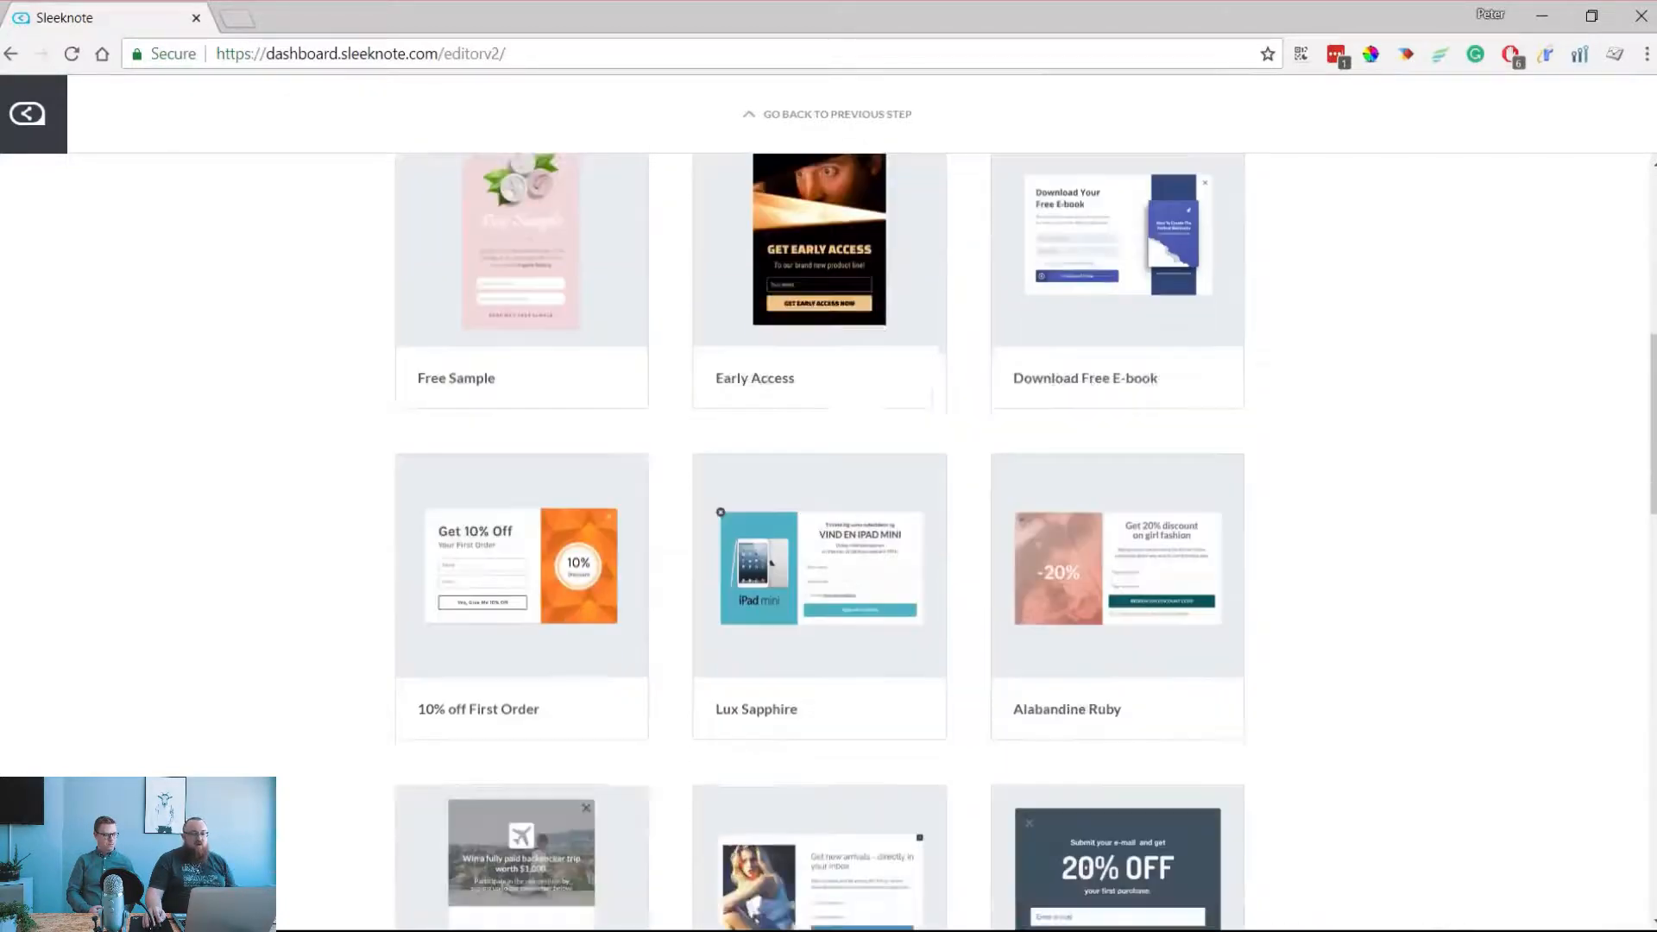
{"action": "scroll", "coordinate": [820, 517], "scroll_direction": "down", "scroll_amount": 5}
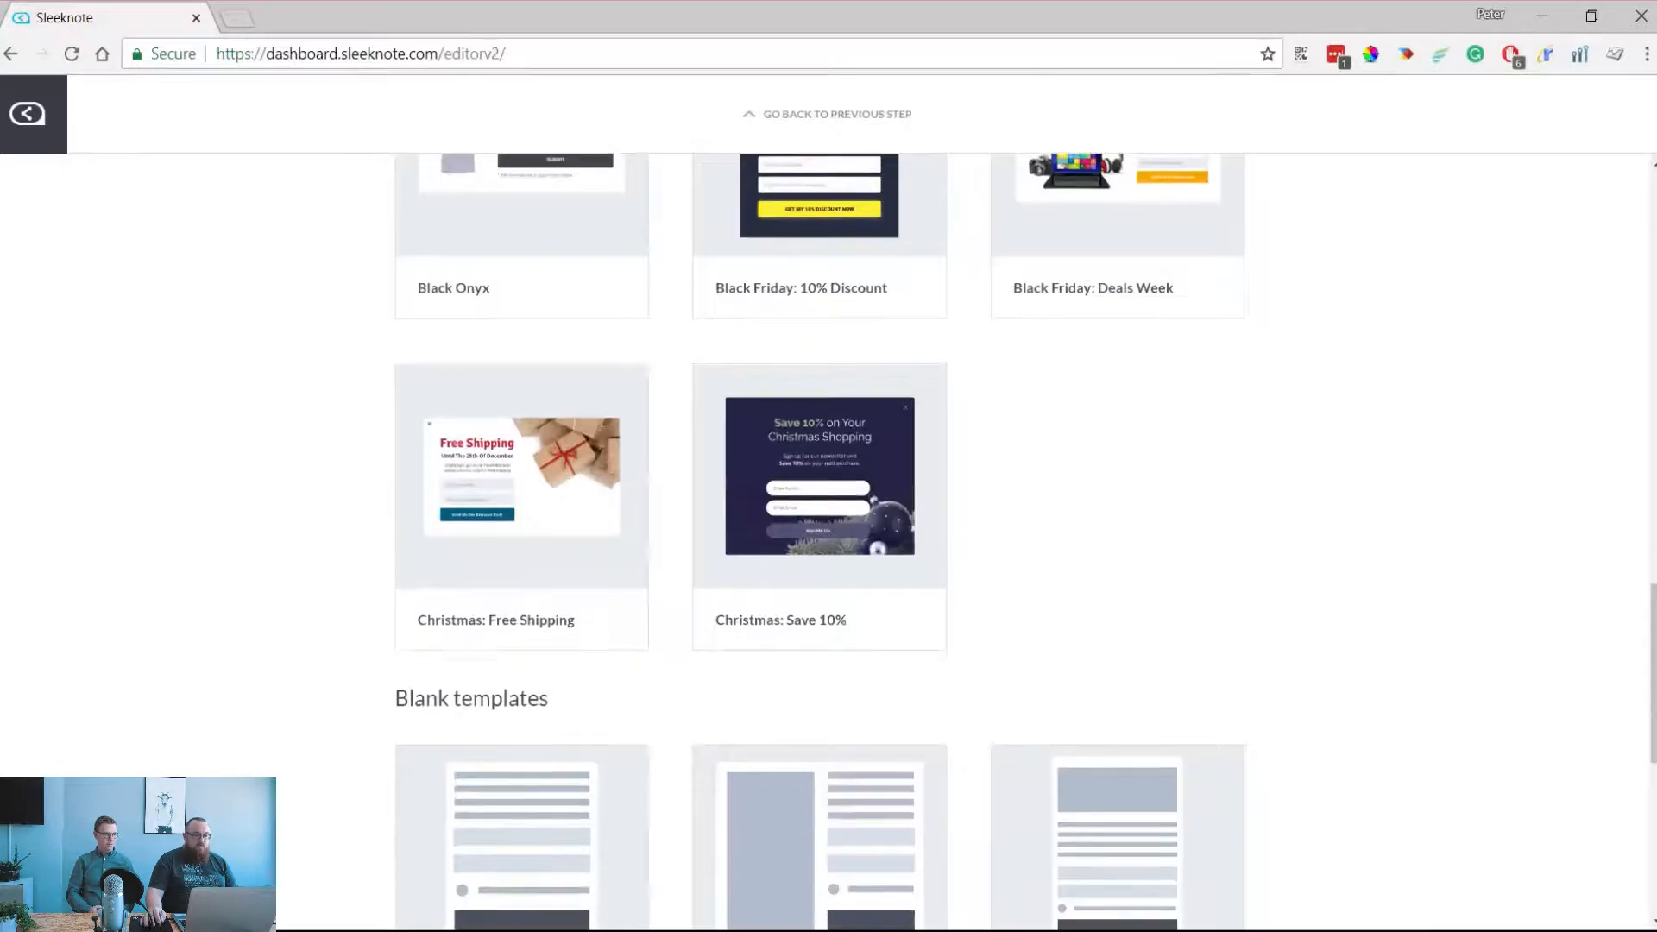
{"action": "scroll", "coordinate": [820, 518], "scroll_direction": "down", "scroll_amount": 5}
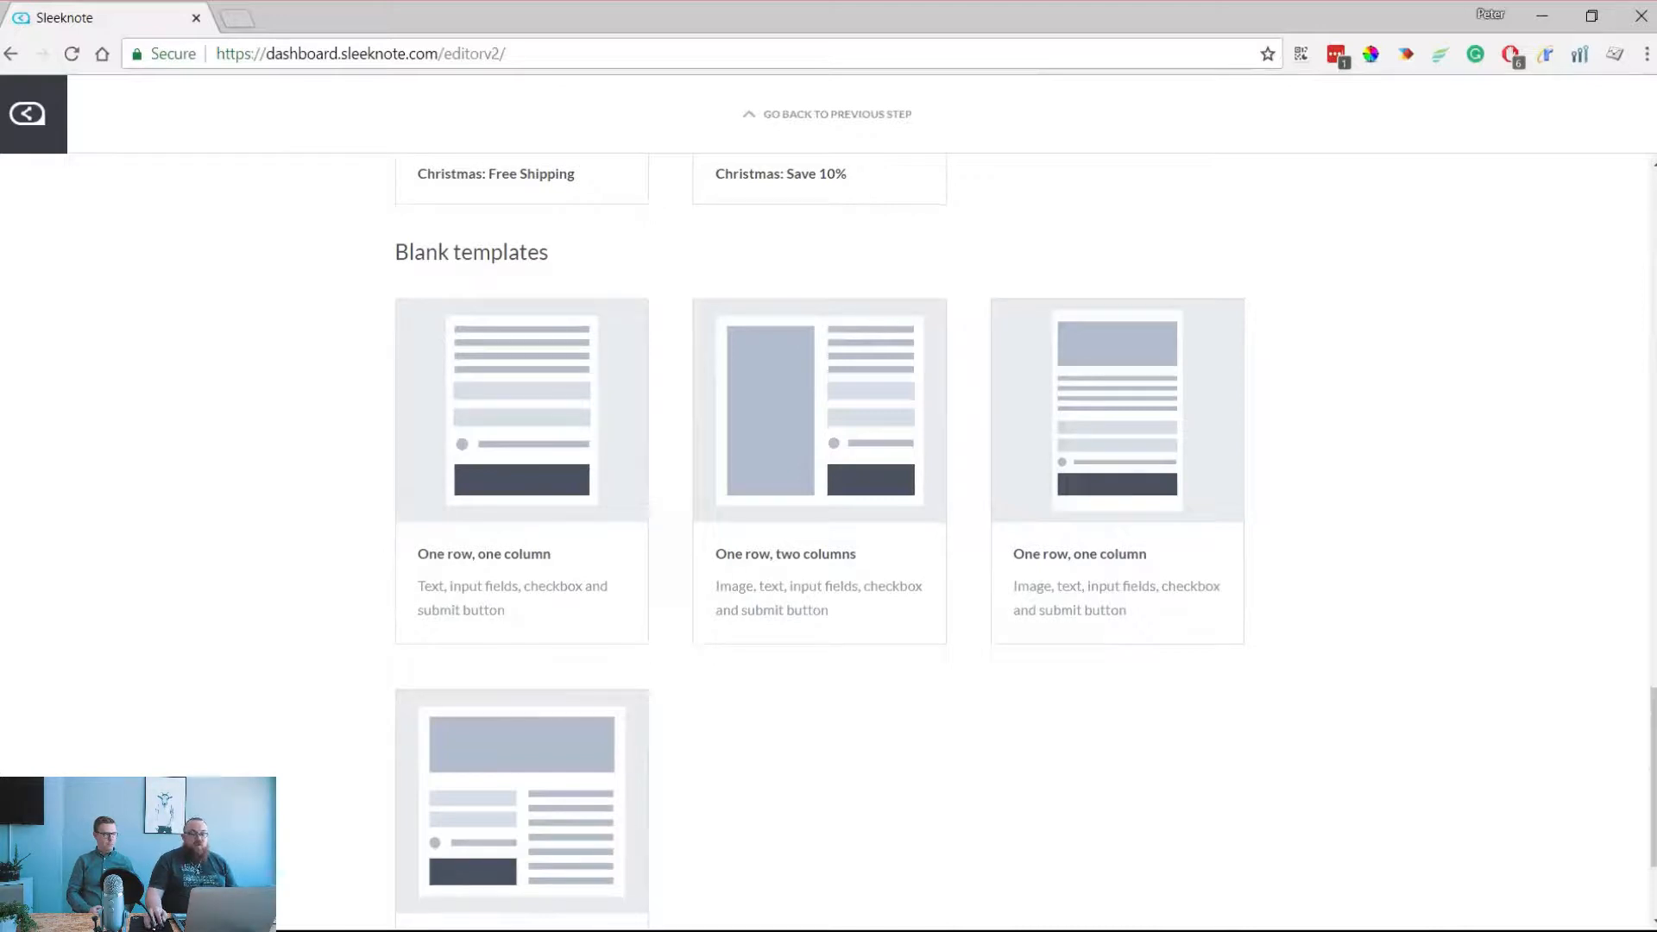
{"action": "scroll", "coordinate": [819, 535], "scroll_direction": "up", "scroll_amount": 13}
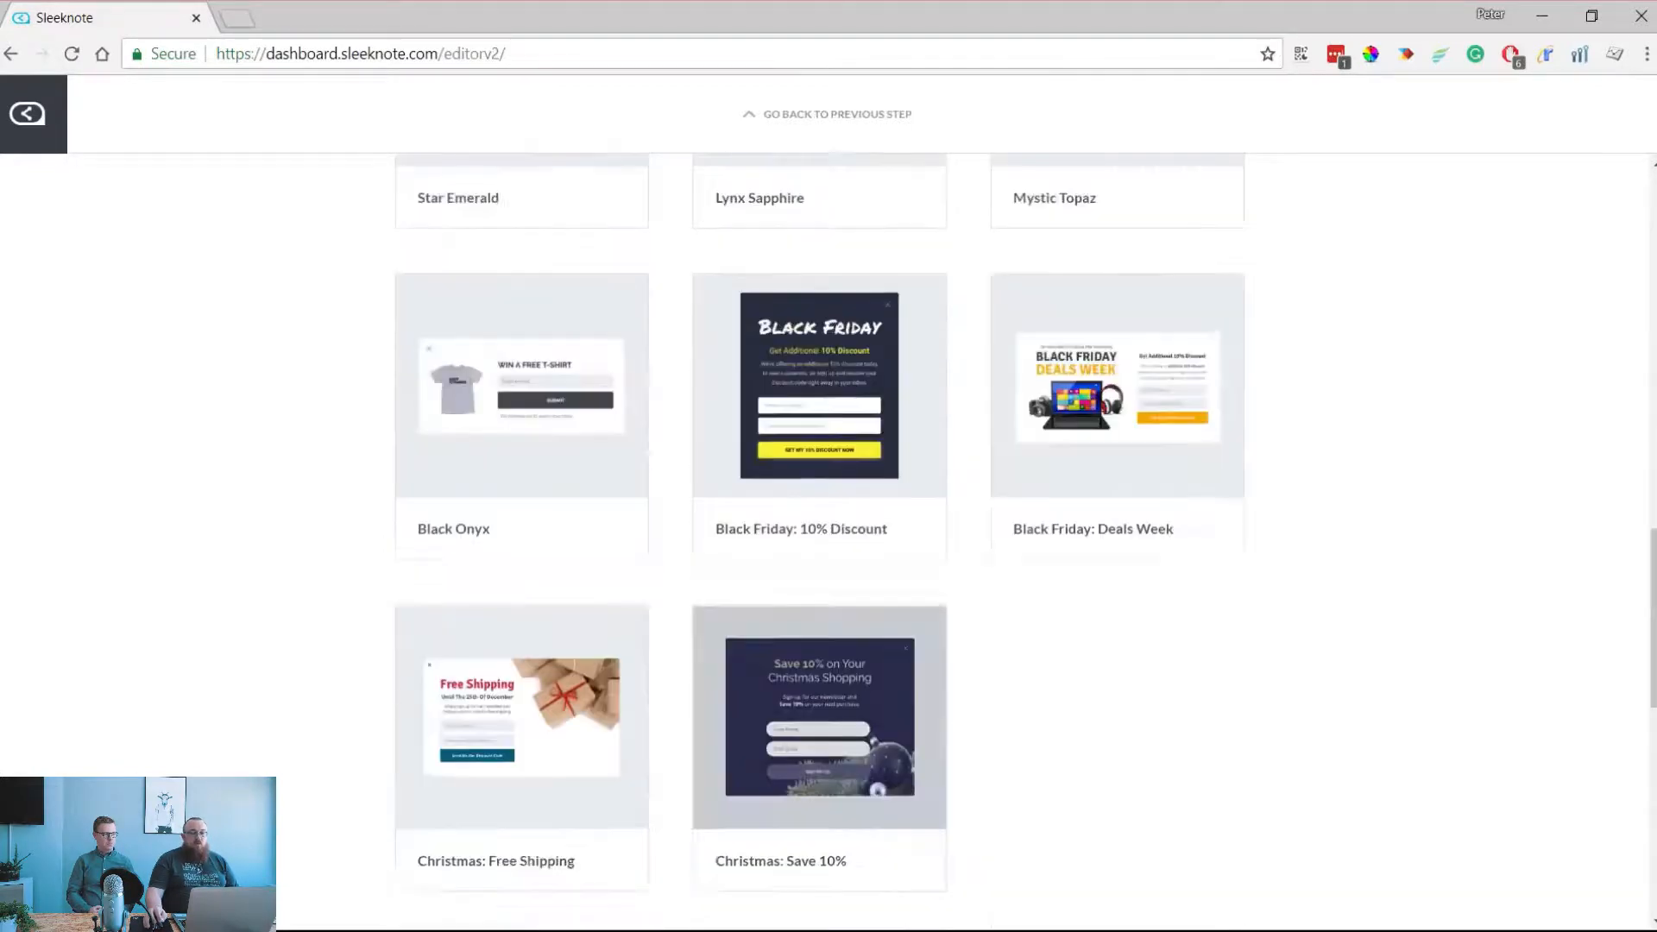
{"action": "scroll", "coordinate": [820, 535], "scroll_direction": "up", "scroll_amount": 9}
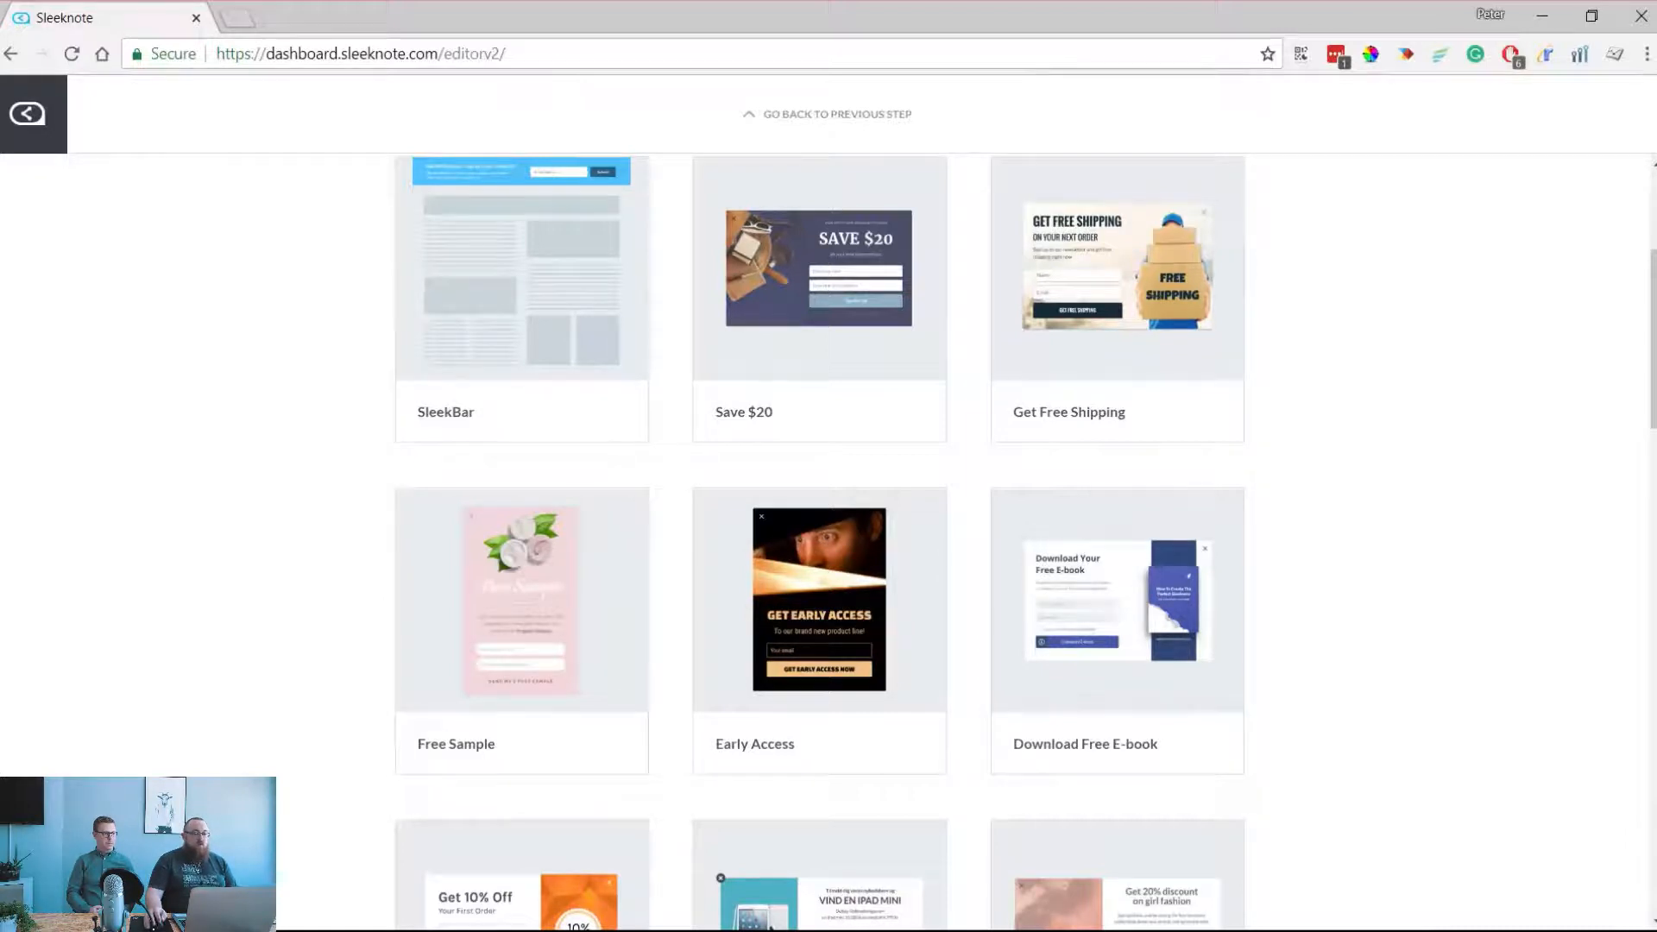
{"action": "scroll", "coordinate": [521, 388], "scroll_direction": "up", "scroll_amount": 2}
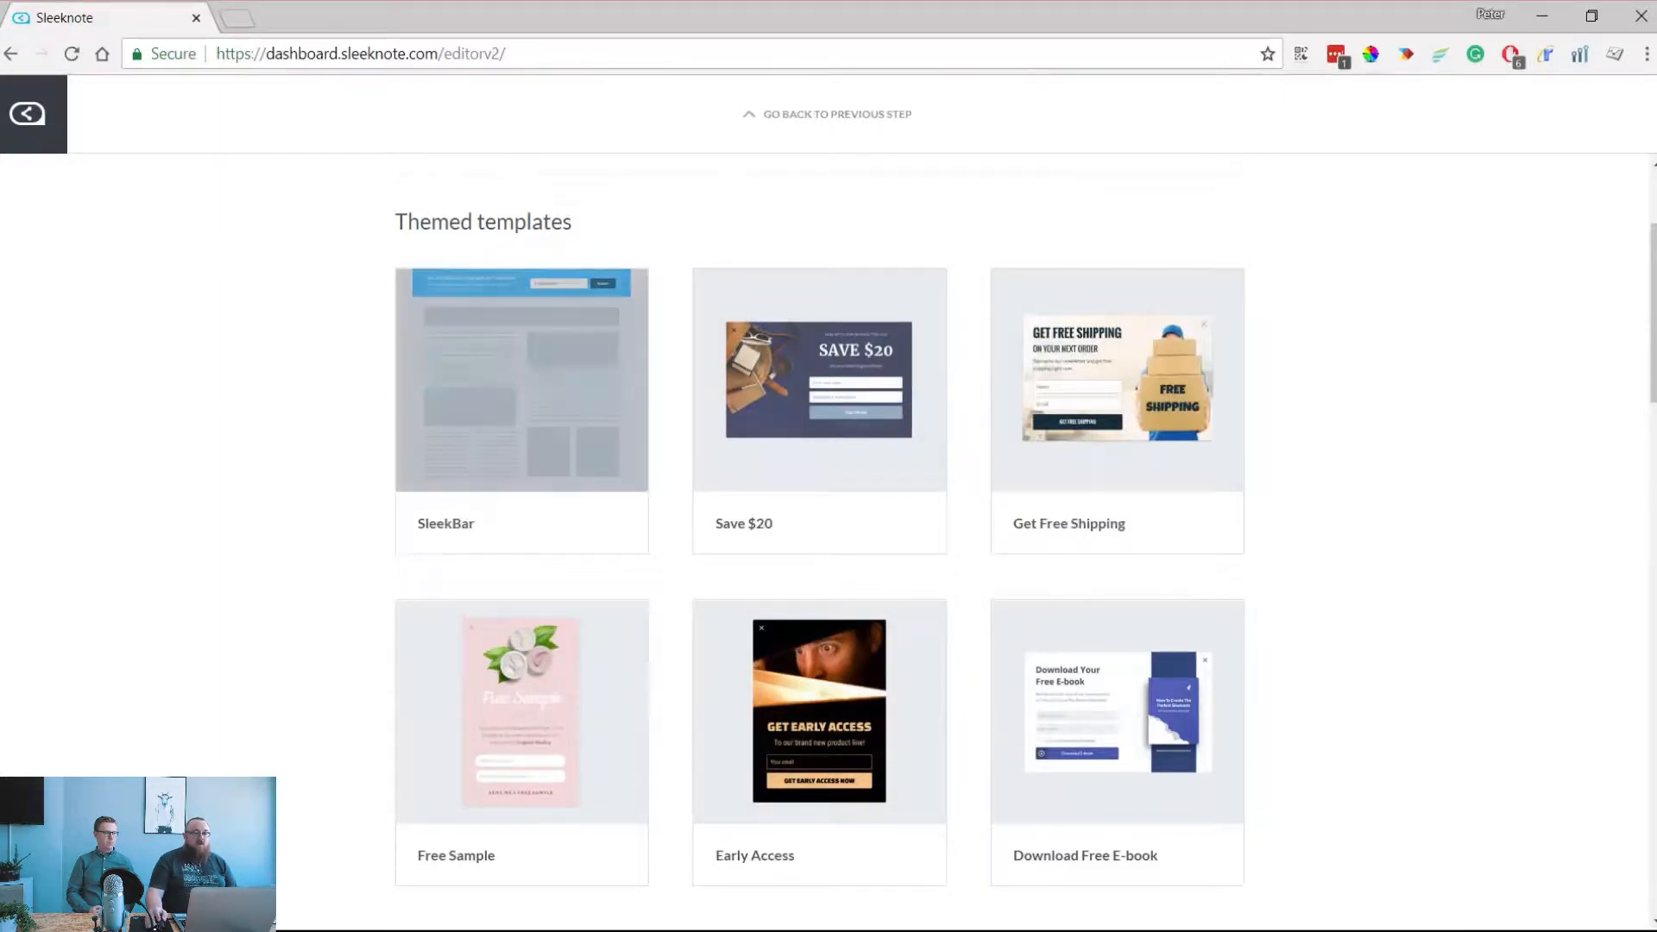
{"action": "left_click", "coordinate": [521, 374]}
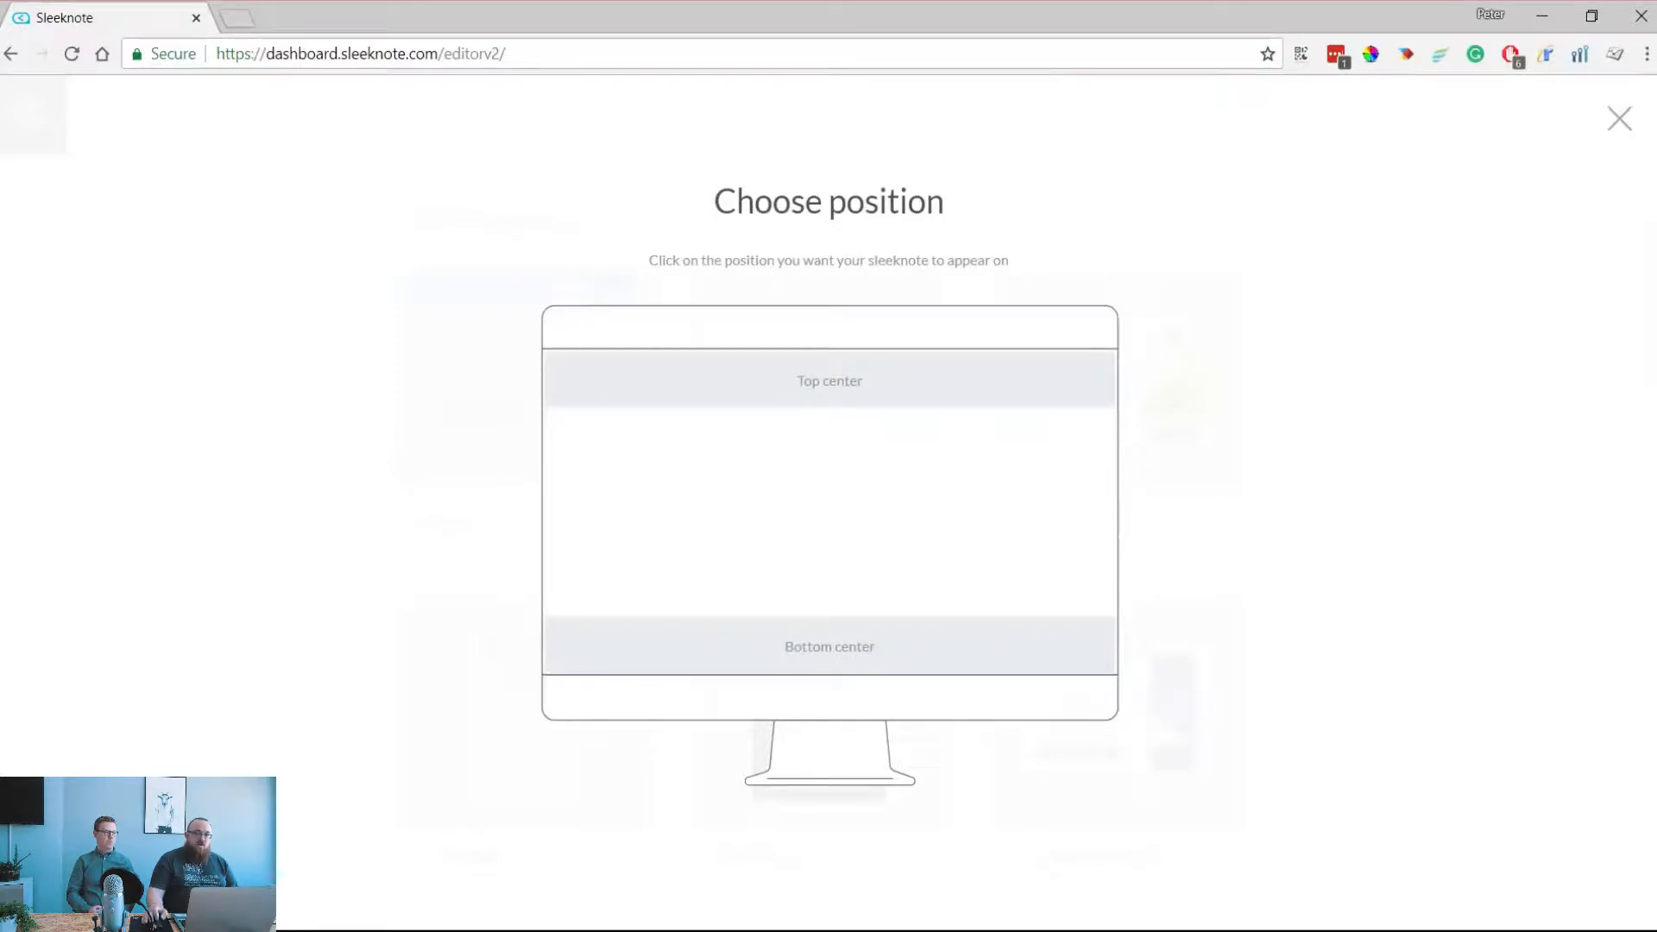
{"action": "left_click", "coordinate": [1620, 118]}
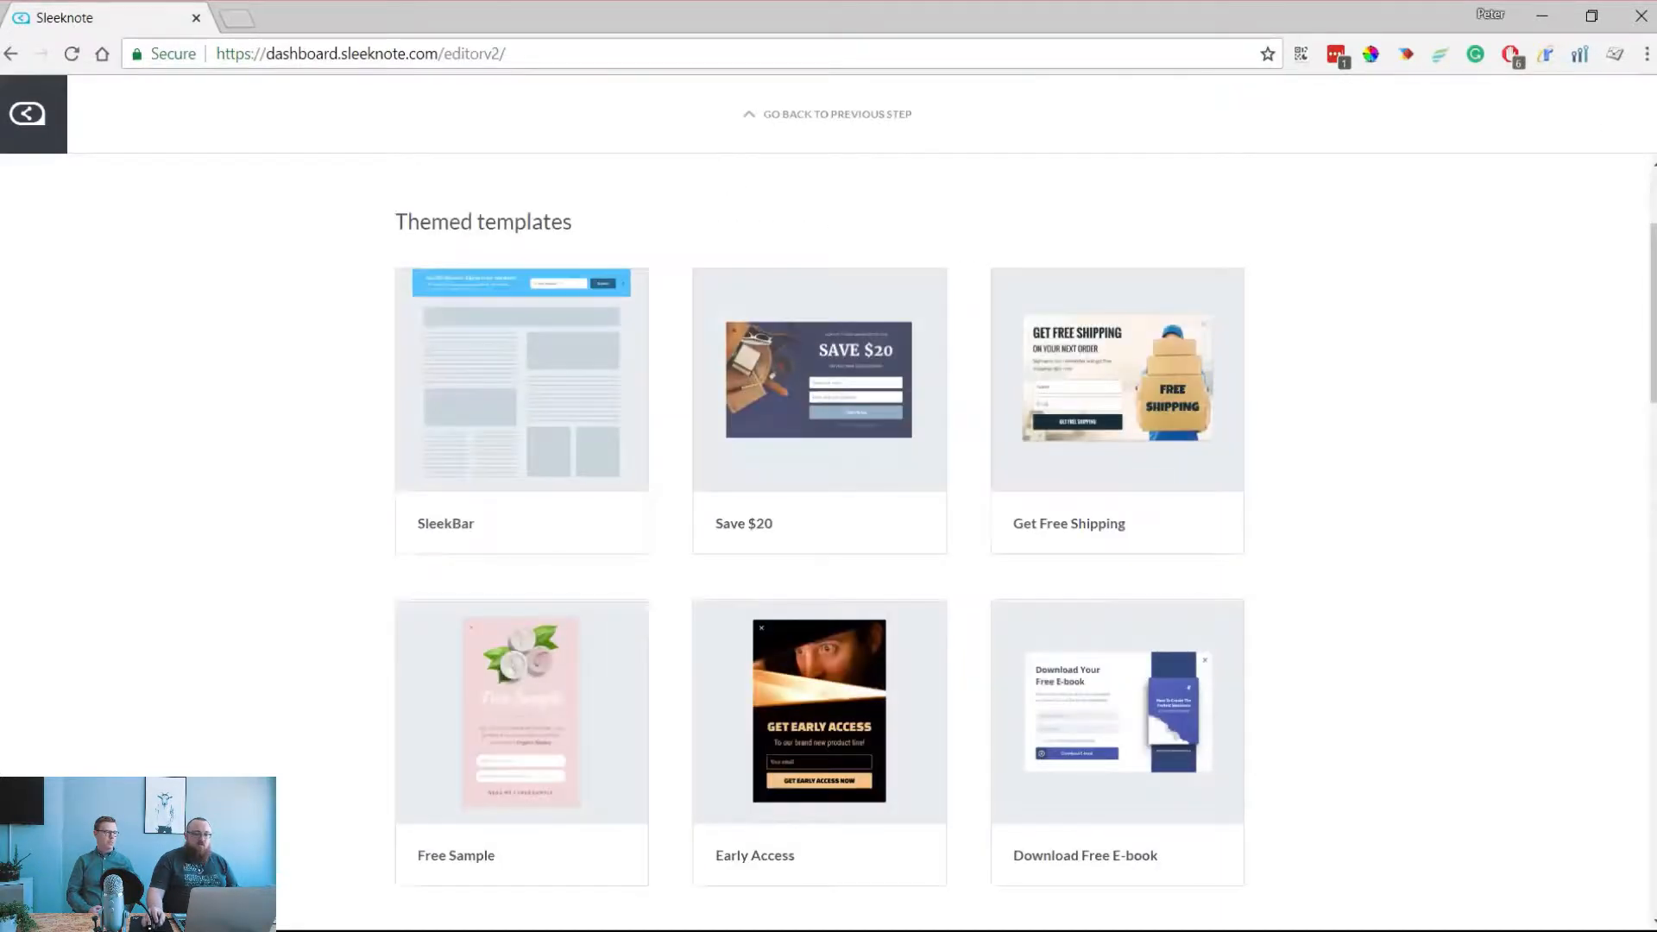
Start a sleeknote from the Save $20 template, displayed in the bottom right position of the website
{"action": "left_click", "coordinate": [815, 373]}
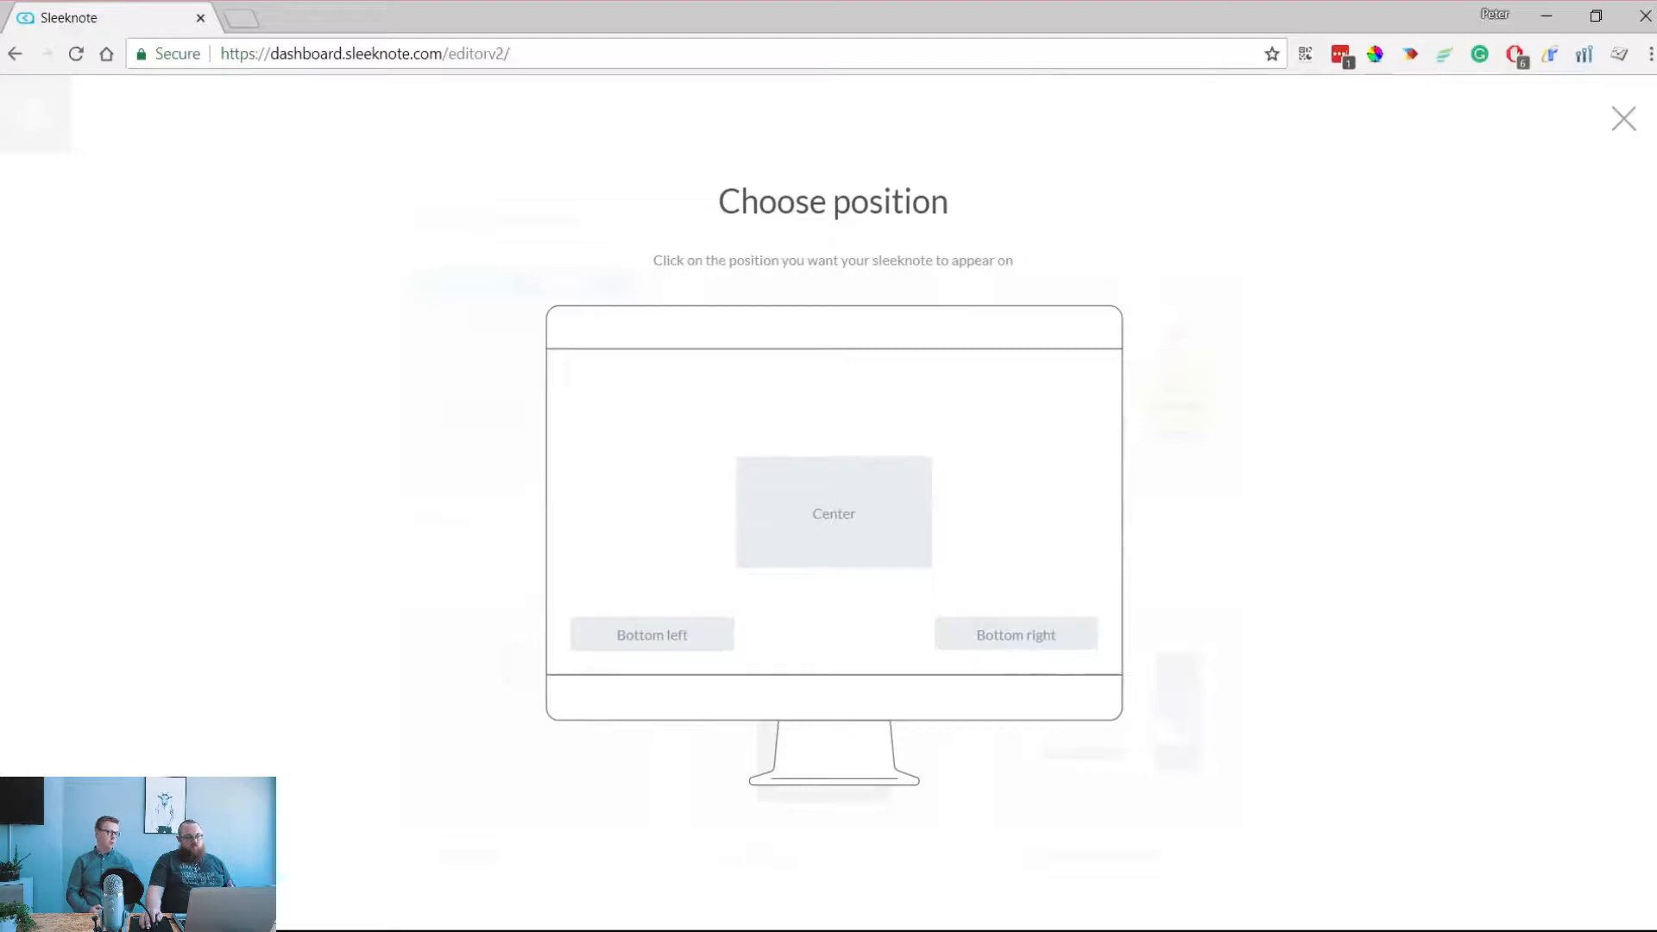
{"action": "left_click", "coordinate": [1016, 634]}
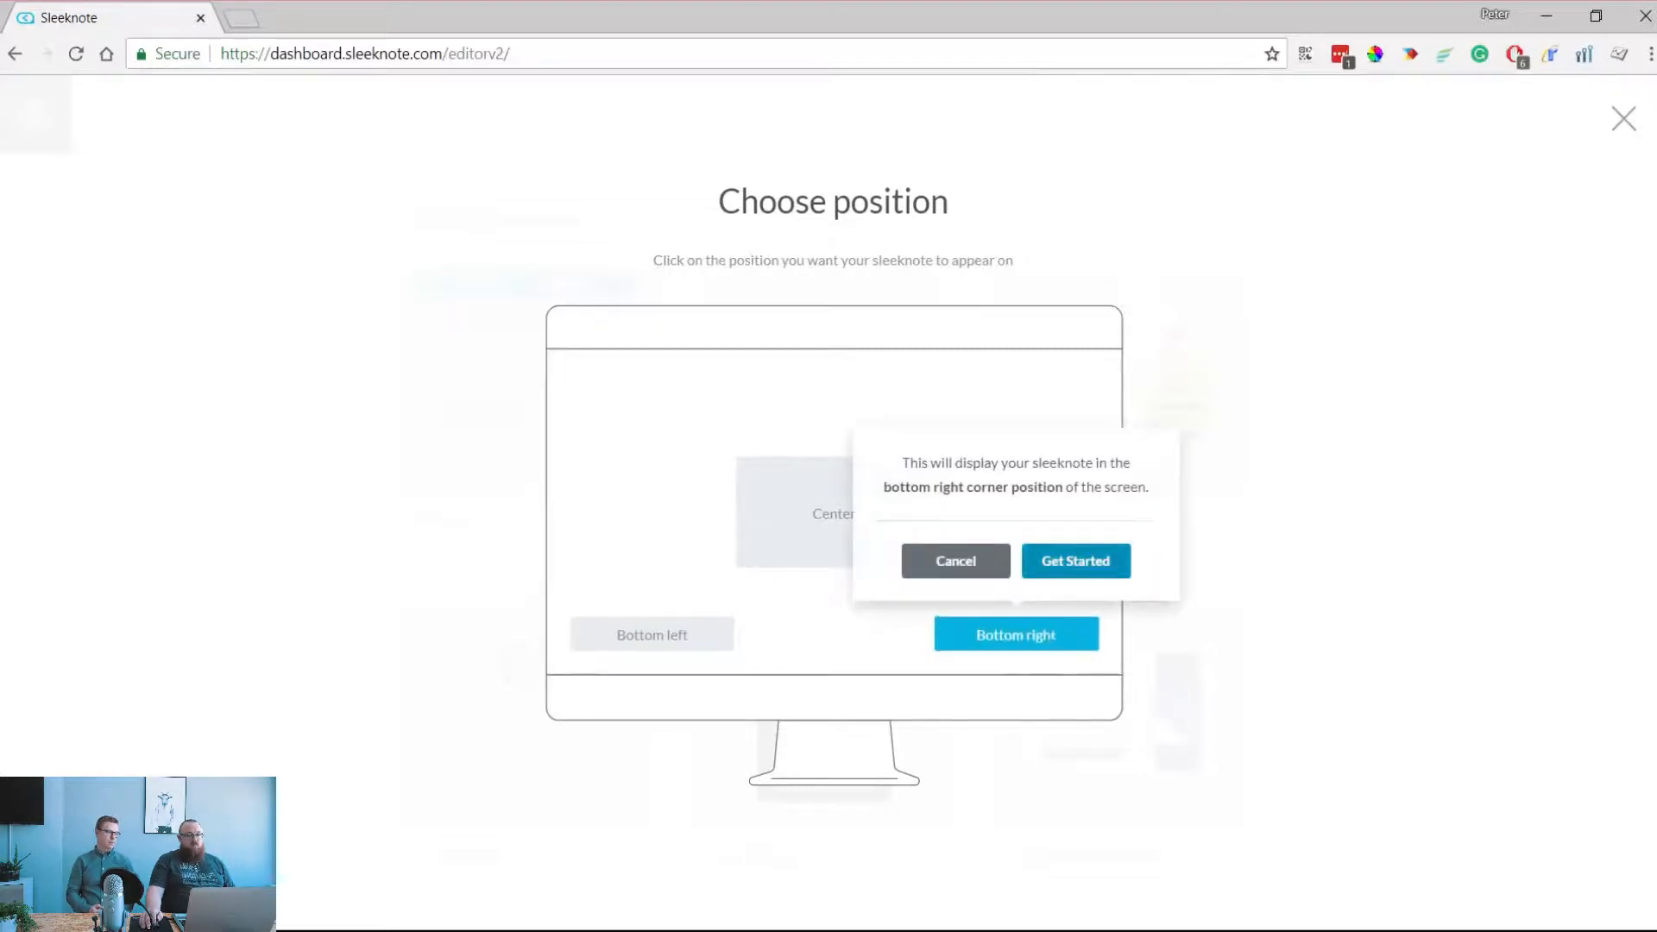
{"action": "left_click", "coordinate": [1075, 561]}
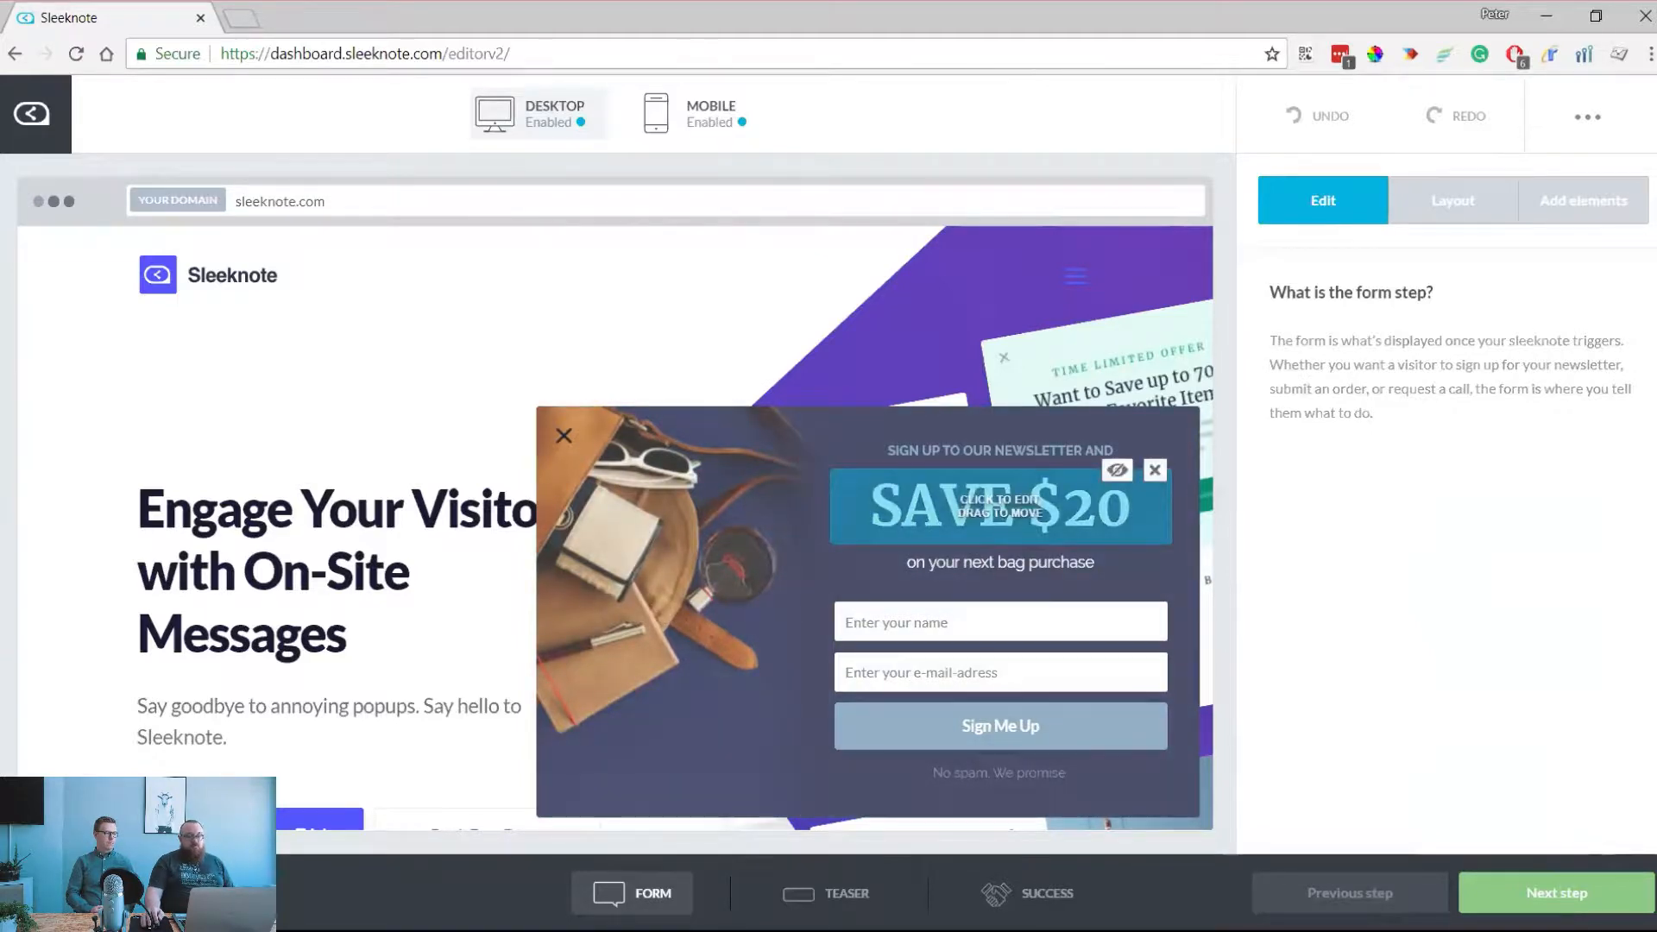
Change the form's large headline to SAVE $30 and save the text element
{"action": "left_click", "coordinate": [1001, 507]}
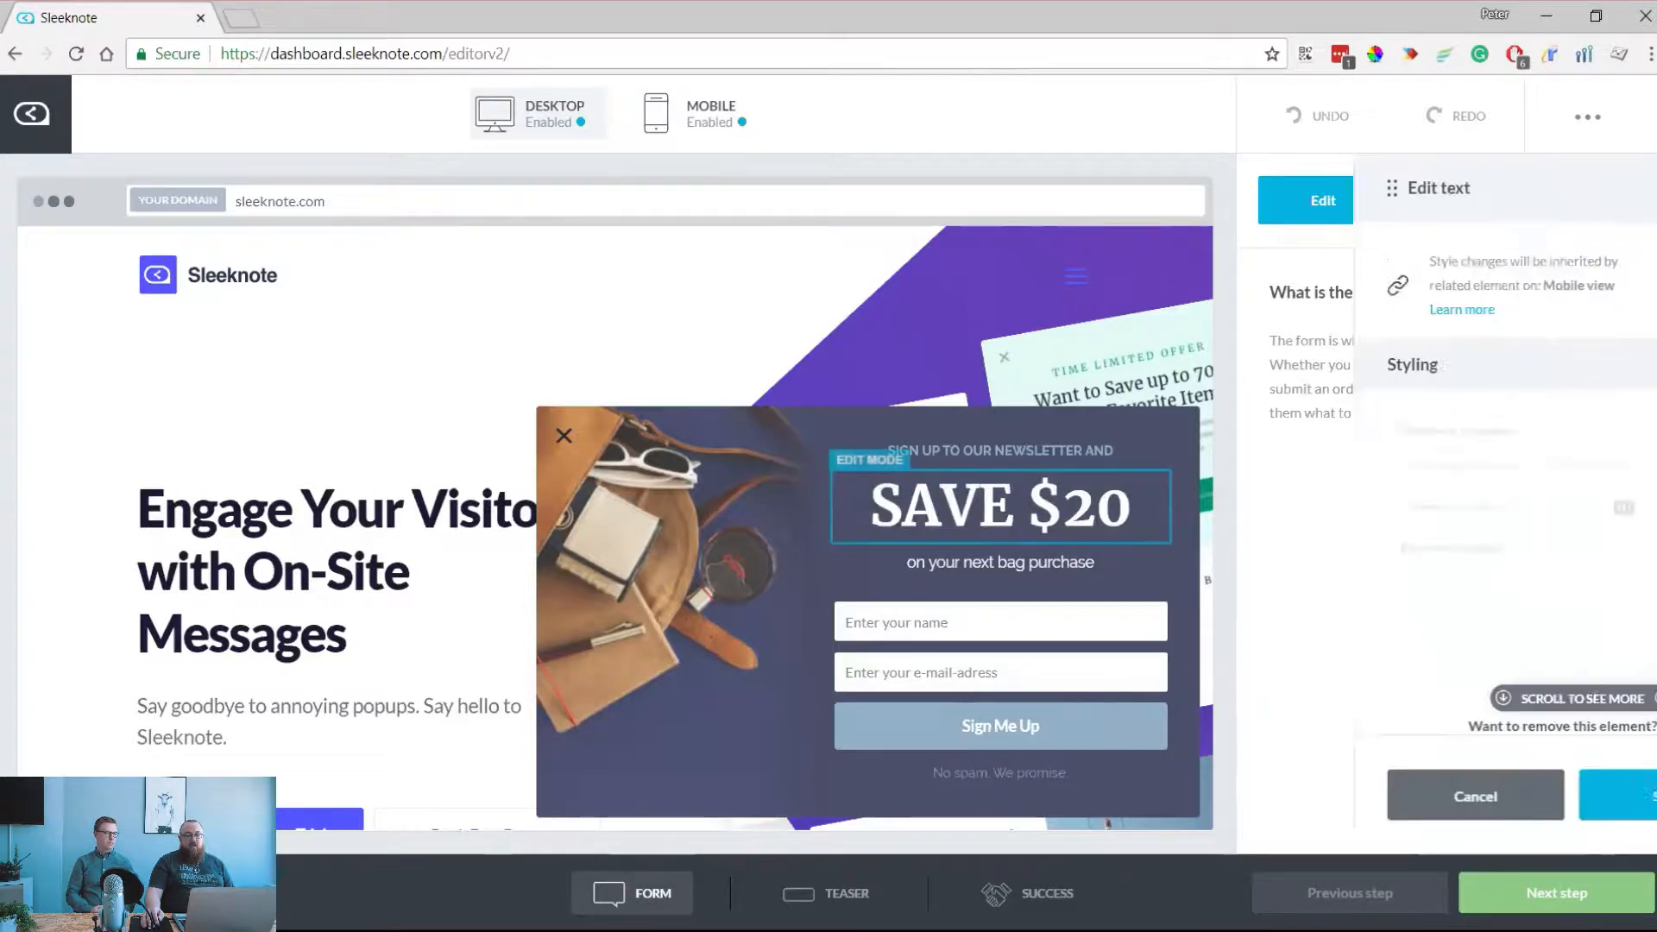
{"action": "triple_click", "coordinate": [1001, 507]}
{"action": "left_click", "coordinate": [1062, 509]}
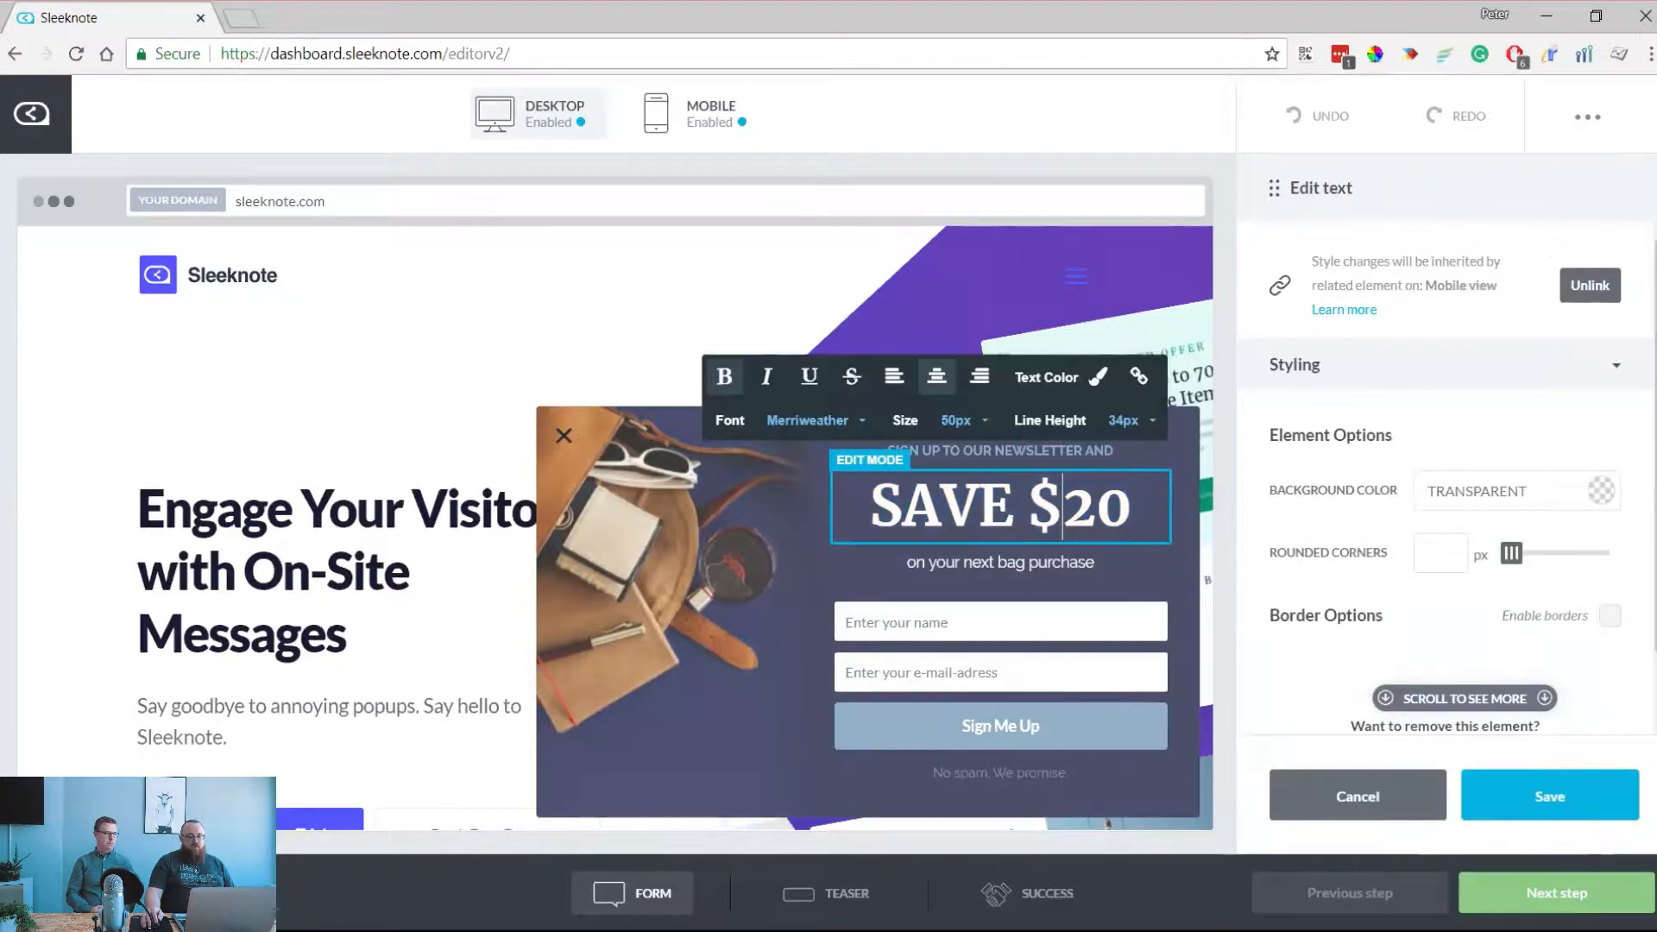
{"action": "left_click_drag", "start_coordinate": [1096, 509], "coordinate": [1068, 509]}
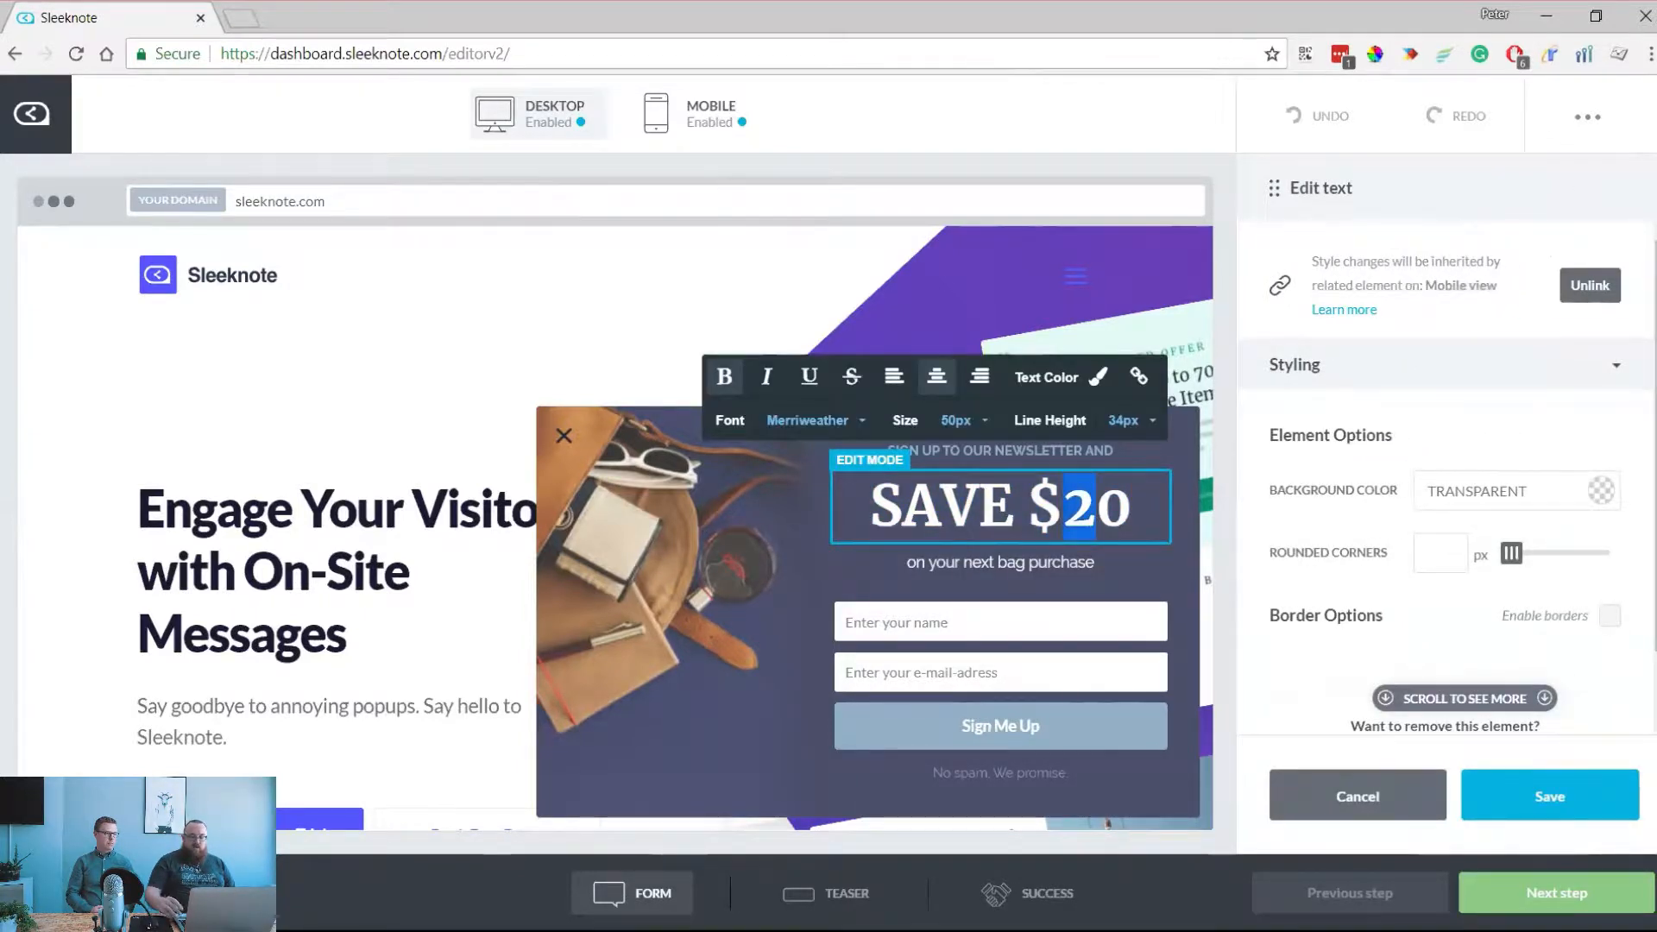
{"action": "type", "text": "3"}
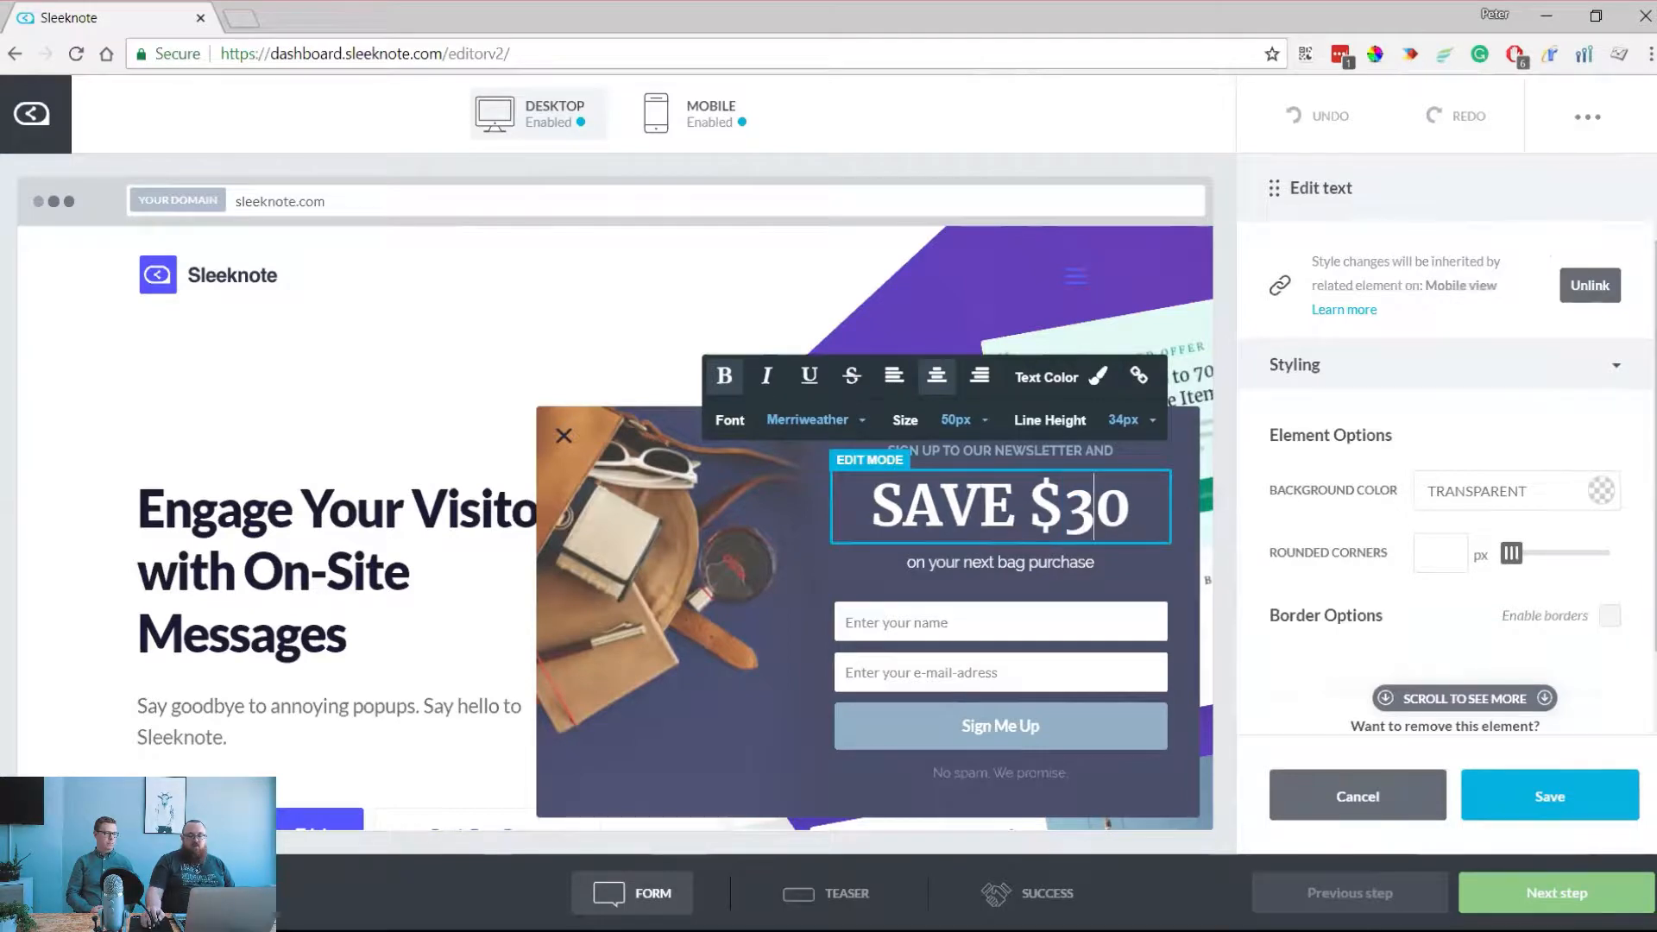
{"action": "left_click", "coordinate": [1548, 794]}
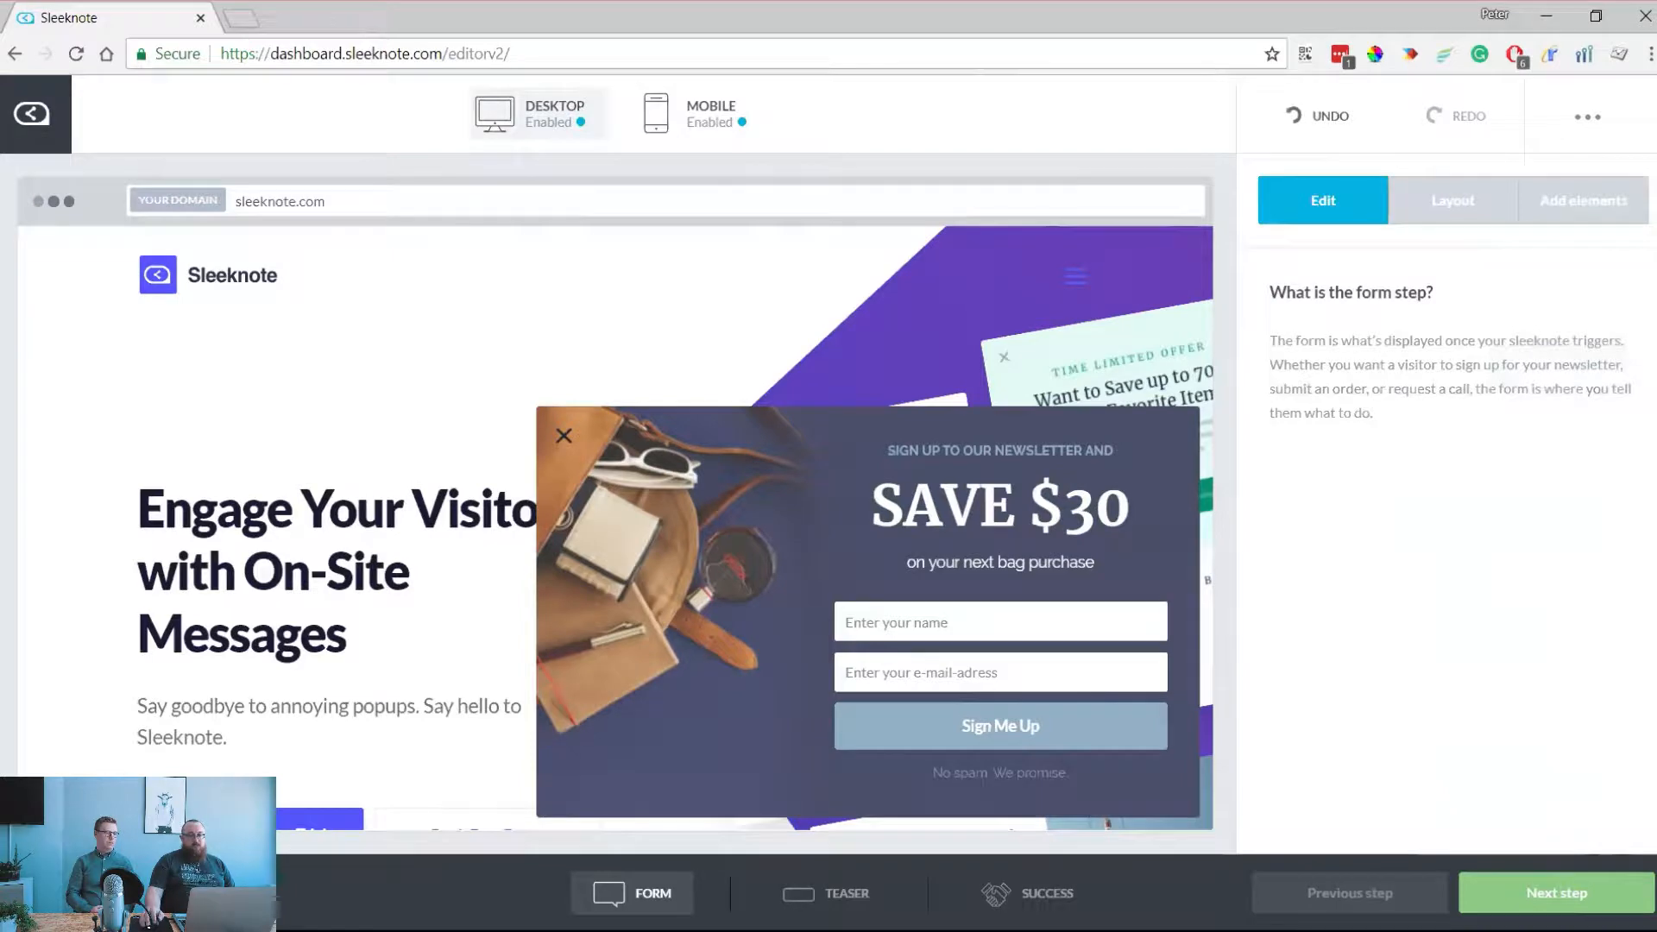
Make the form's name input a required field and save the element
{"action": "left_click", "coordinate": [1000, 622]}
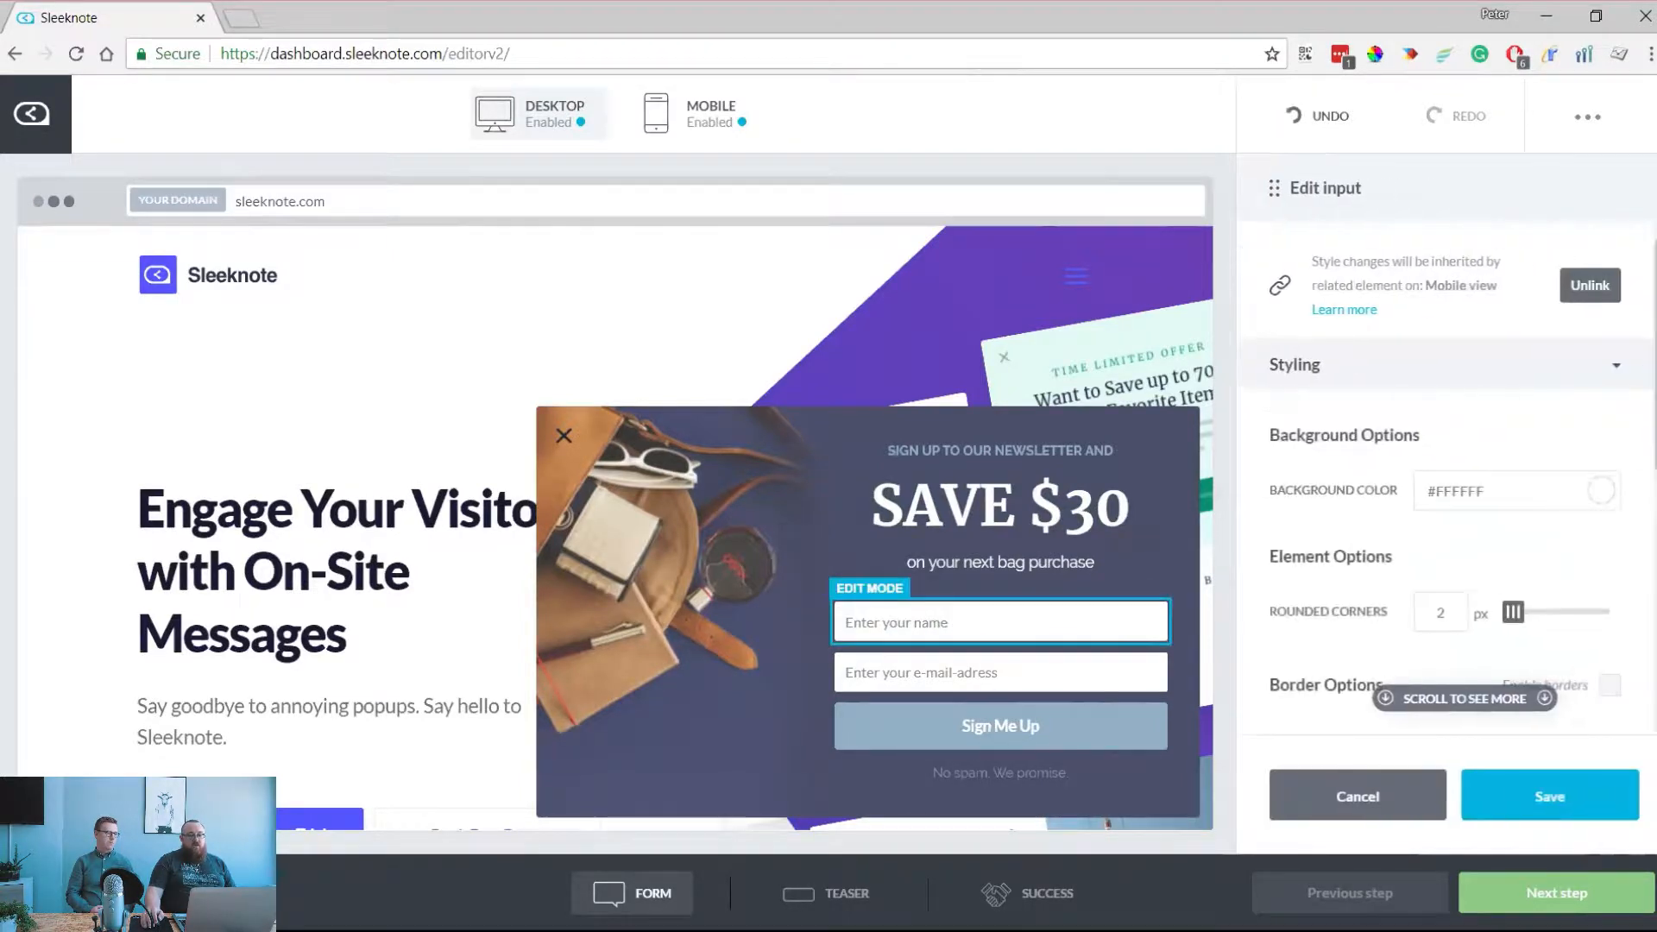
{"action": "left_click", "coordinate": [1000, 622]}
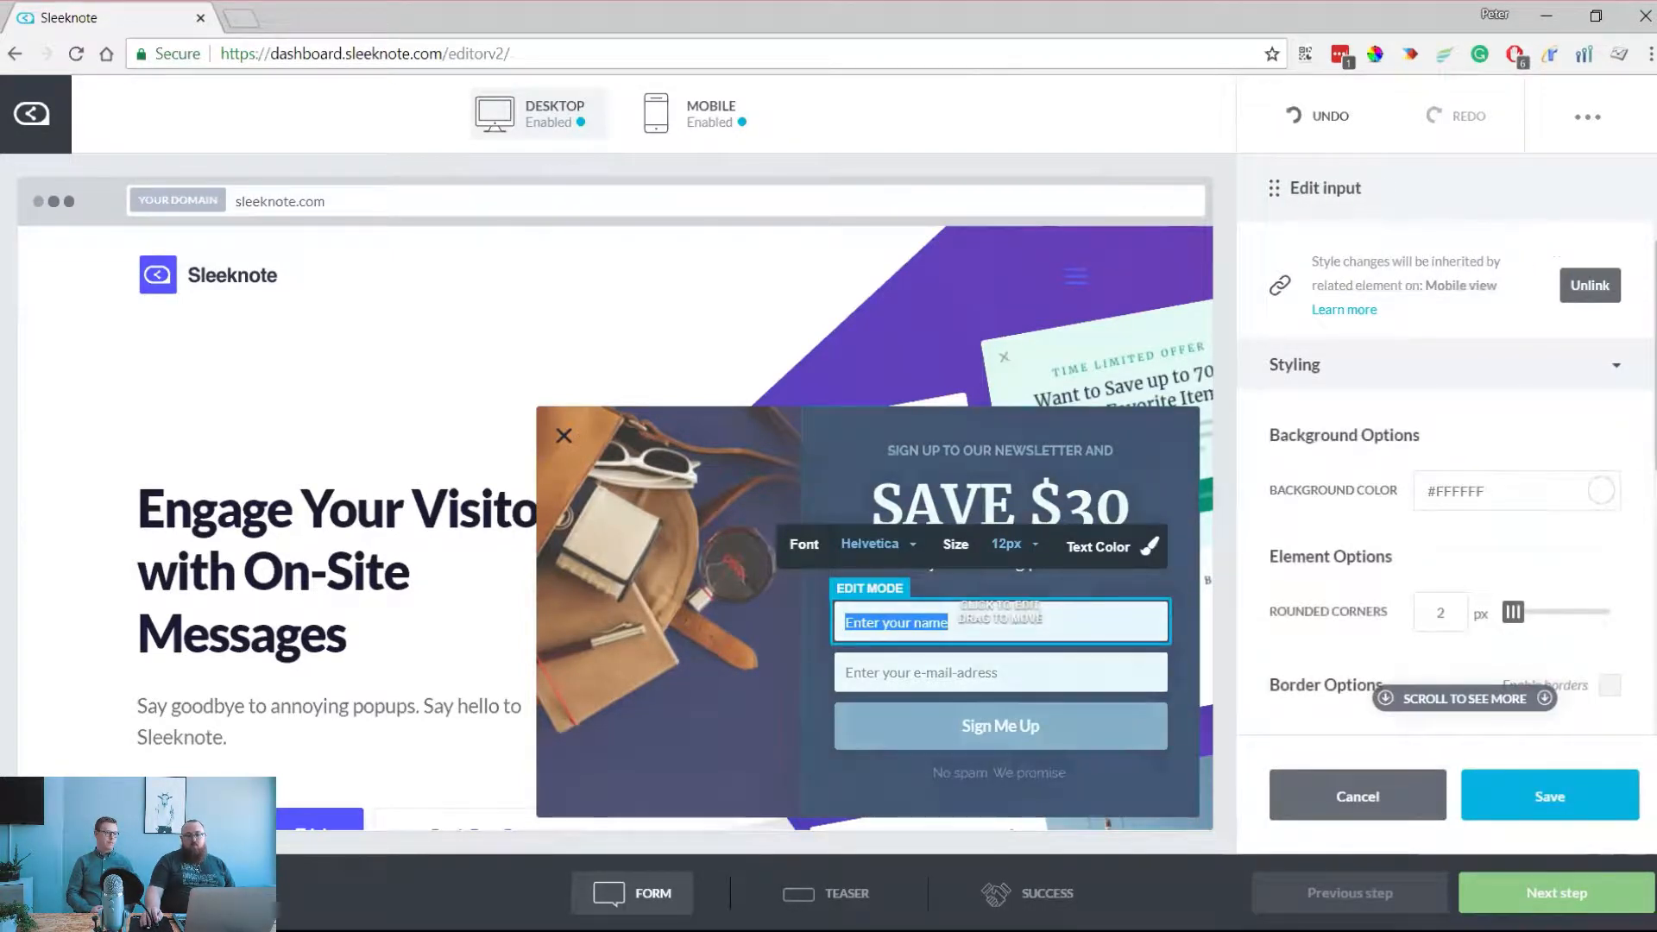
{"action": "scroll", "coordinate": [1446, 479], "scroll_direction": "down", "scroll_amount": 1}
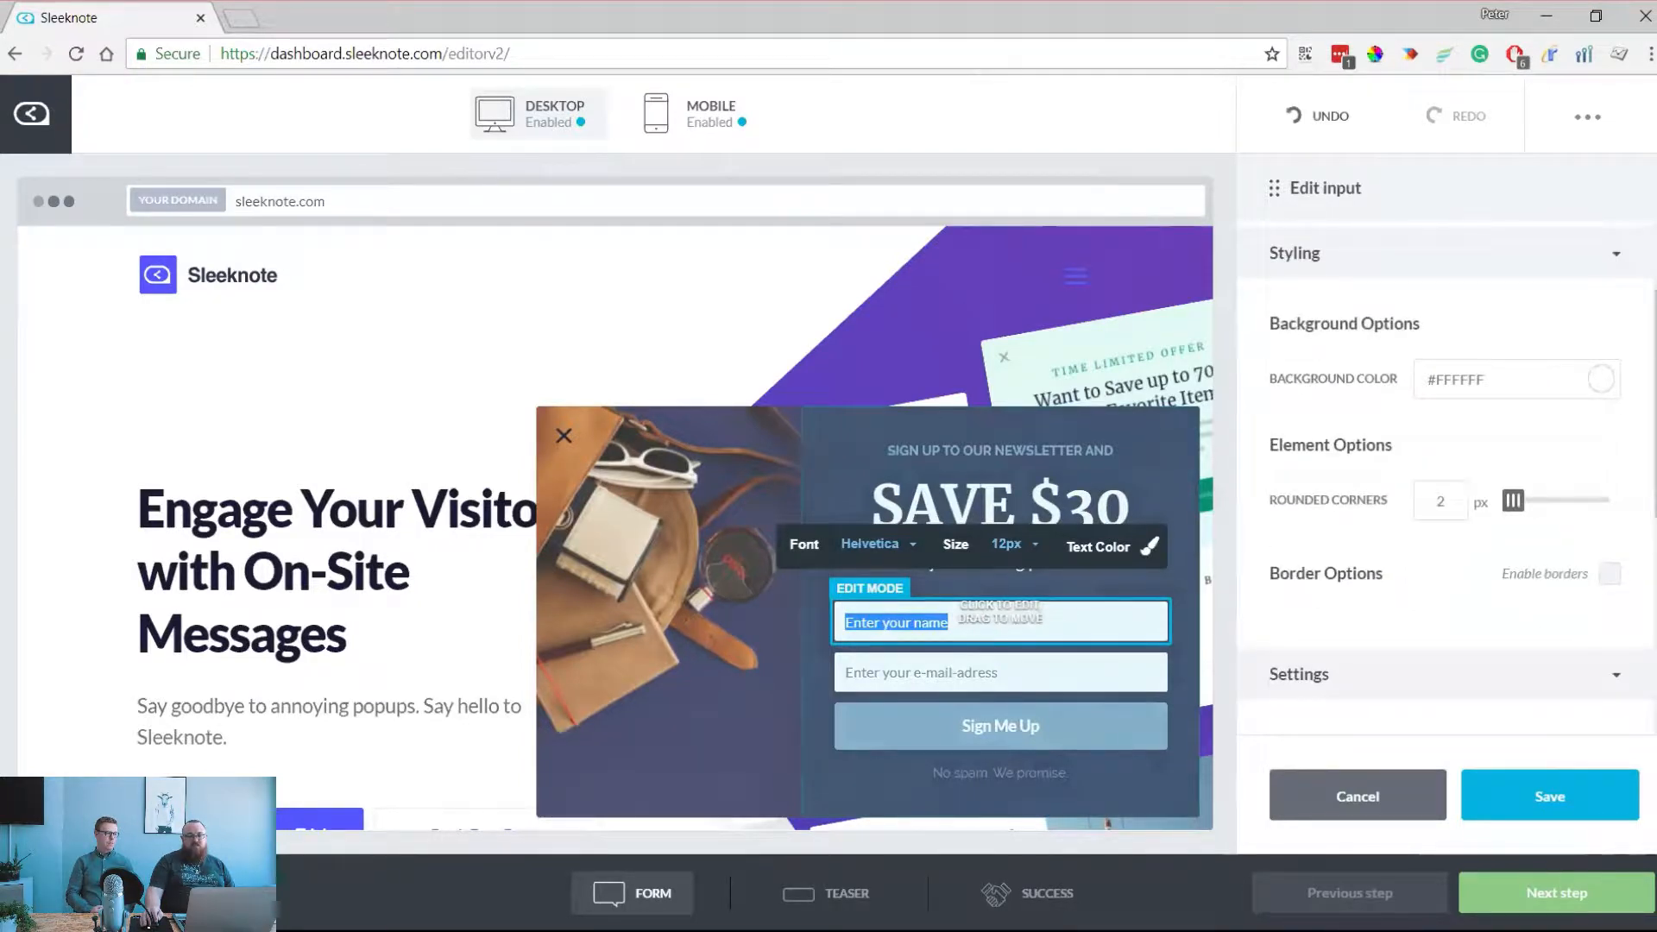
{"action": "scroll", "coordinate": [1446, 478], "scroll_direction": "down", "scroll_amount": 4}
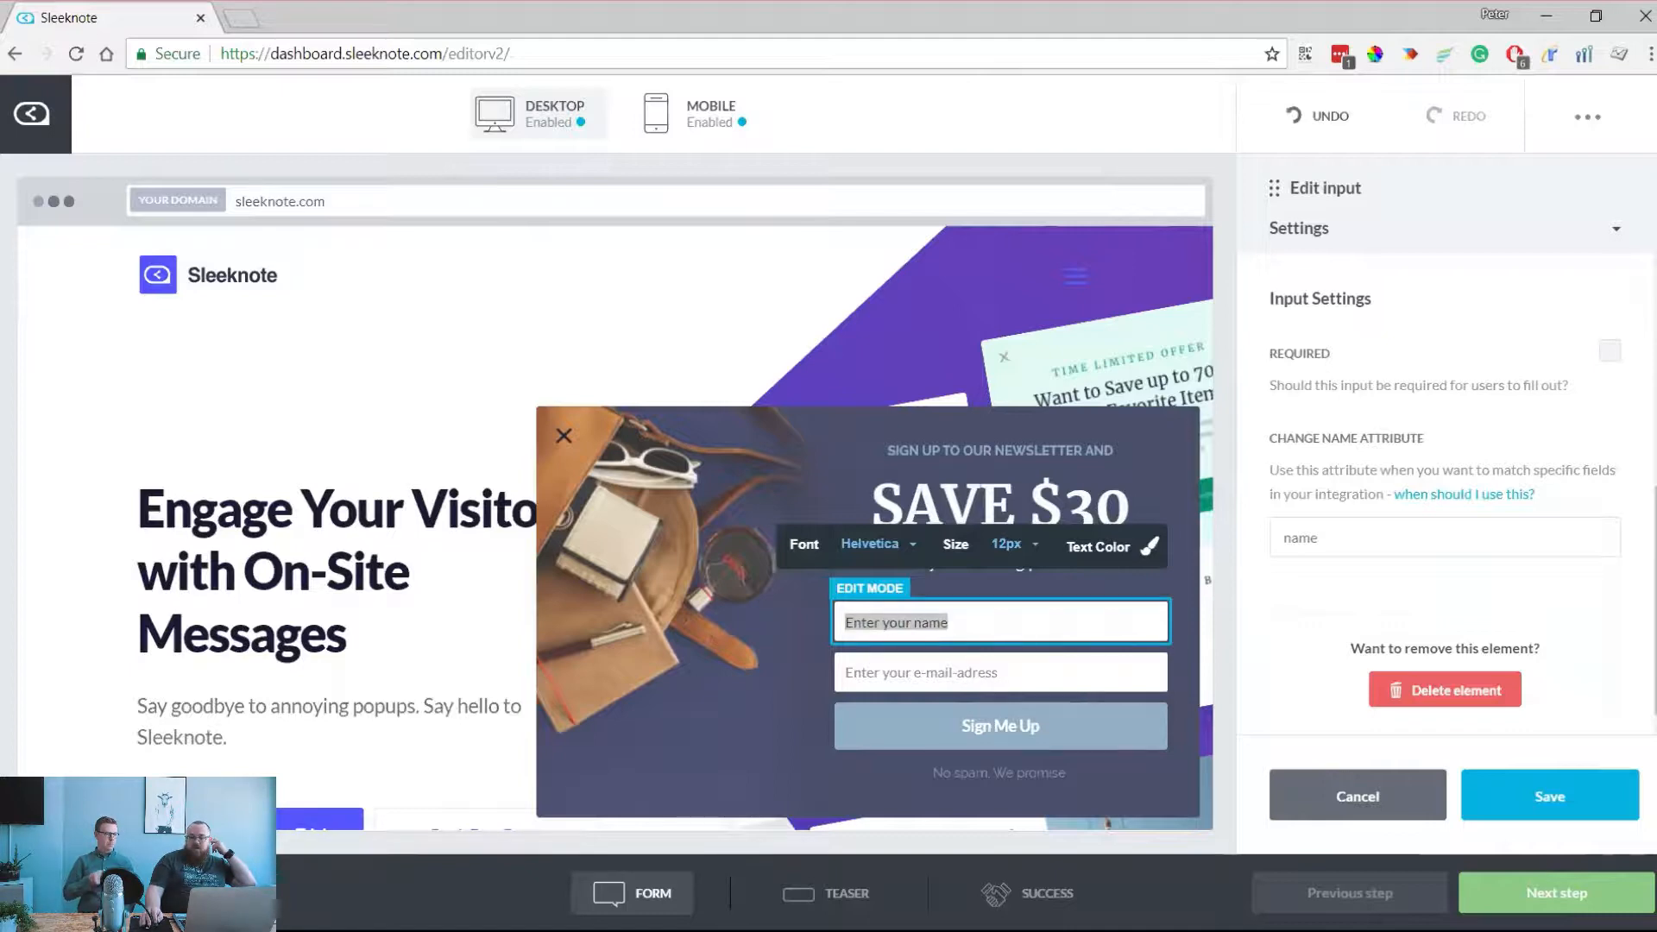
{"action": "left_click", "coordinate": [1610, 350]}
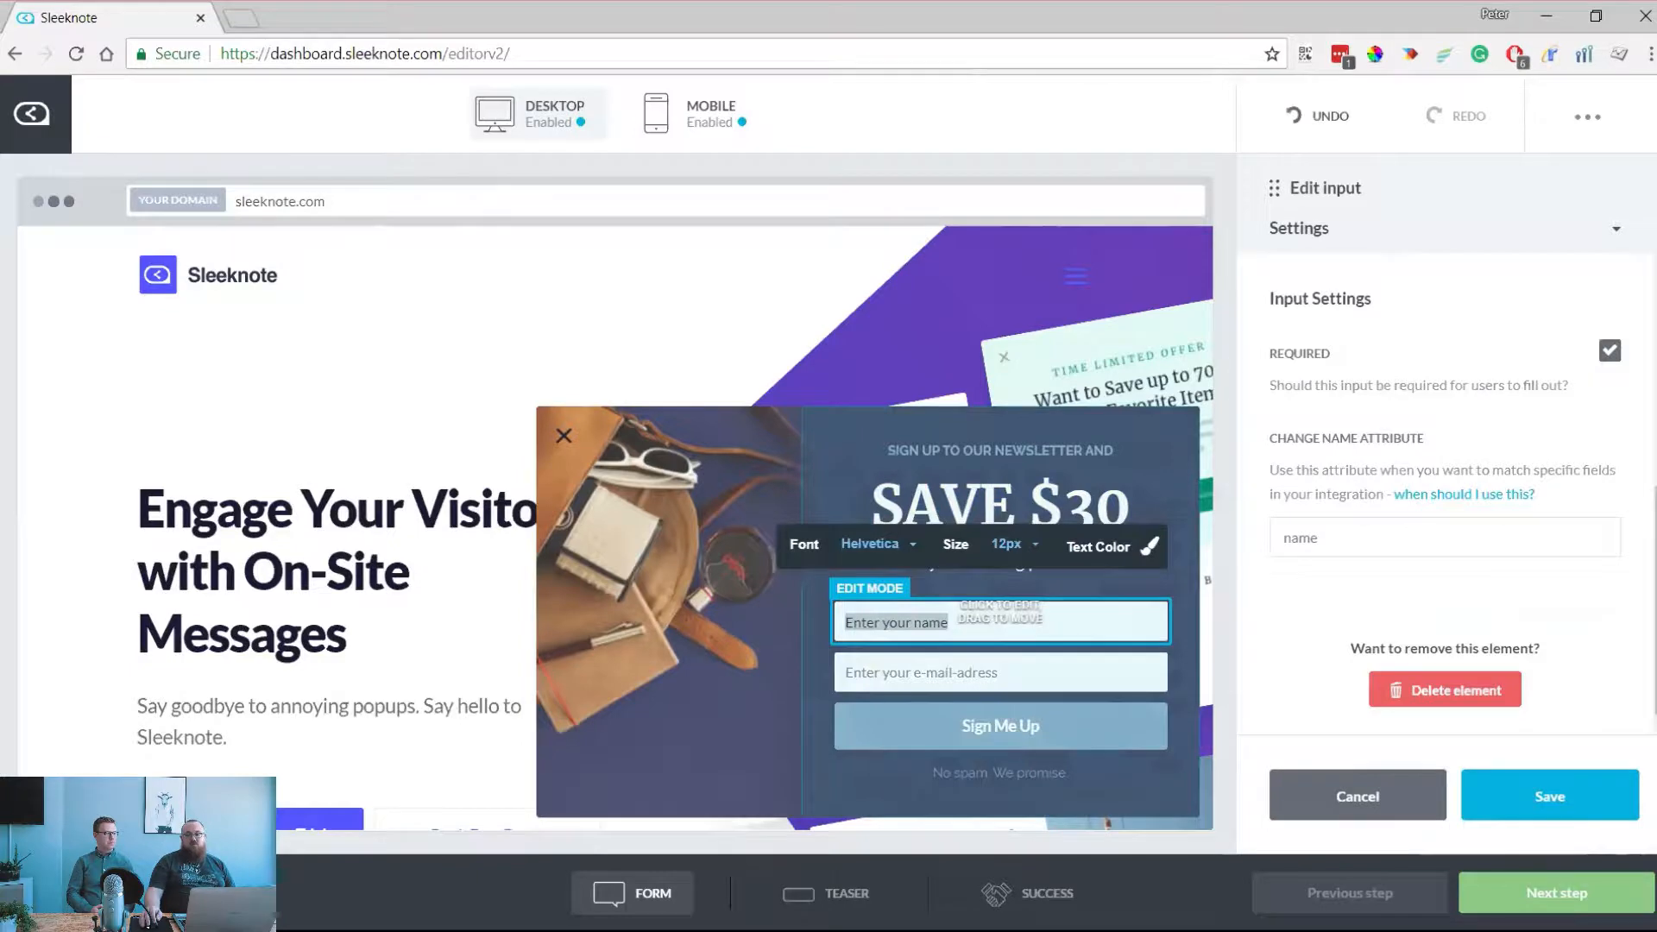
{"action": "left_click", "coordinate": [1549, 795]}
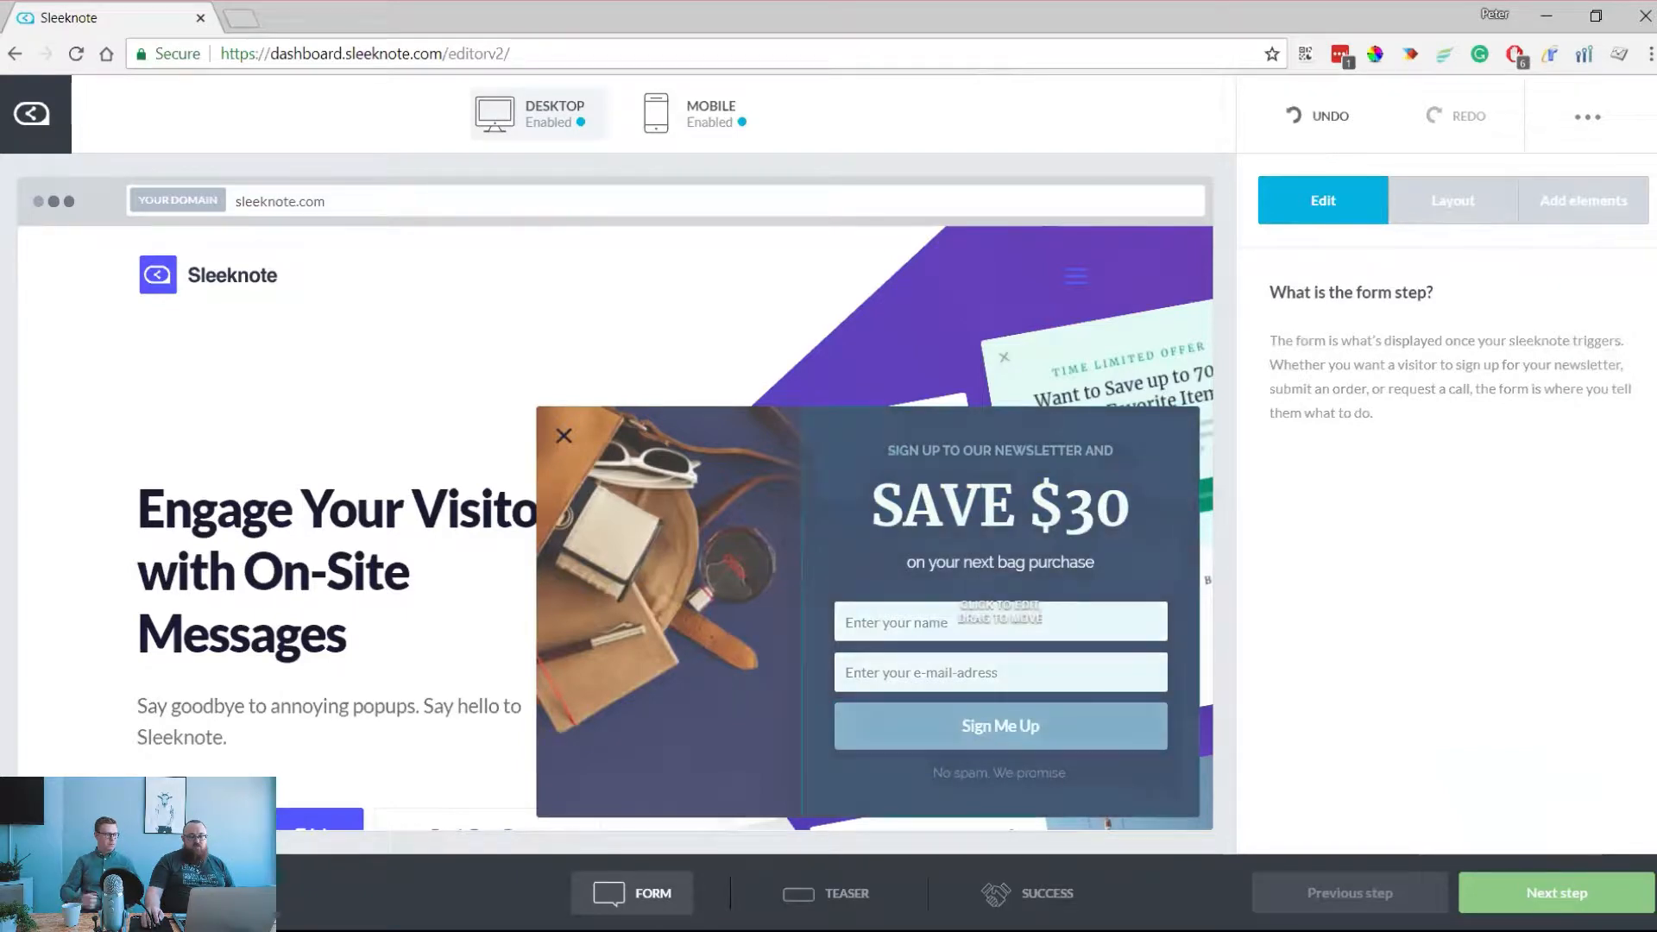
Reorder the form's inputs so the e-mail field sits above the name field at full width
{"action": "left_click_drag", "start_coordinate": [1000, 672], "coordinate": [829, 623]}
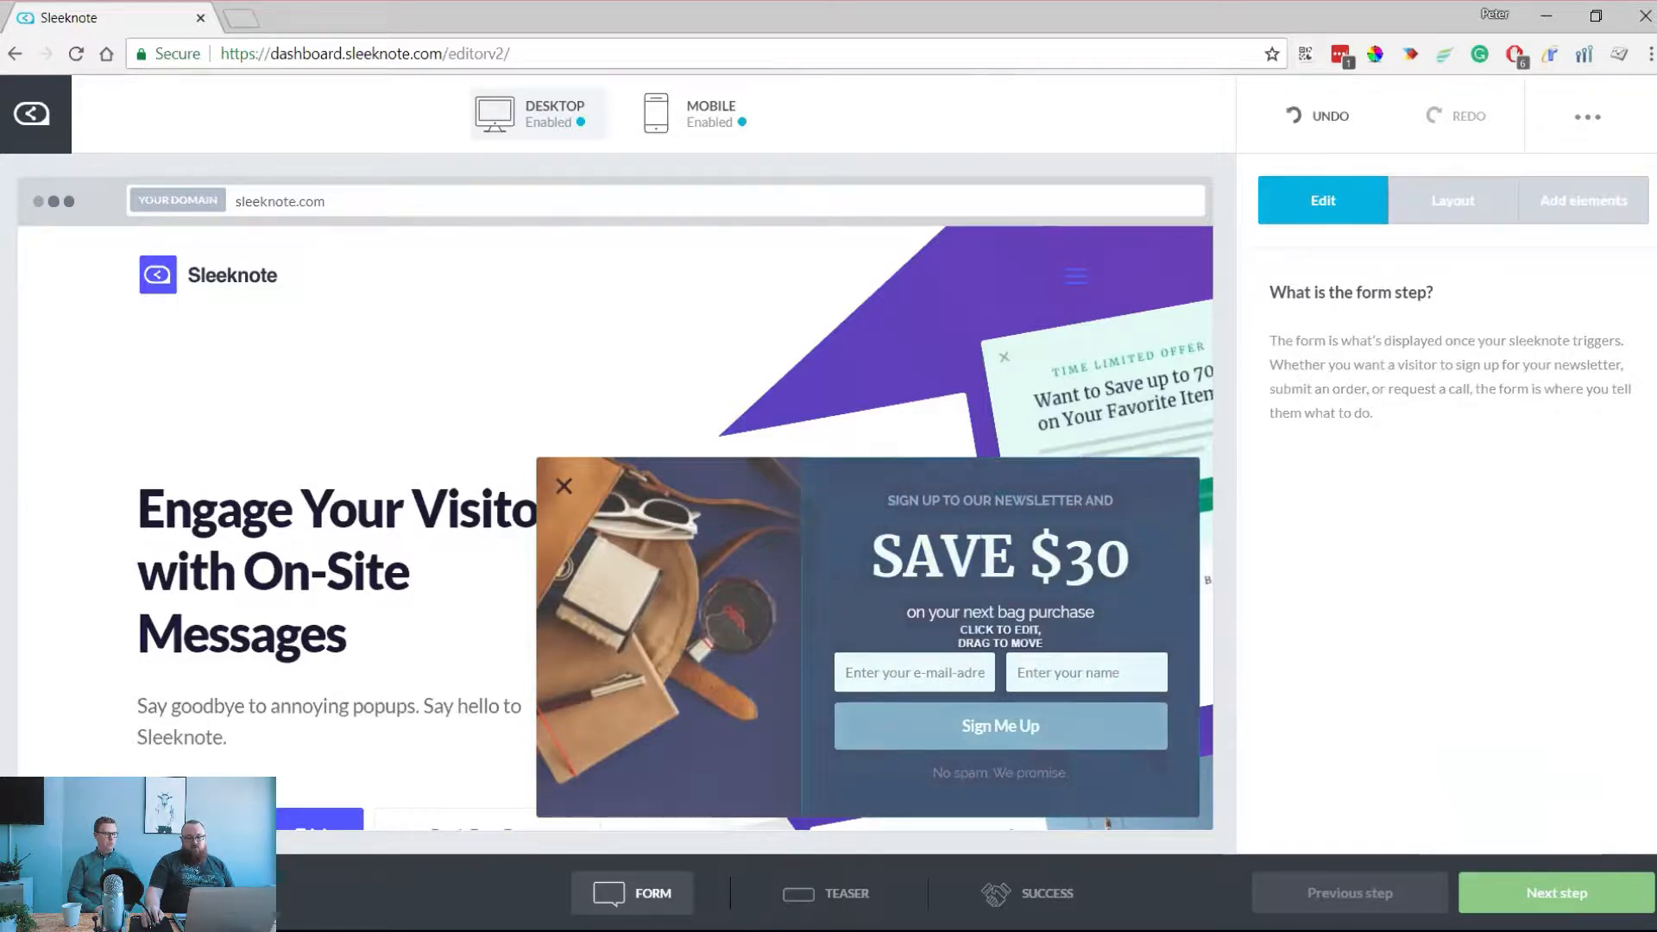
{"action": "left_click_drag", "start_coordinate": [914, 671], "coordinate": [1044, 647]}
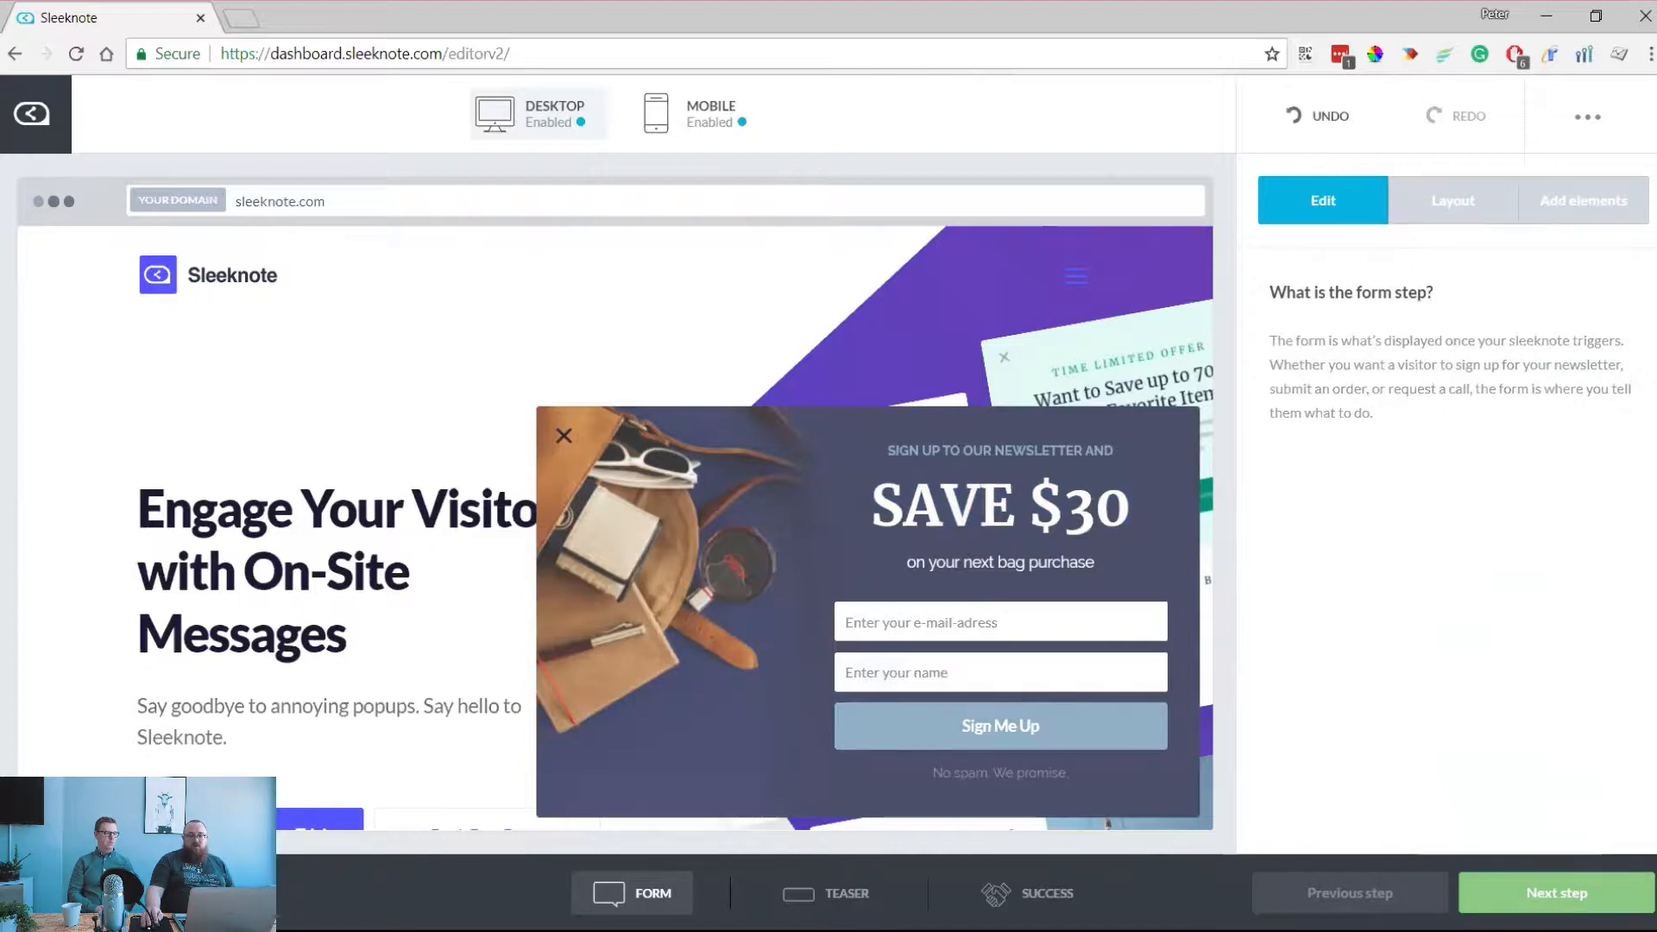
Add a drop-down between the name field and the Sign Me Up button with the placeholder "What is your gender?"
{"action": "left_click", "coordinate": [1584, 200]}
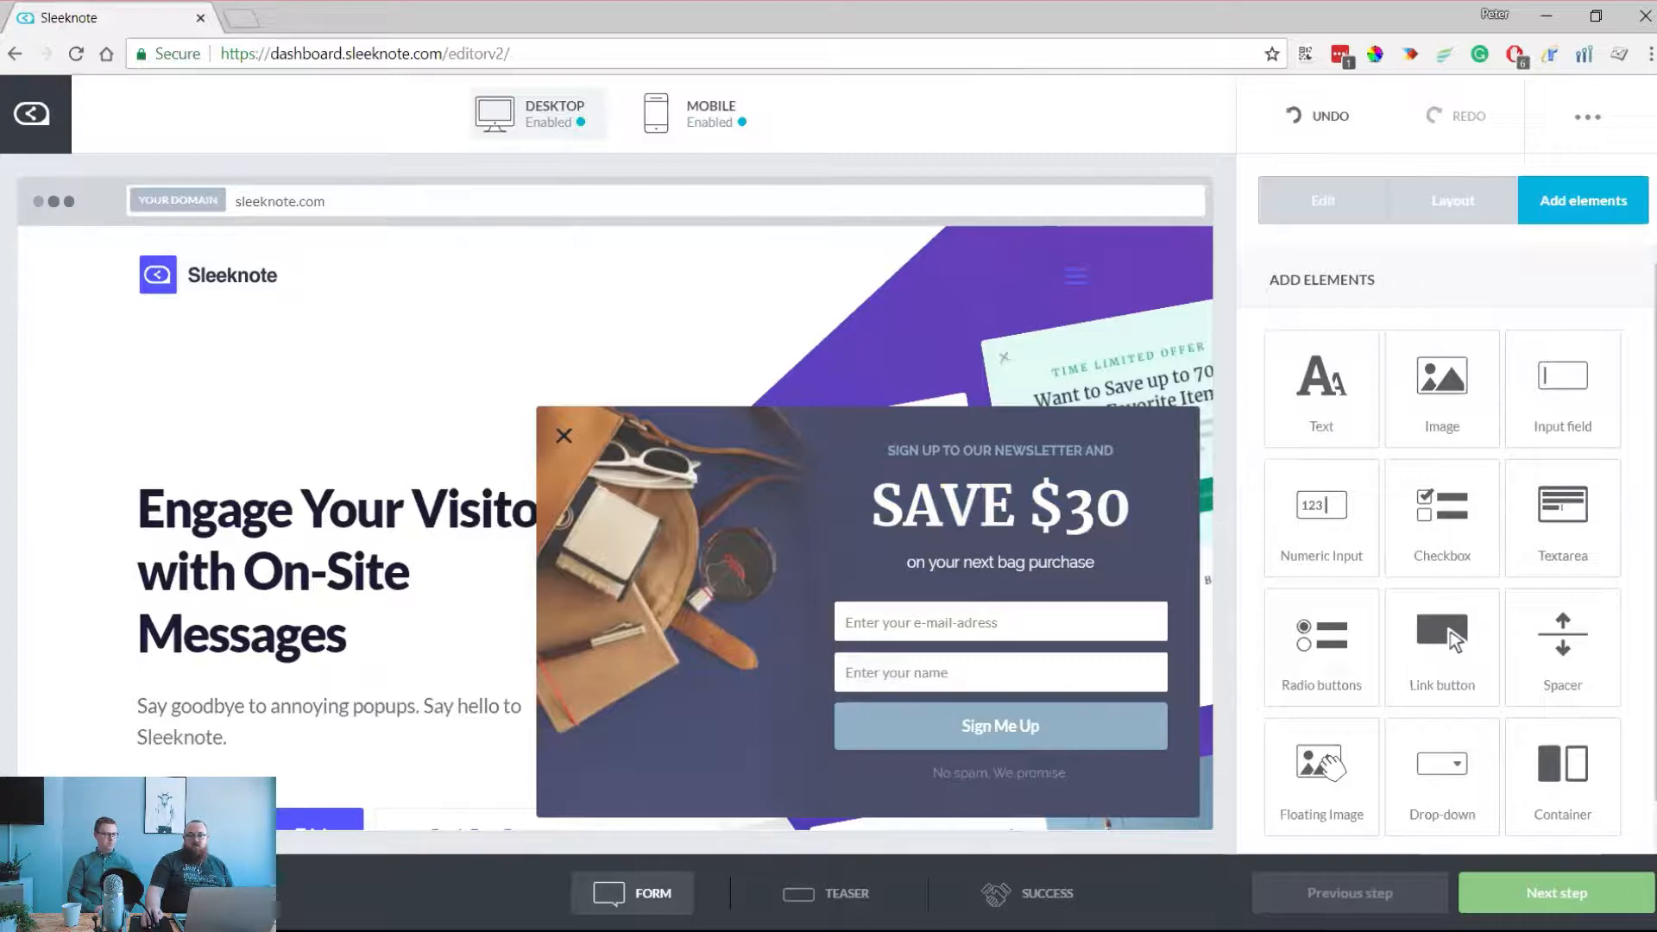
{"action": "scroll", "coordinate": [1457, 529], "scroll_direction": "down", "scroll_amount": 1}
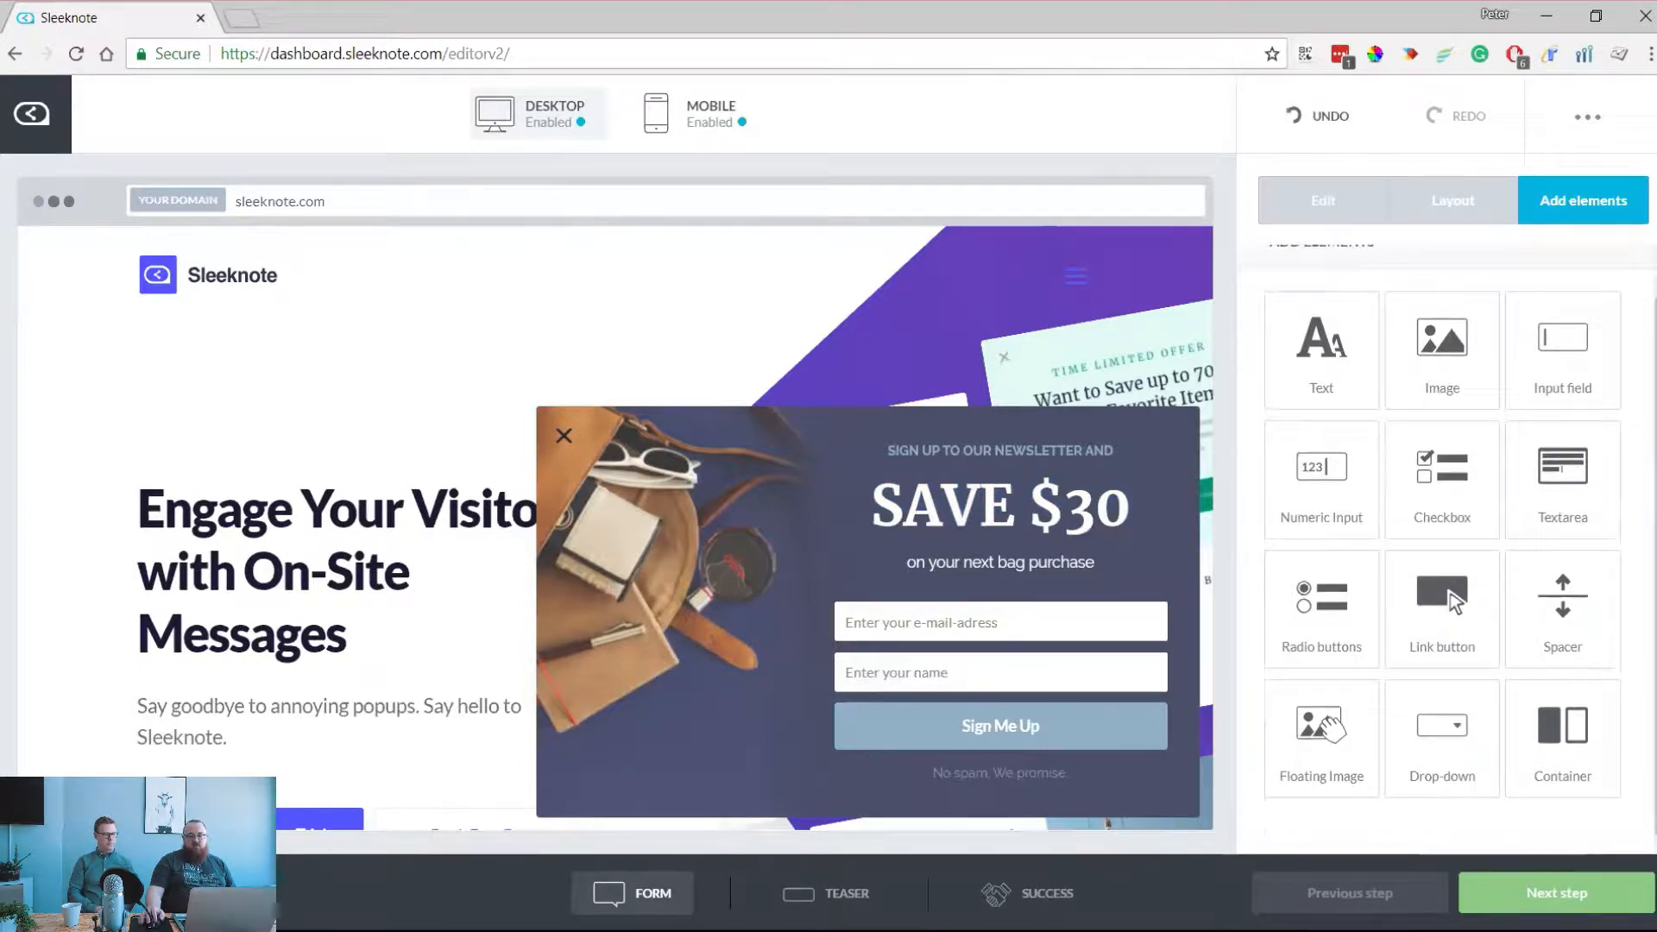
{"action": "left_click_drag", "start_coordinate": [1442, 734], "coordinate": [1018, 707]}
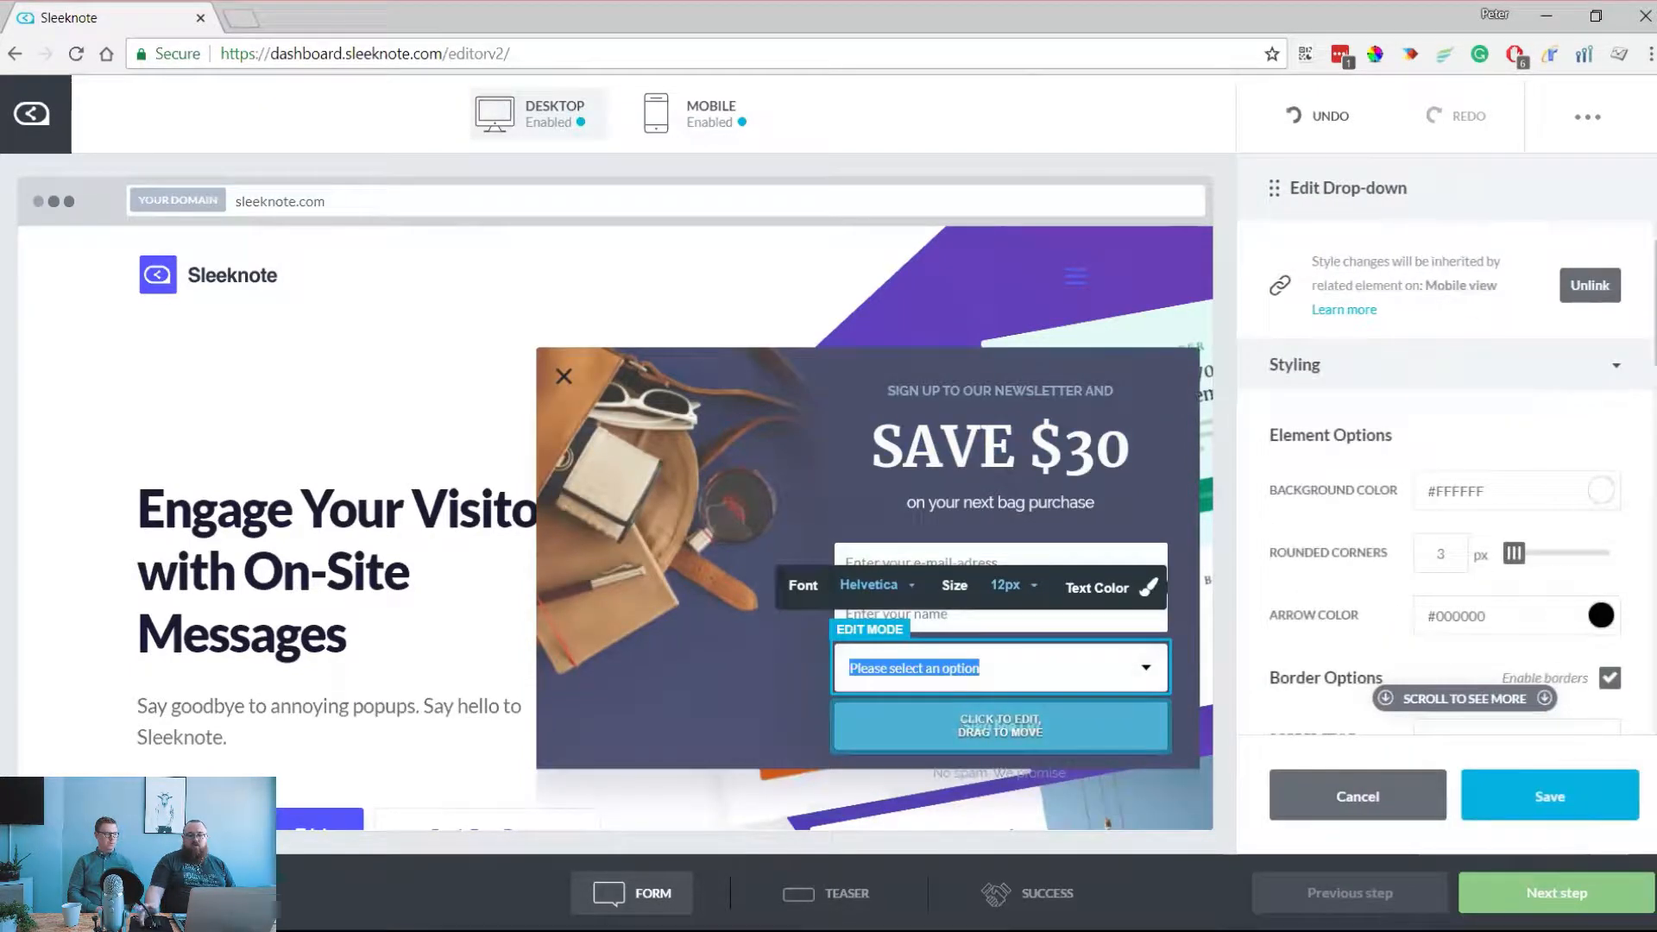
{"action": "left_click_drag", "start_coordinate": [981, 668], "coordinate": [849, 668]}
{"action": "type", "text": "s"}
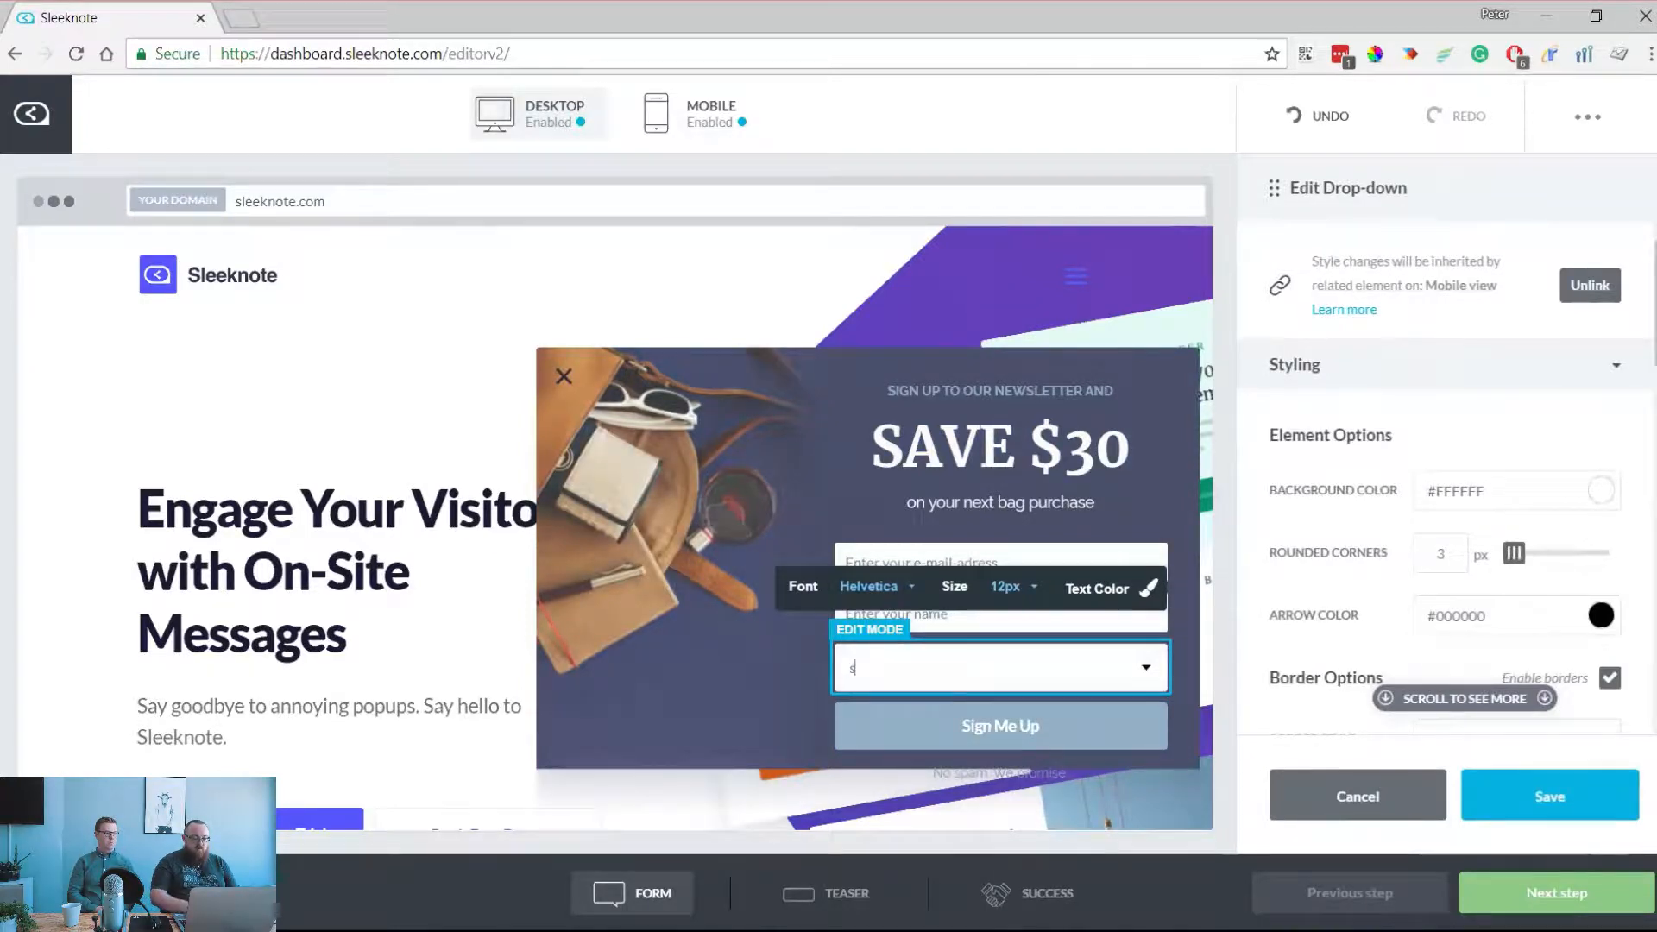
{"action": "type", "text": "What is your gender?"}
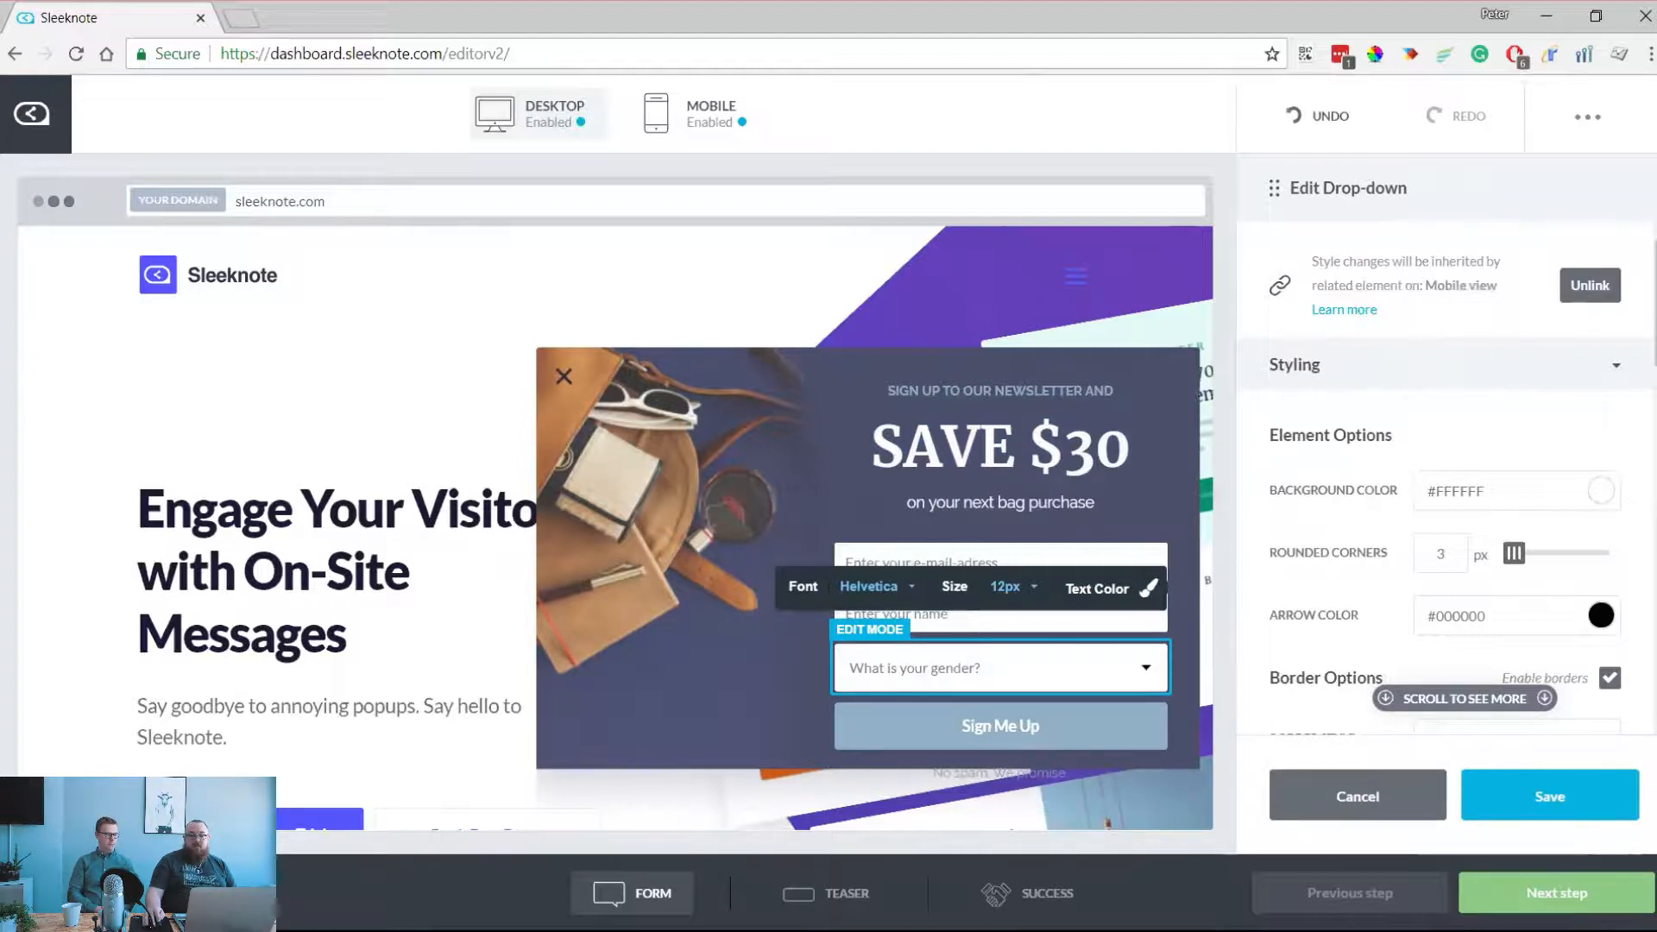
Set the gender drop-down's first option text to Male and its second option text to Female
{"action": "scroll", "coordinate": [1444, 479], "scroll_direction": "down", "scroll_amount": 10}
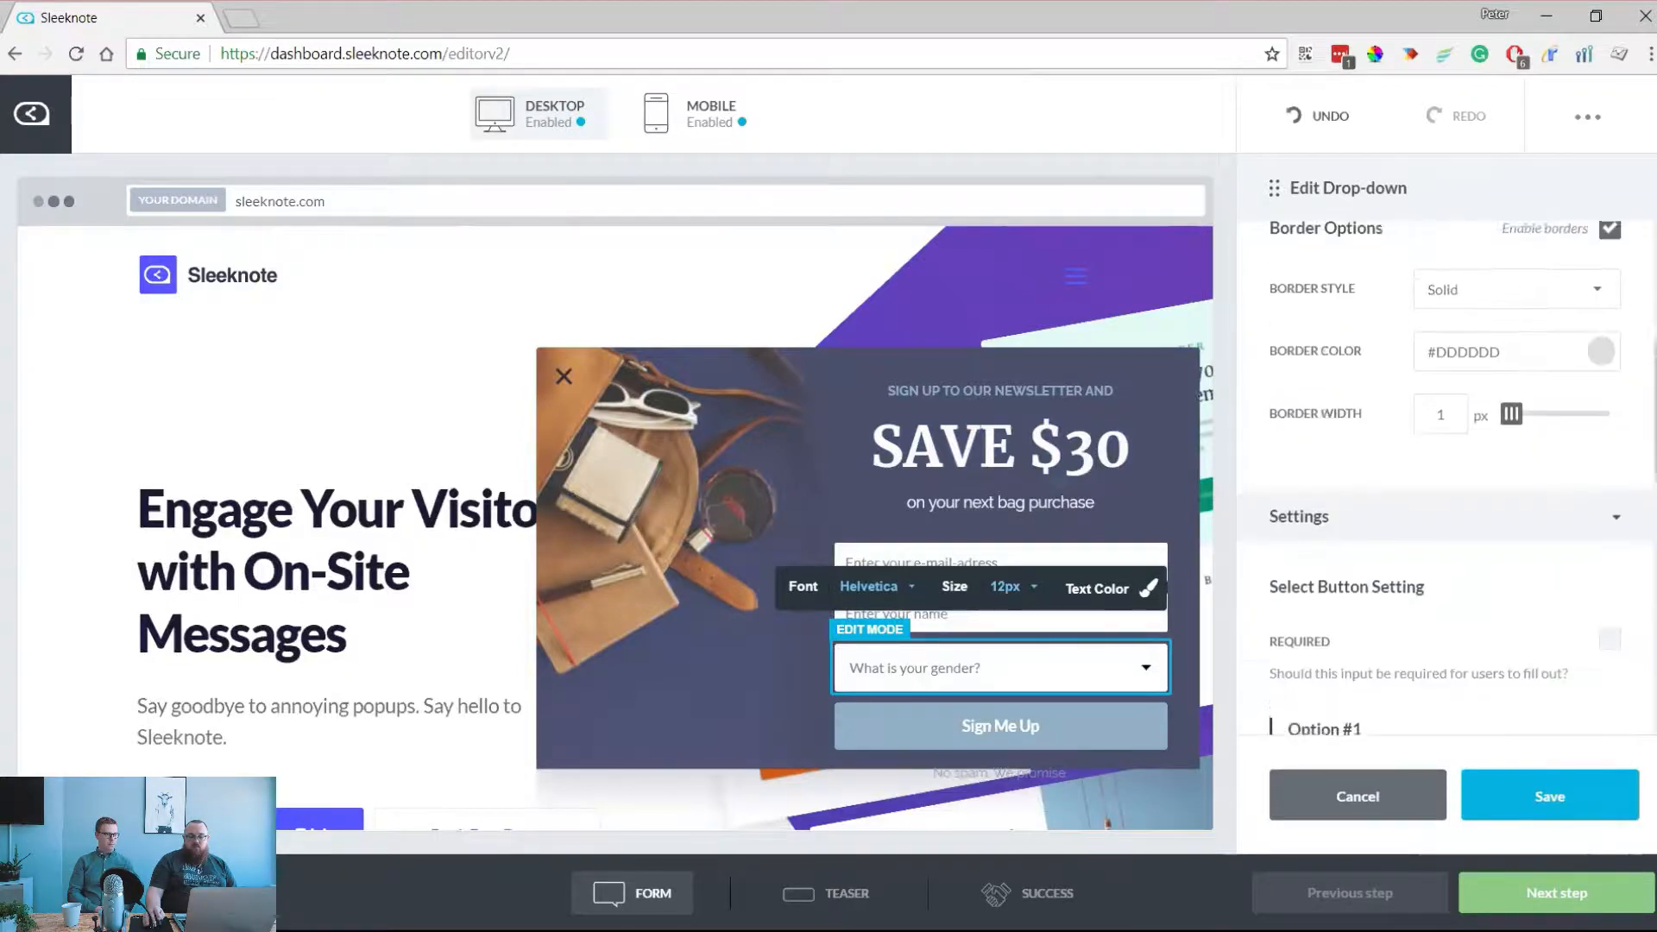
{"action": "scroll", "coordinate": [1445, 479], "scroll_direction": "down", "scroll_amount": 1}
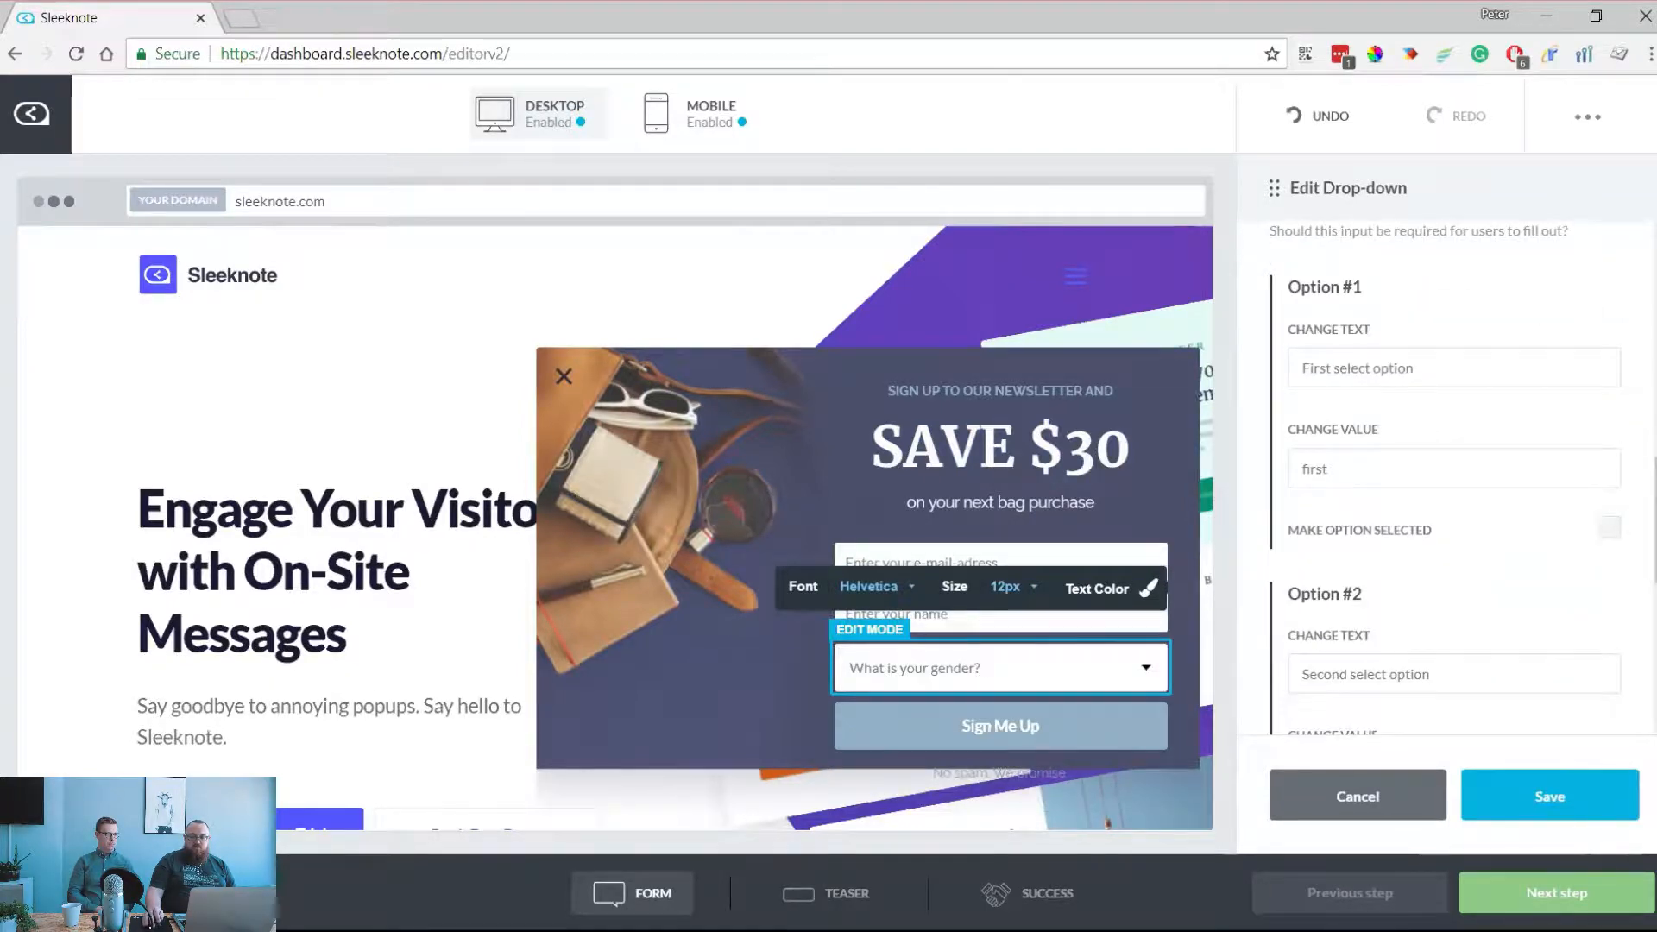
{"action": "left_click_drag", "start_coordinate": [1415, 369], "coordinate": [1299, 368]}
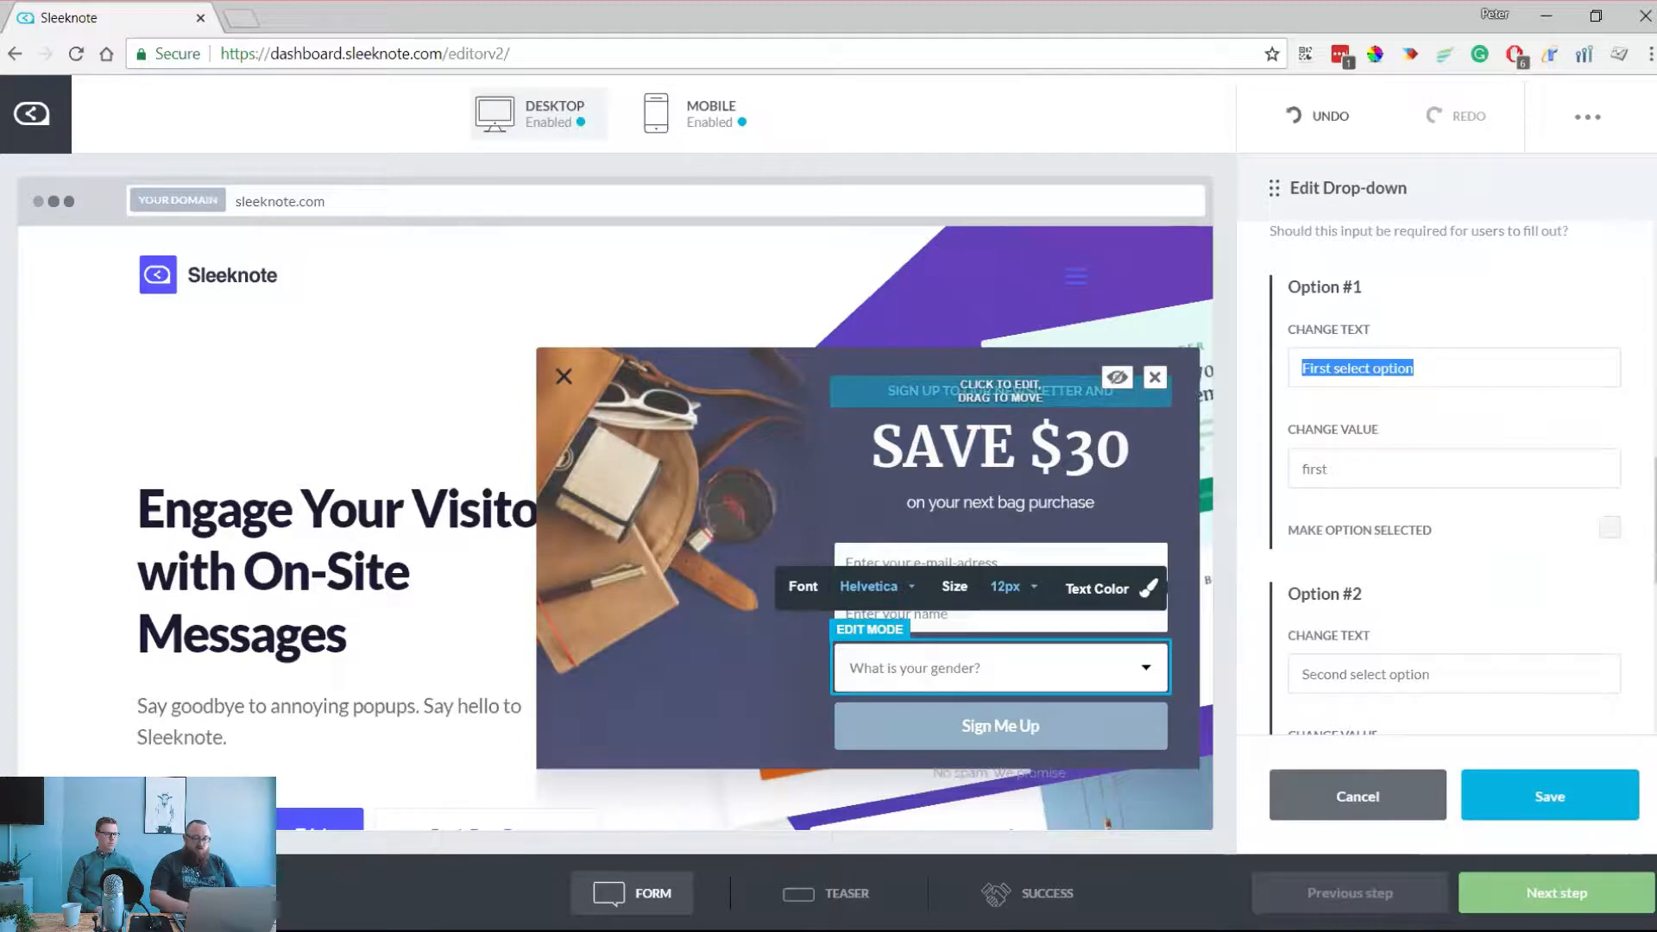
{"action": "type", "text": "Male"}
{"action": "triple_click", "coordinate": [1365, 674]}
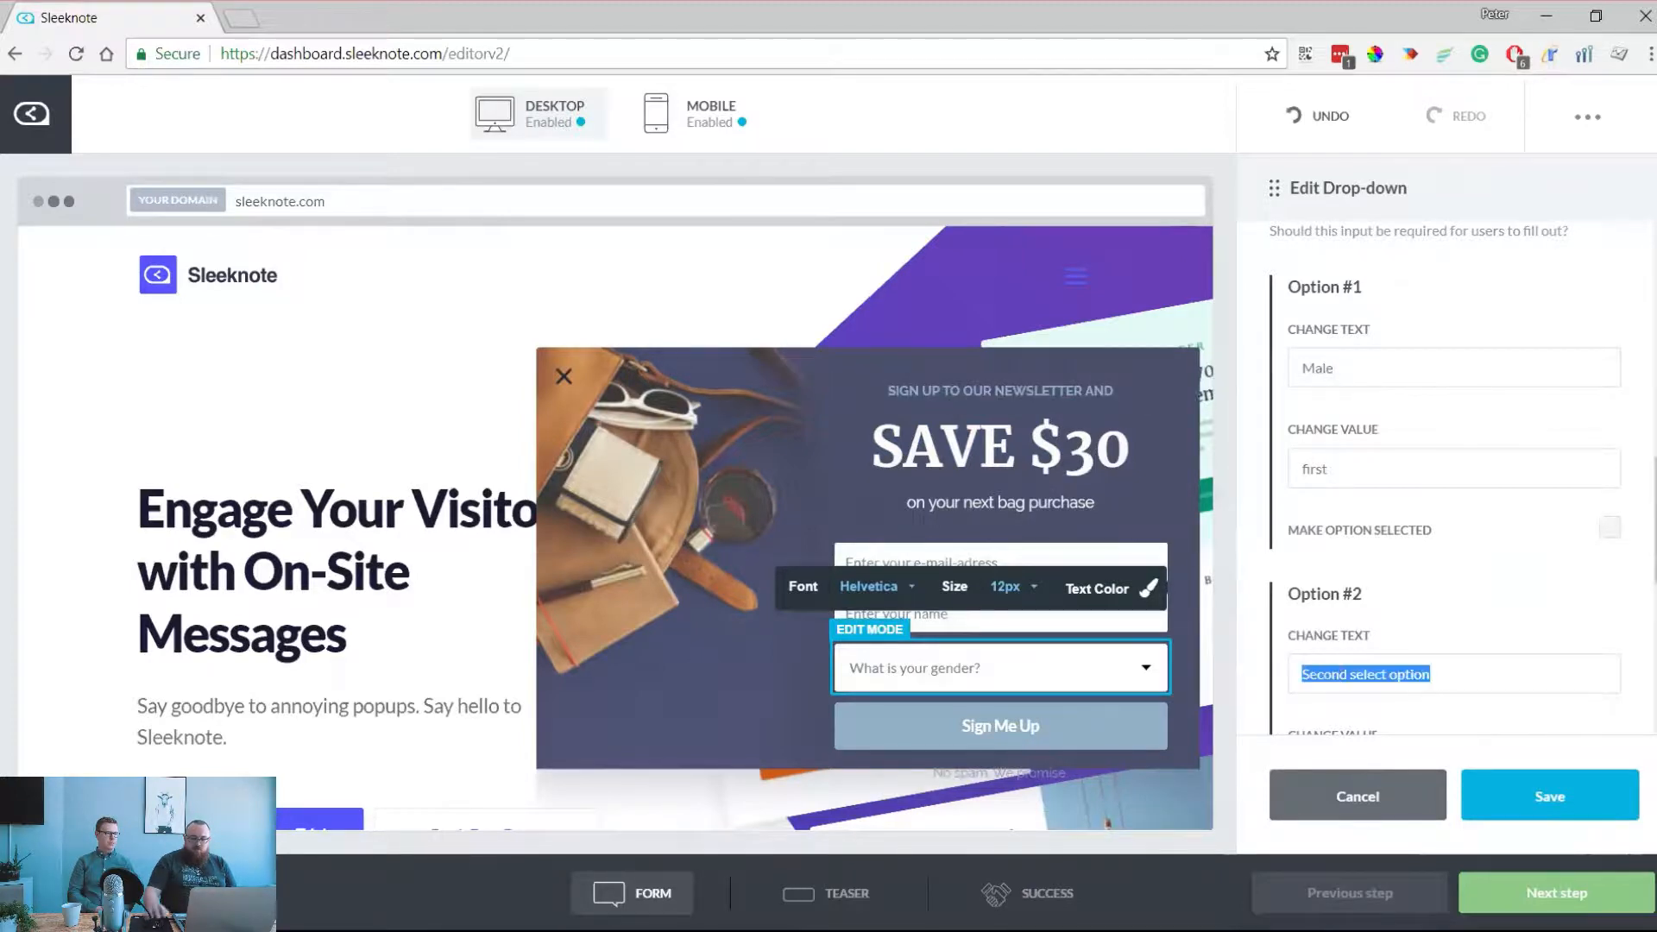
{"action": "type", "text": "Fe"}
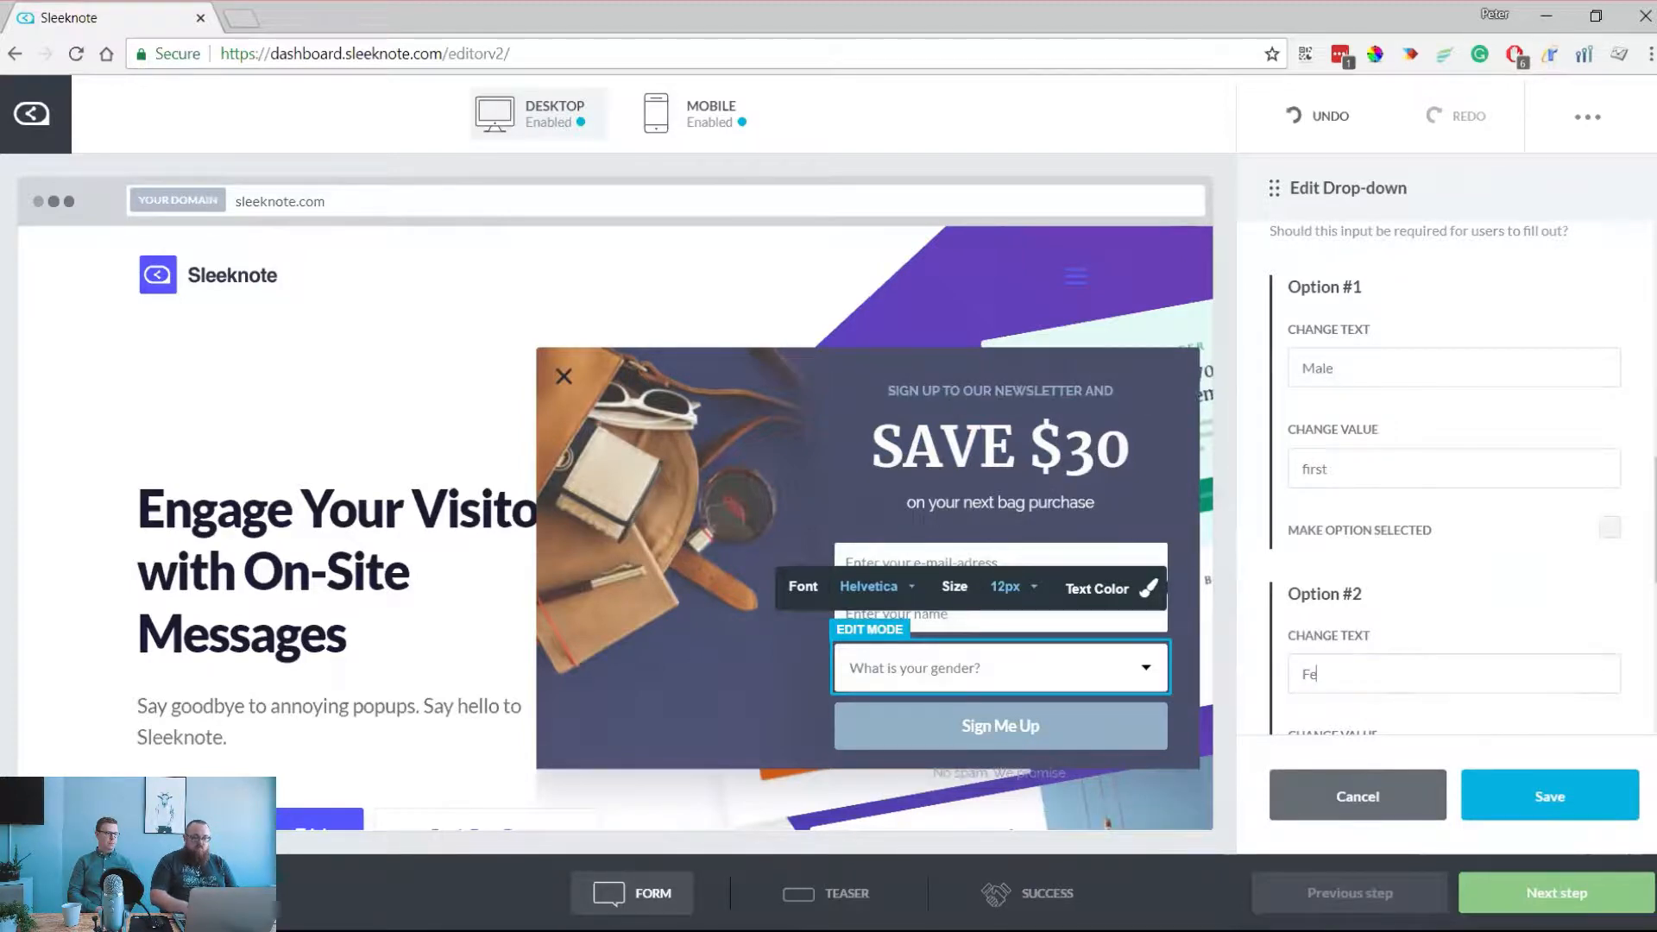
{"action": "type", "text": "male"}
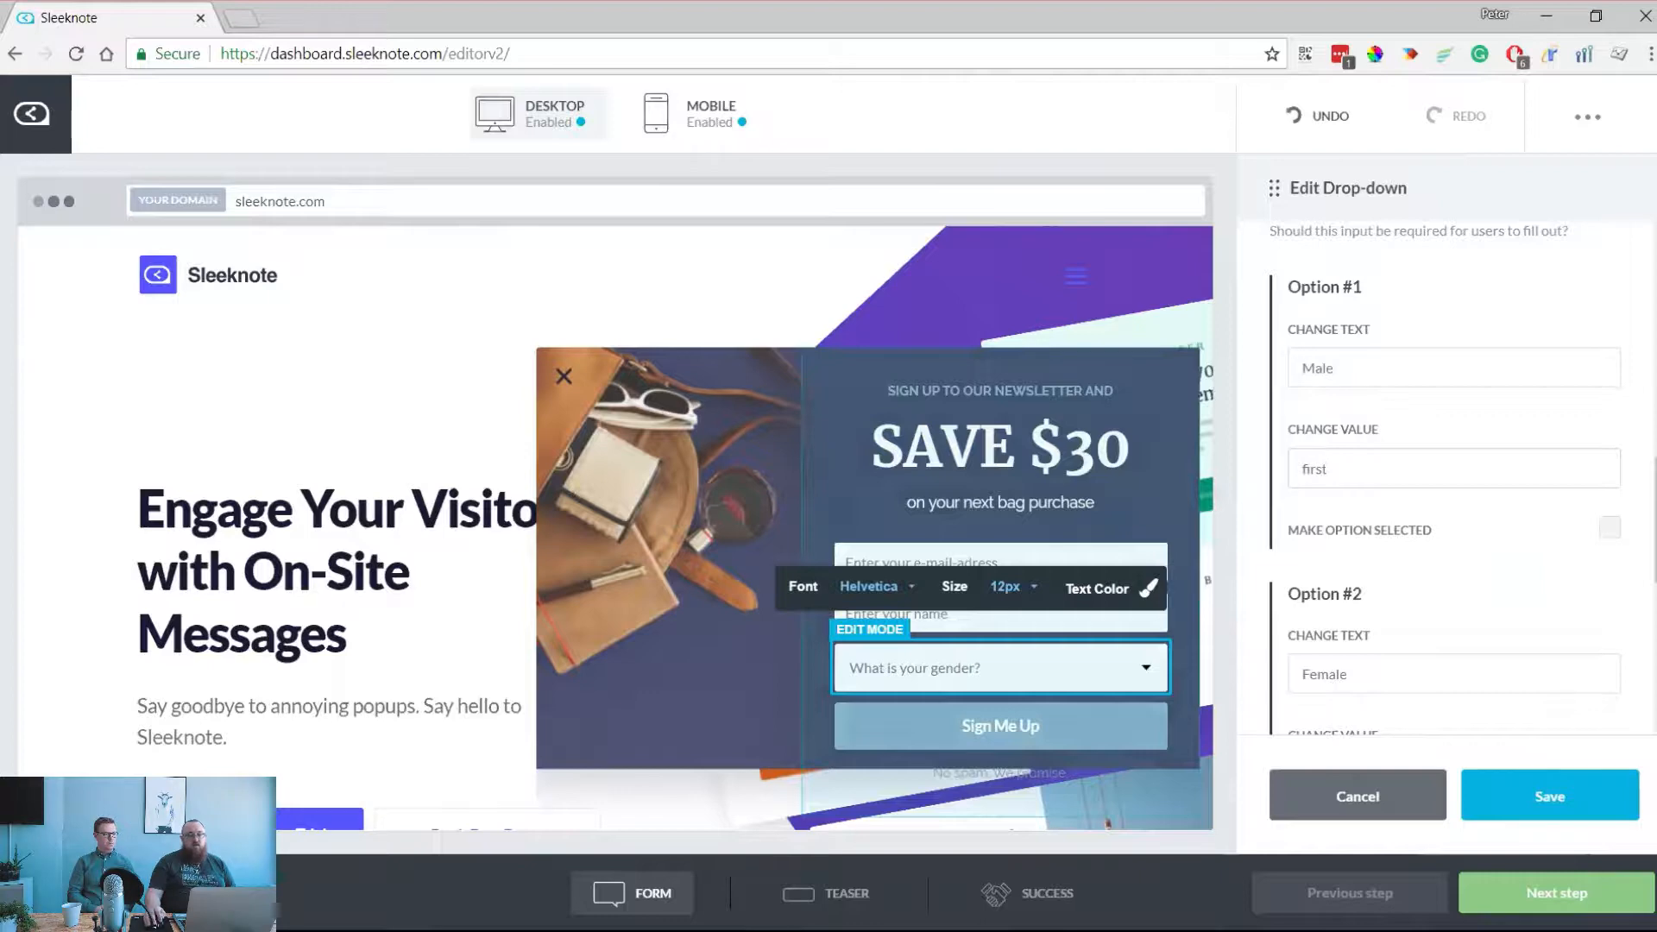
Set the submitted values of the two gender options to Male and Female respectively
{"action": "key", "text": "ctrl+a"}
{"action": "type", "text": "Male"}
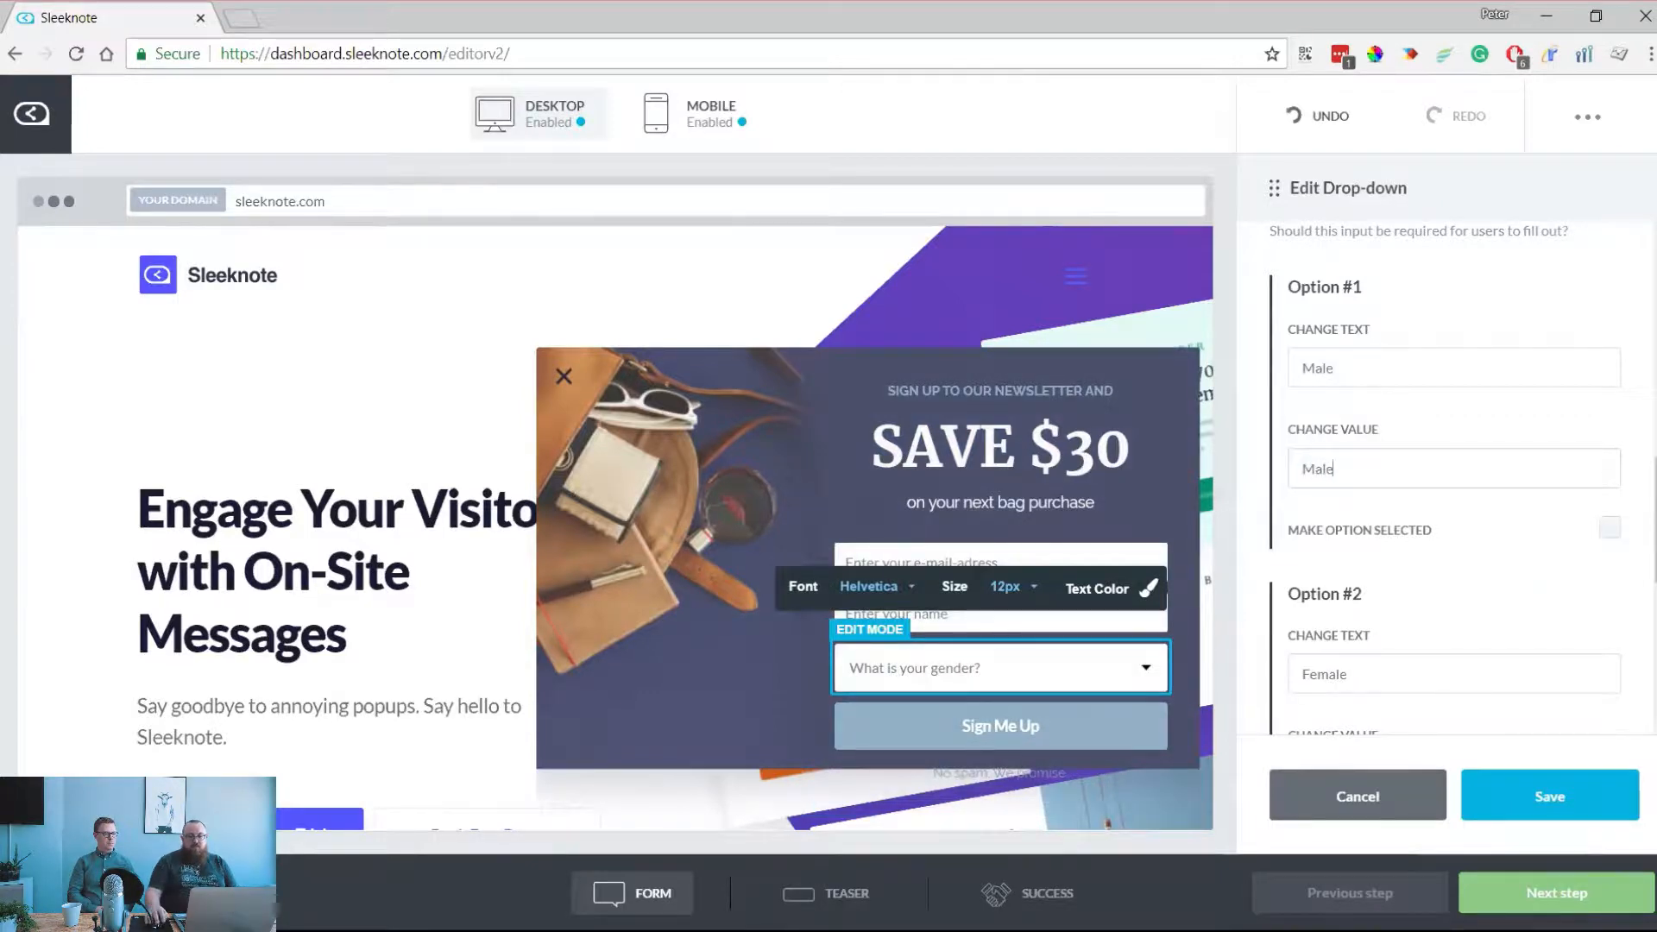
{"action": "scroll", "coordinate": [1445, 552], "scroll_direction": "down", "scroll_amount": 3}
{"action": "double_click", "coordinate": [1324, 551]}
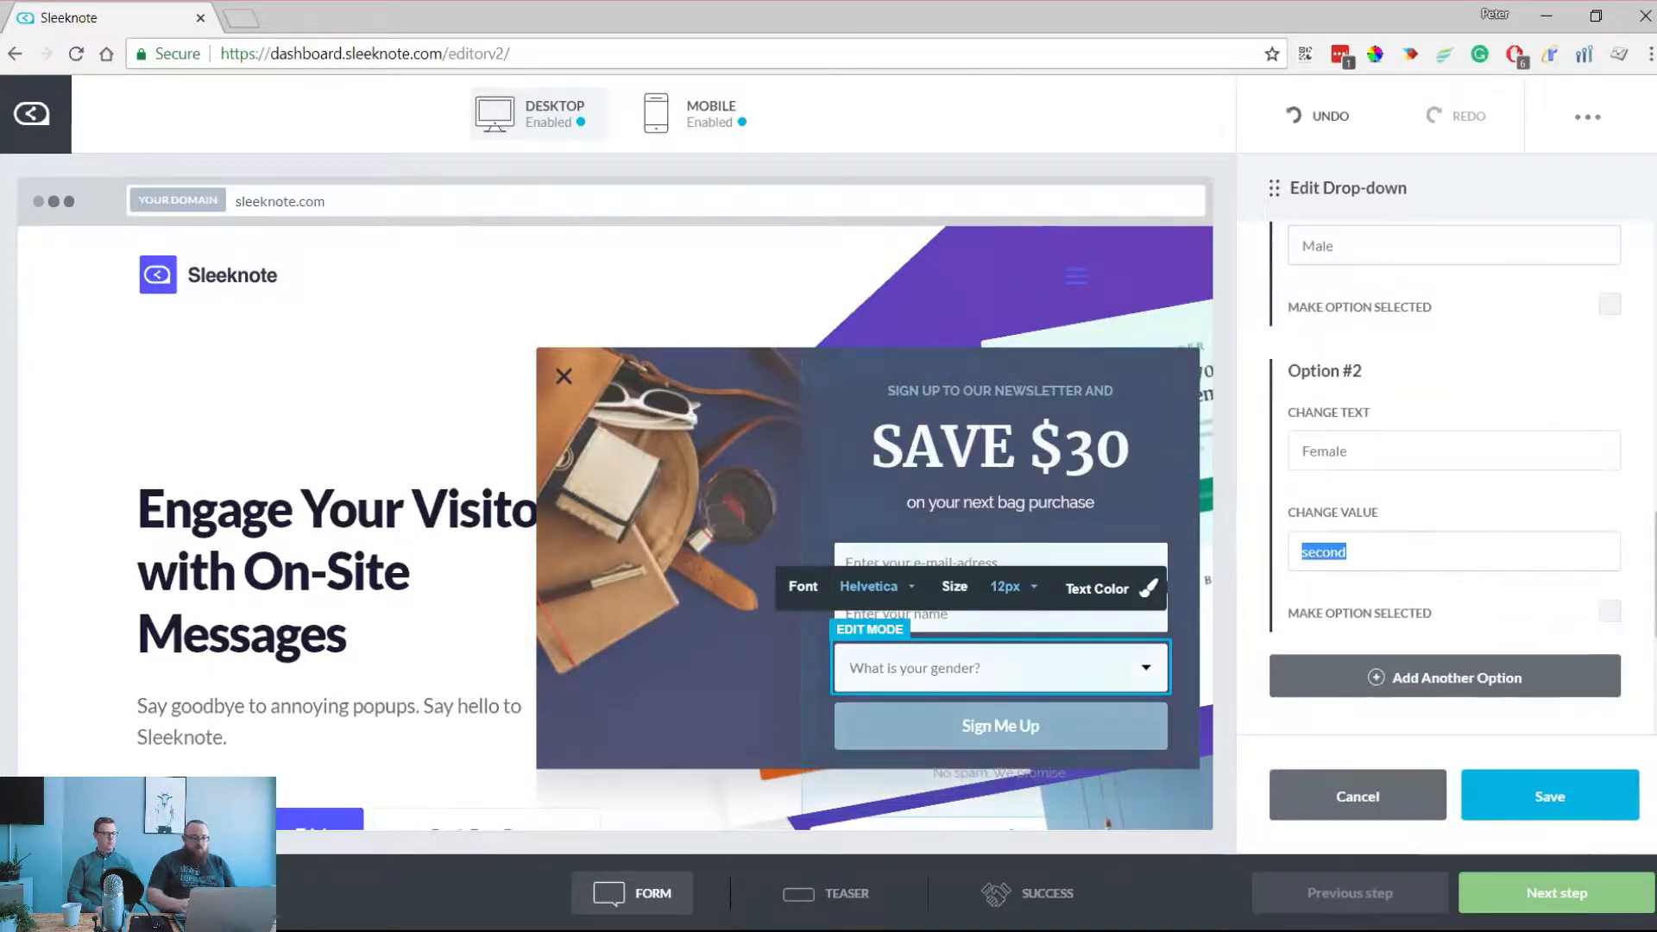
{"action": "type", "text": "Famle"}
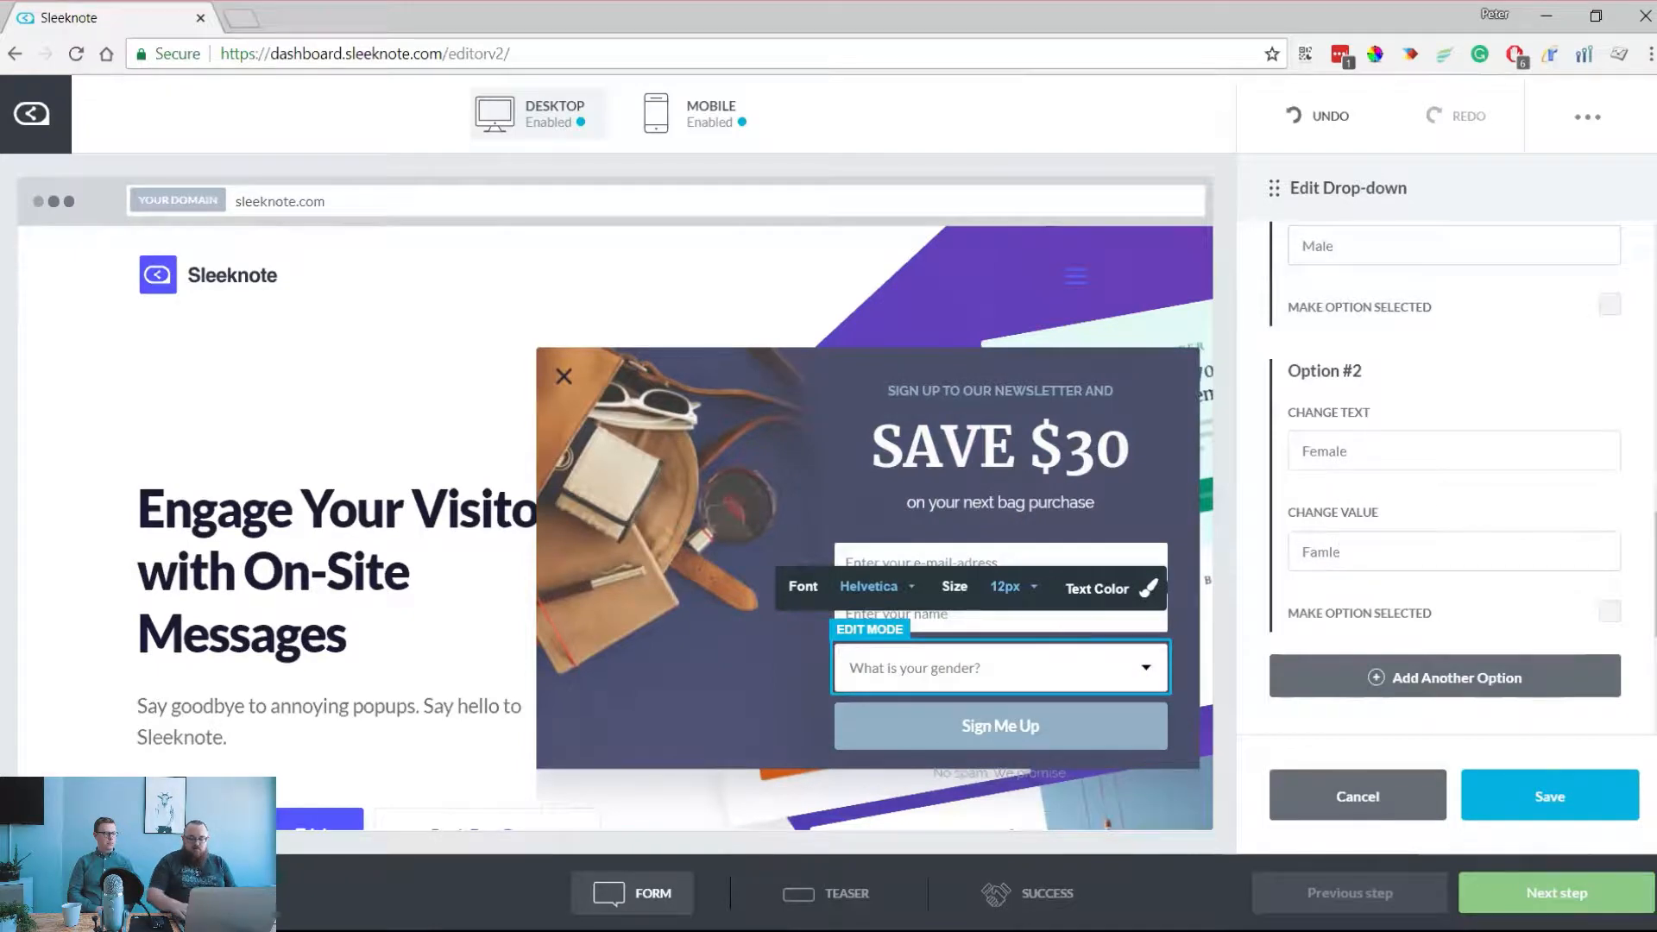
{"action": "key", "text": "BackSpace"}
{"action": "key", "text": "BackSpace"}
{"action": "key", "text": "BackSpace"}
{"action": "key", "text": "BackSpace"}
{"action": "type", "text": "emale"}
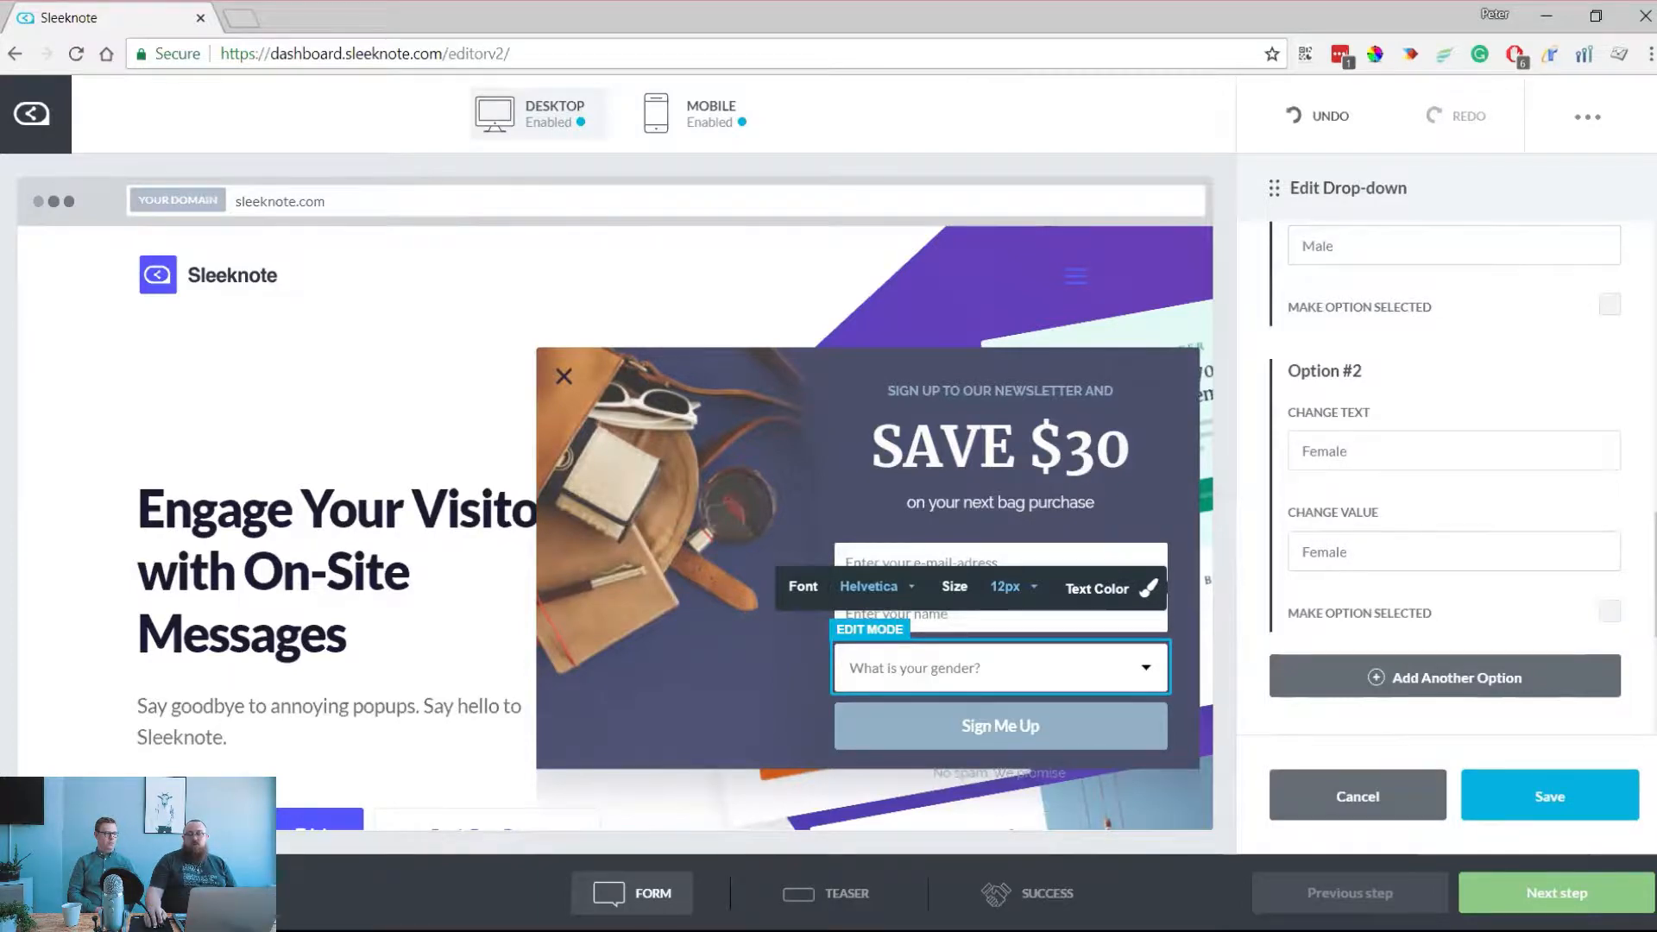
Make the gender drop-down a required input and save the element
{"action": "scroll", "coordinate": [1445, 480], "scroll_direction": "up", "scroll_amount": 4}
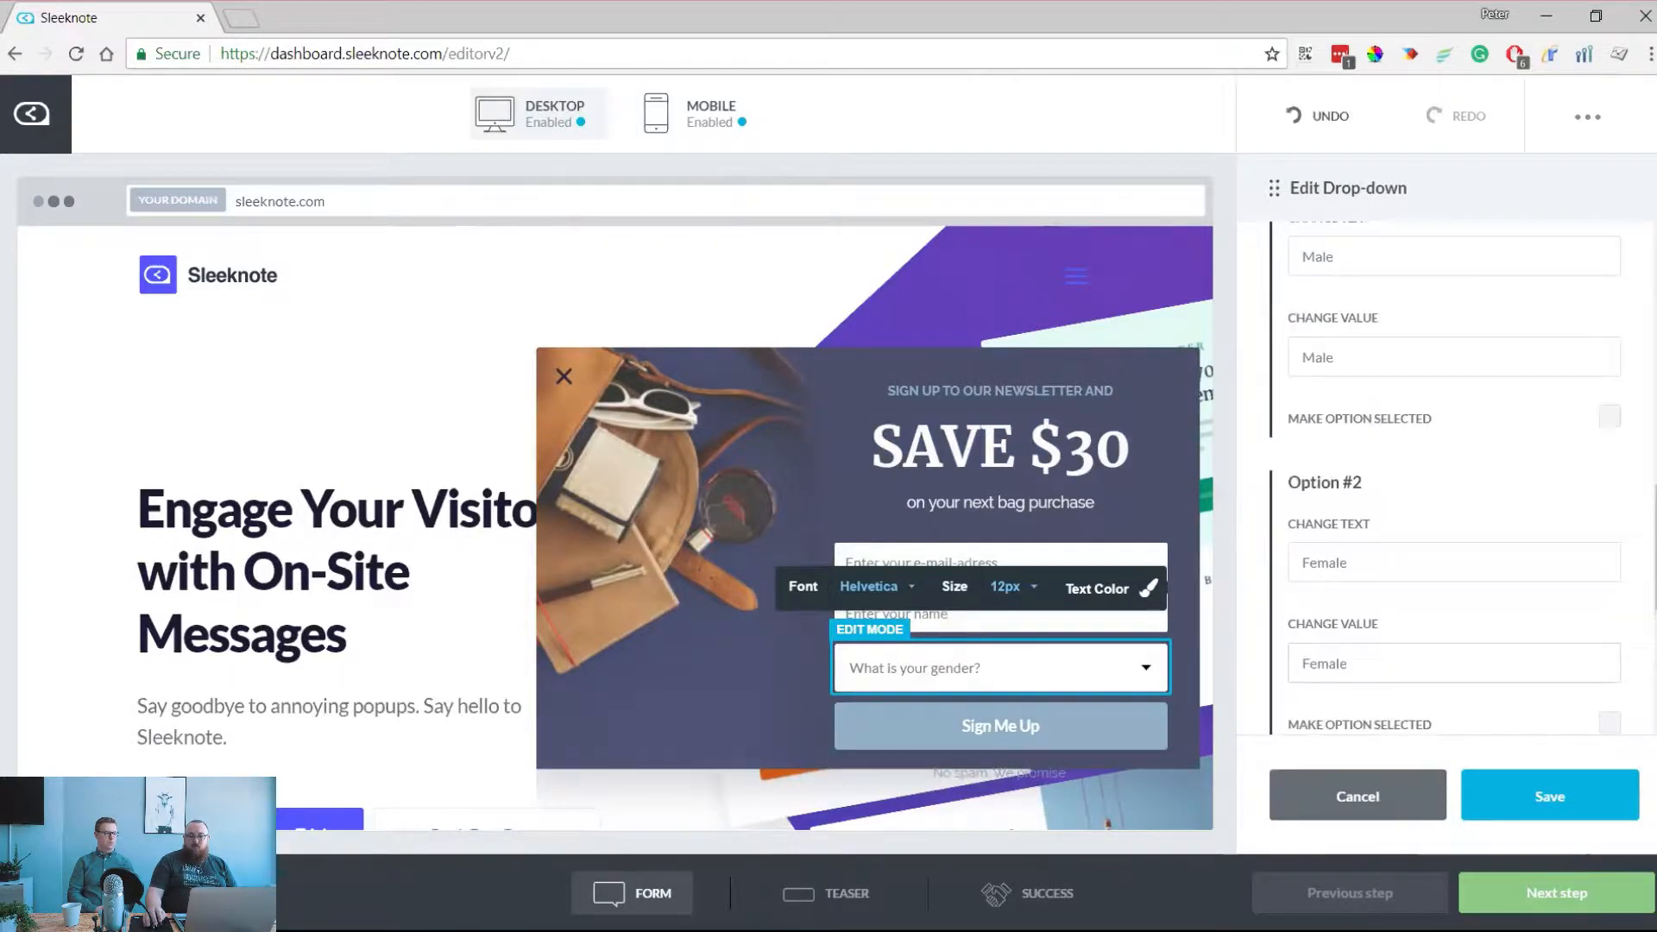
{"action": "left_click", "coordinate": [1609, 419]}
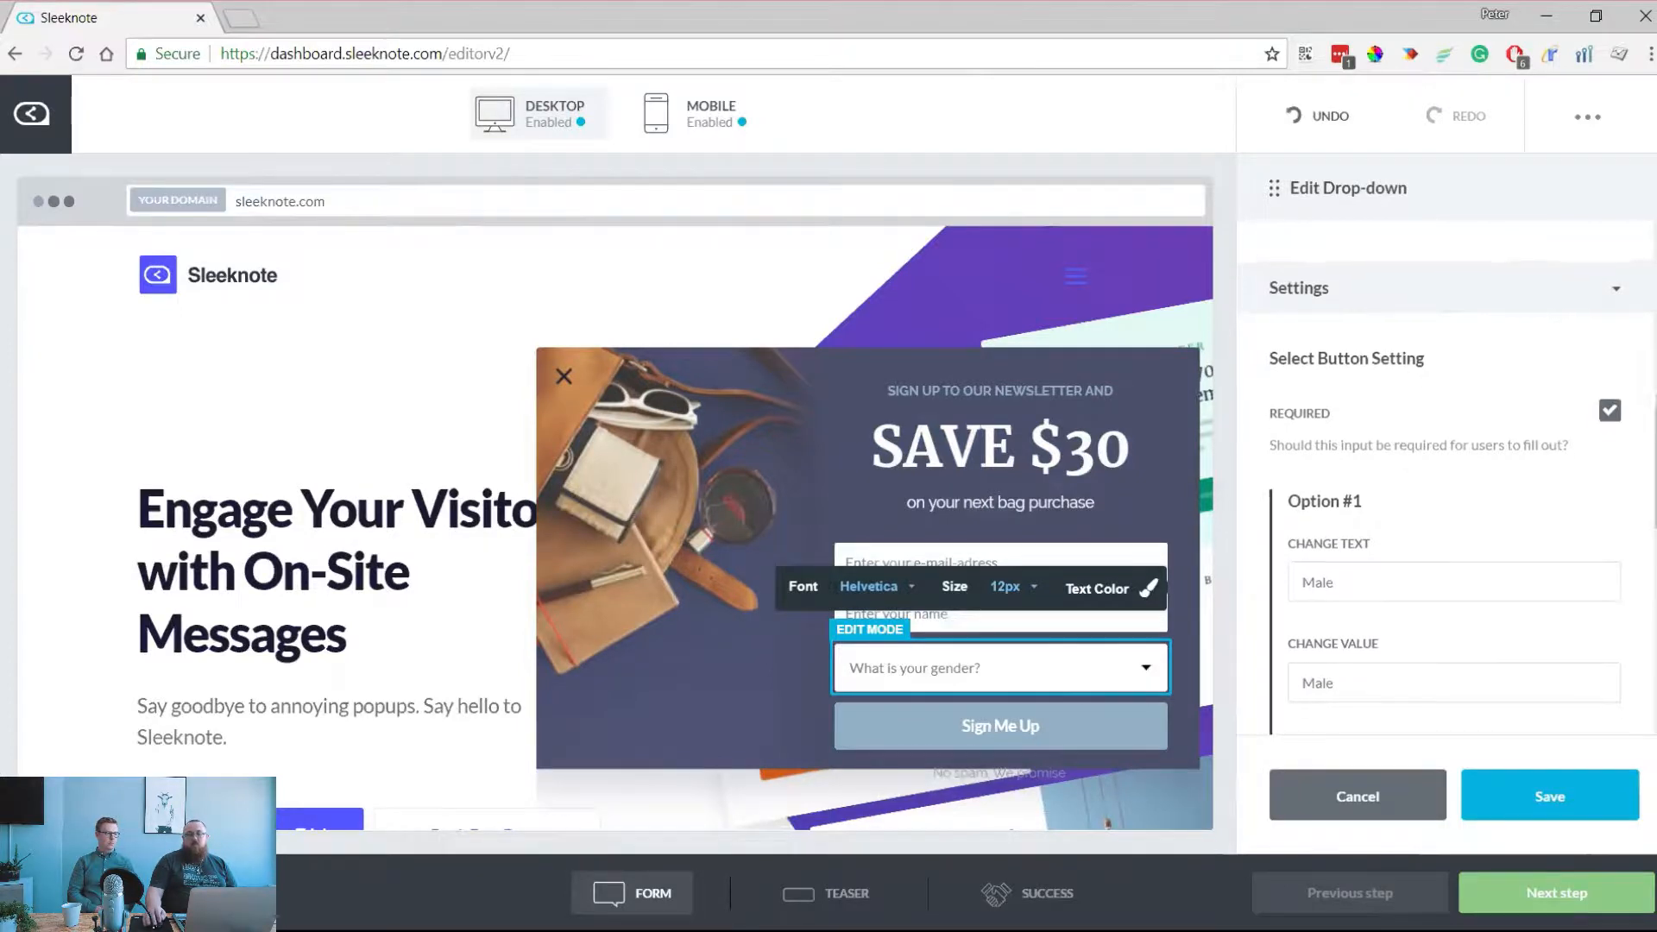
{"action": "scroll", "coordinate": [1445, 484], "scroll_direction": "down", "scroll_amount": 1}
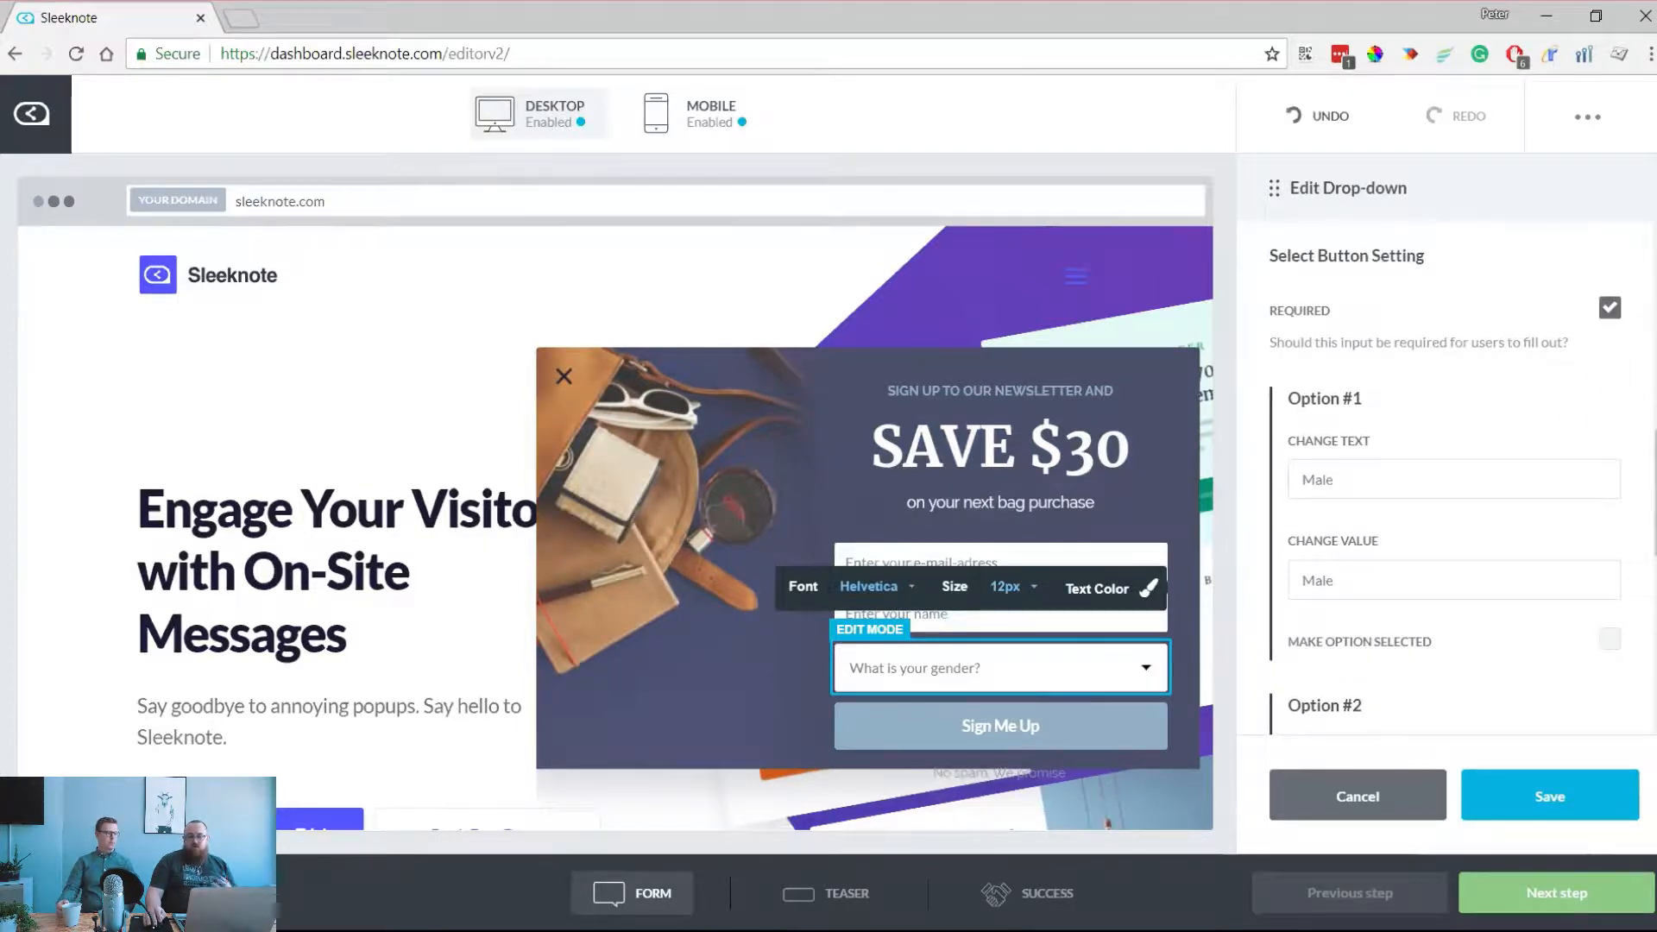
{"action": "scroll", "coordinate": [1445, 479], "scroll_direction": "down", "scroll_amount": 1}
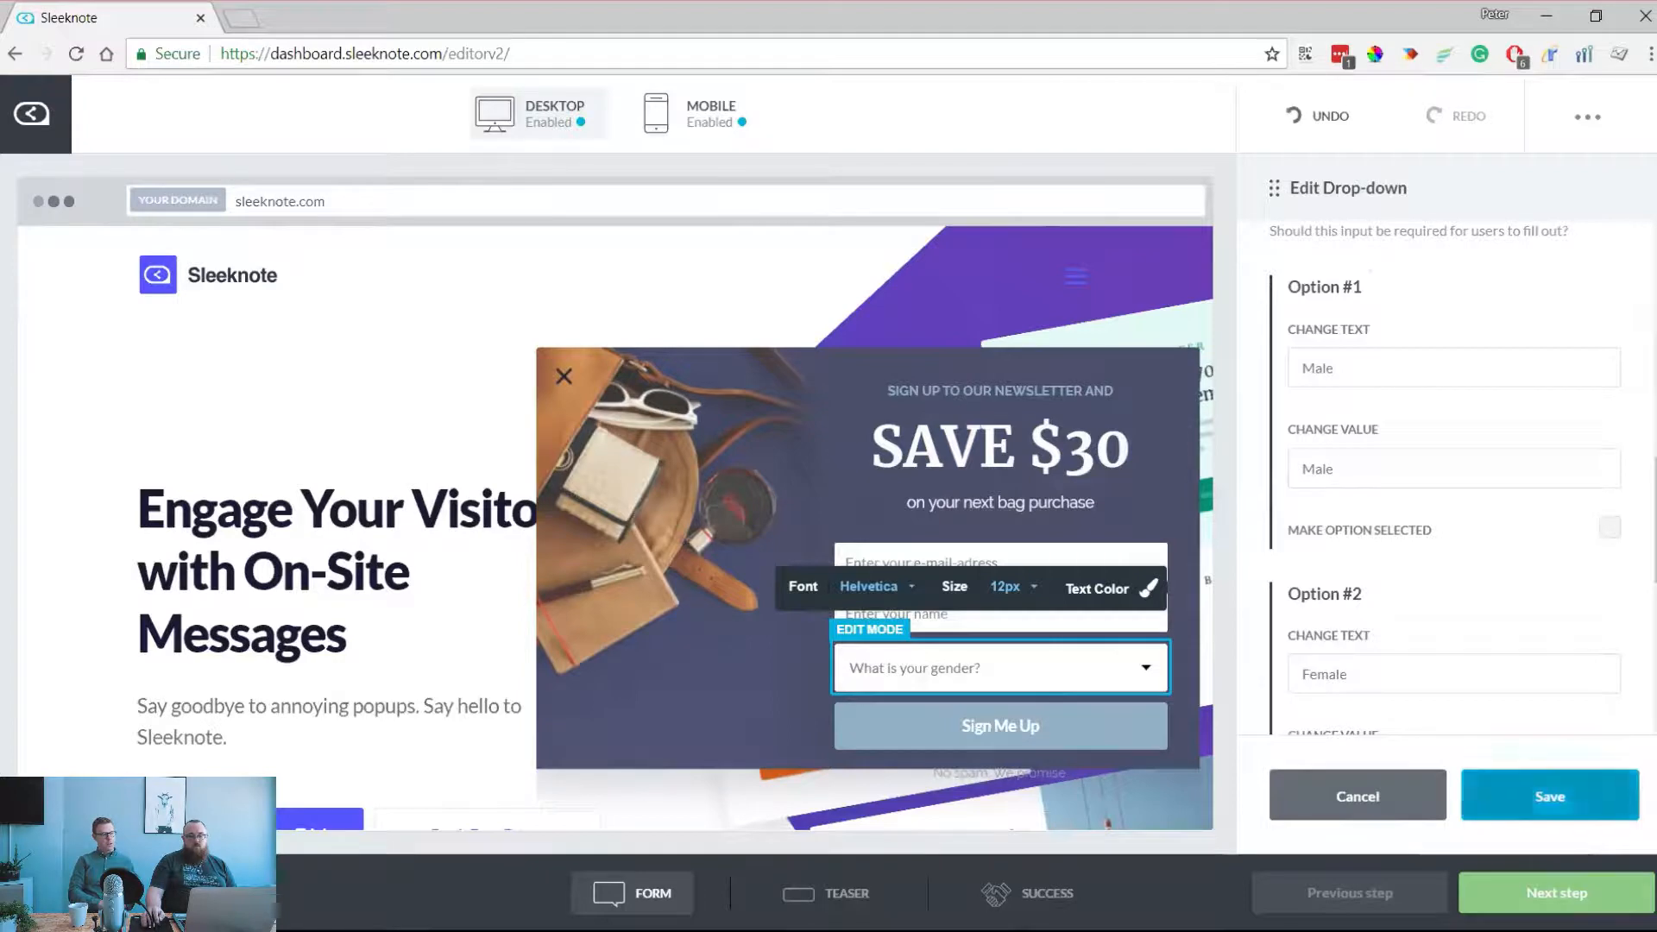
{"action": "left_click", "coordinate": [1549, 796]}
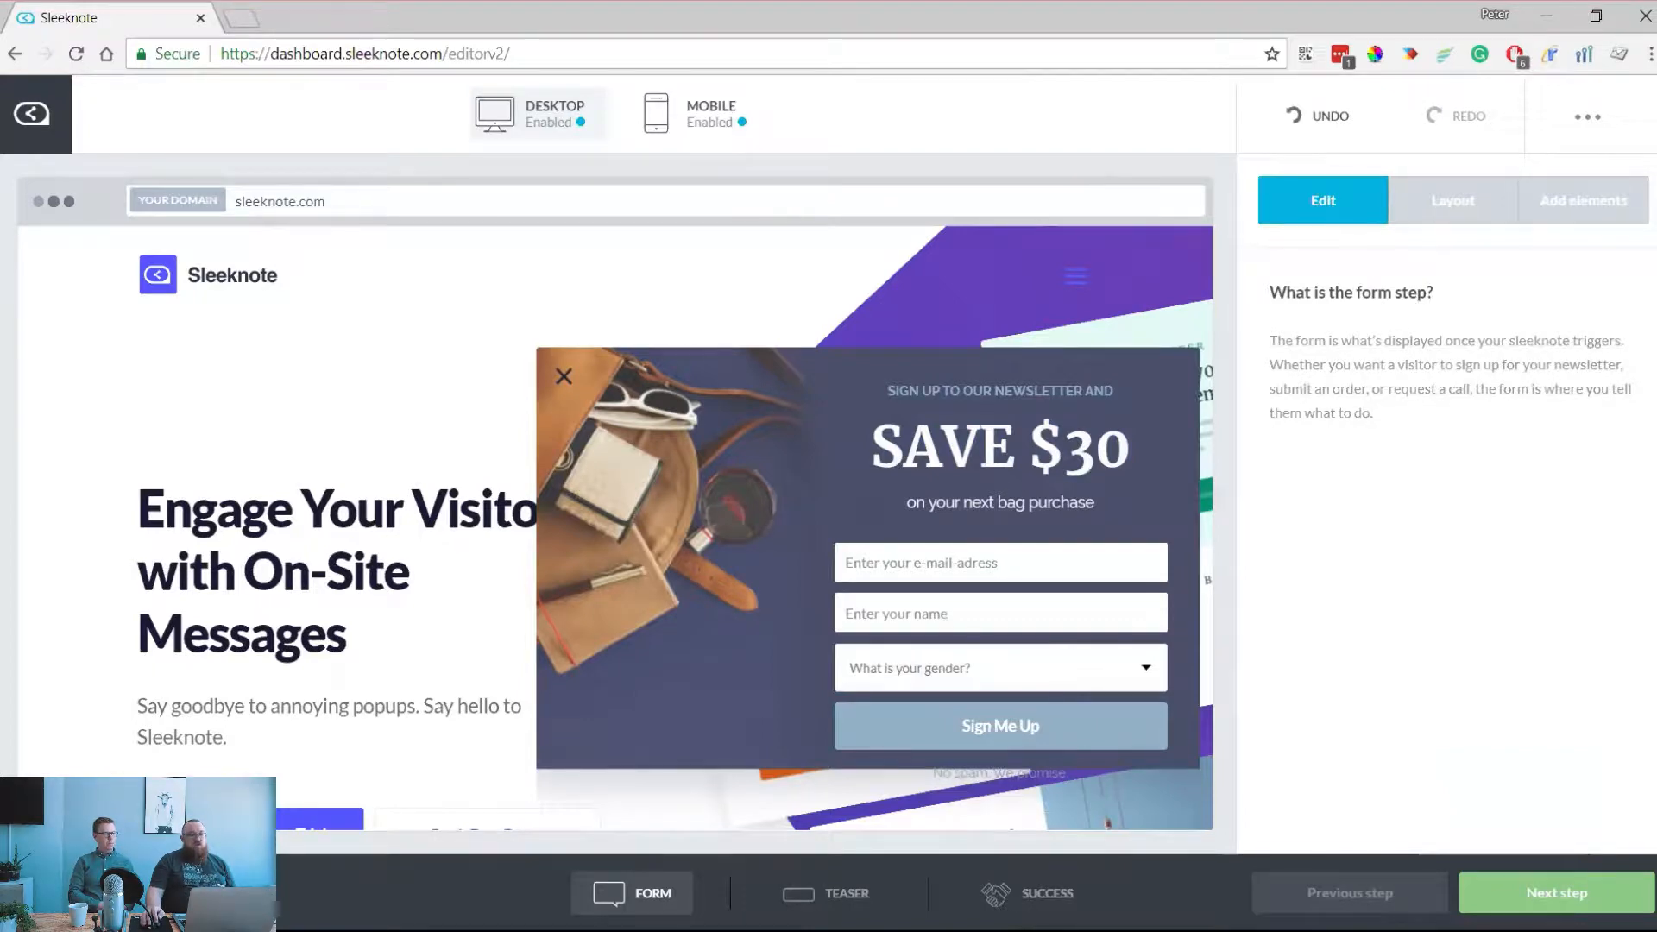
In the mobile version, move the gender drop-down between the e-mail field and the Sign Me Up button
{"action": "mouse_move", "coordinate": [694, 115]}
{"action": "left_click", "coordinate": [768, 180]}
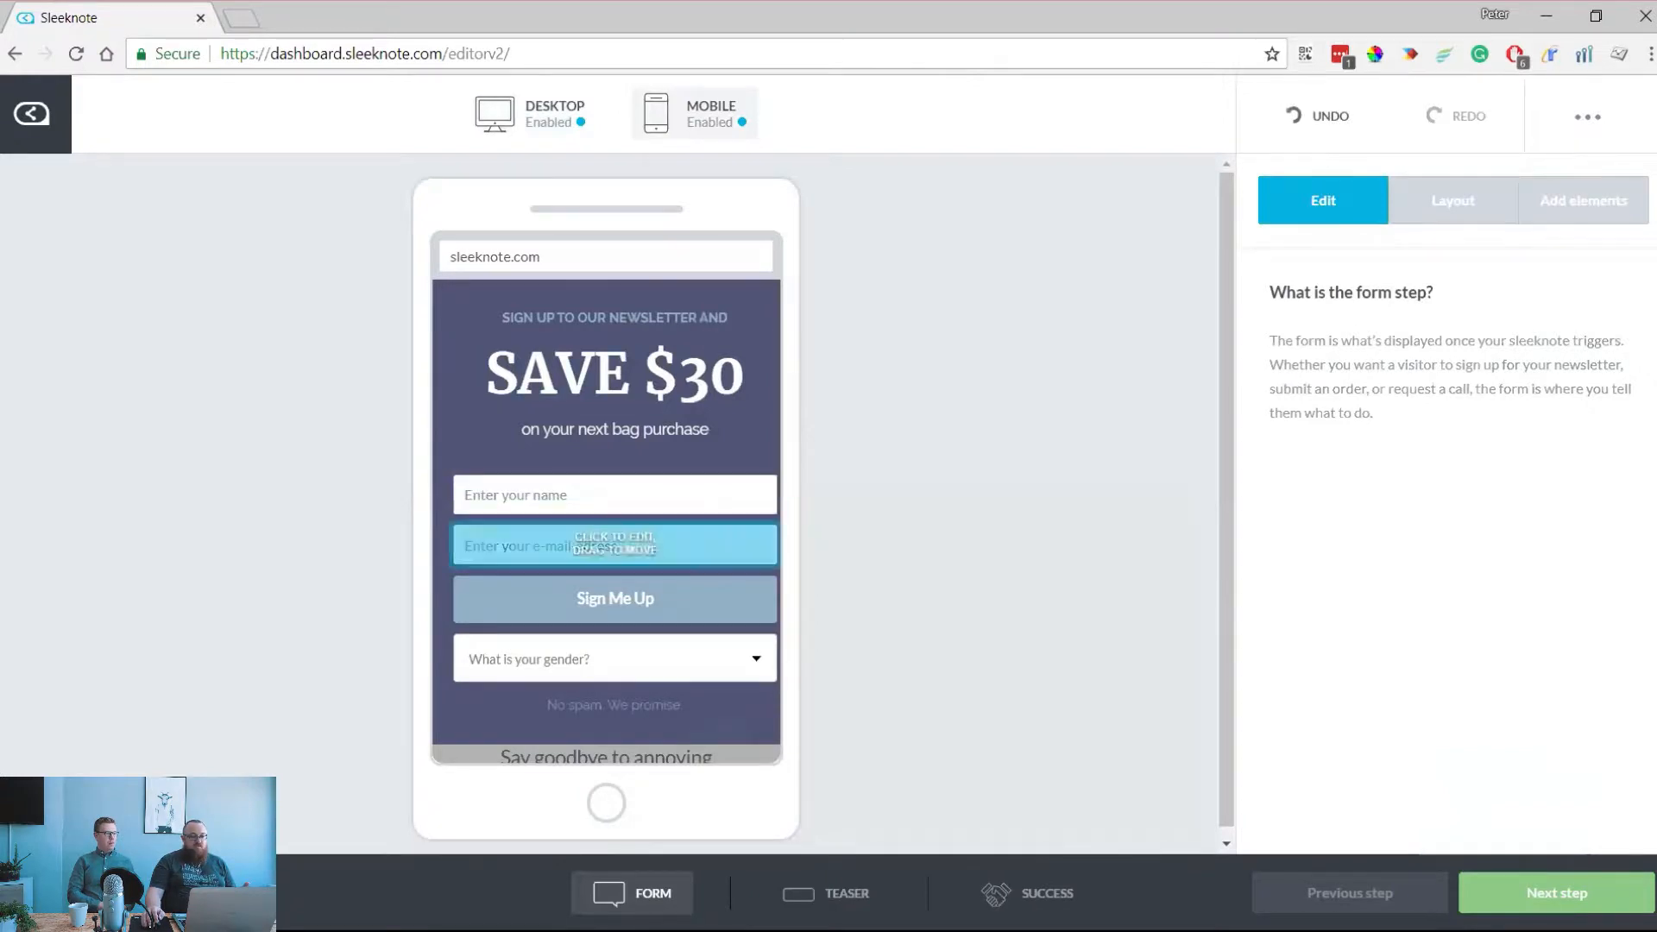
{"action": "left_click_drag", "start_coordinate": [614, 658], "coordinate": [614, 561]}
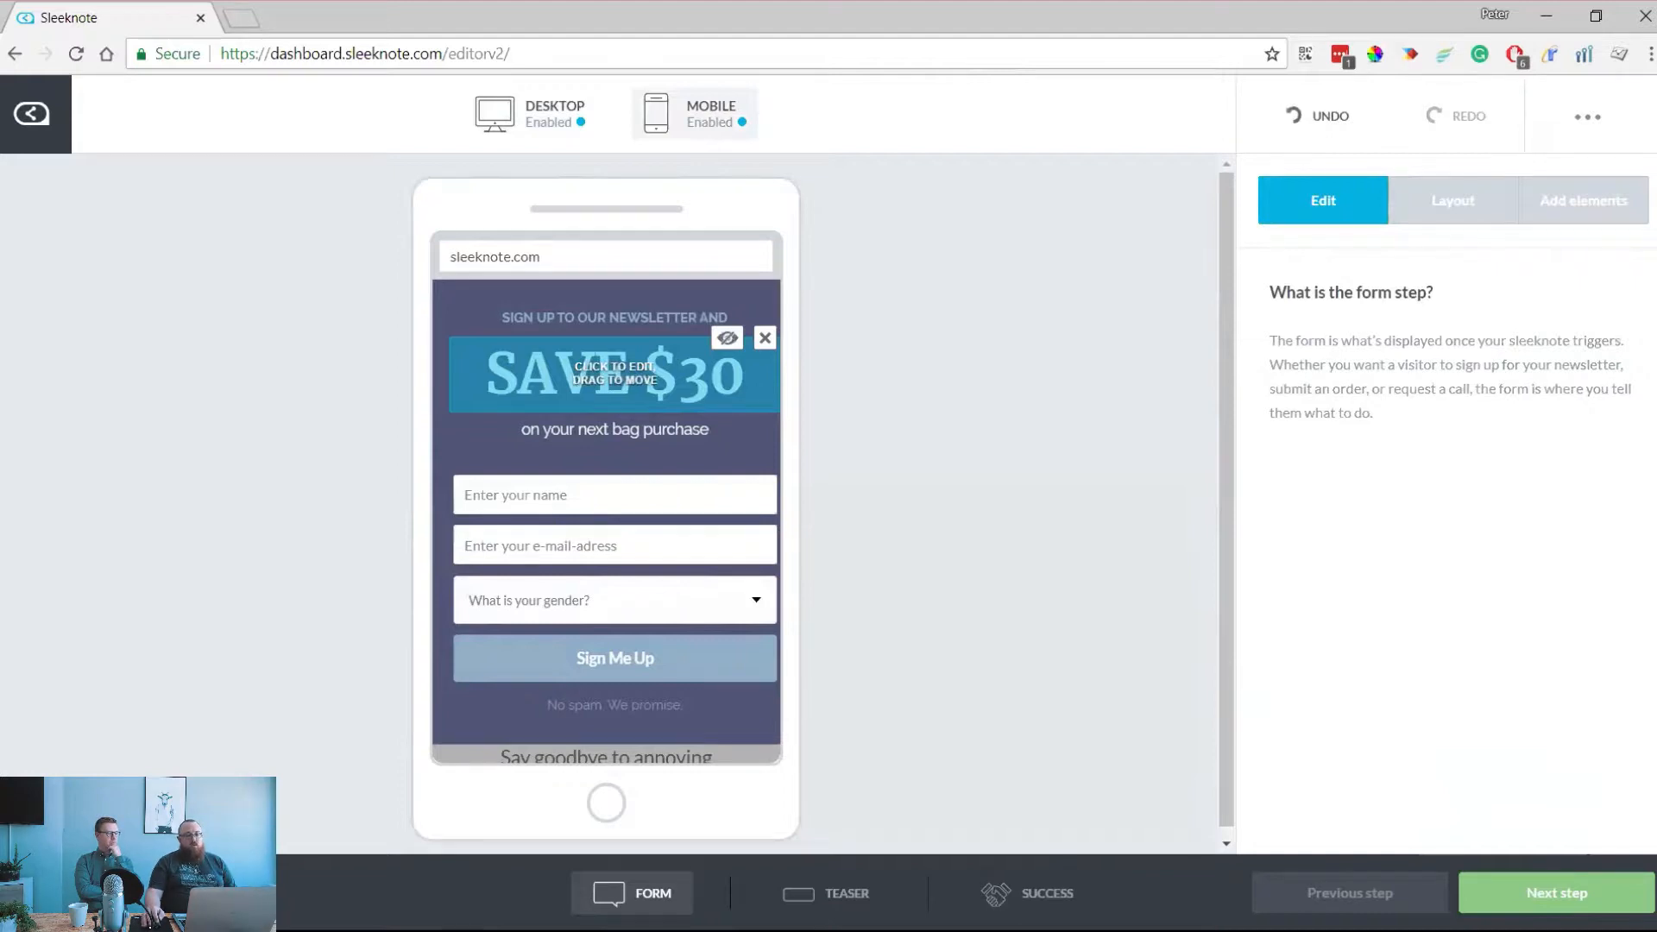
Unlink the mobile SAVE $30 headline from the desktop version, set its font size to 44px and save it
{"action": "left_click", "coordinate": [614, 373]}
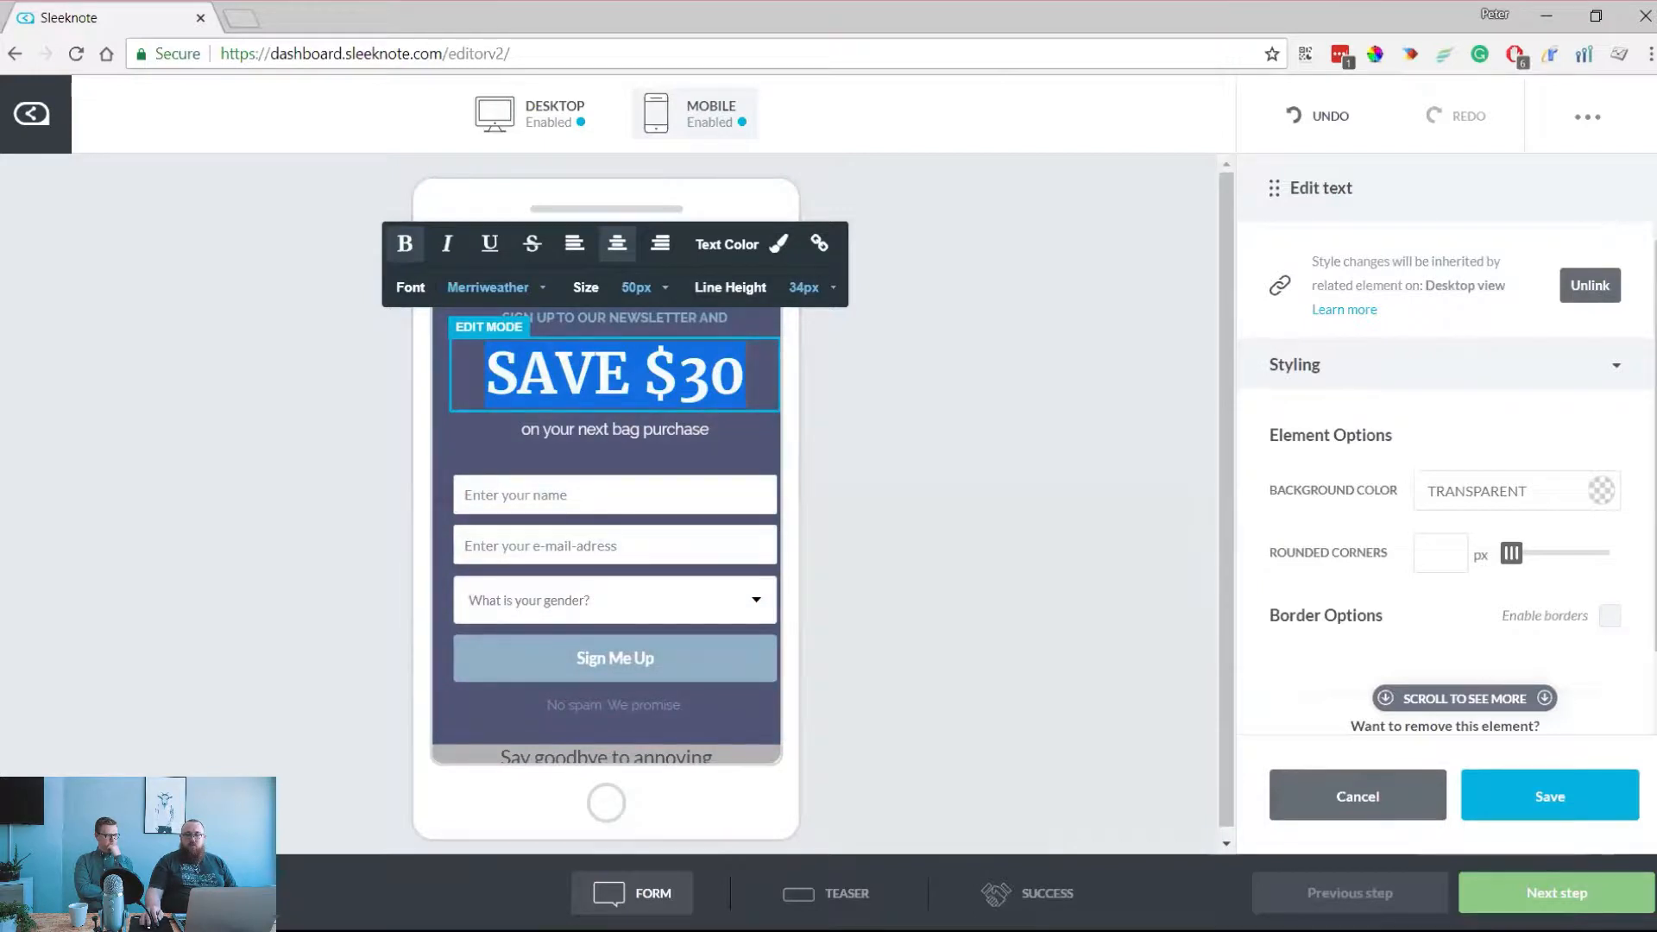
{"action": "left_click", "coordinate": [1589, 285]}
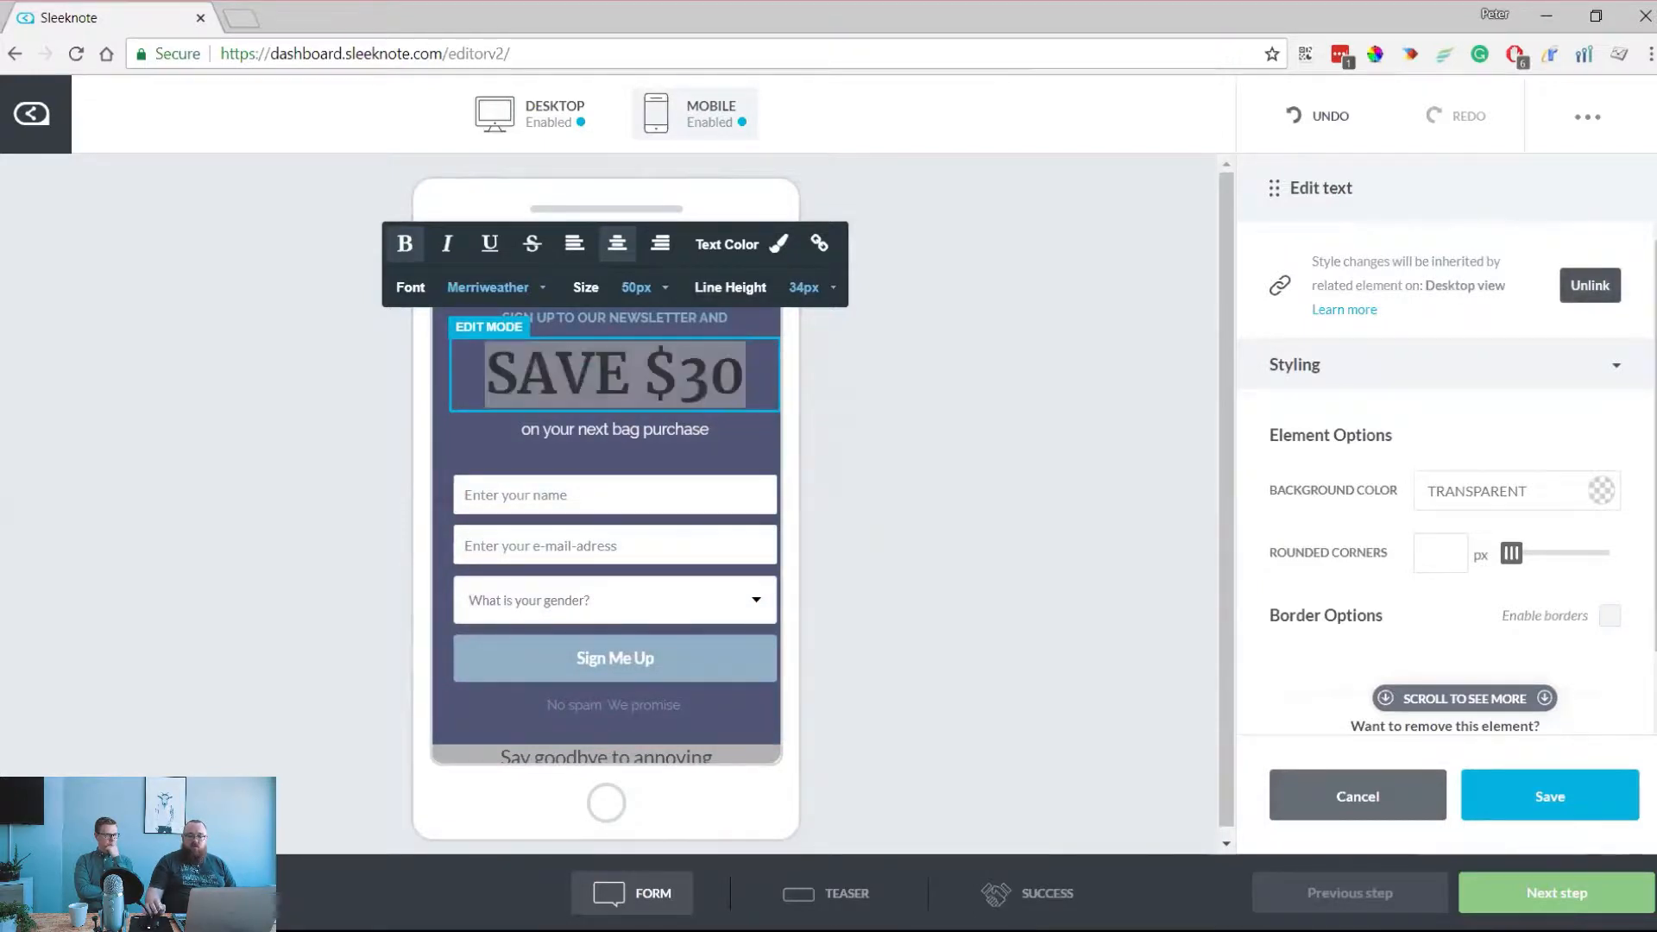
{"action": "left_click", "coordinate": [929, 658]}
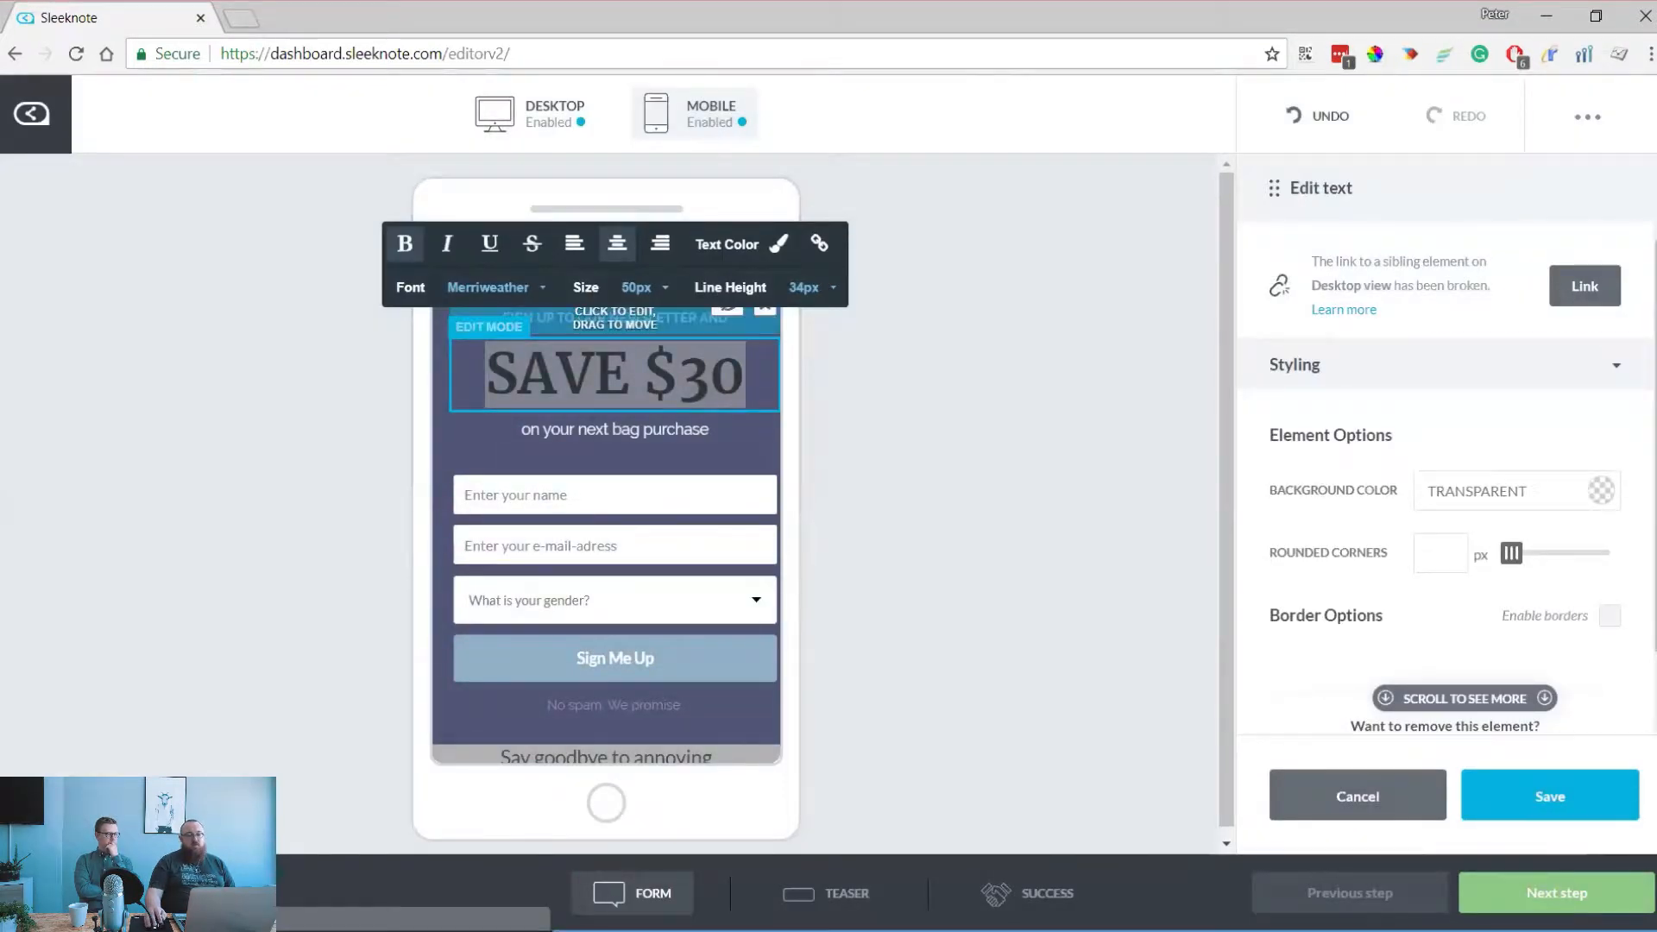
{"action": "left_click", "coordinate": [638, 287]}
{"action": "scroll", "coordinate": [665, 414], "scroll_direction": "up", "scroll_amount": 2}
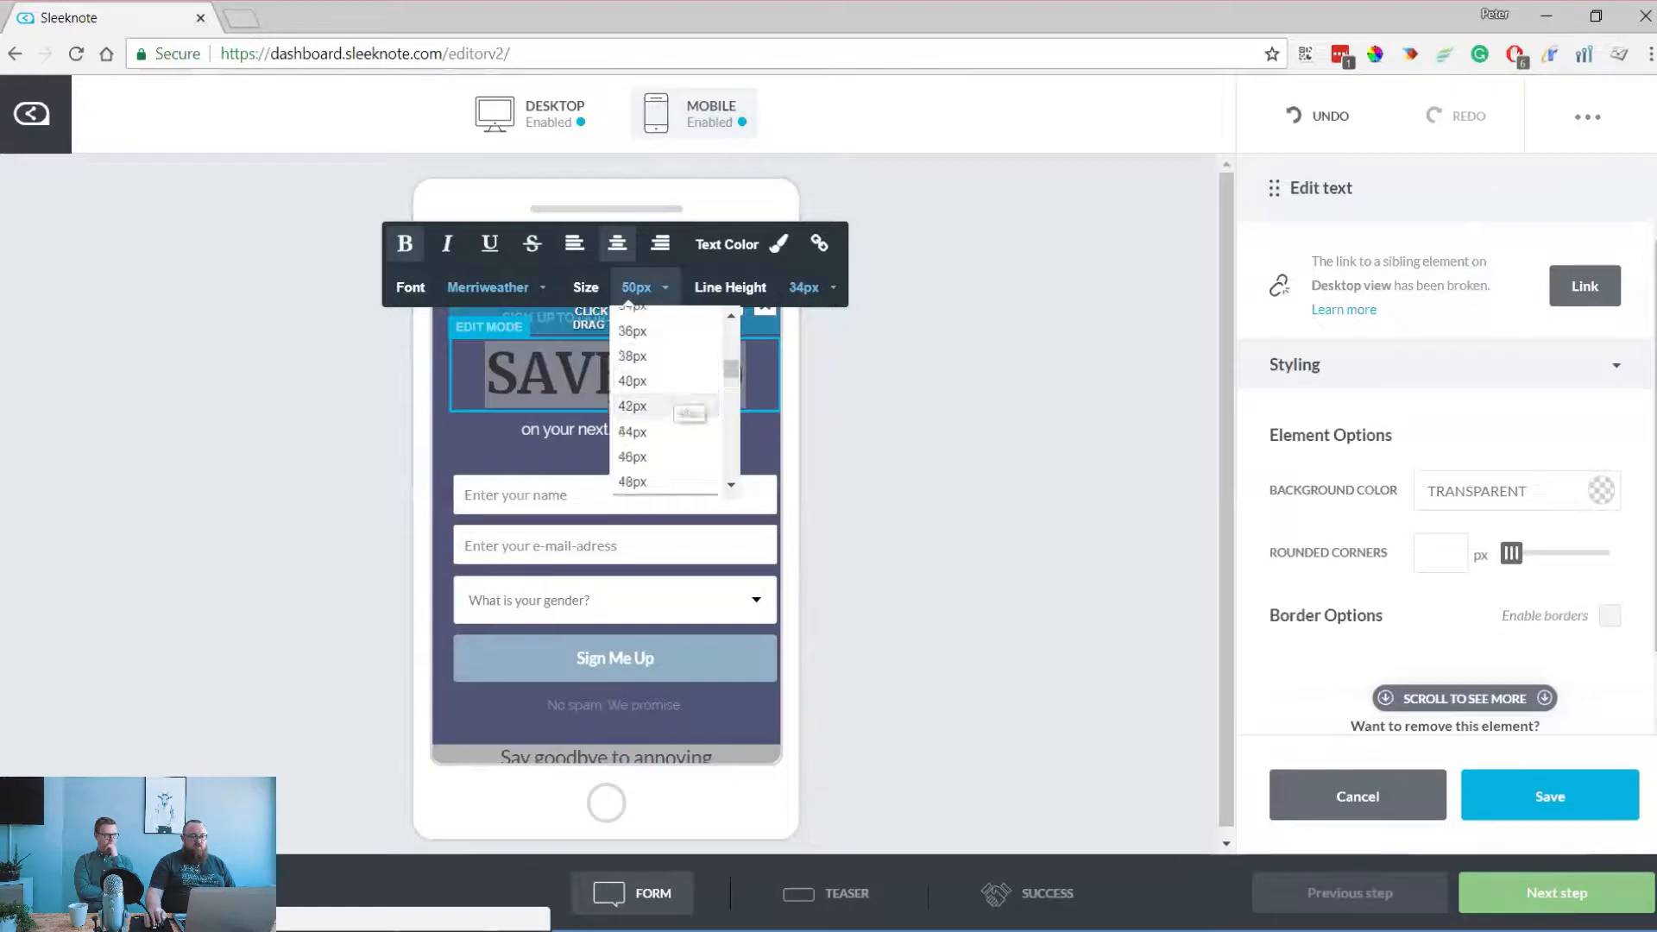
{"action": "left_click", "coordinate": [633, 436]}
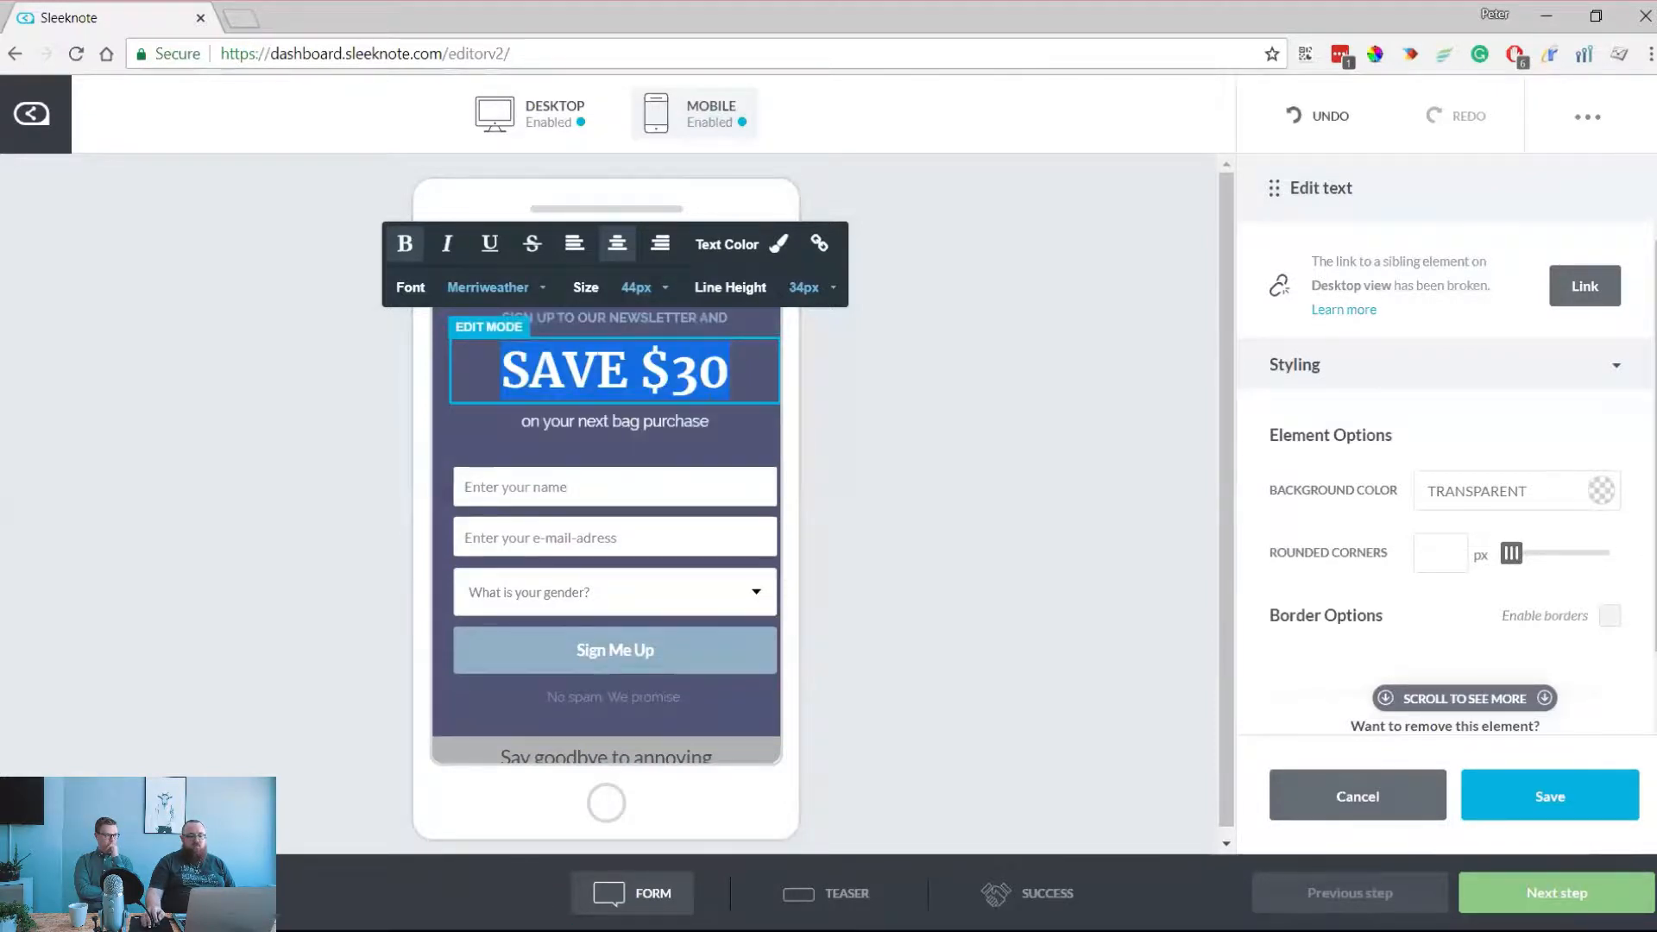
{"action": "left_click", "coordinate": [1550, 796]}
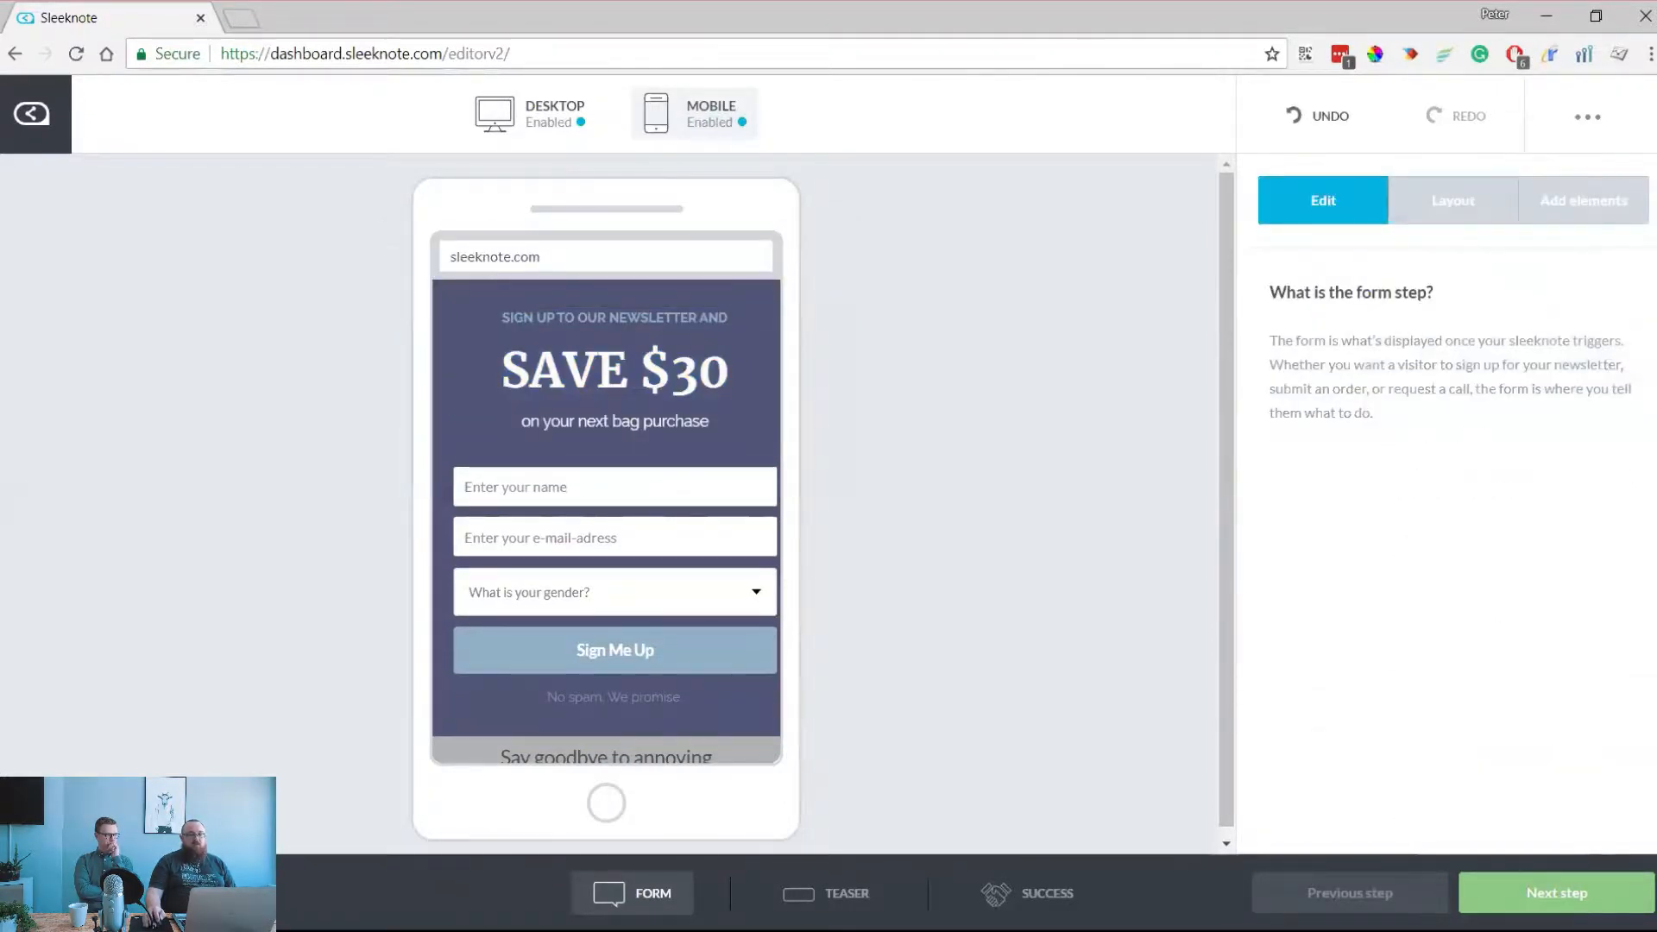
In the desktop version, enlarge the background image of the form's outer container to 690 px
{"action": "left_click", "coordinate": [609, 174]}
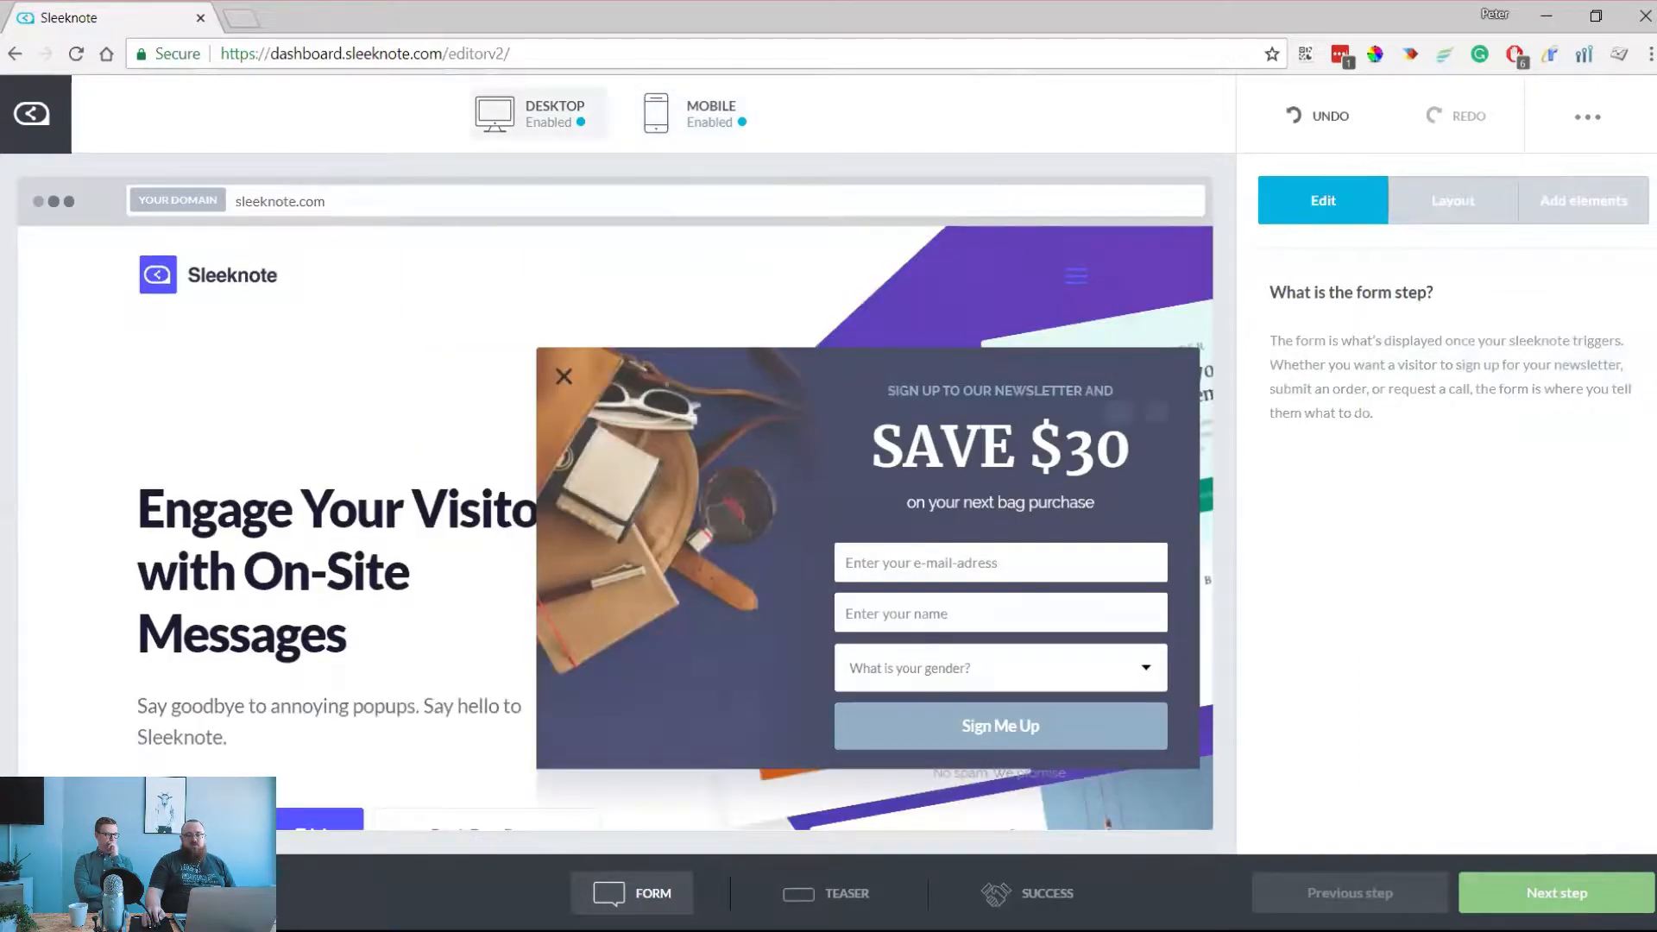
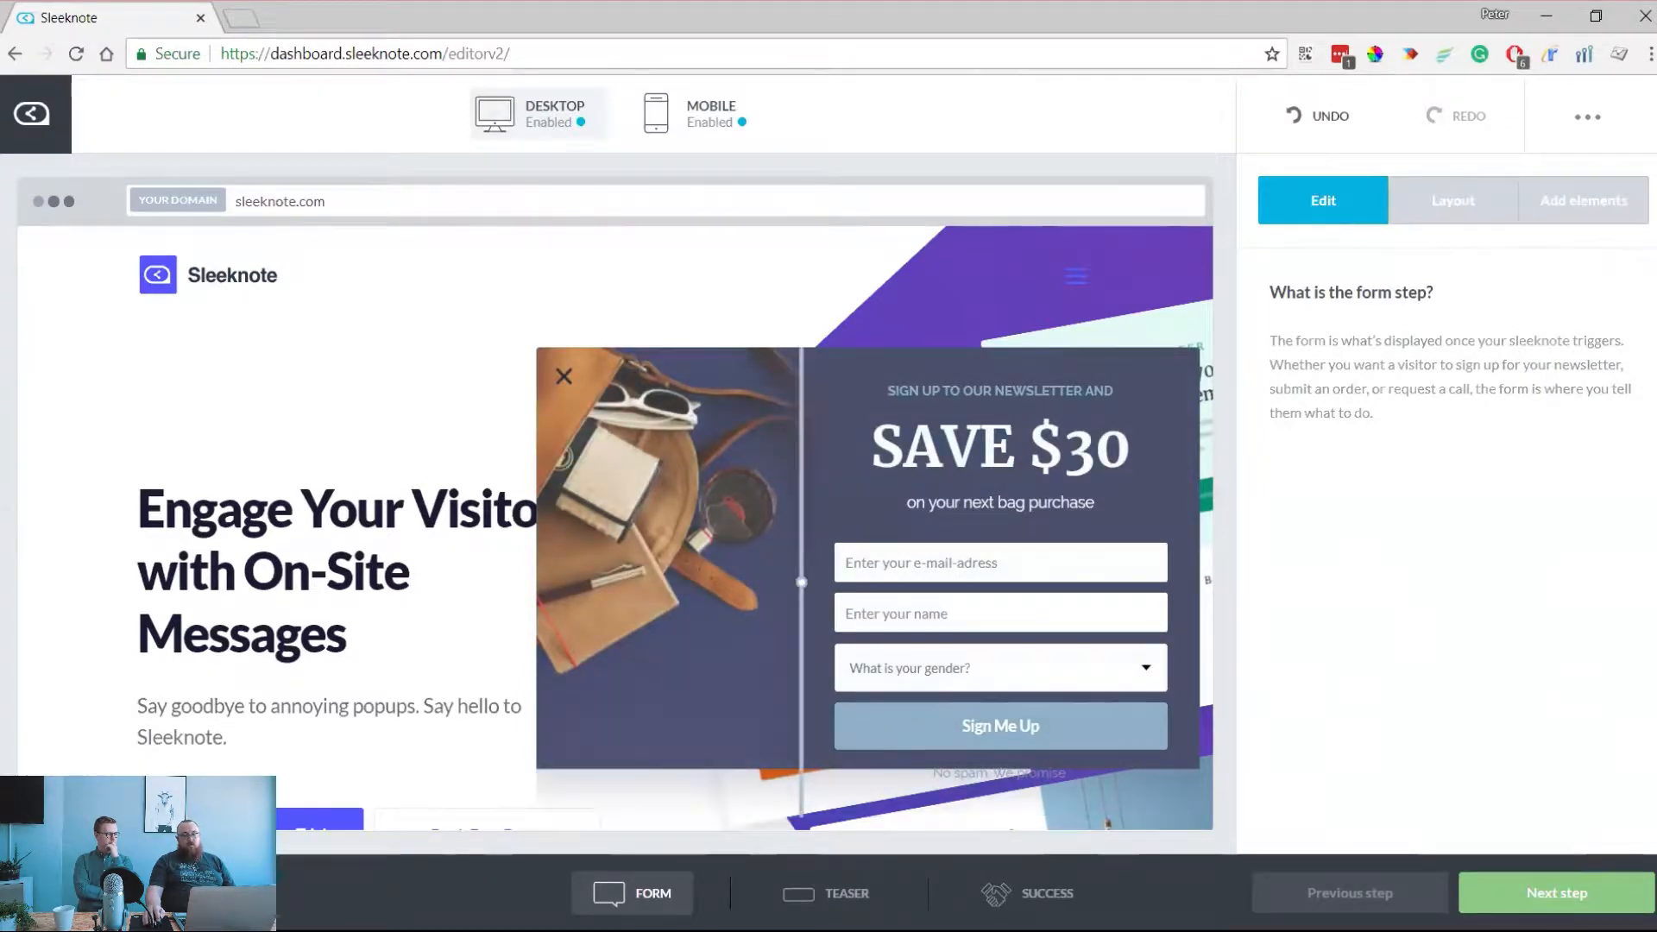
{"action": "left_click", "coordinate": [1453, 200]}
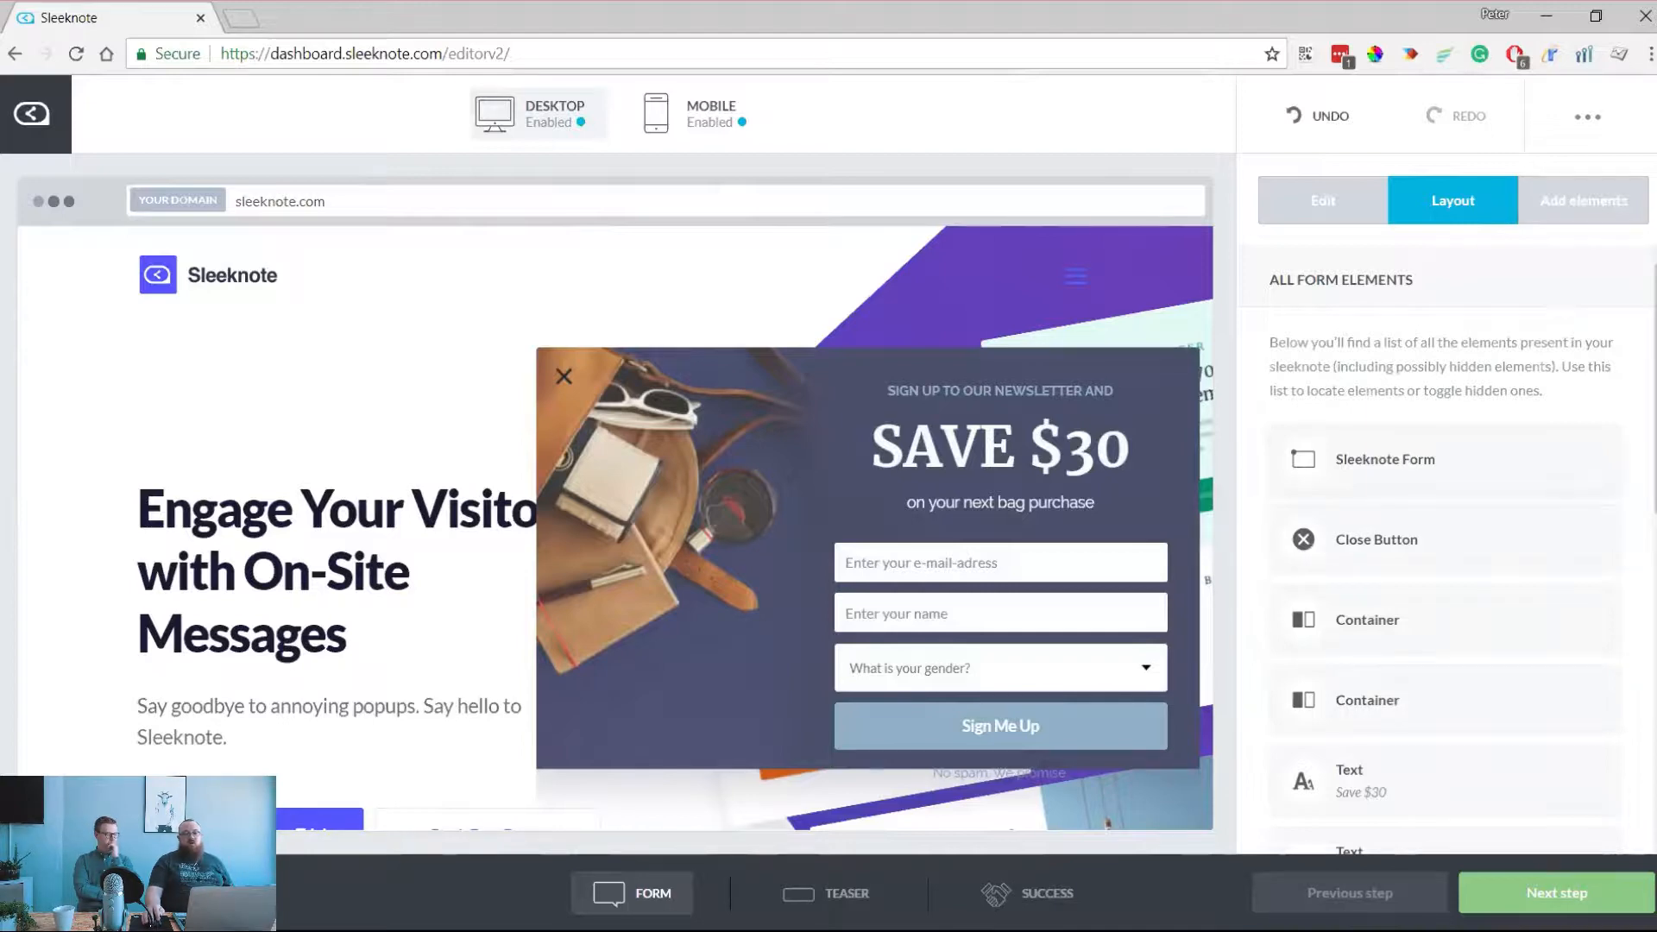
{"action": "left_click", "coordinate": [1367, 619]}
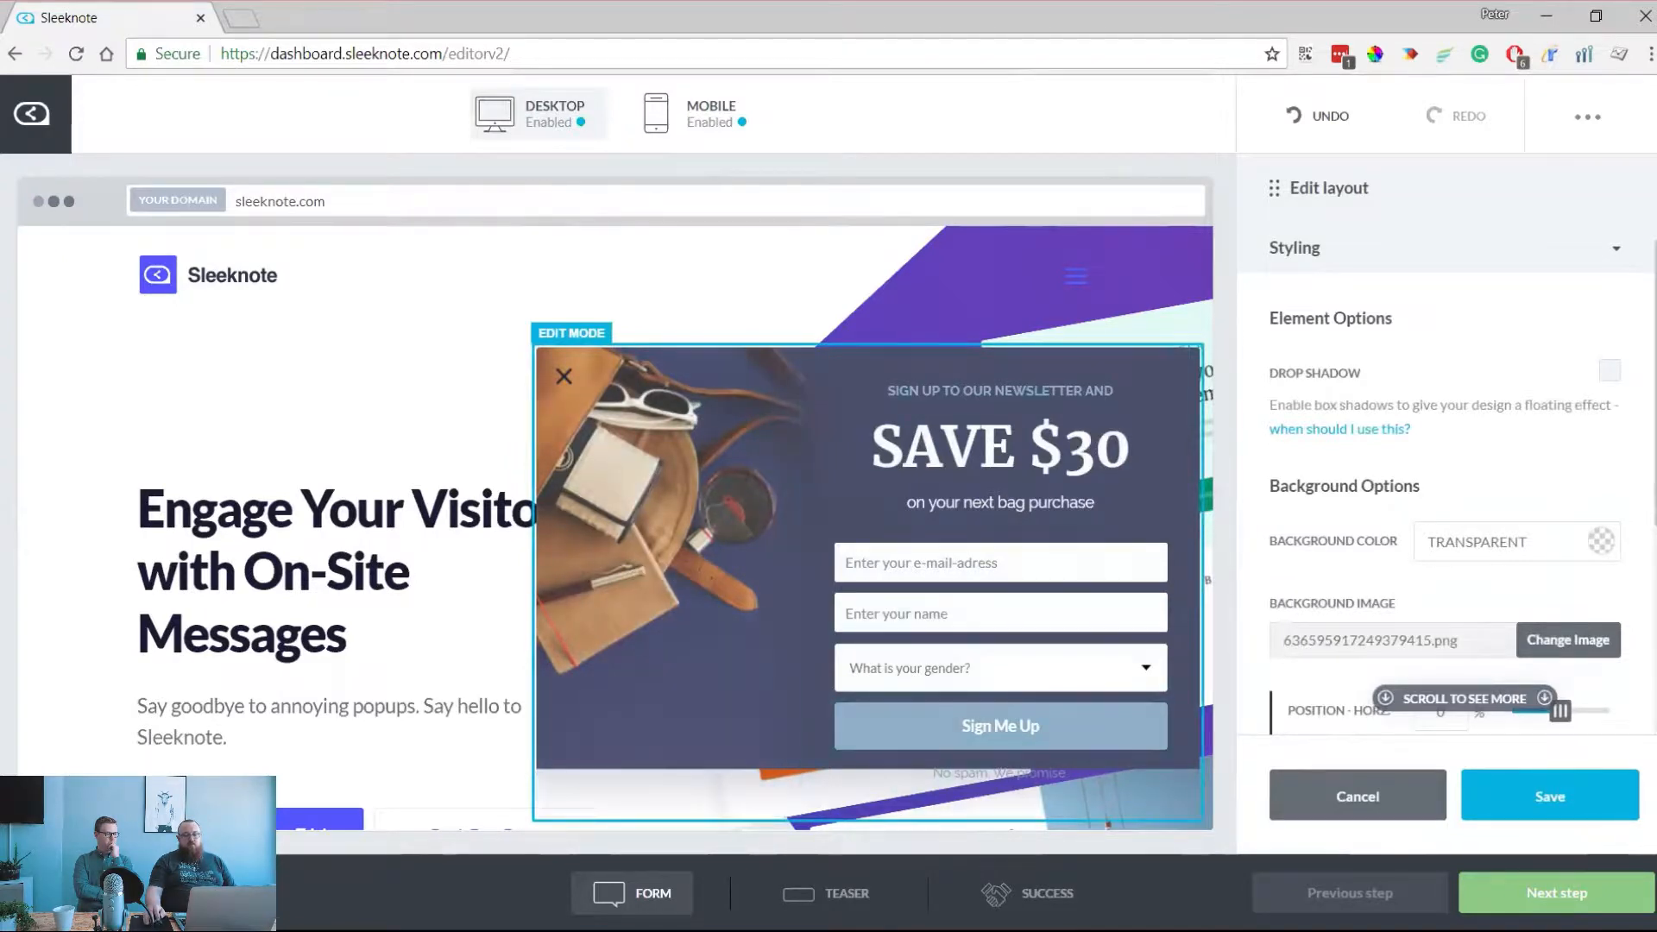
{"action": "scroll", "coordinate": [1445, 518], "scroll_direction": "down", "scroll_amount": 3}
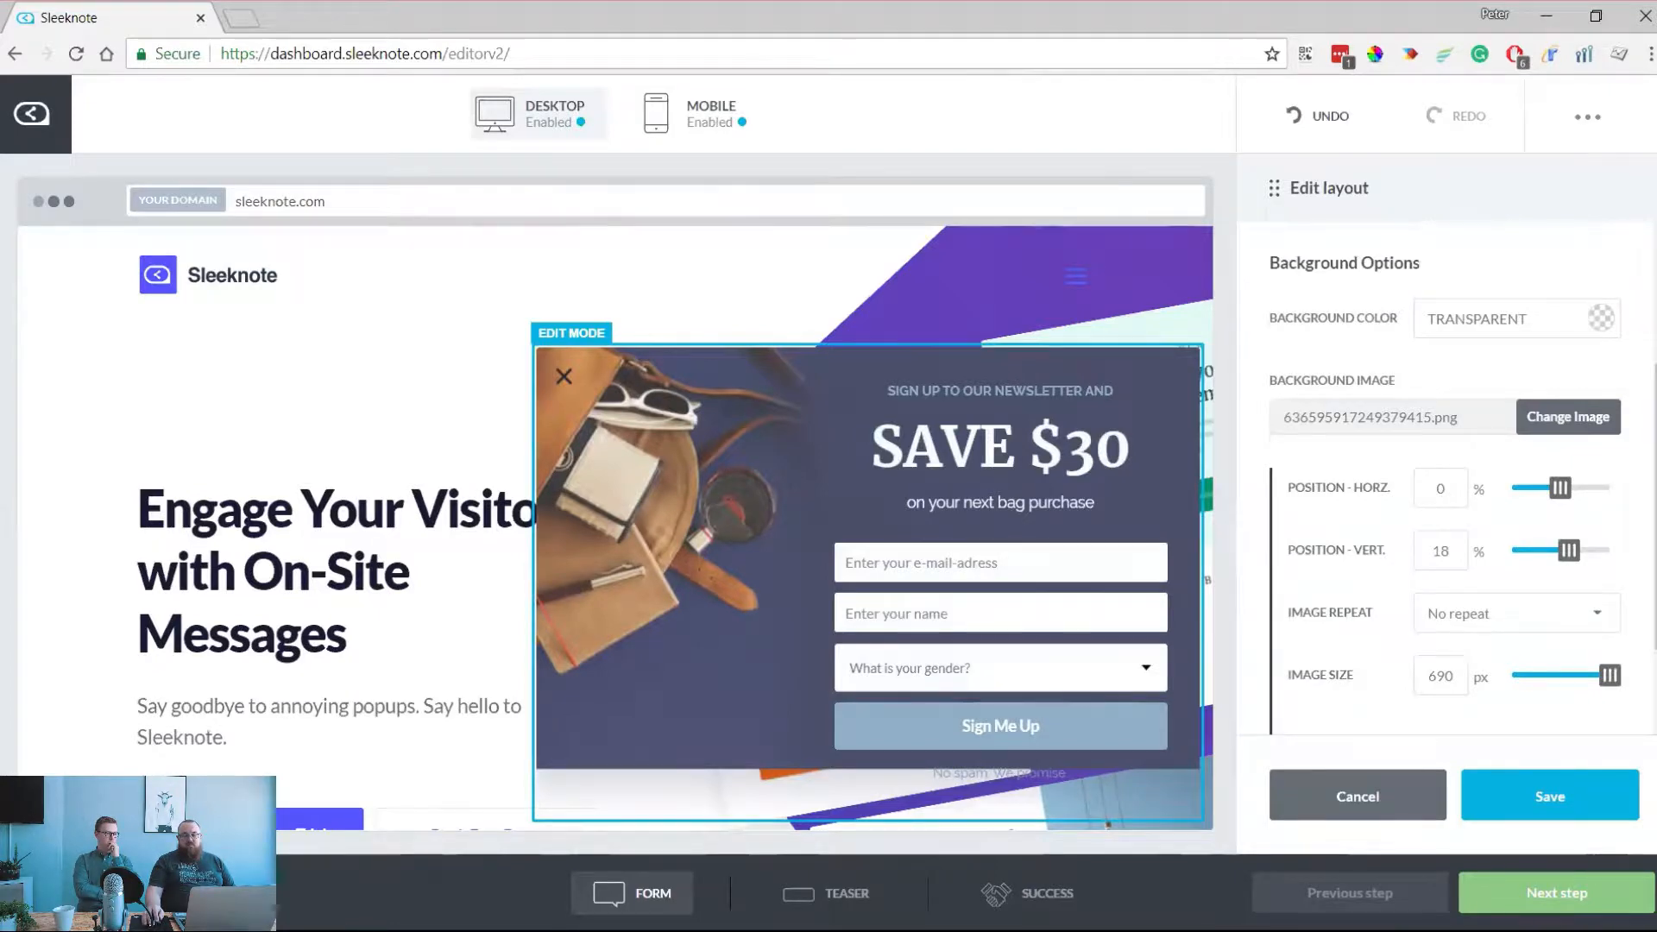
{"action": "mouse_move", "coordinate": [1609, 676]}
{"action": "left_mouse_down"}
{"action": "mouse_move", "coordinate": [1595, 675]}
{"action": "mouse_move", "coordinate": [1610, 675]}
{"action": "left_mouse_up"}
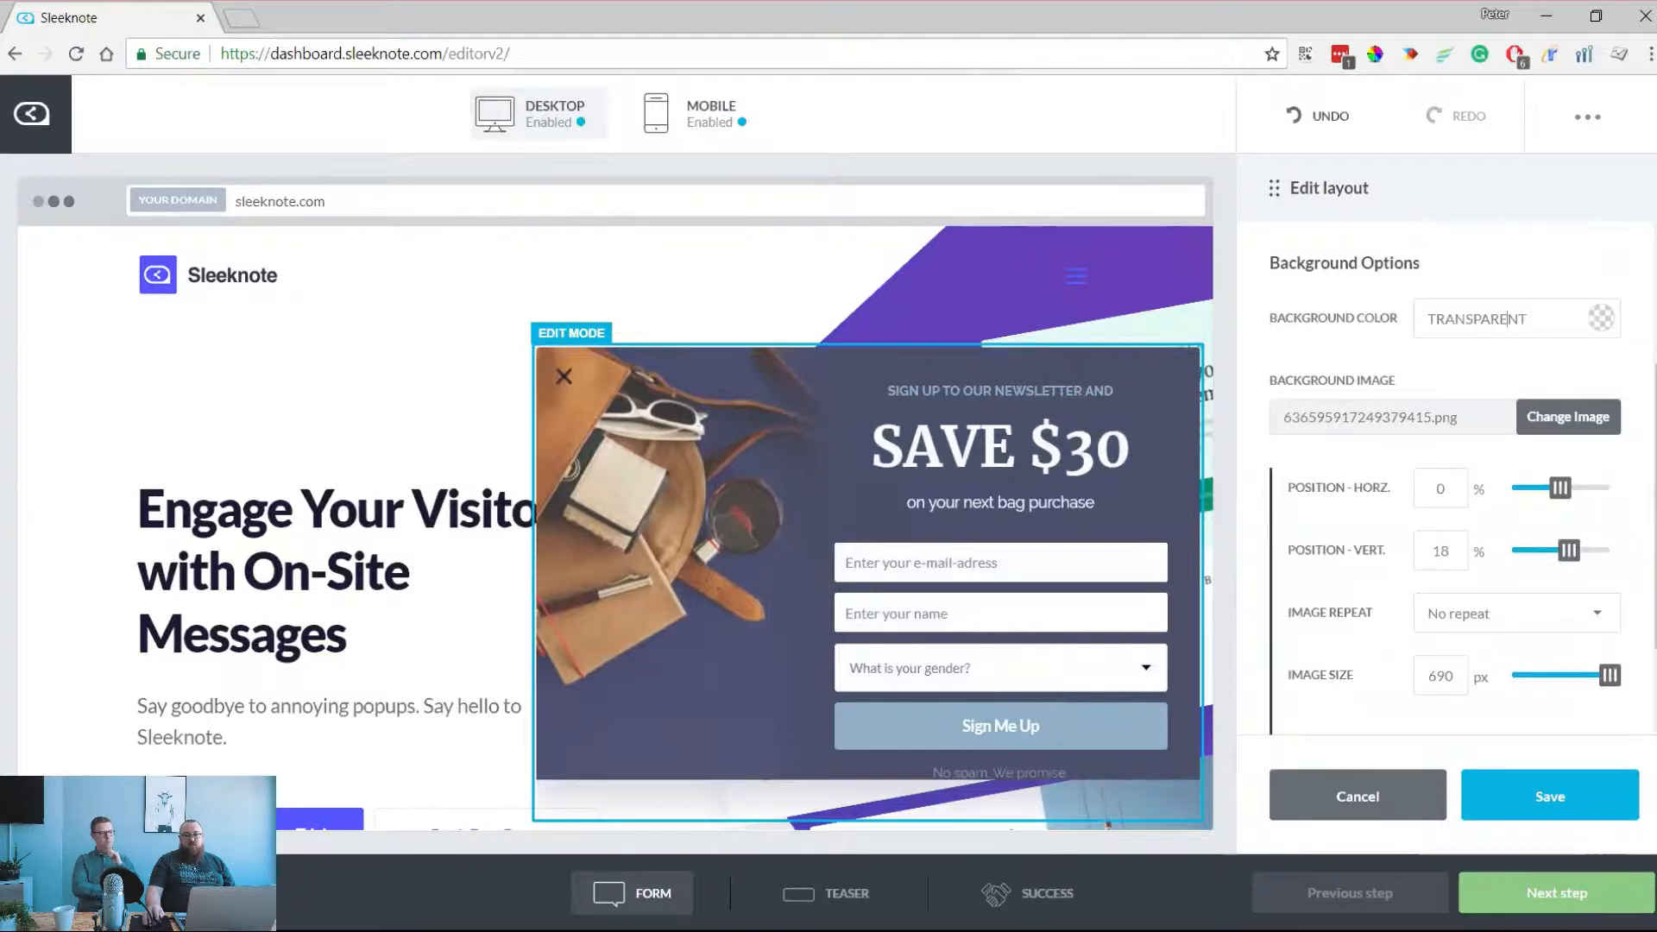
Set the outer container's background color to #FFFFFF and save the layout changes
{"action": "left_click", "coordinate": [1601, 318]}
{"action": "left_click", "coordinate": [1501, 265]}
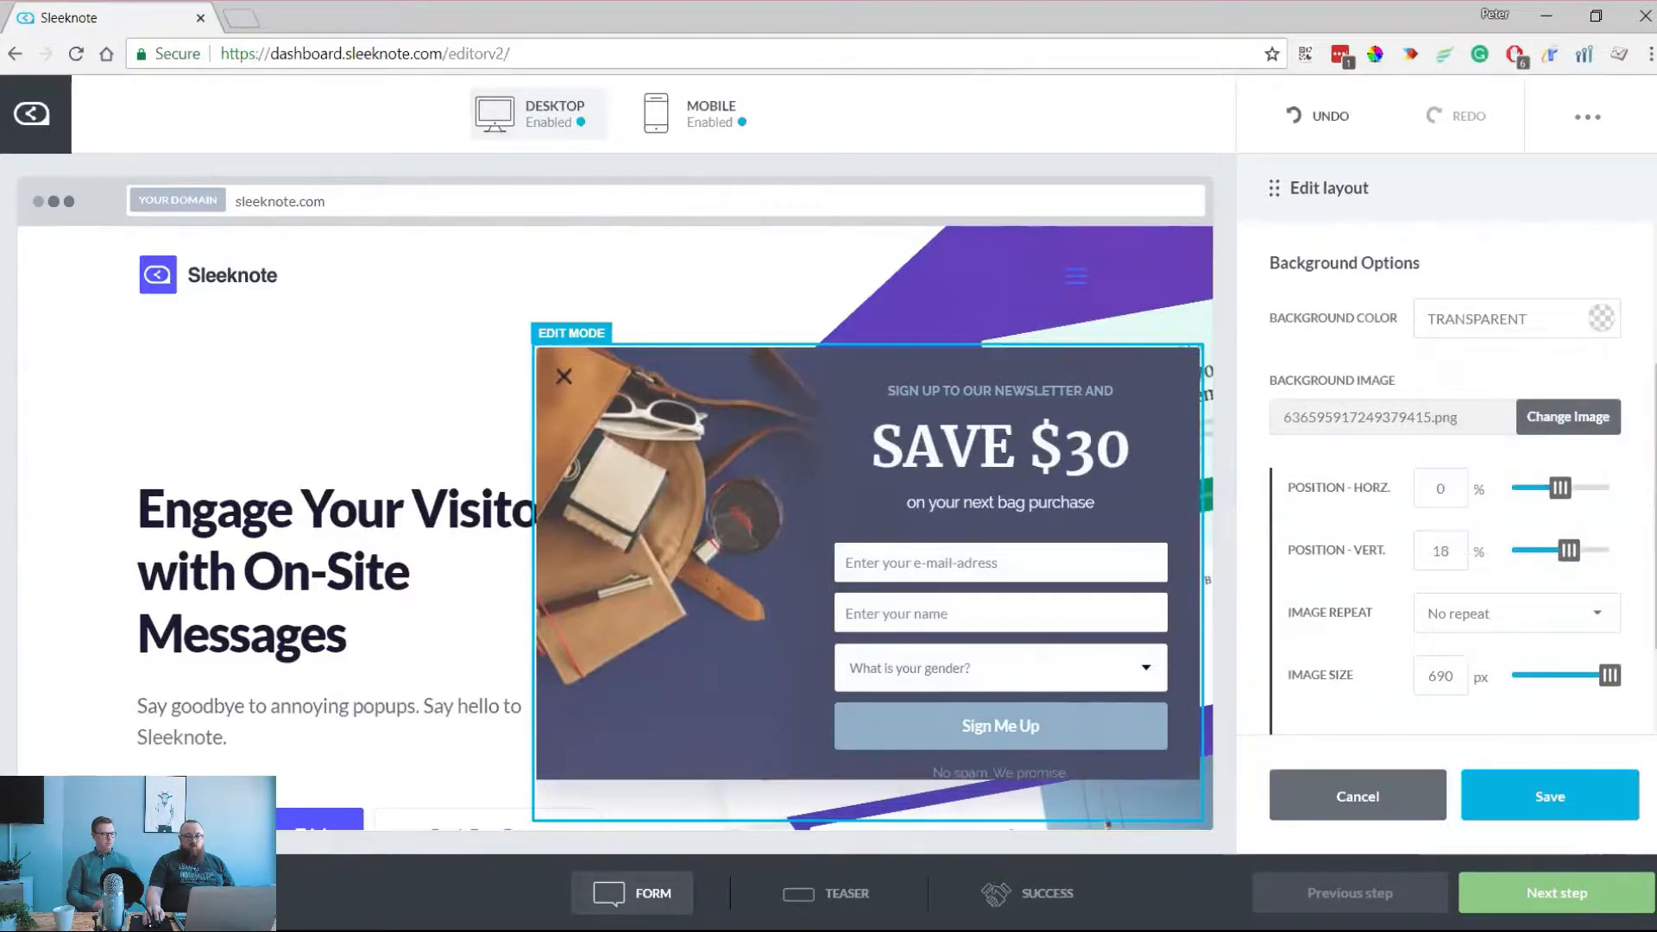
{"action": "left_click", "coordinate": [1464, 318]}
{"action": "key", "text": "ctrl+a"}
{"action": "type", "text": "#FFFFFF"}
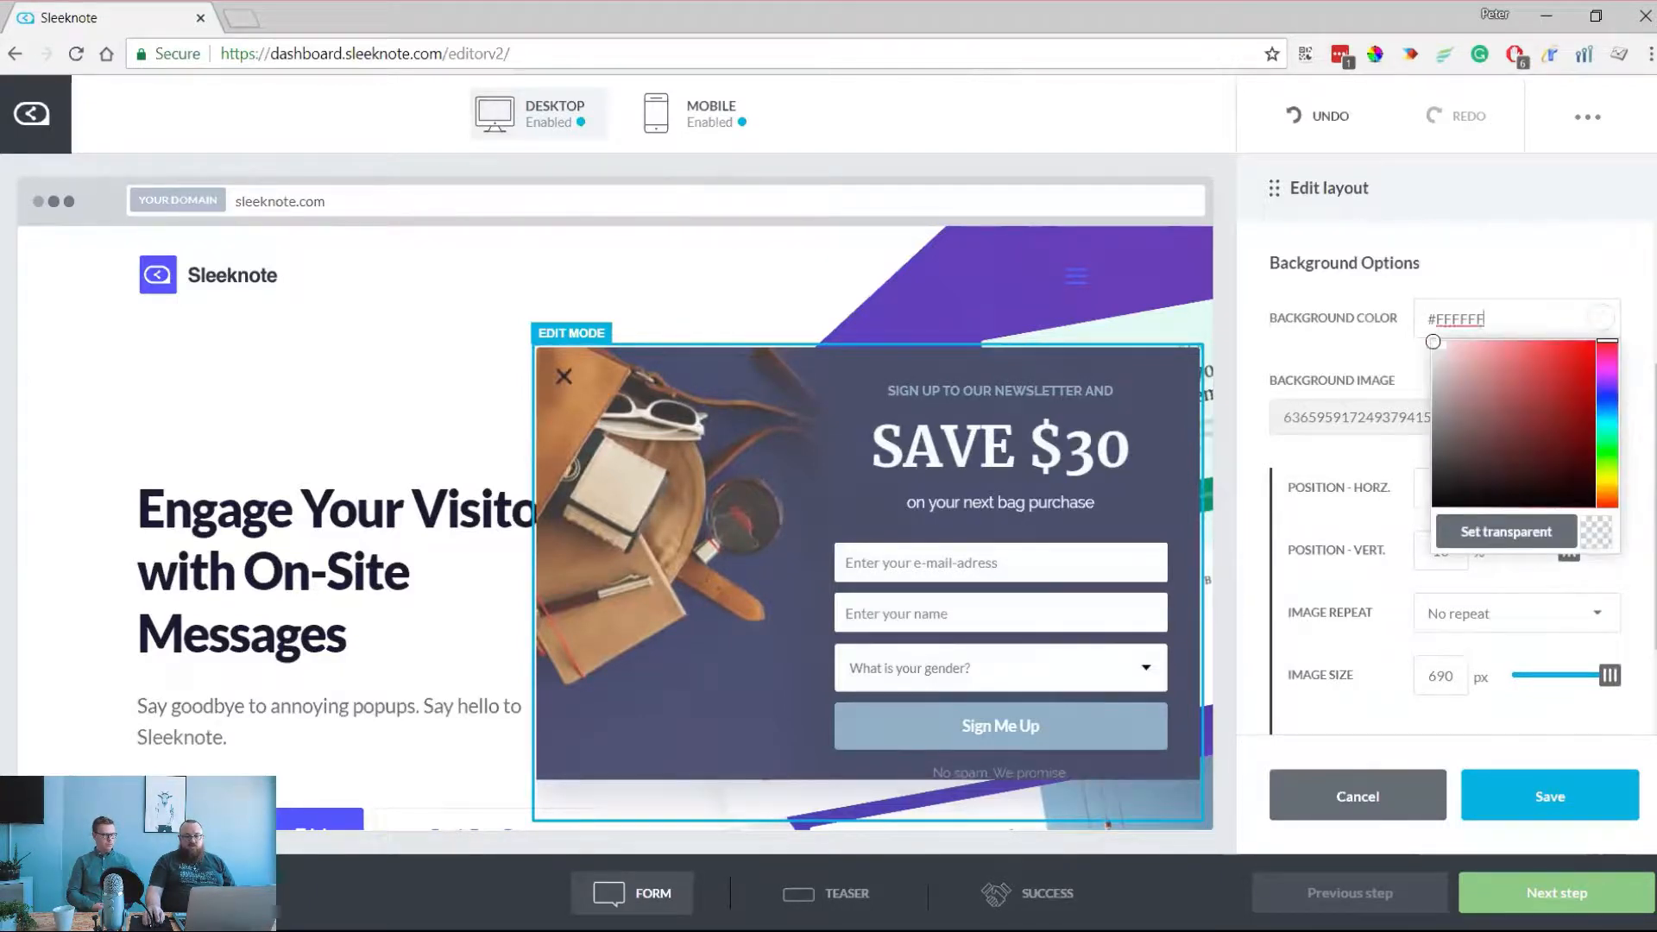
{"action": "left_click", "coordinate": [1550, 796]}
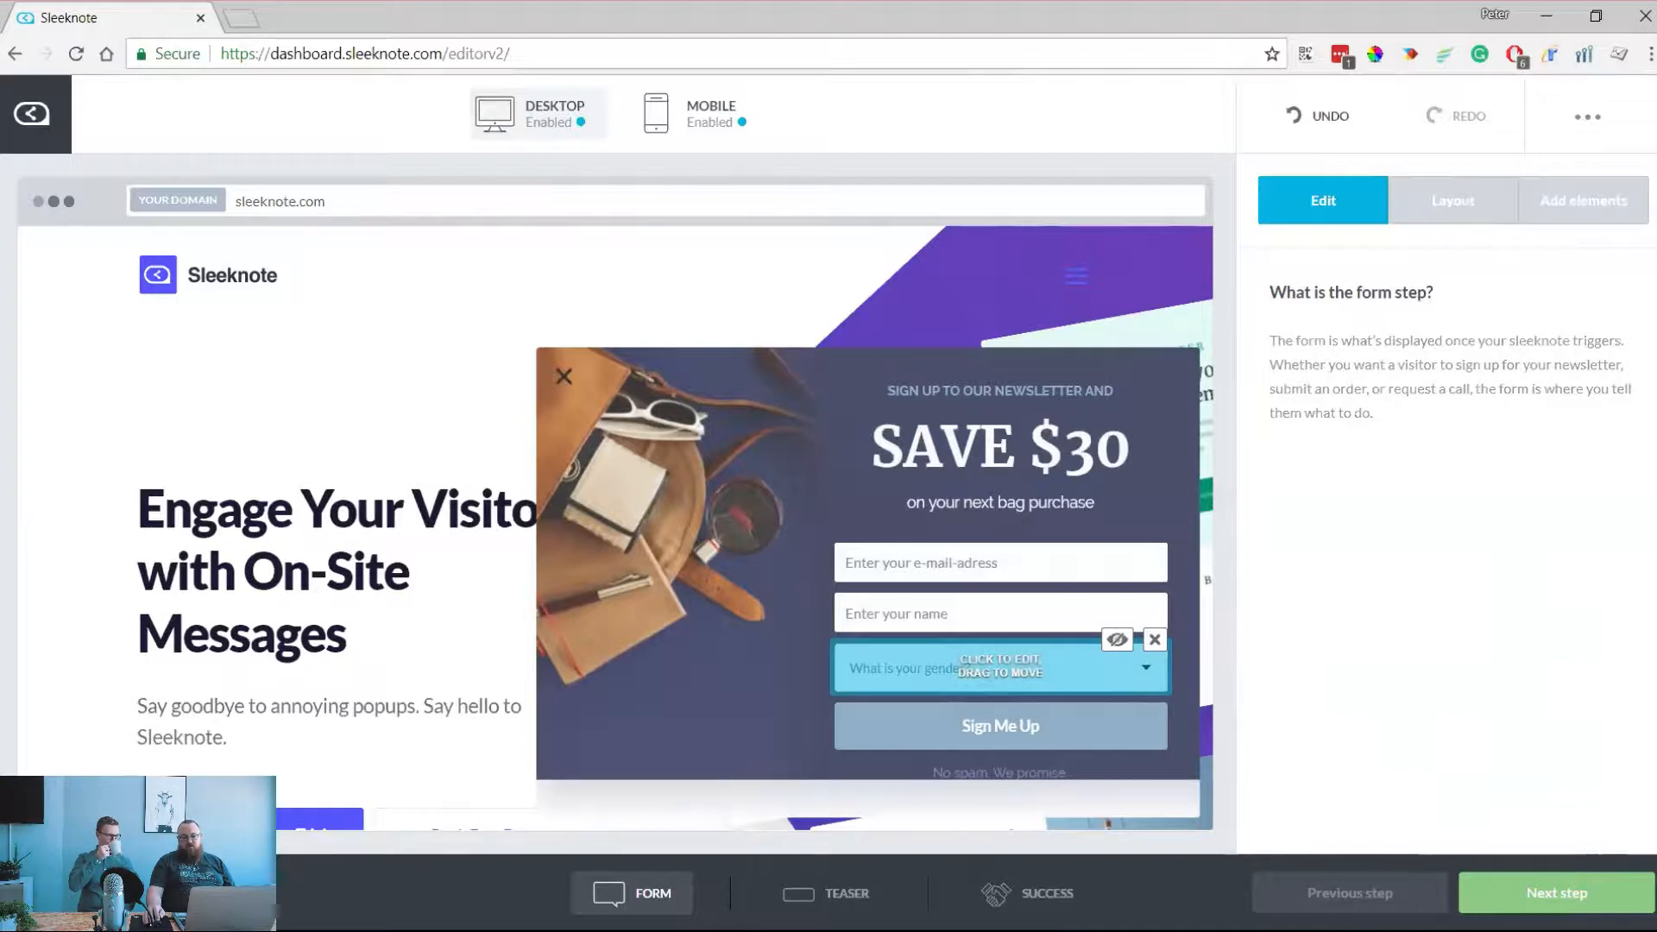
Delete the gender drop-down from the desktop form and confirm the removal
{"action": "left_click", "coordinate": [1001, 668]}
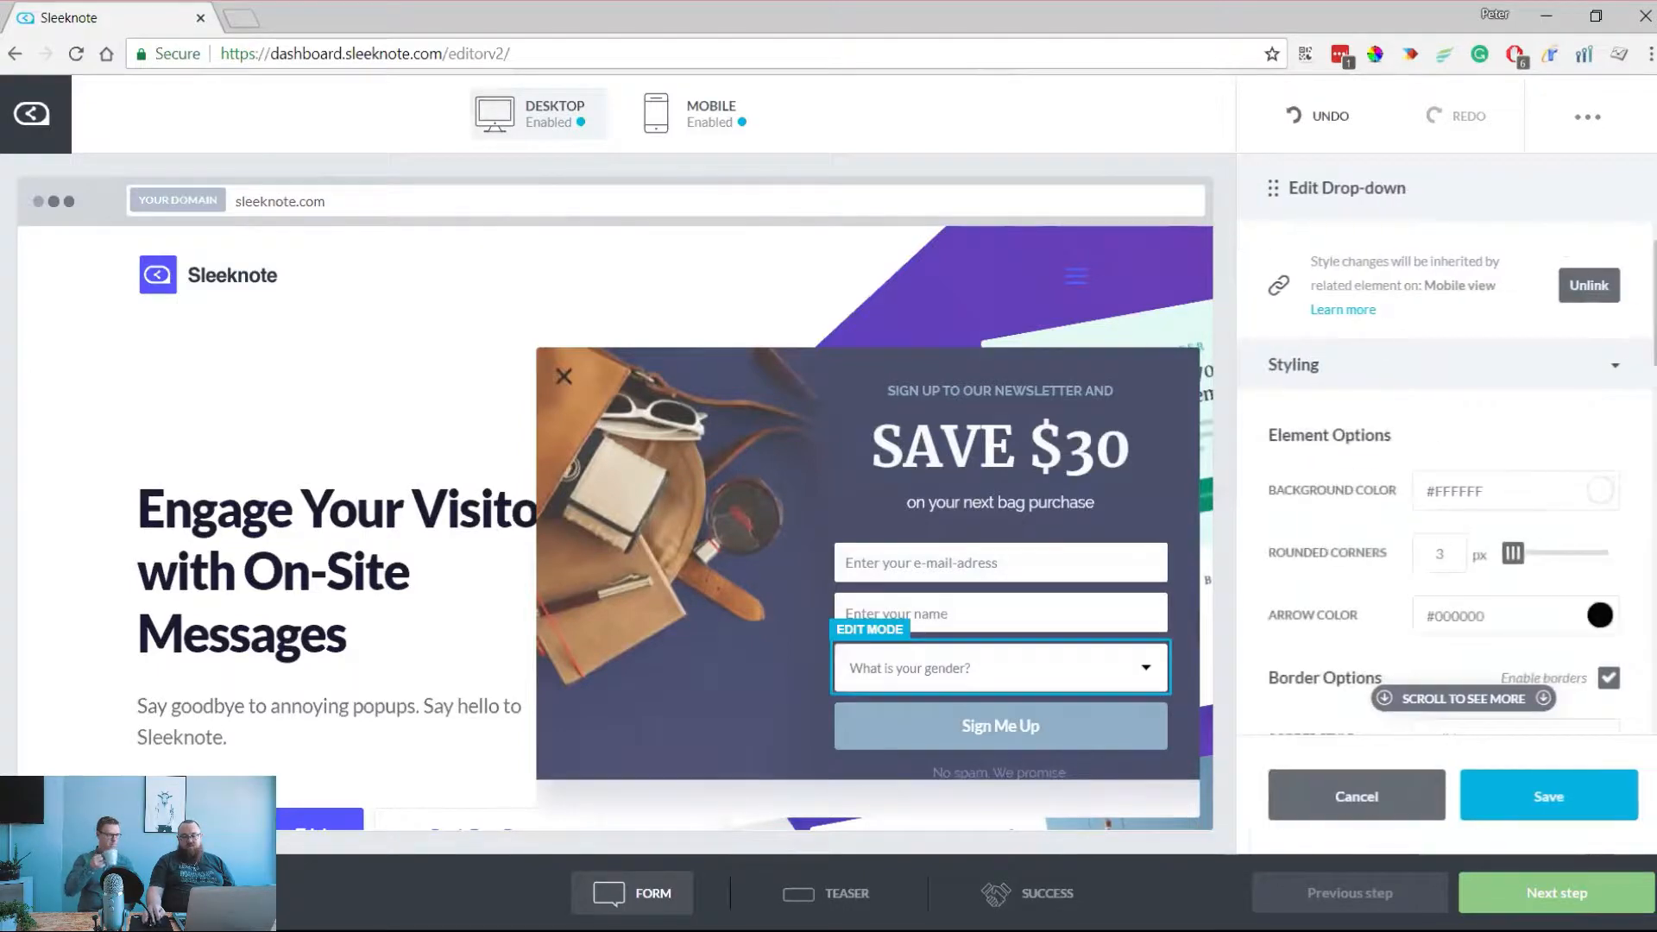
{"action": "scroll", "coordinate": [1444, 475], "scroll_direction": "down", "scroll_amount": 15}
{"action": "scroll", "coordinate": [1444, 475], "scroll_direction": "down", "scroll_amount": 2}
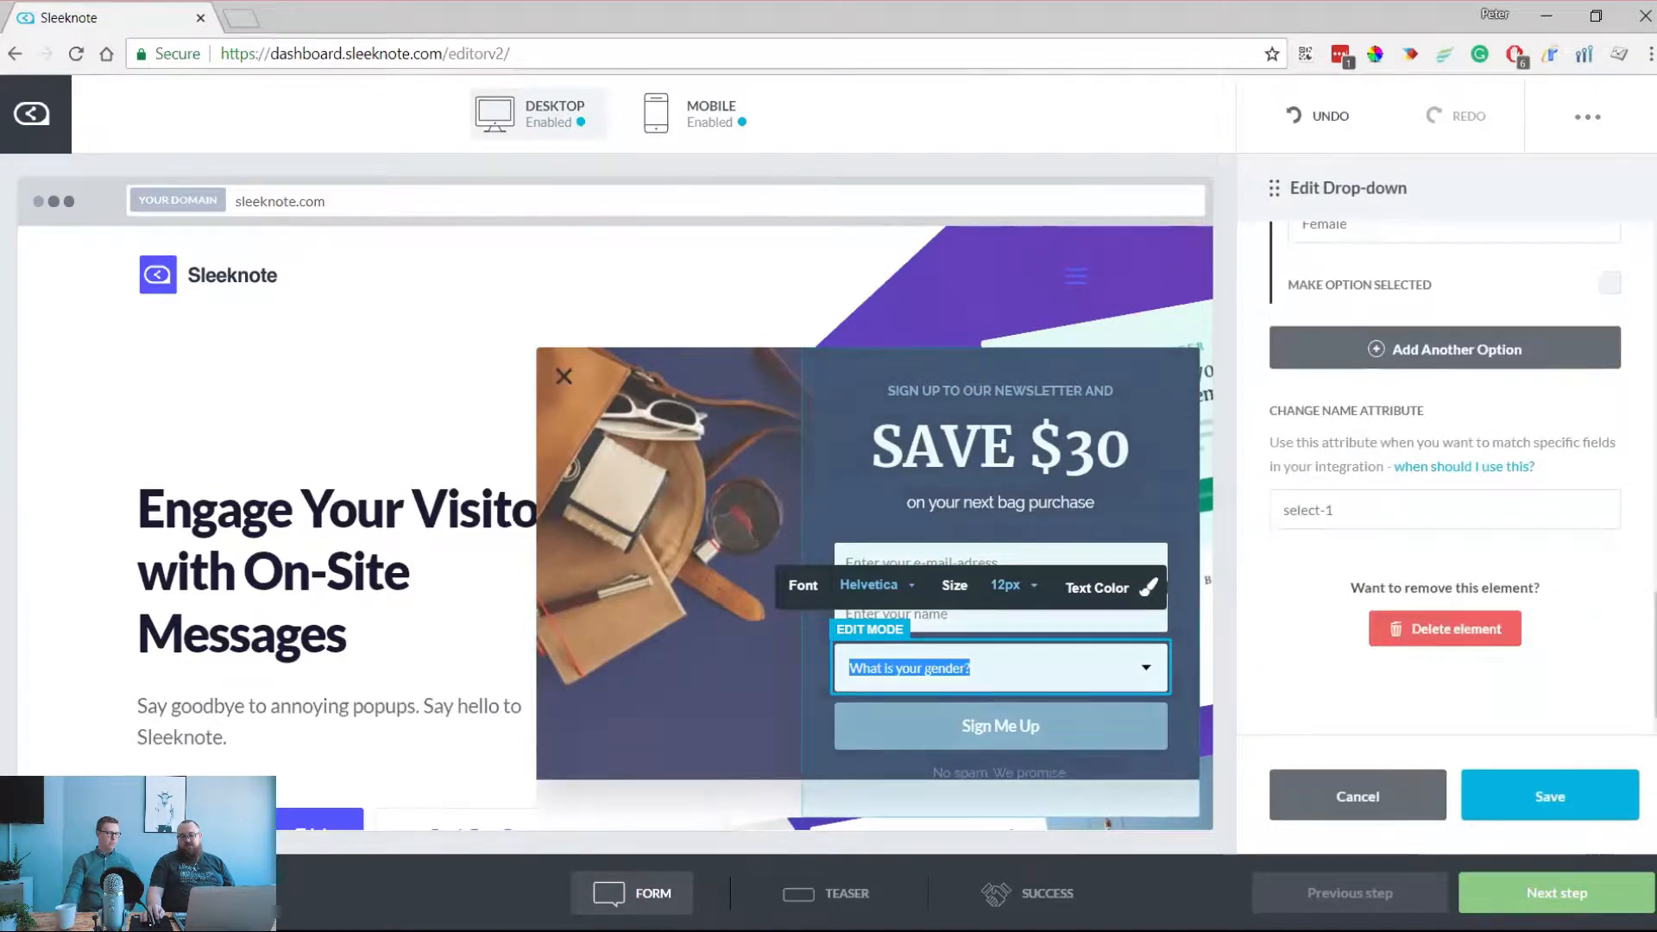
{"action": "left_click", "coordinate": [1445, 628]}
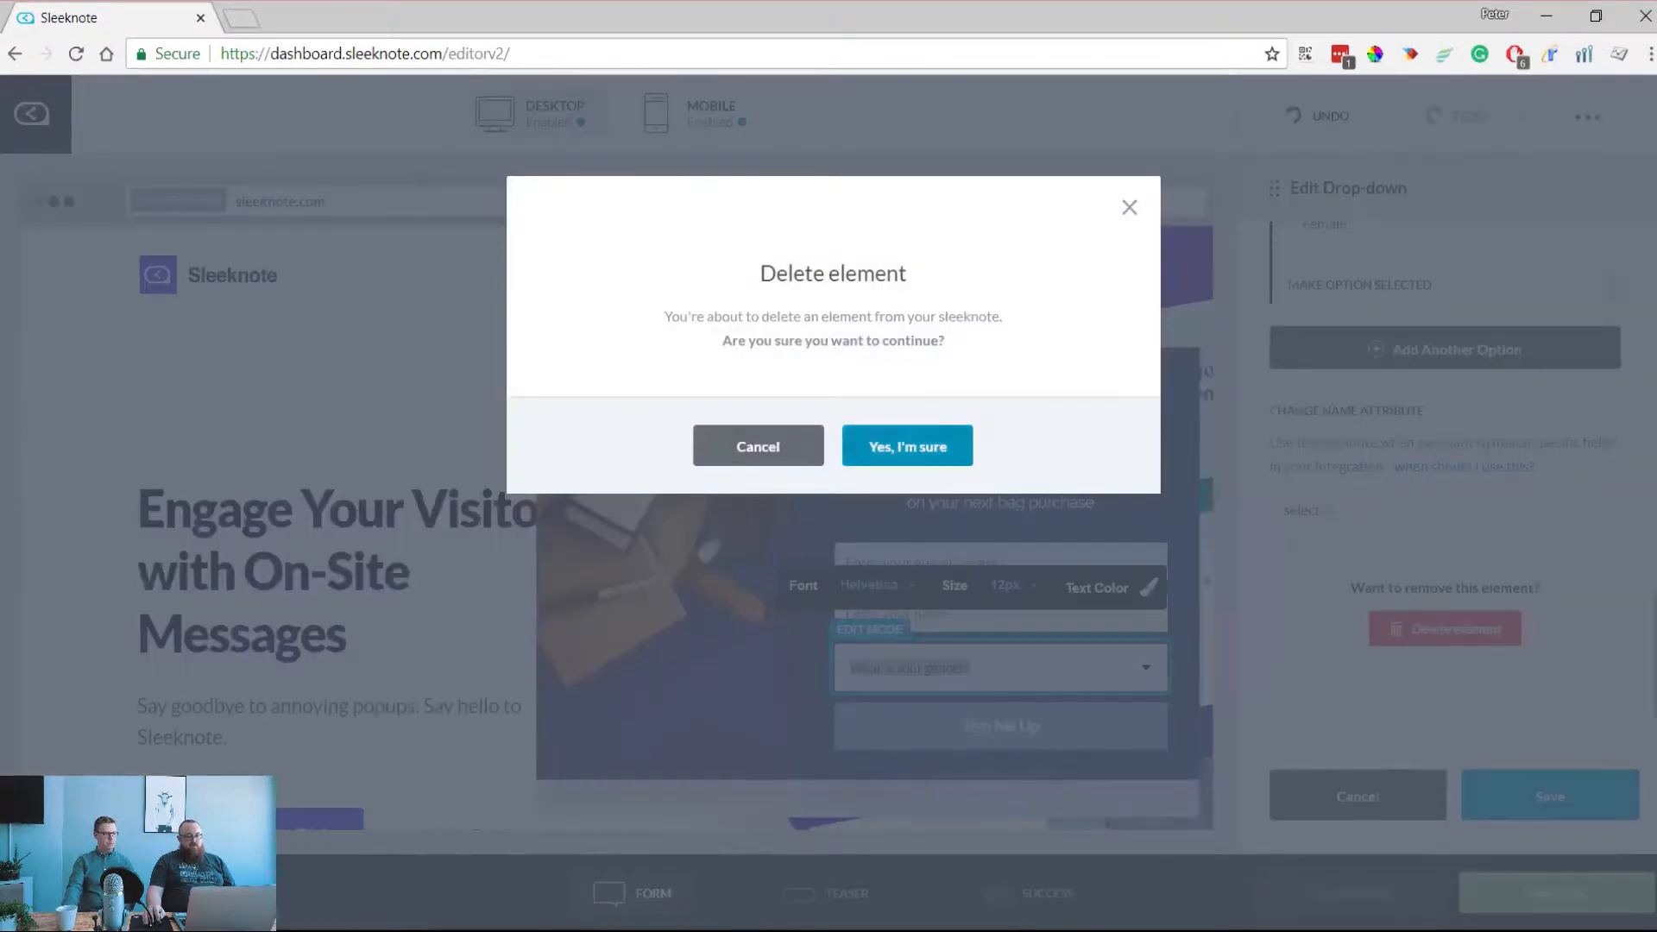
{"action": "left_click", "coordinate": [906, 445]}
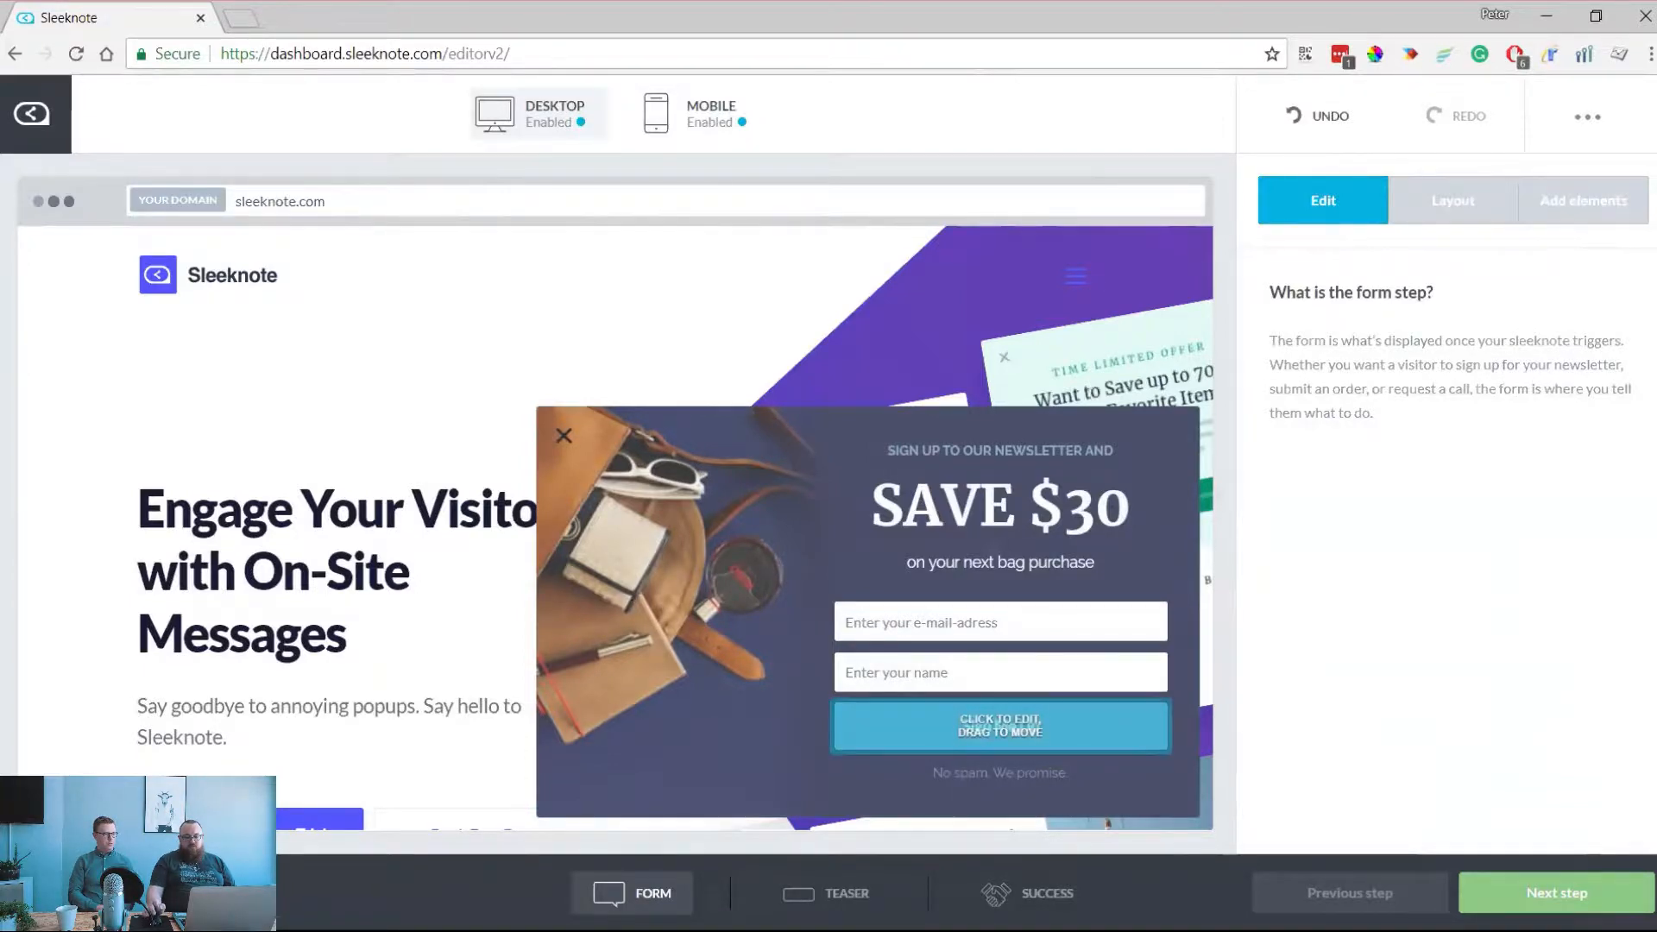
Set the Sign Me Up button's background color to #5457FF, sampled from the website's Sleeknote logo, and save it
{"action": "left_click", "coordinate": [1000, 726]}
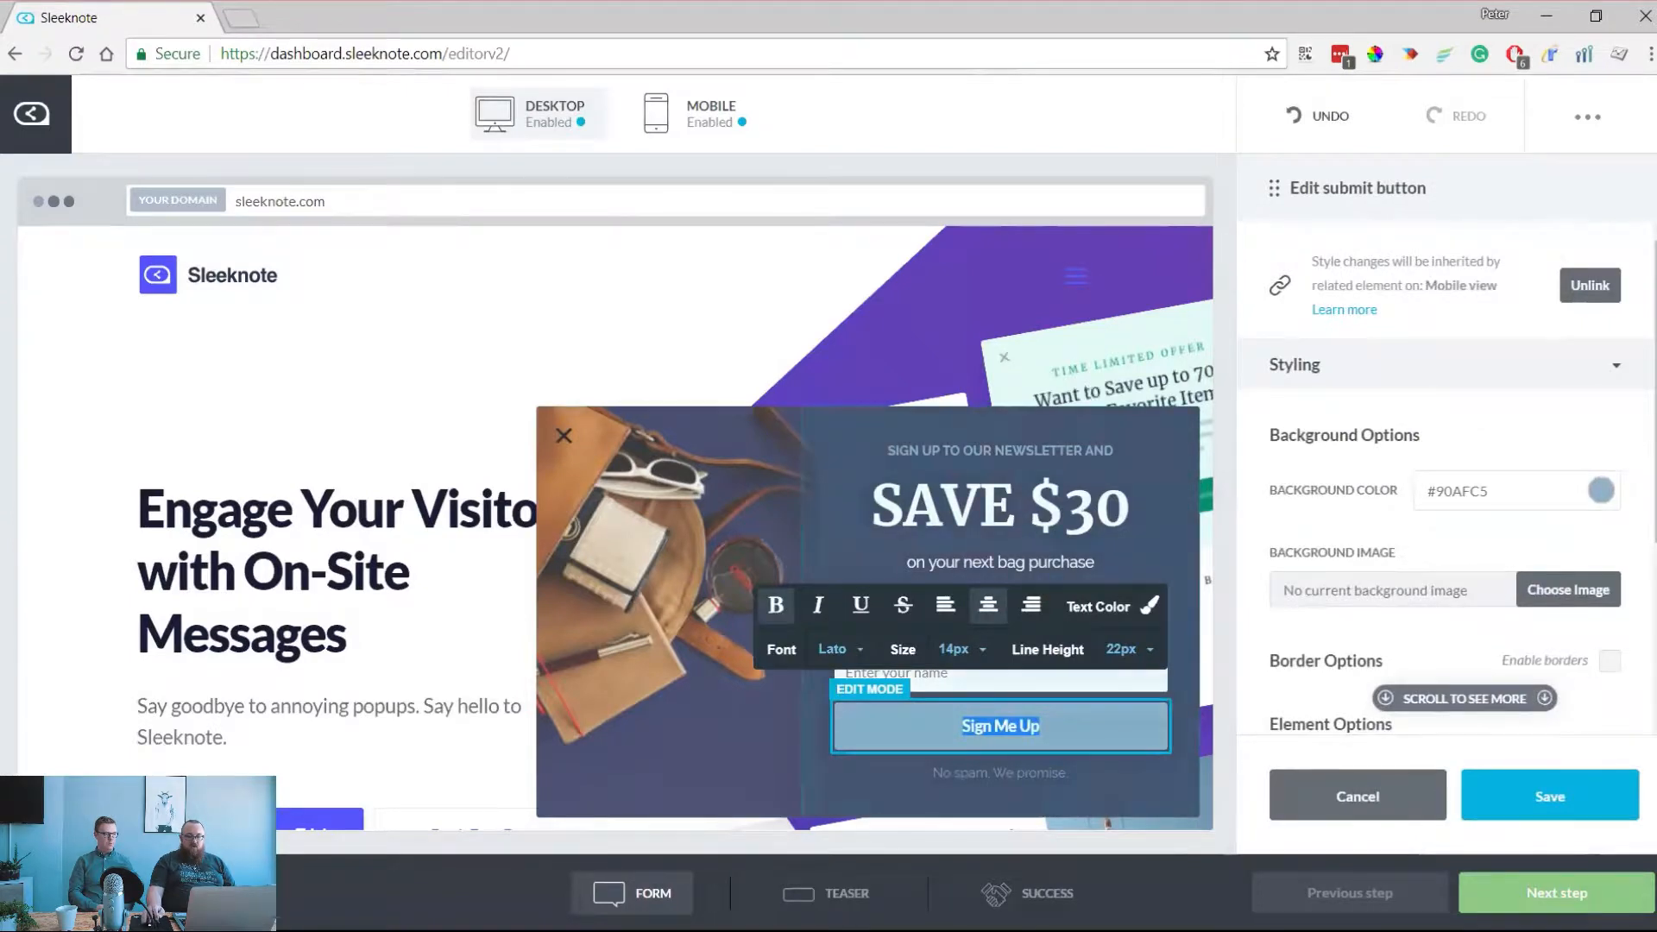
{"action": "scroll", "coordinate": [1445, 518], "scroll_direction": "down", "scroll_amount": 2}
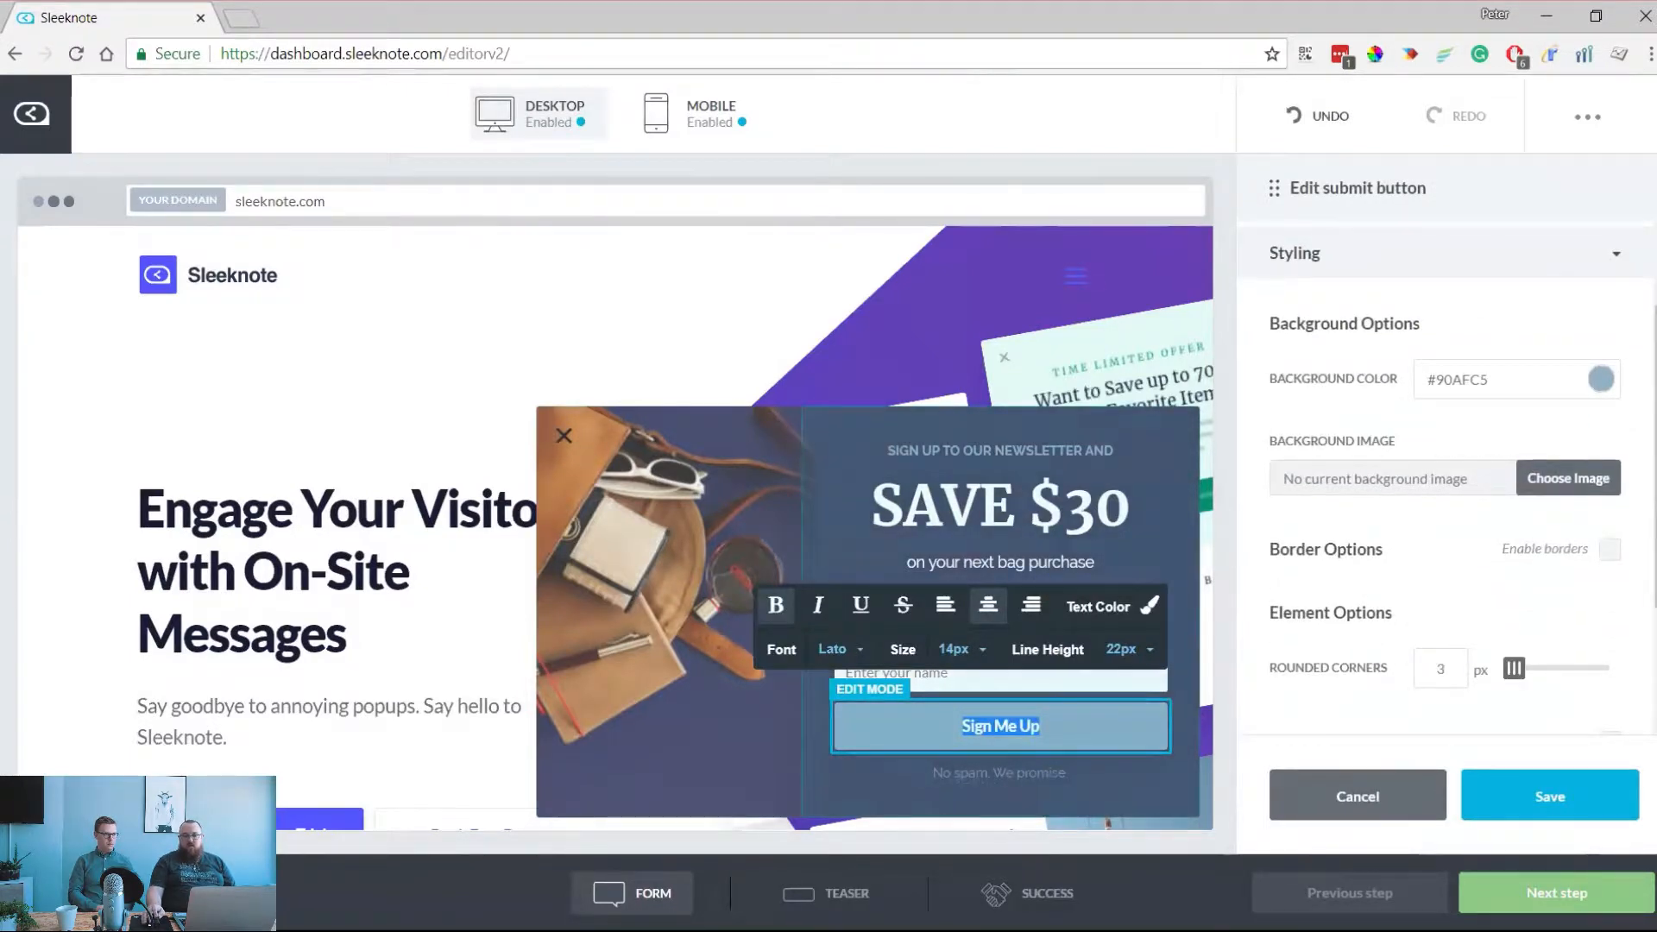
{"action": "left_click", "coordinate": [1516, 380]}
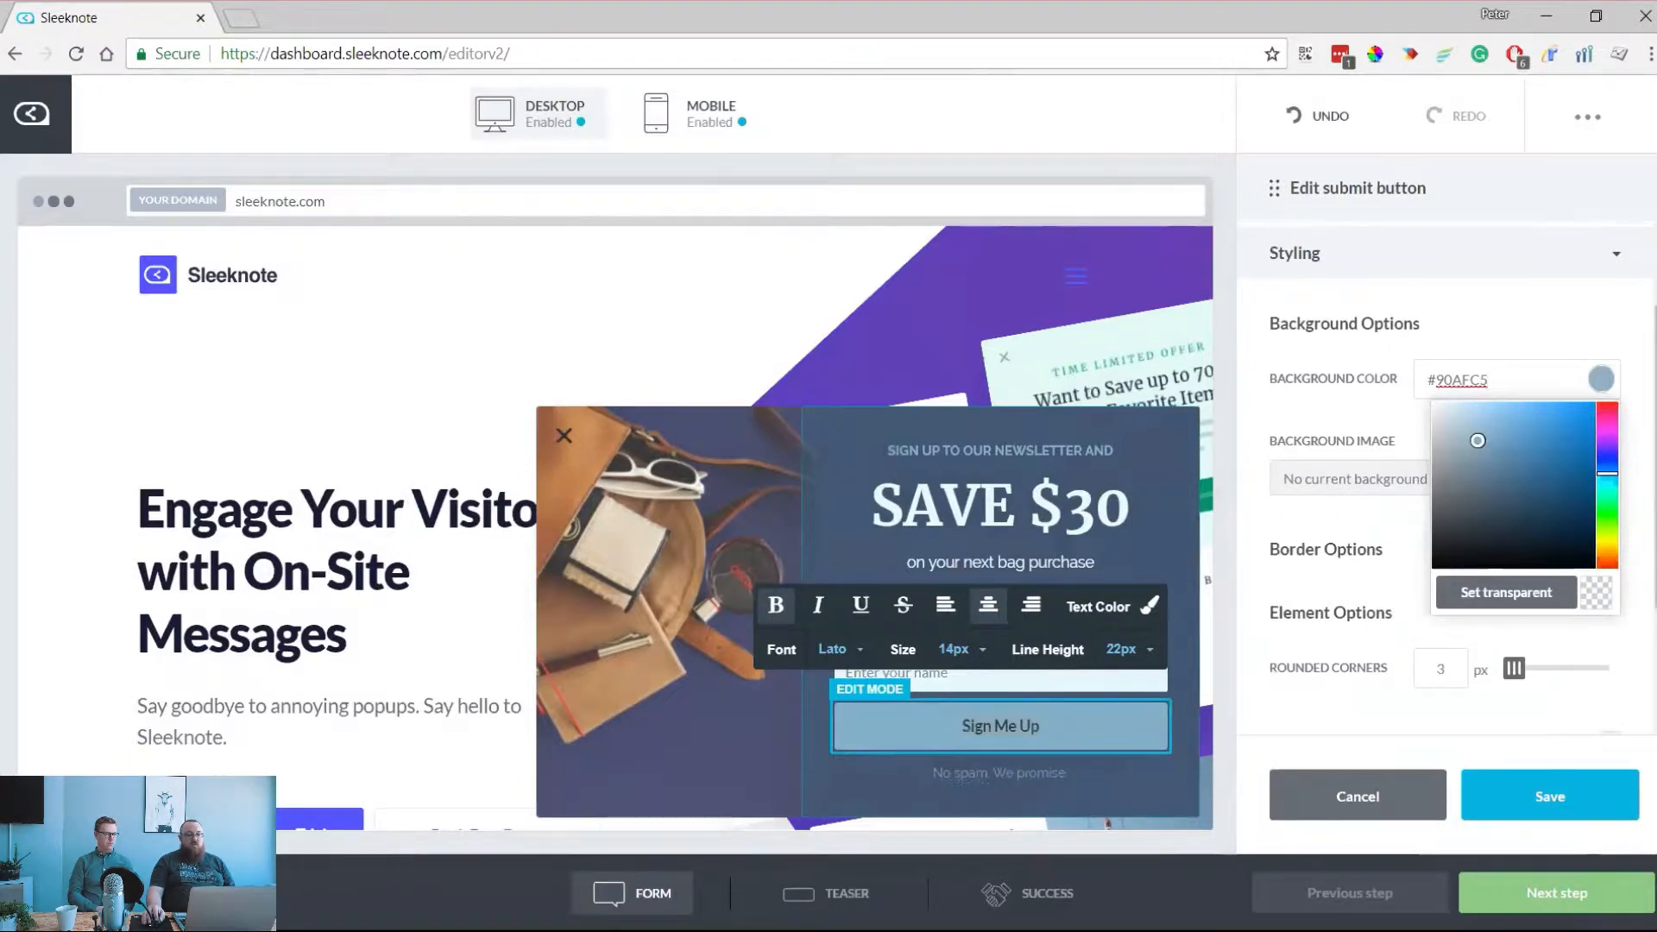
{"action": "key", "text": "Return"}
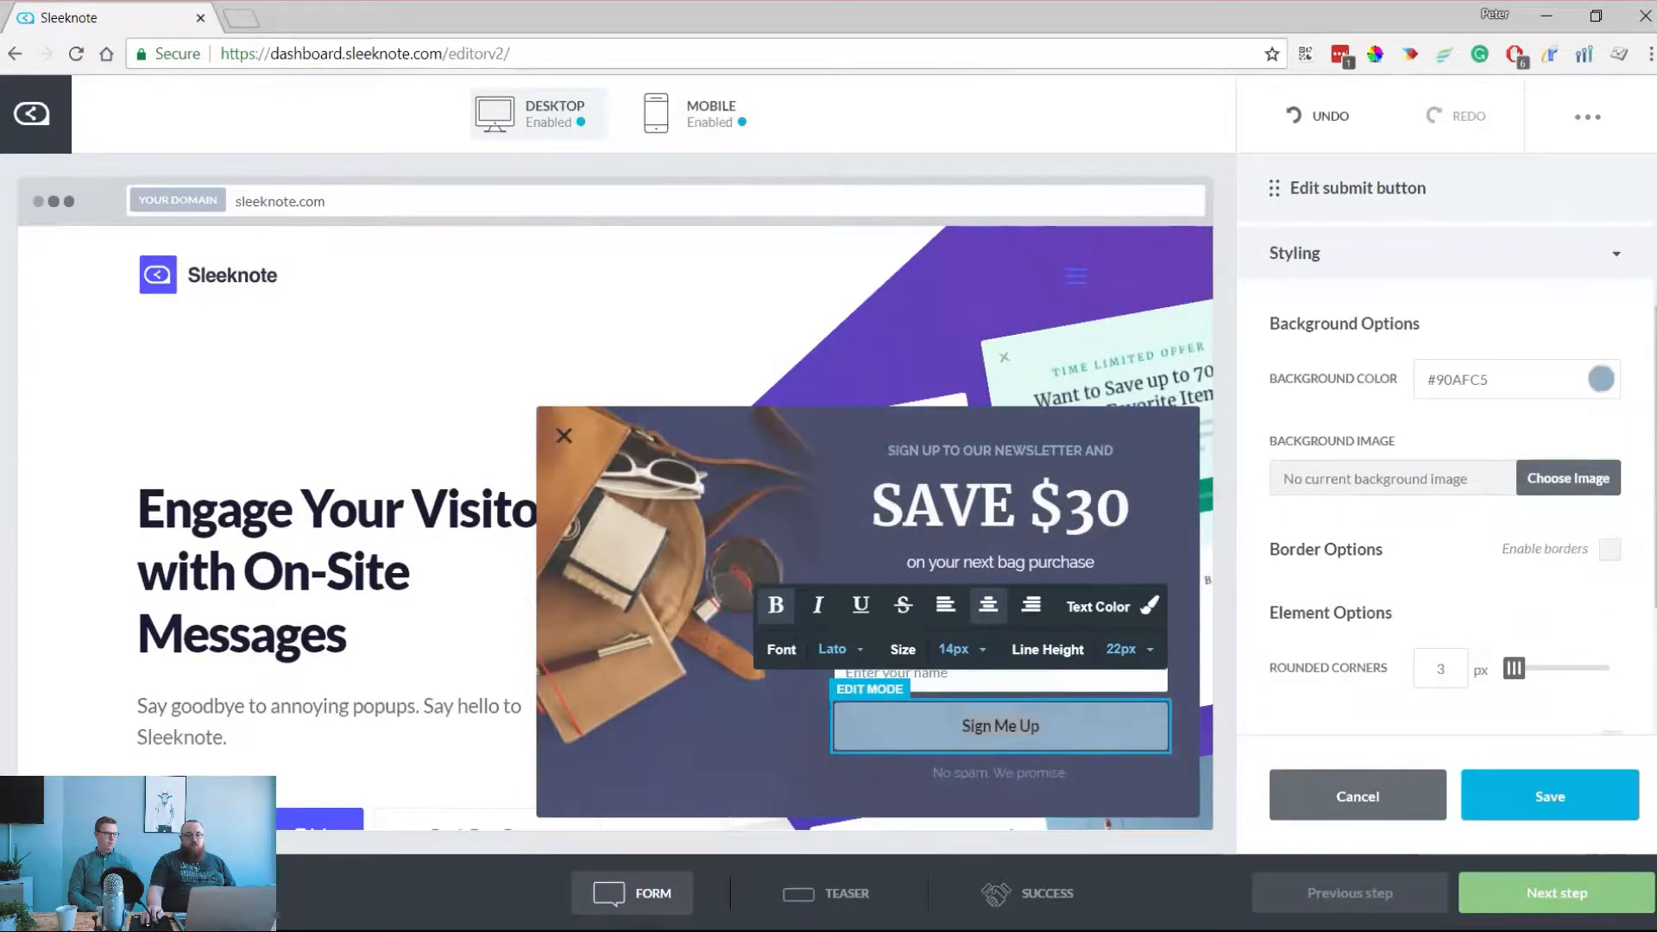
{"action": "left_click", "coordinate": [1374, 54]}
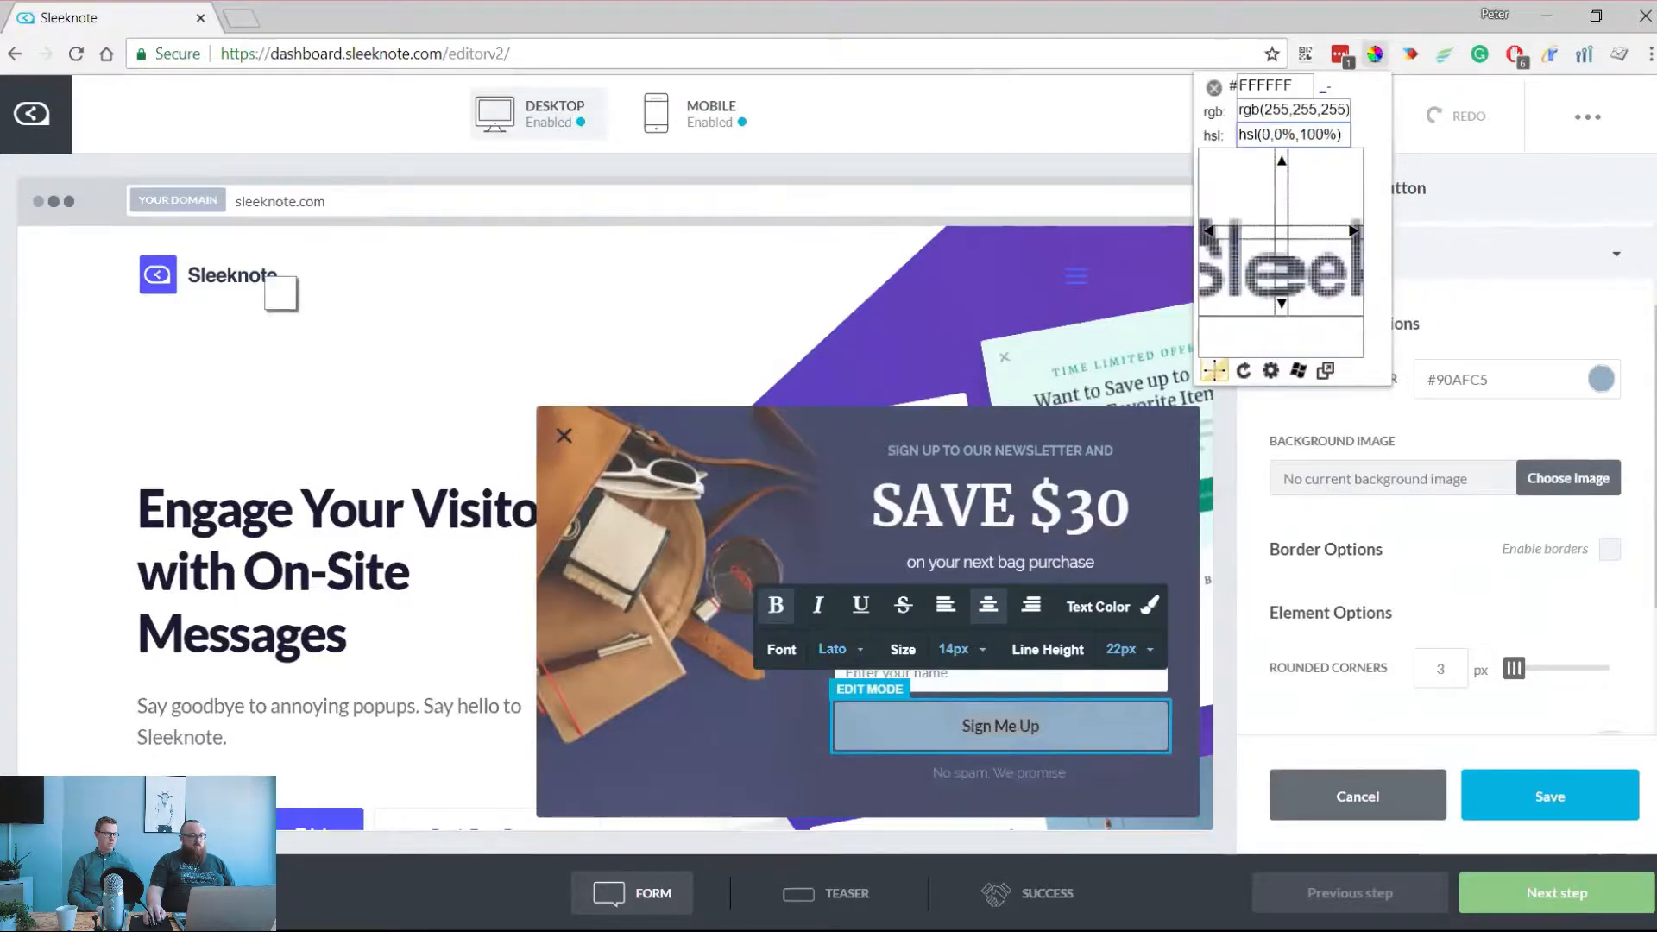
{"action": "left_click", "coordinate": [194, 288]}
{"action": "key", "text": "ctrl+c"}
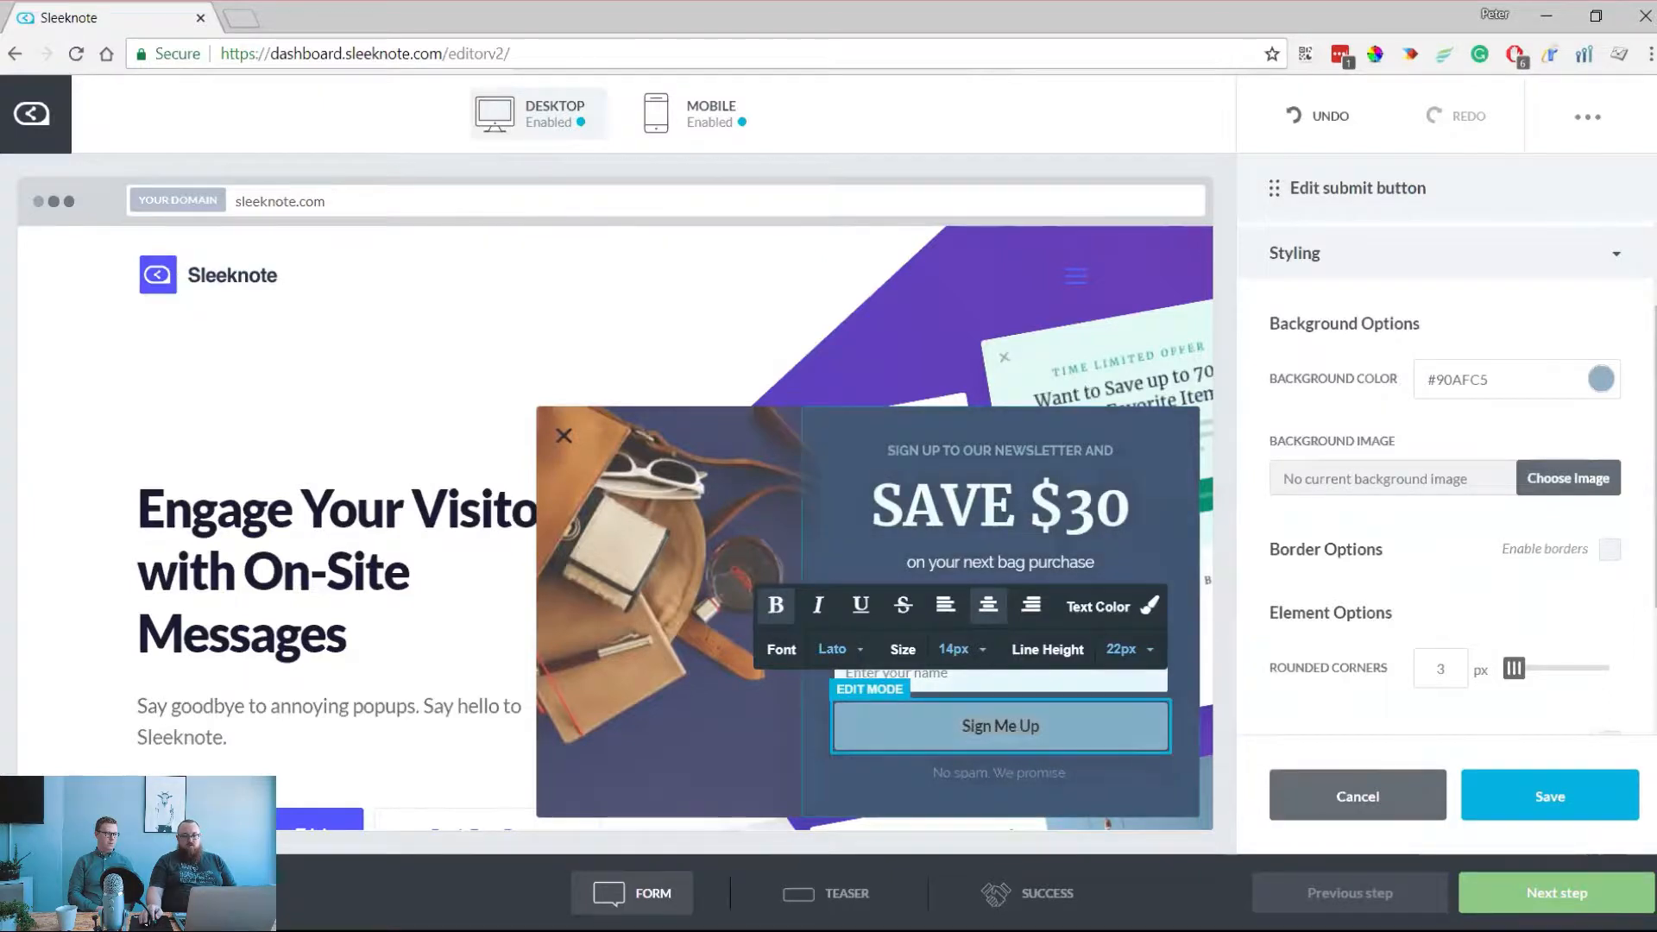
{"action": "left_click", "coordinate": [1467, 380]}
{"action": "key", "text": "ctrl+v"}
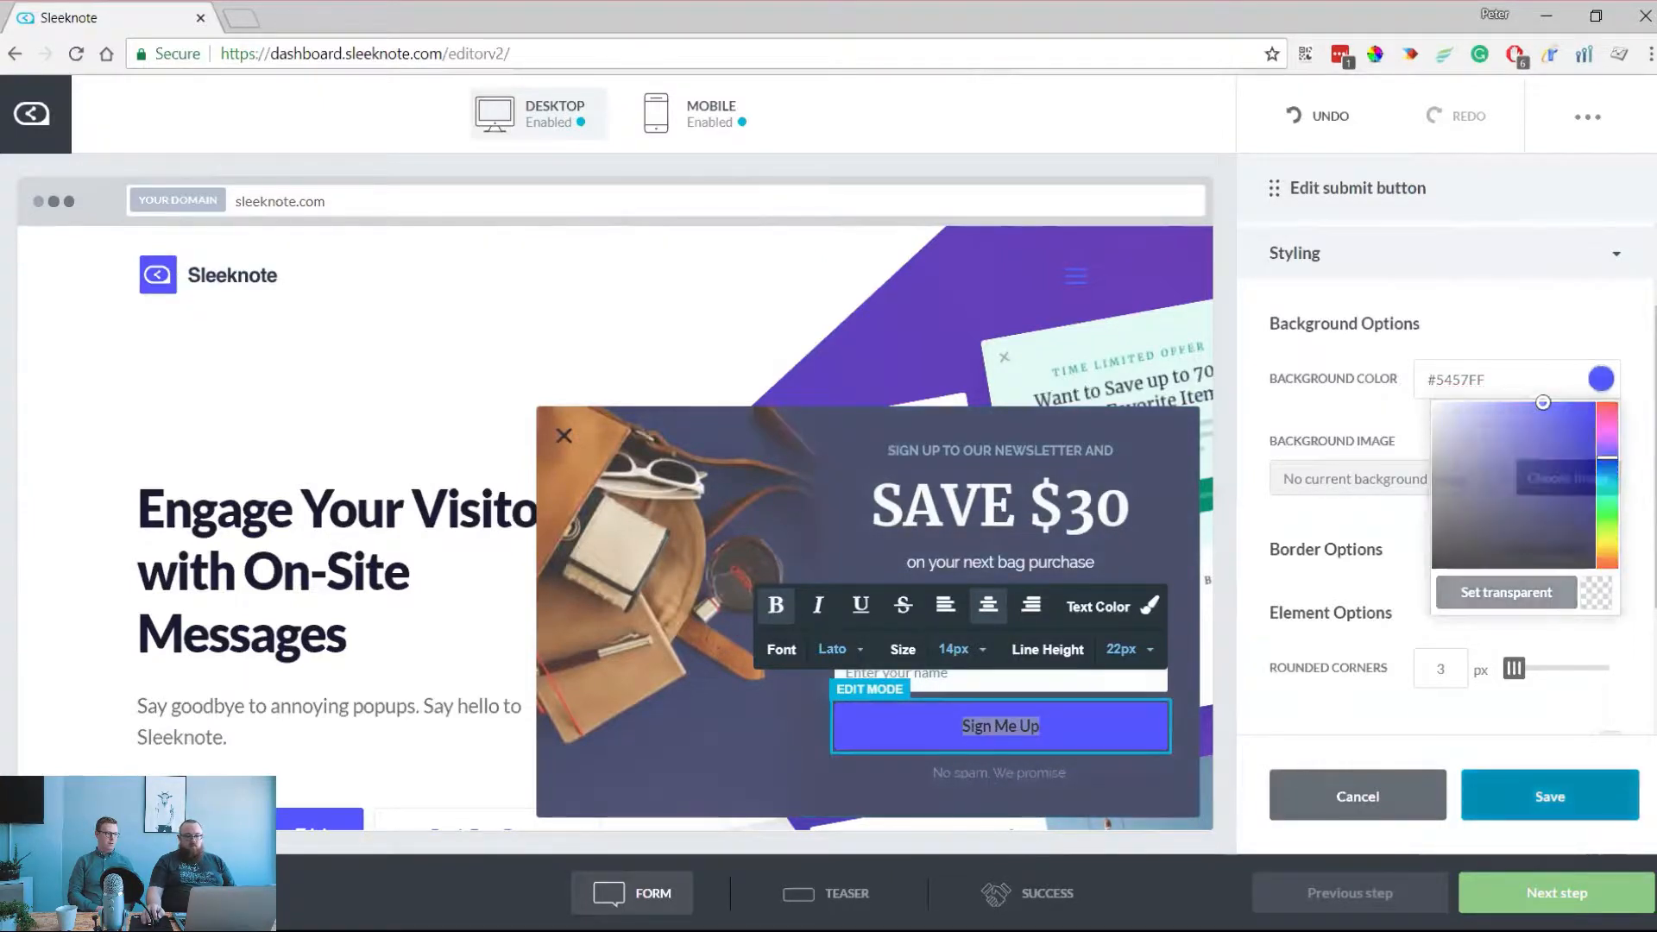
{"action": "left_click", "coordinate": [1550, 795]}
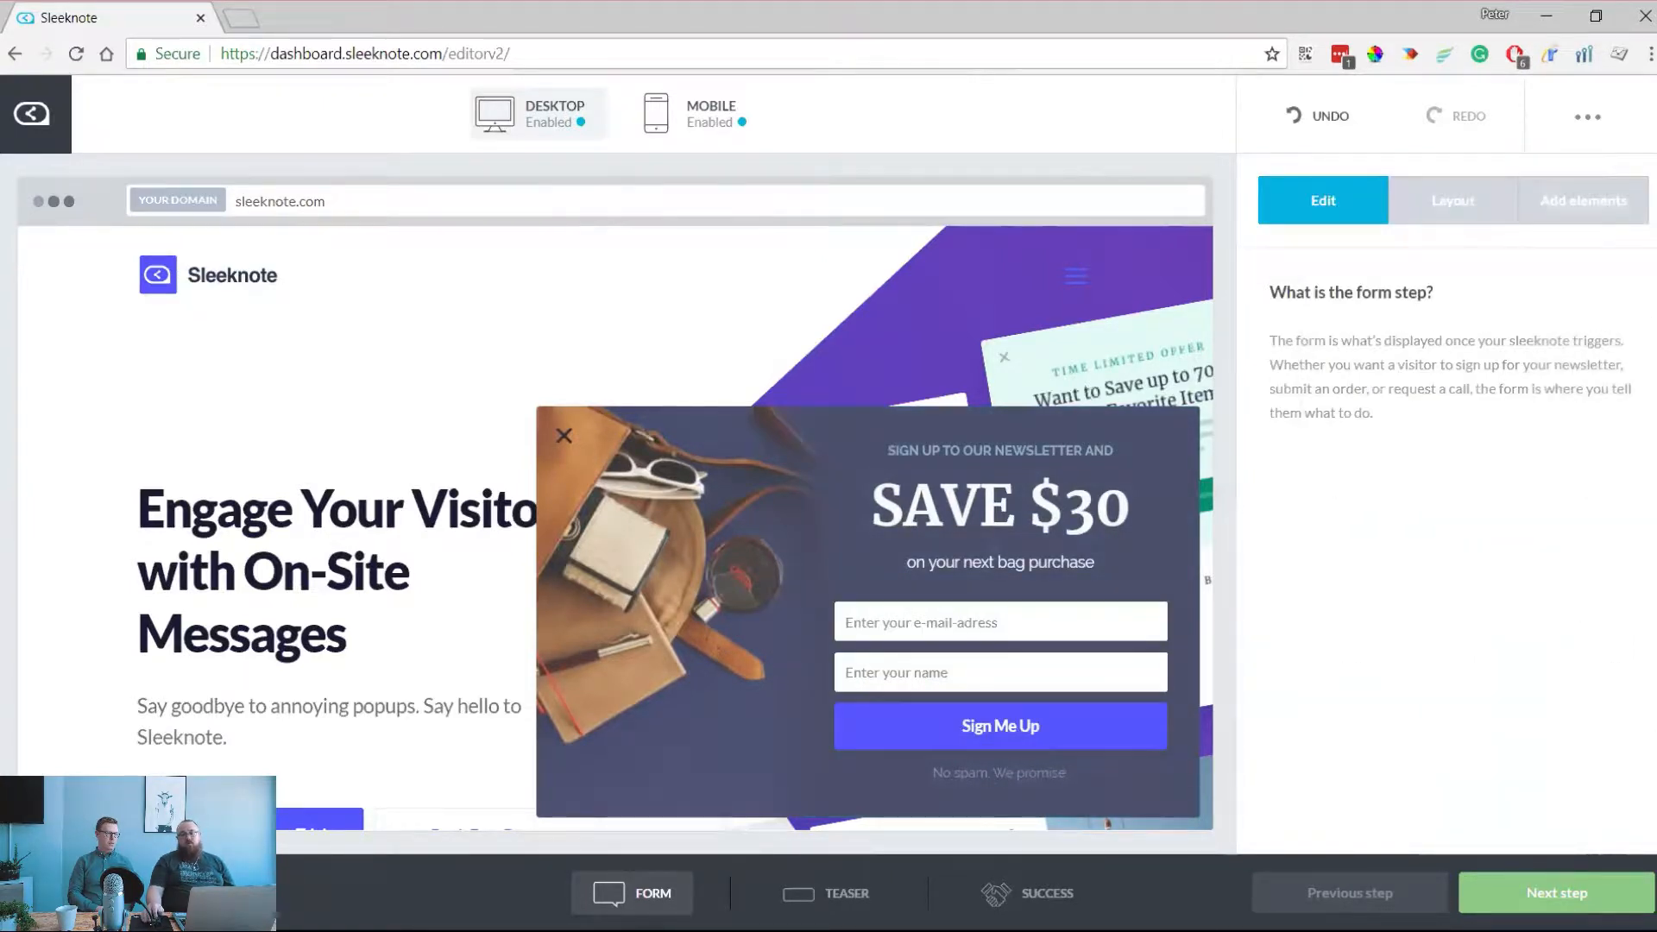
{"action": "left_click", "coordinate": [1000, 726]}
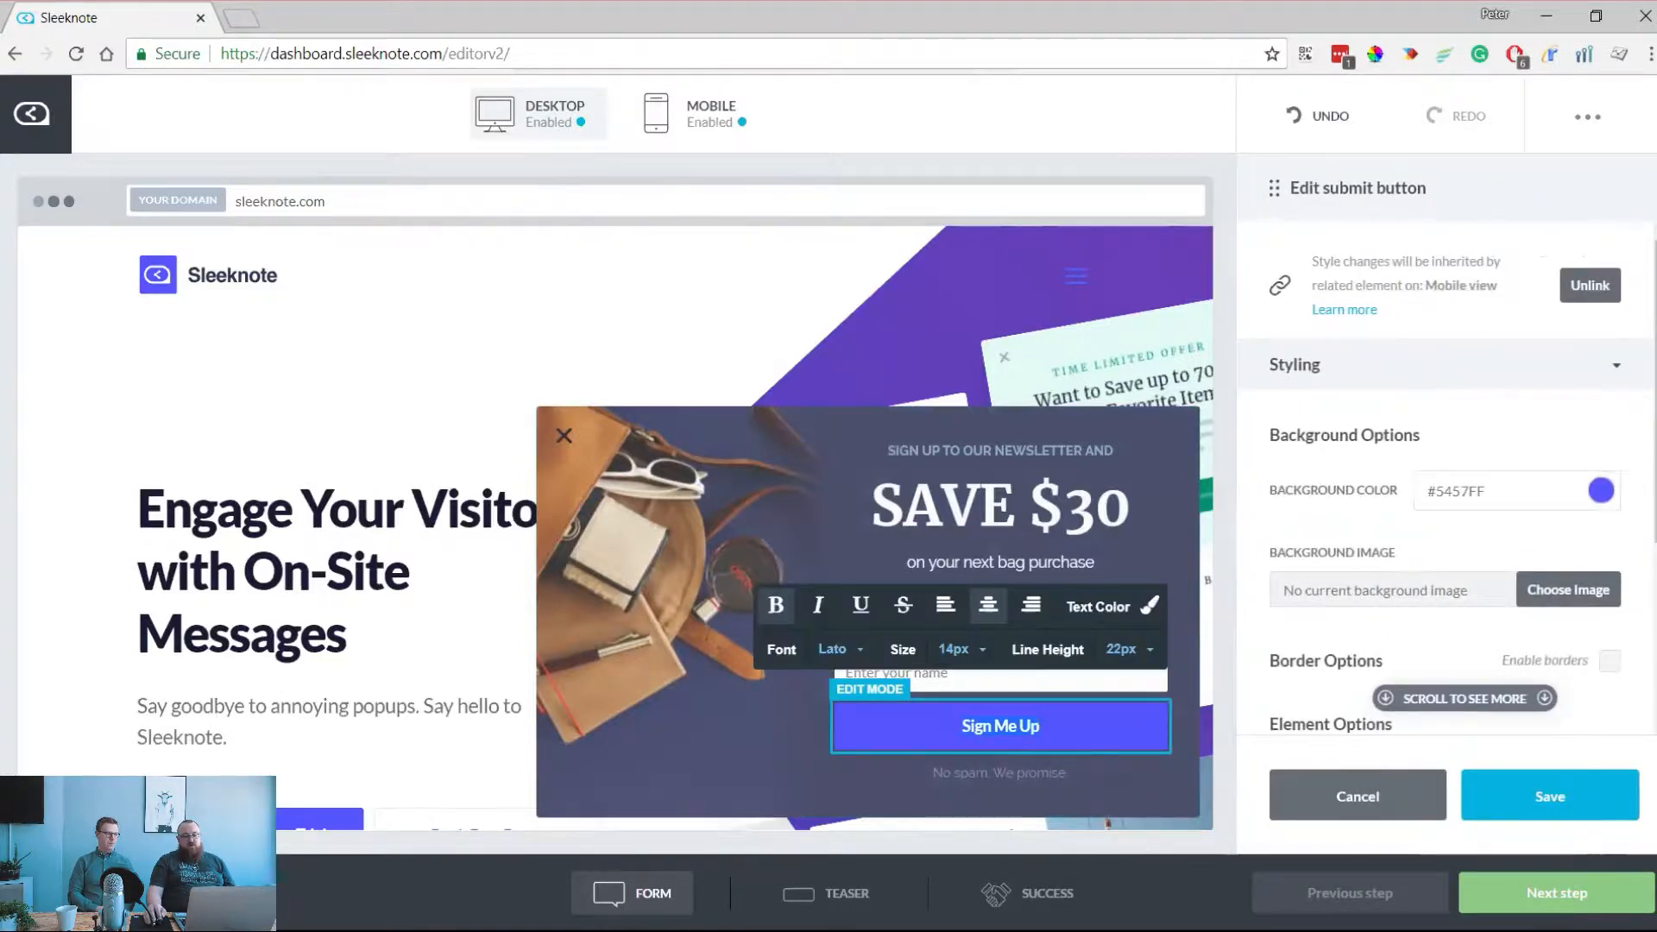
{"action": "left_click", "coordinate": [1100, 606]}
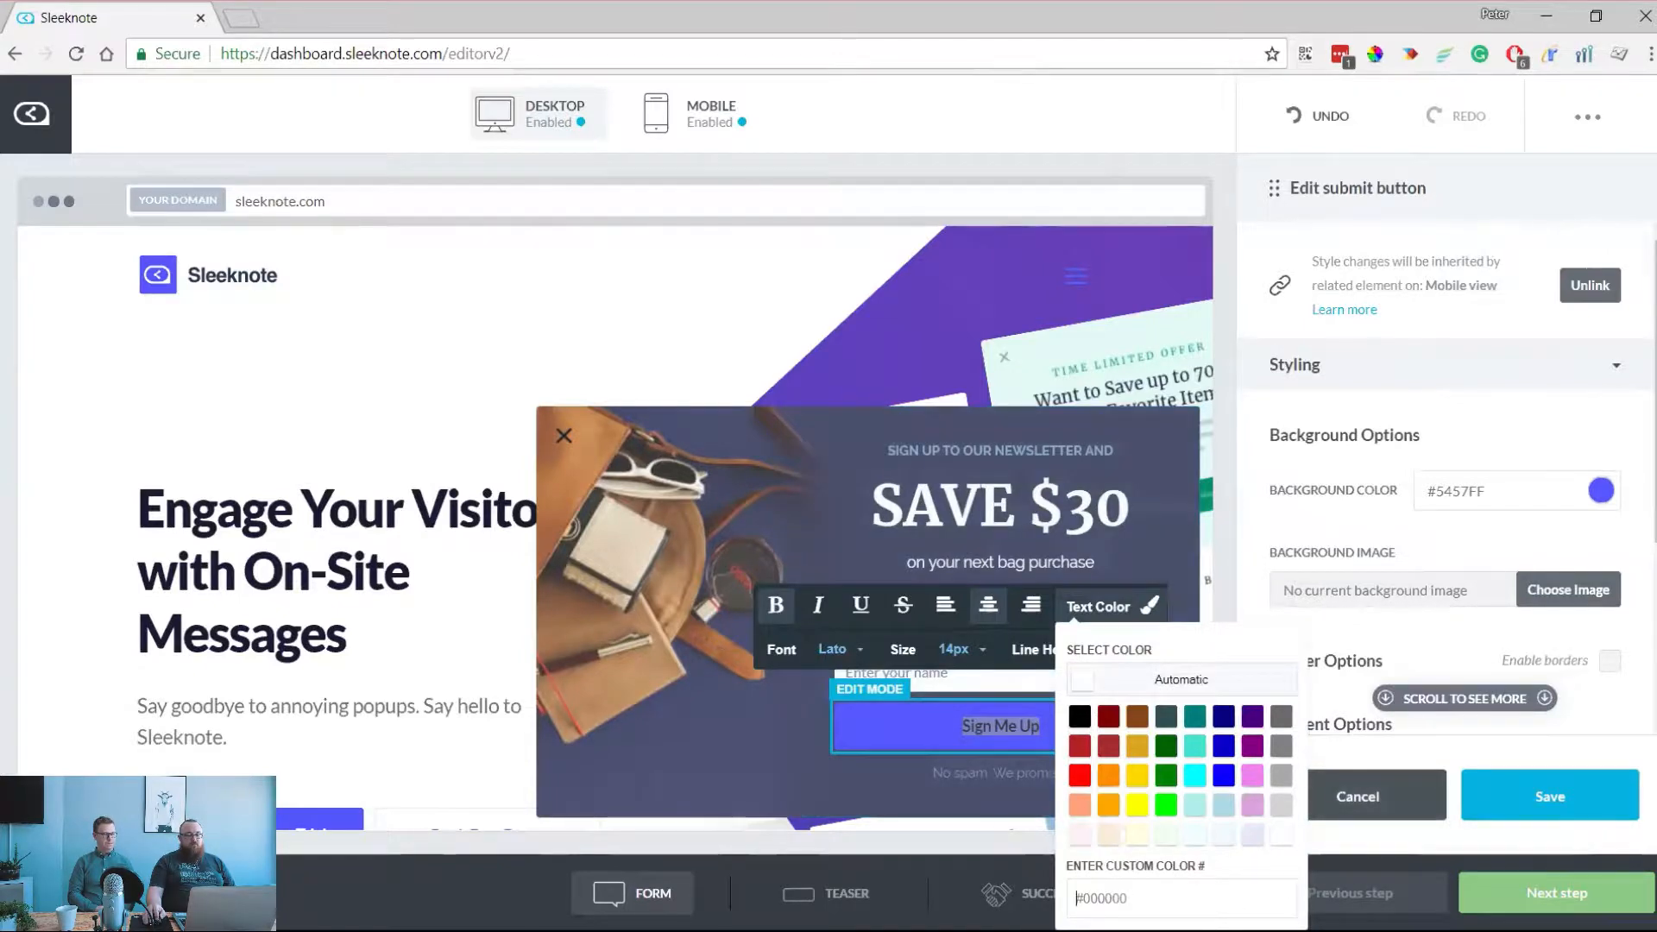
{"action": "key", "text": "Escape"}
{"action": "key", "text": "Escape"}
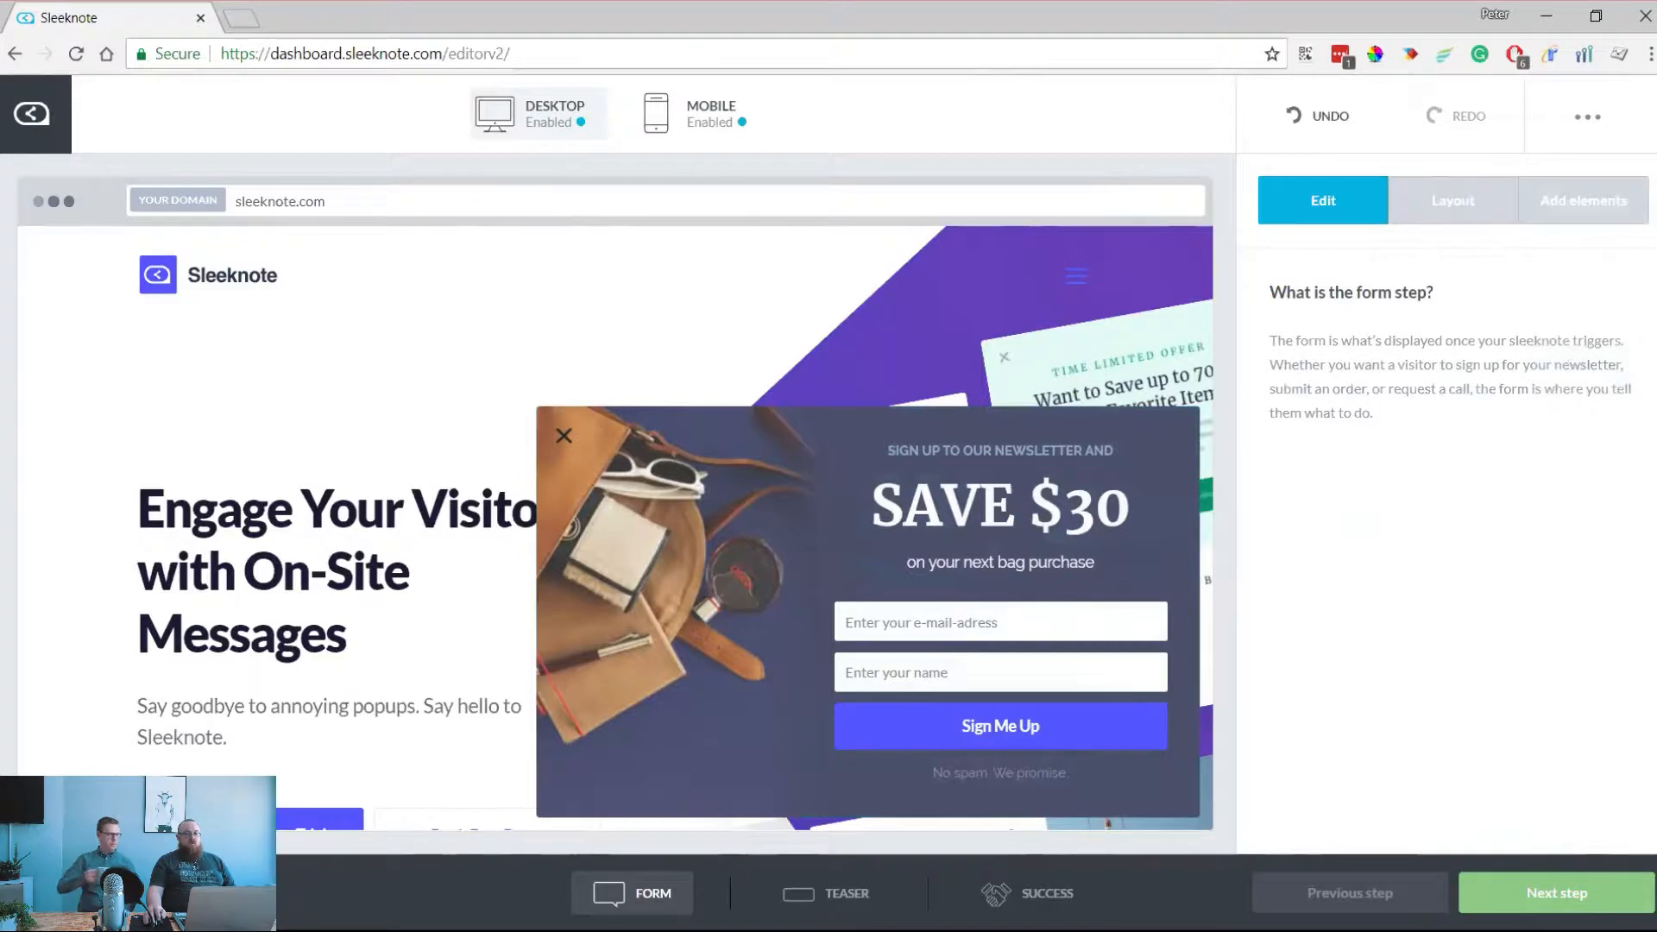
In the teaser step, change the teaser text to "Save $30 On Your Next Order" and save it
{"action": "left_click", "coordinate": [1557, 893]}
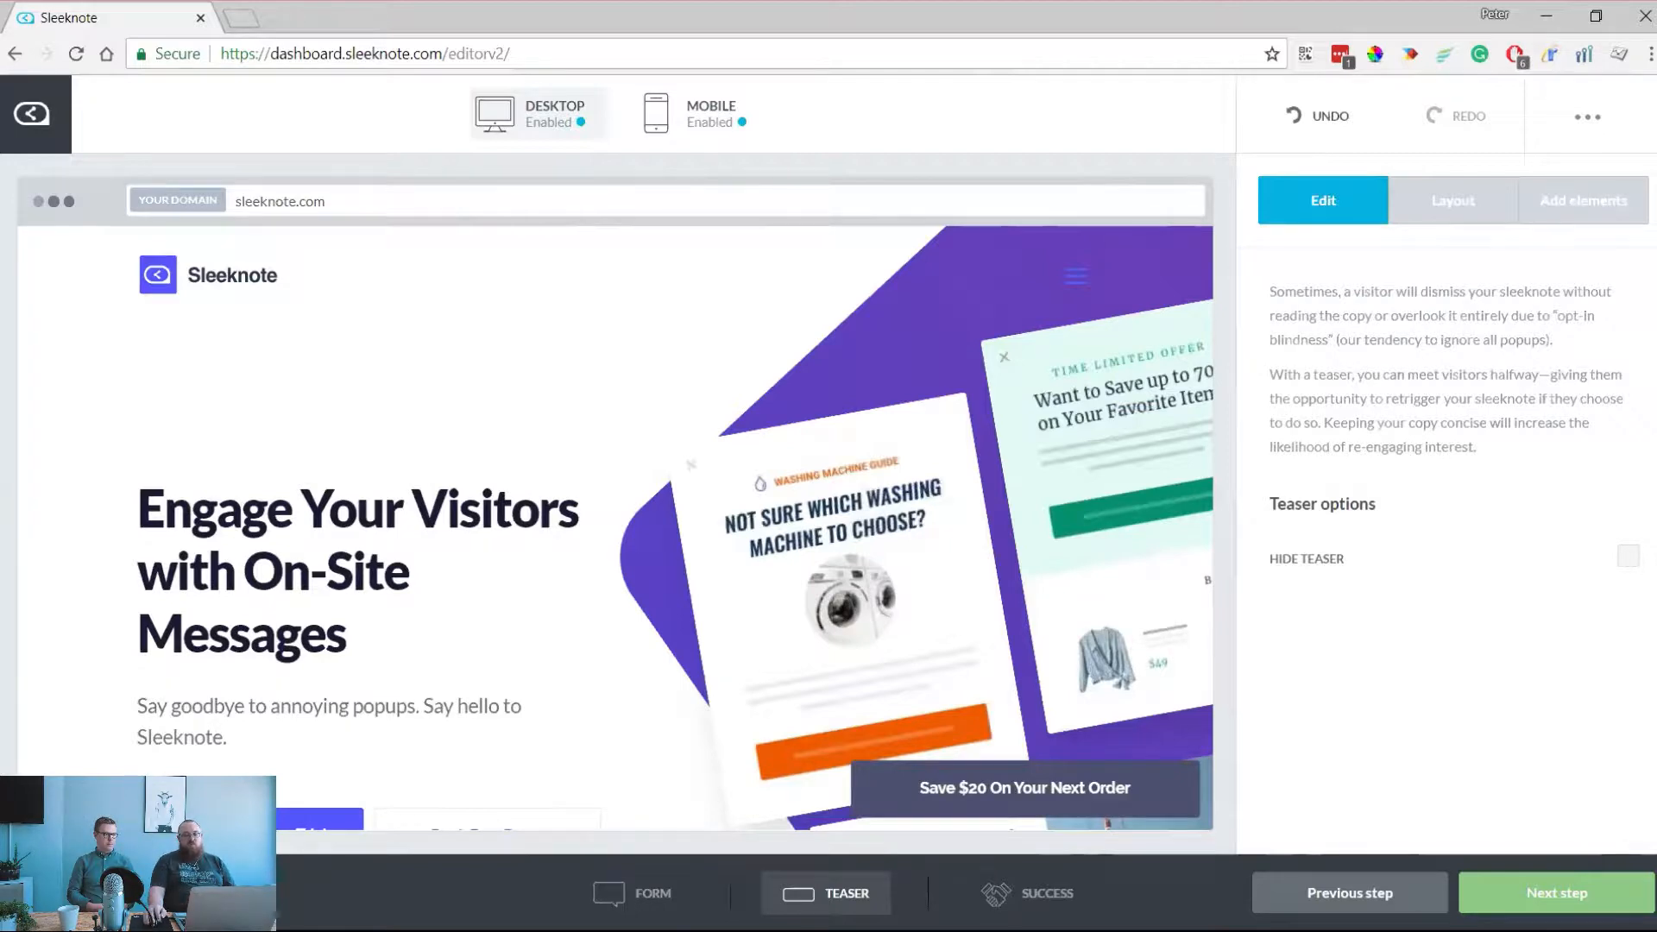
{"action": "left_click", "coordinate": [1024, 787]}
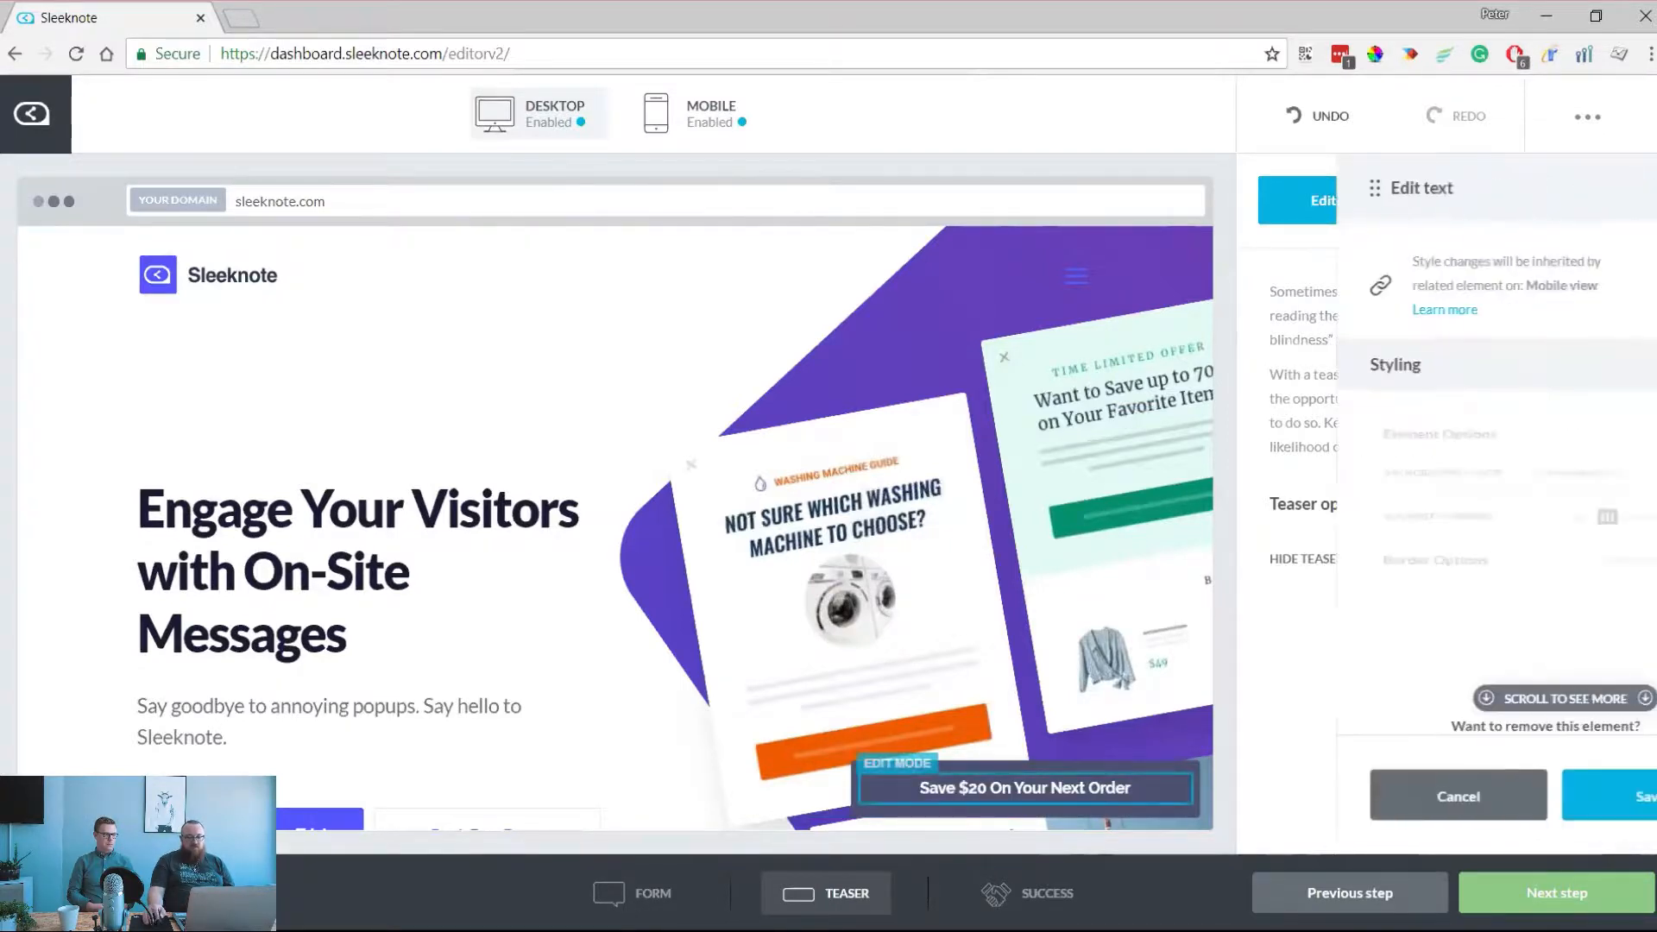
{"action": "left_click", "coordinate": [976, 787]}
{"action": "key", "text": "BackSpace"}
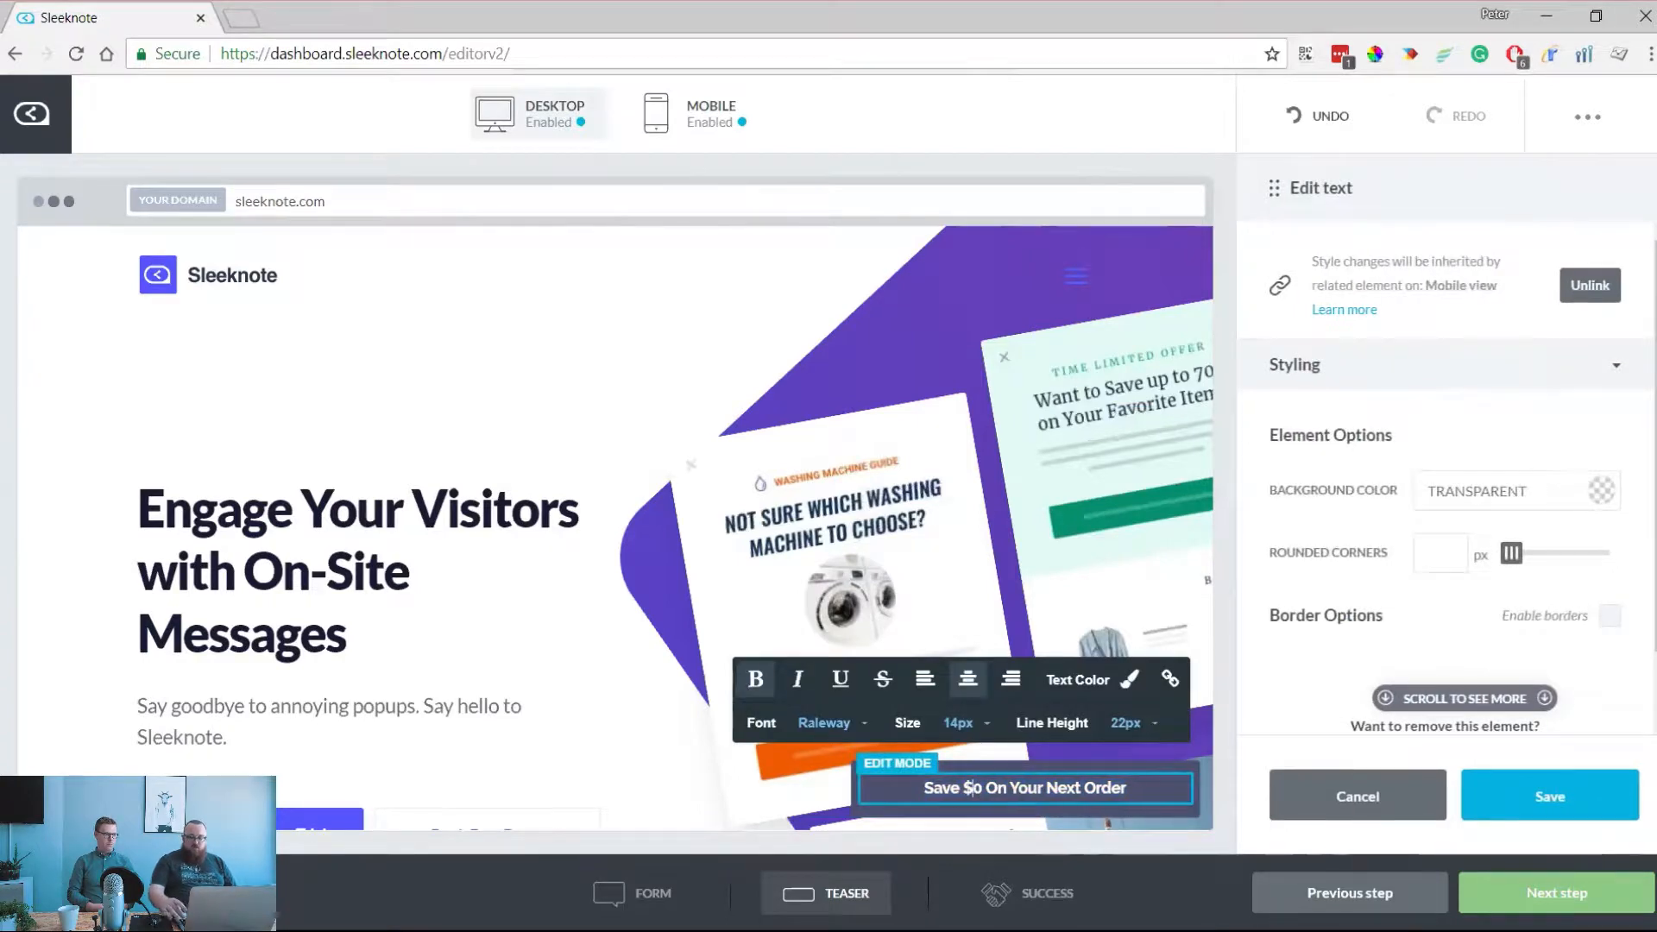
{"action": "type", "text": "3"}
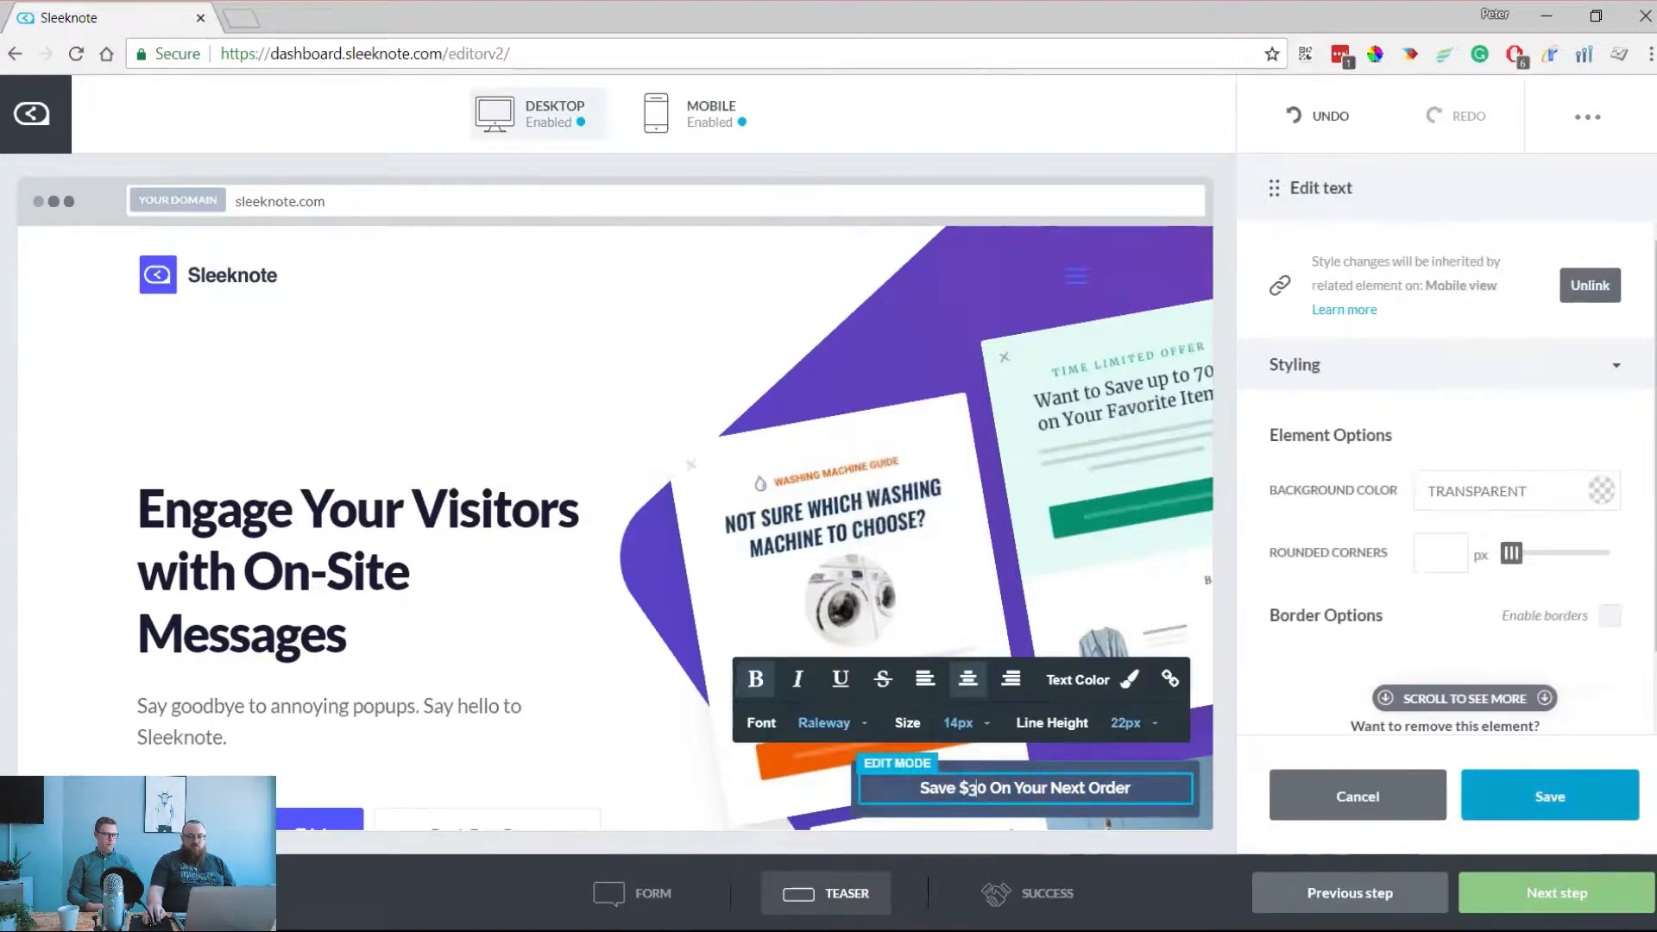
{"action": "left_click", "coordinate": [1550, 795]}
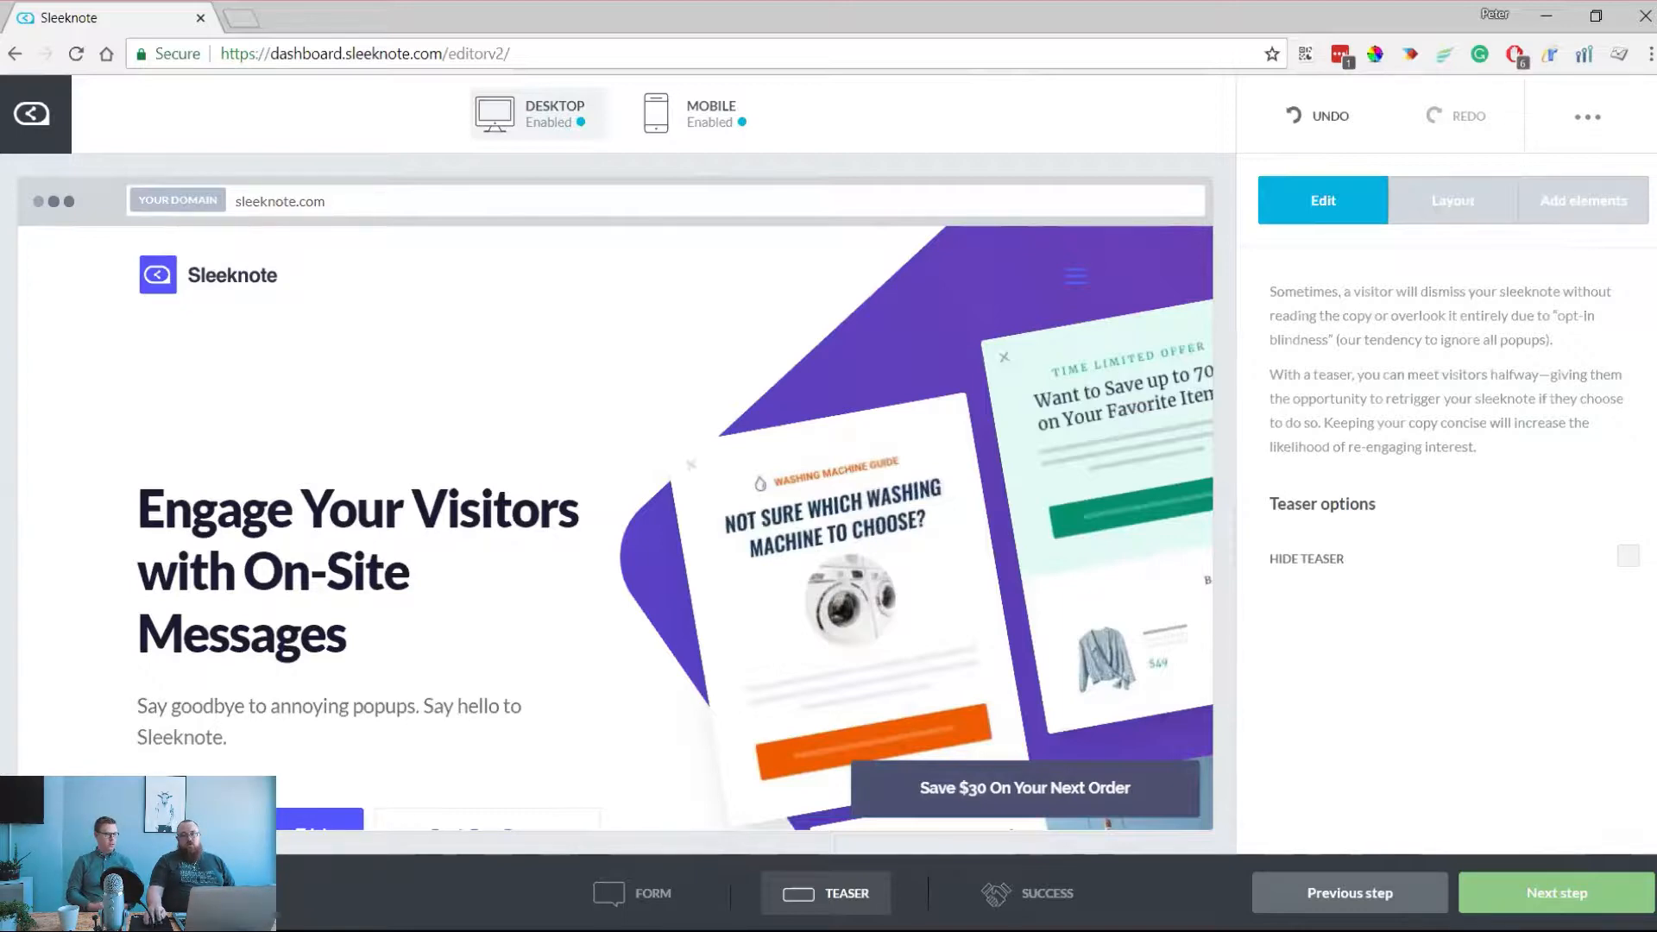
Add a close button element to the desktop teaser and save it
{"action": "left_click", "coordinate": [1582, 200]}
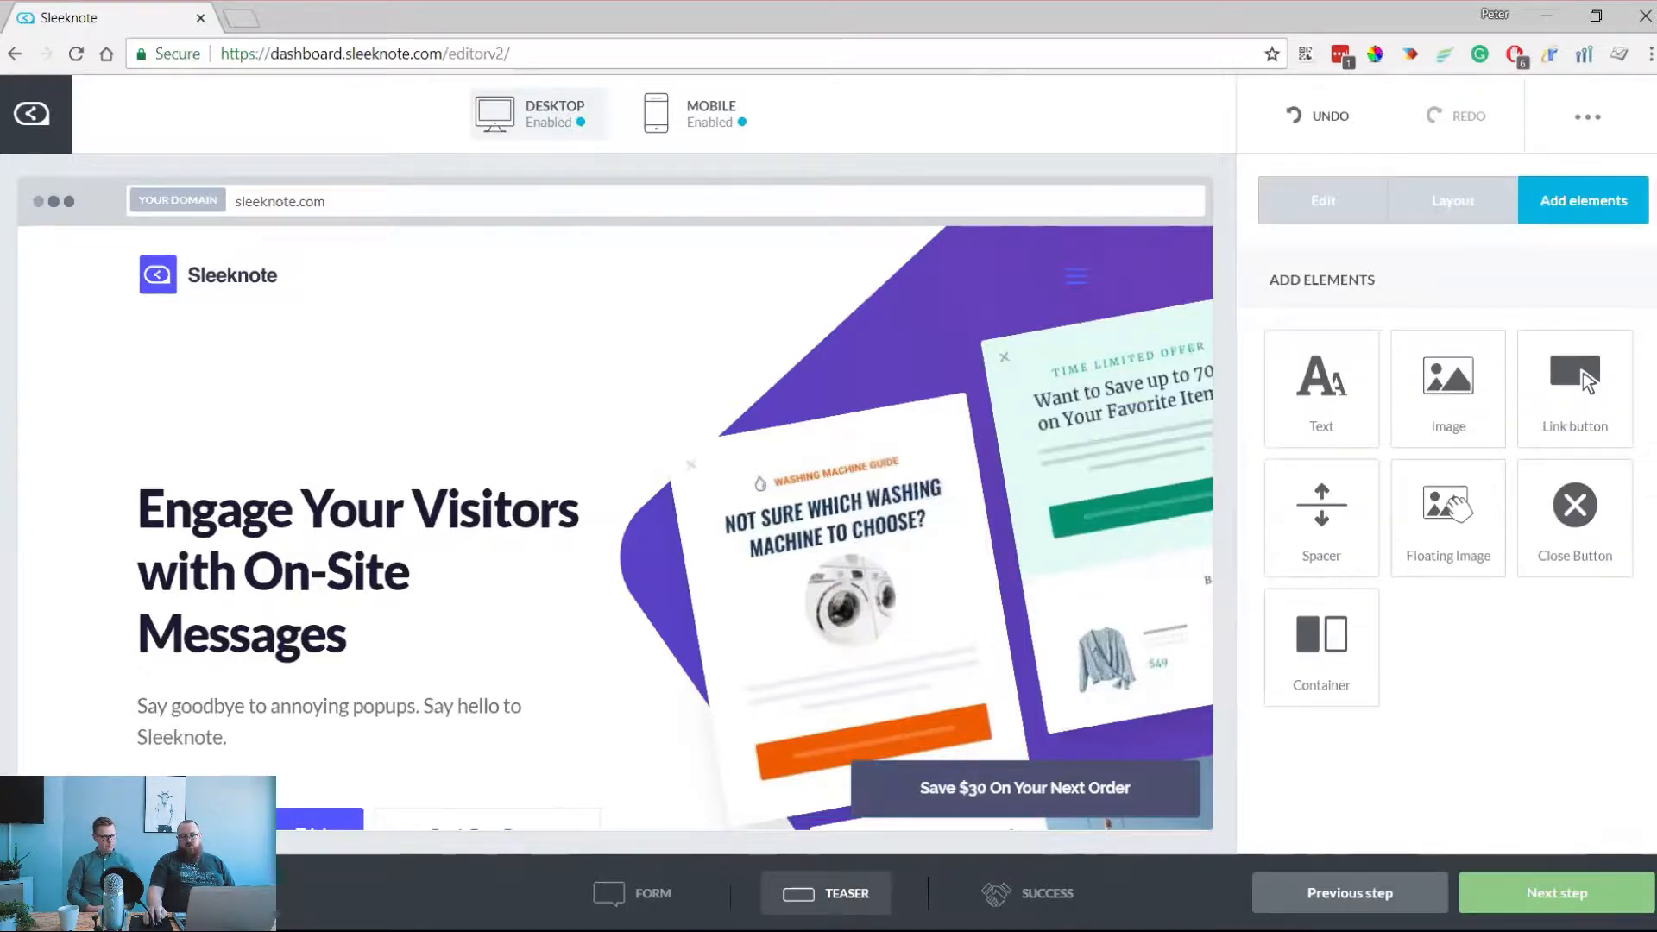
{"action": "left_click_drag", "start_coordinate": [1575, 505], "coordinate": [904, 788]}
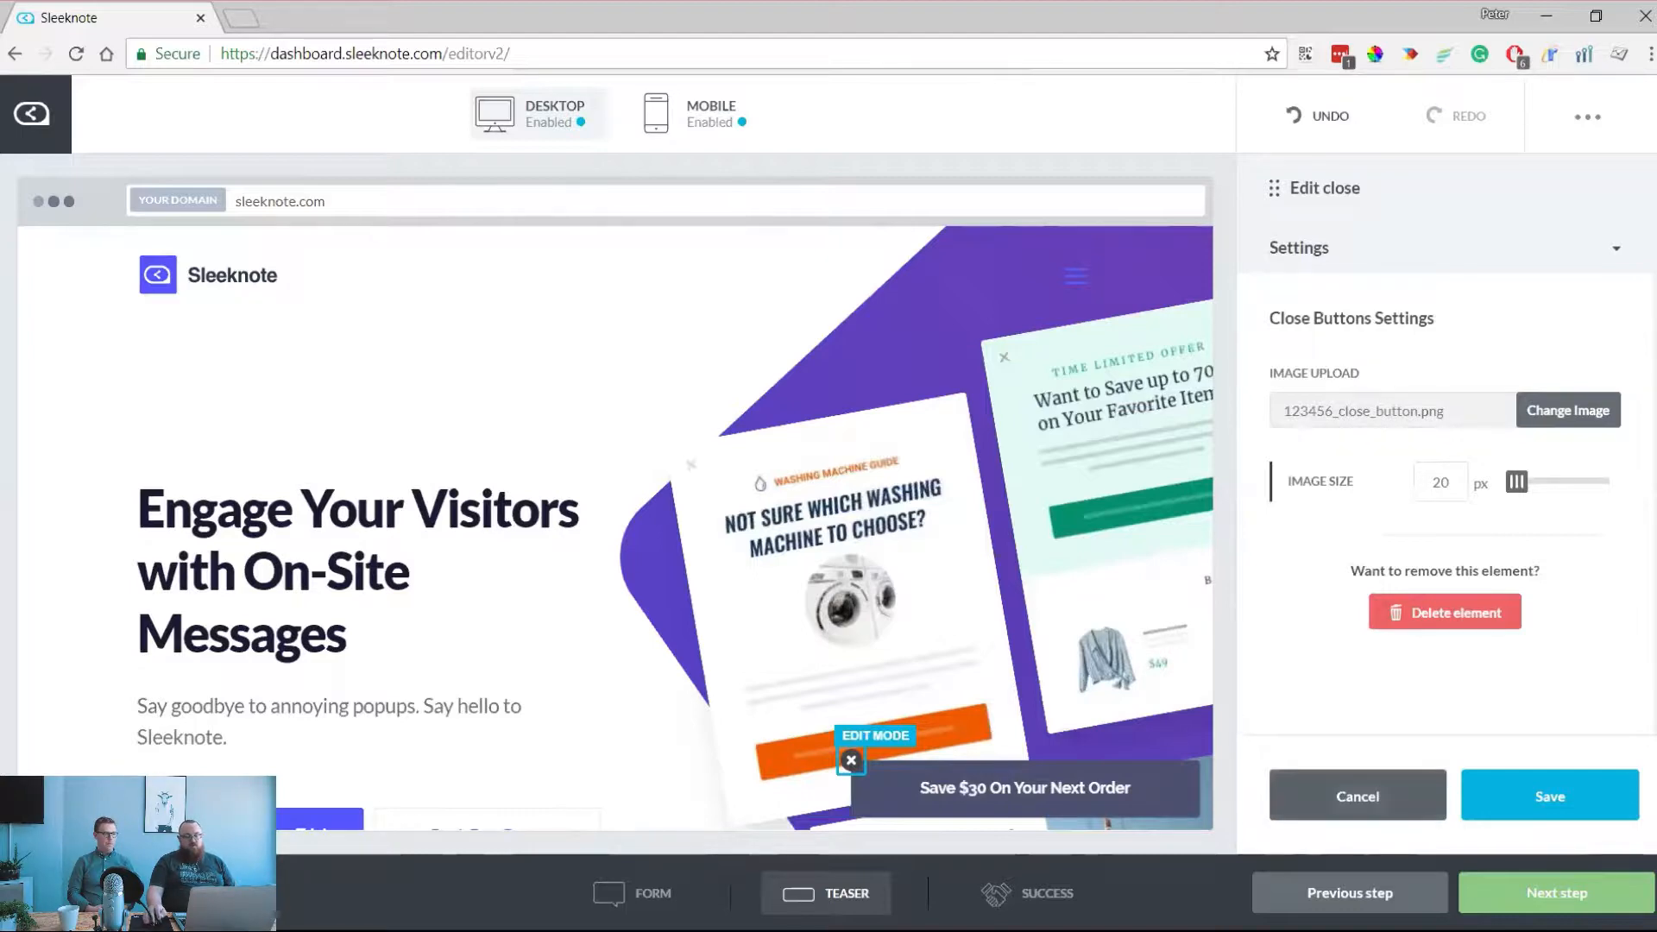
{"action": "left_click", "coordinate": [1549, 795]}
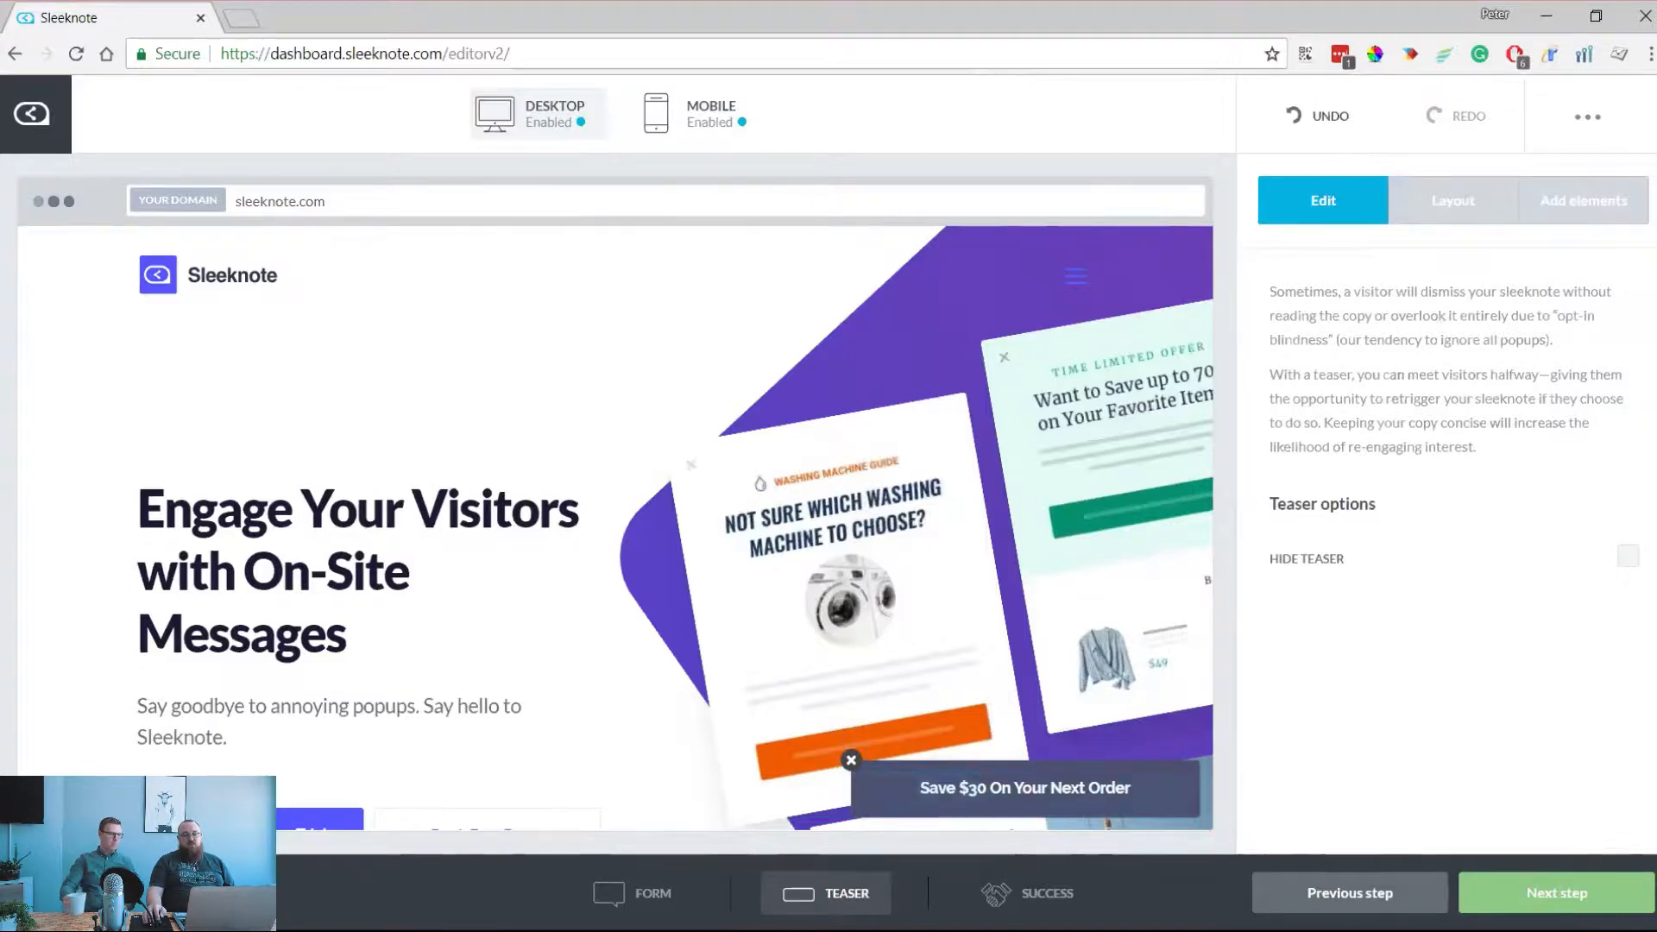
Left-align the teaser text and save the change
{"action": "left_click", "coordinate": [1025, 788]}
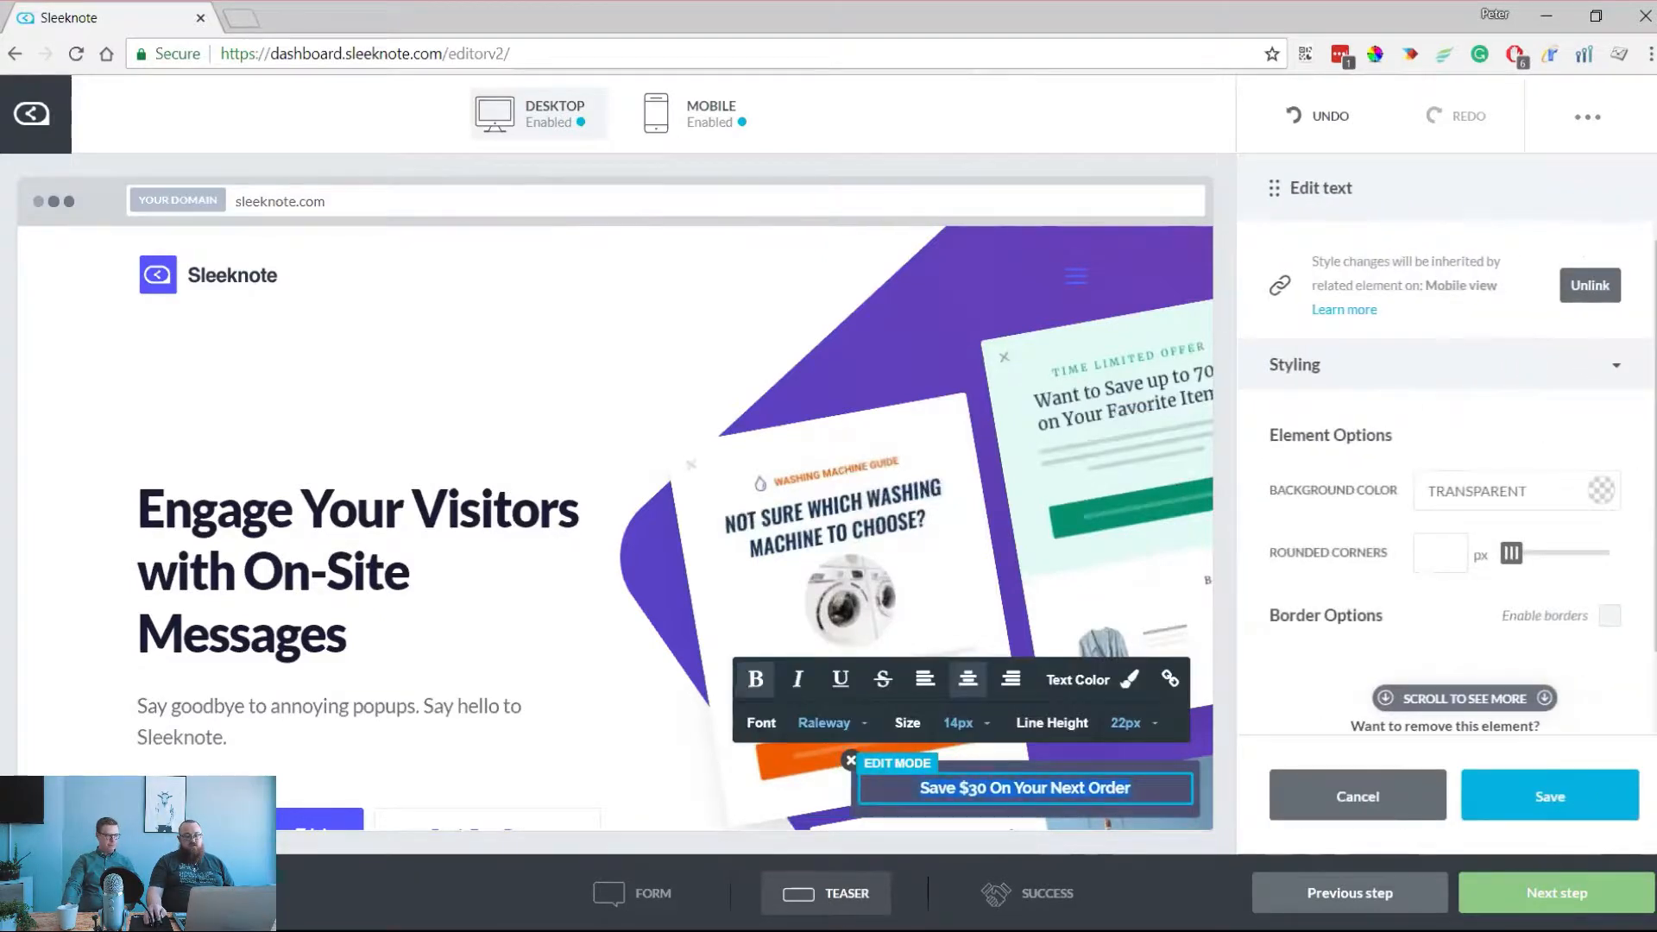
{"action": "left_click", "coordinate": [925, 679]}
{"action": "left_click", "coordinate": [1550, 795]}
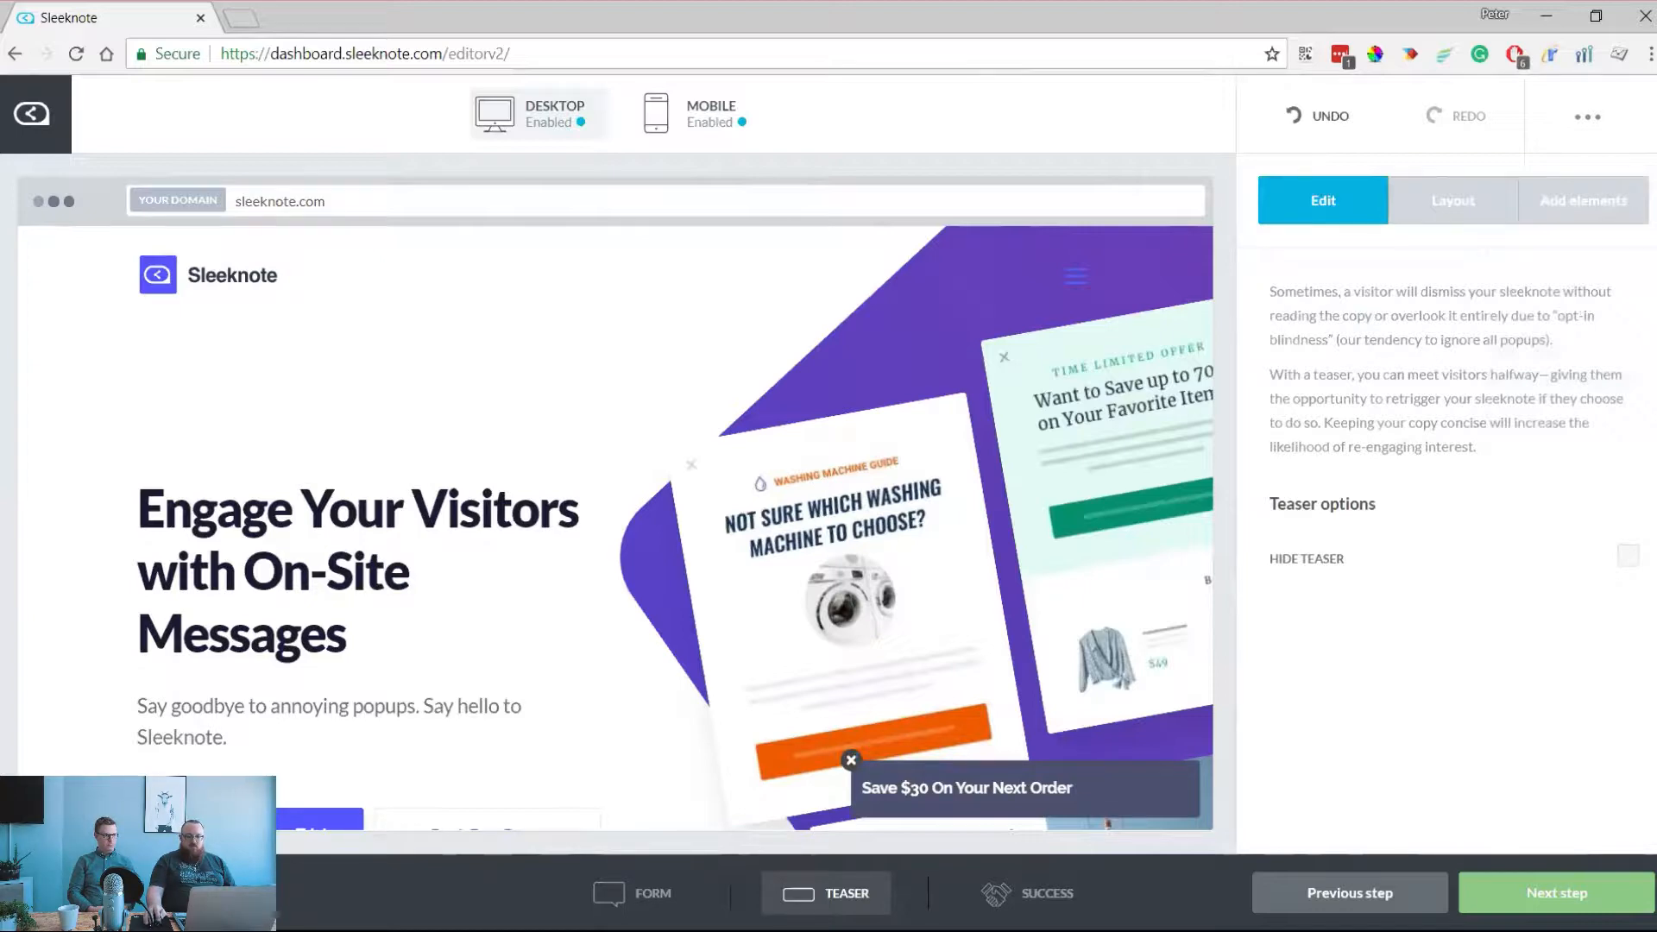
Add a floating image from the file "Close button grey" to the teaser's right end, resize it to 106 px and save
{"action": "left_click", "coordinate": [1582, 201]}
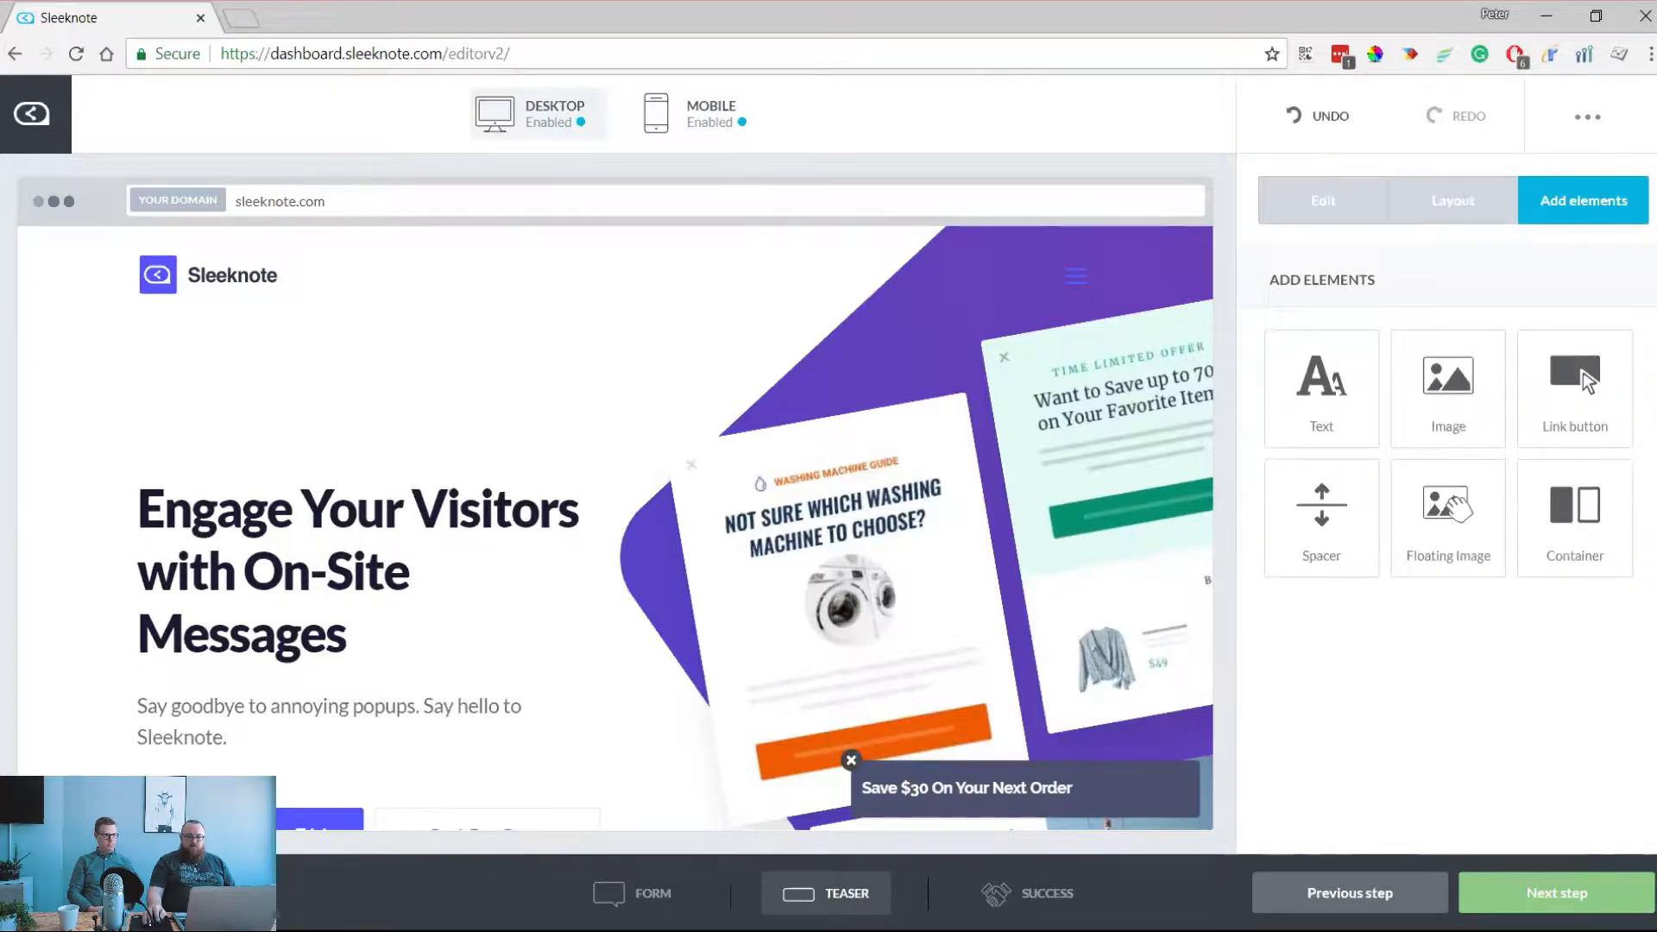
{"action": "left_click_drag", "start_coordinate": [1449, 511], "coordinate": [1143, 772]}
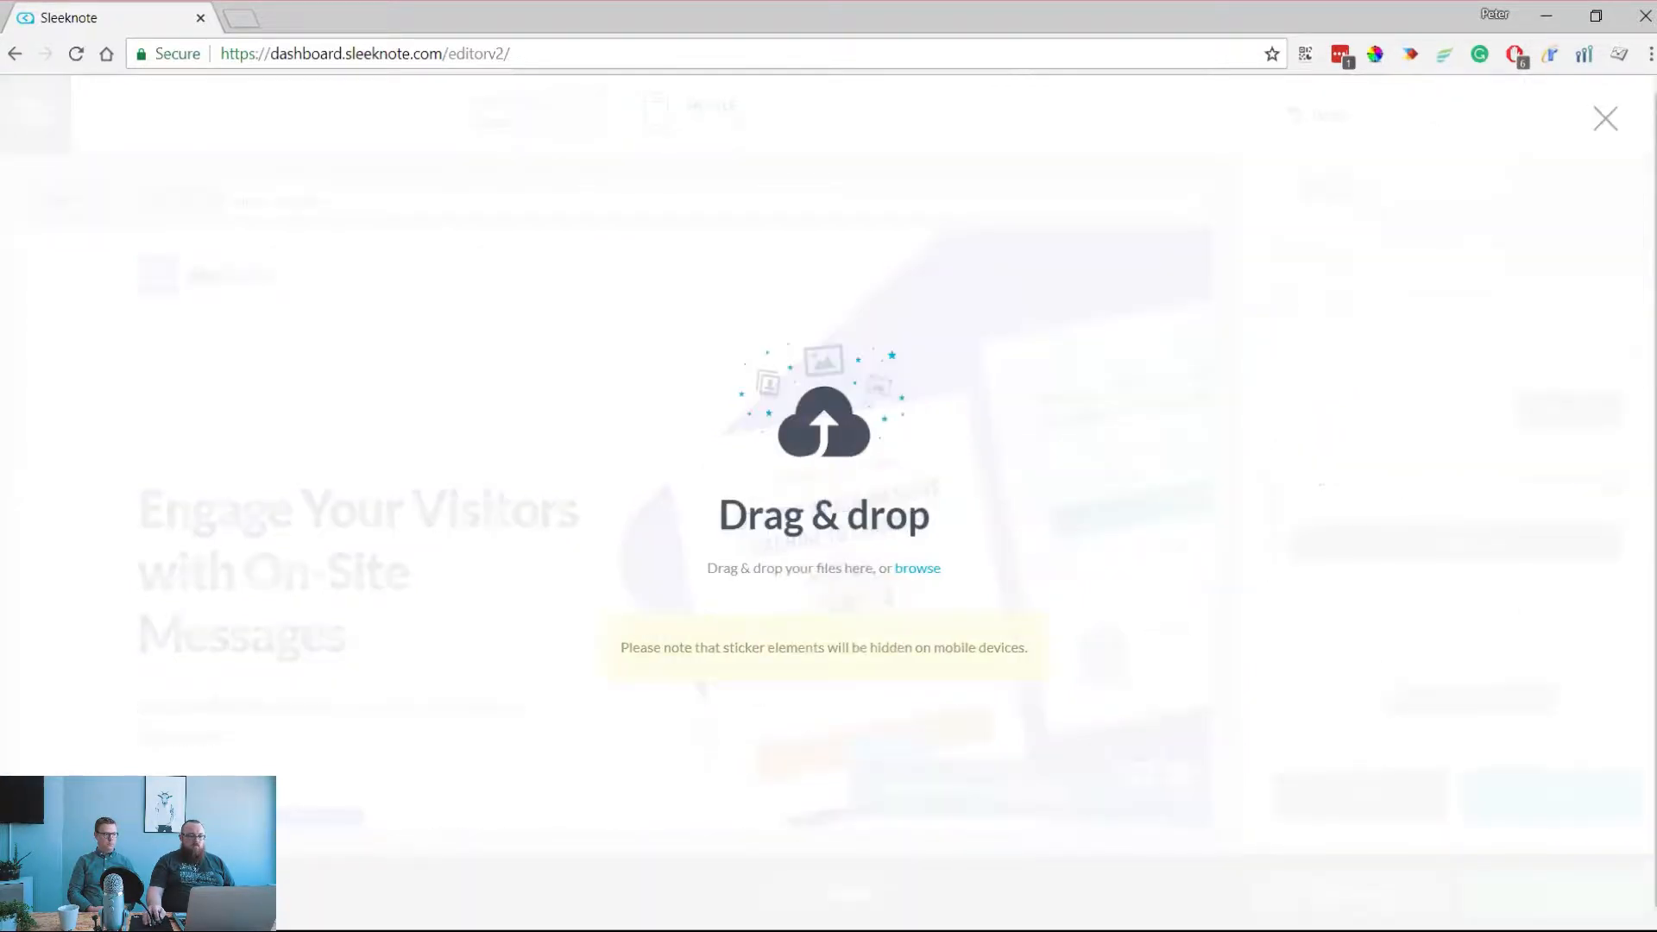
{"action": "left_click", "coordinate": [917, 568]}
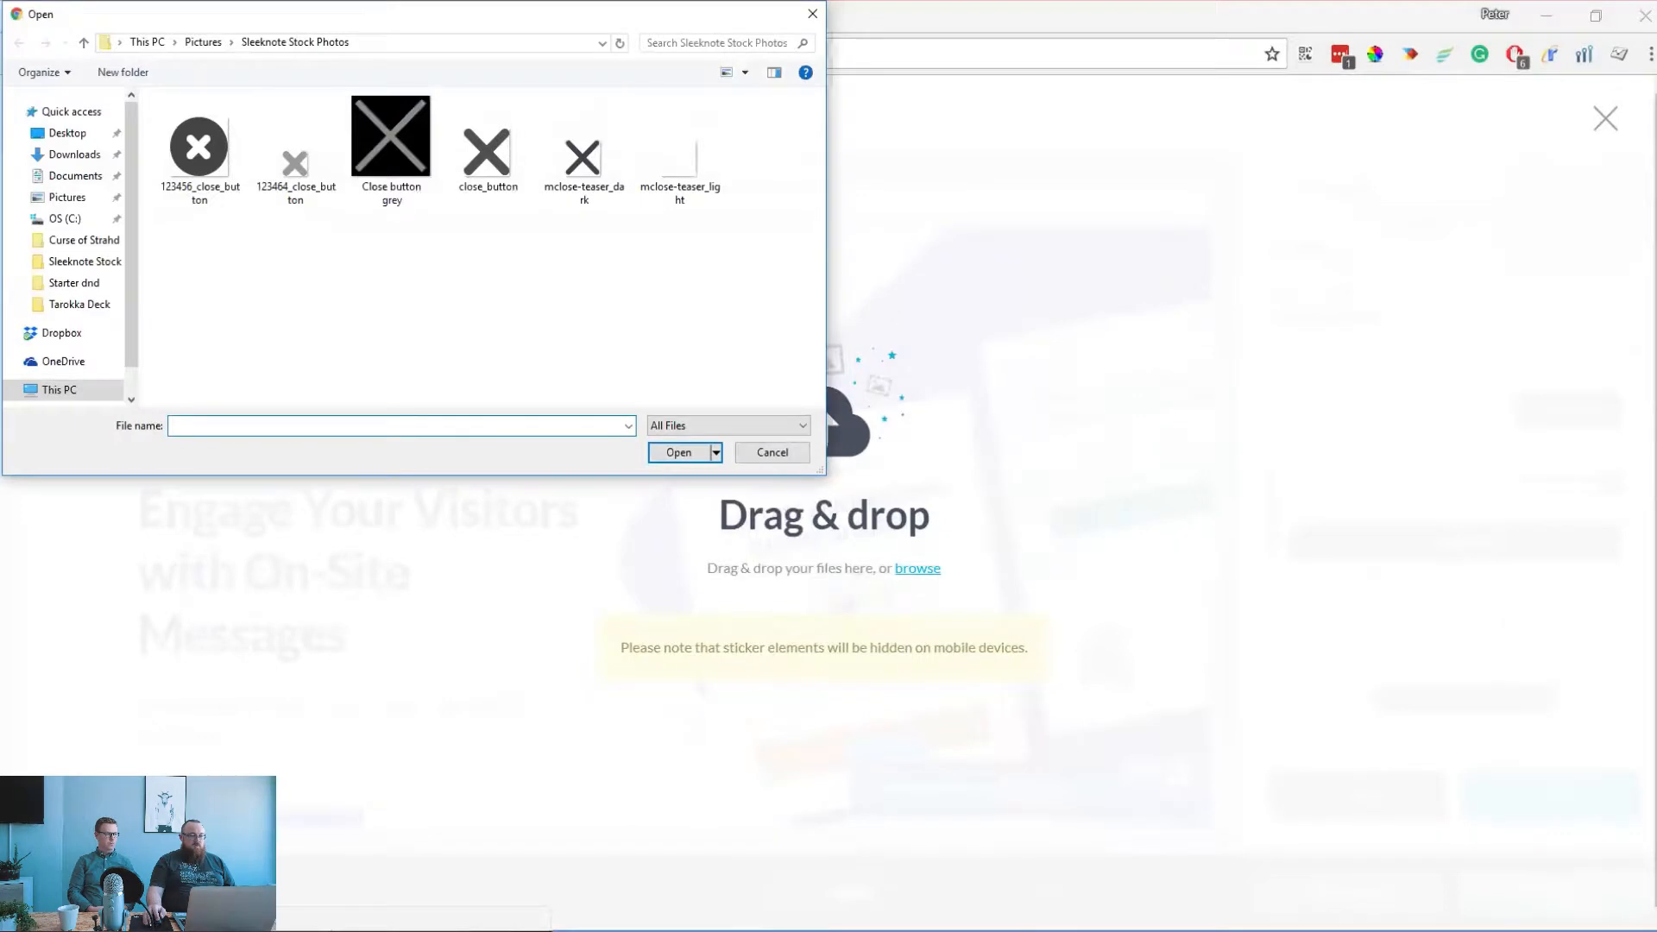
{"action": "double_click", "coordinate": [391, 146]}
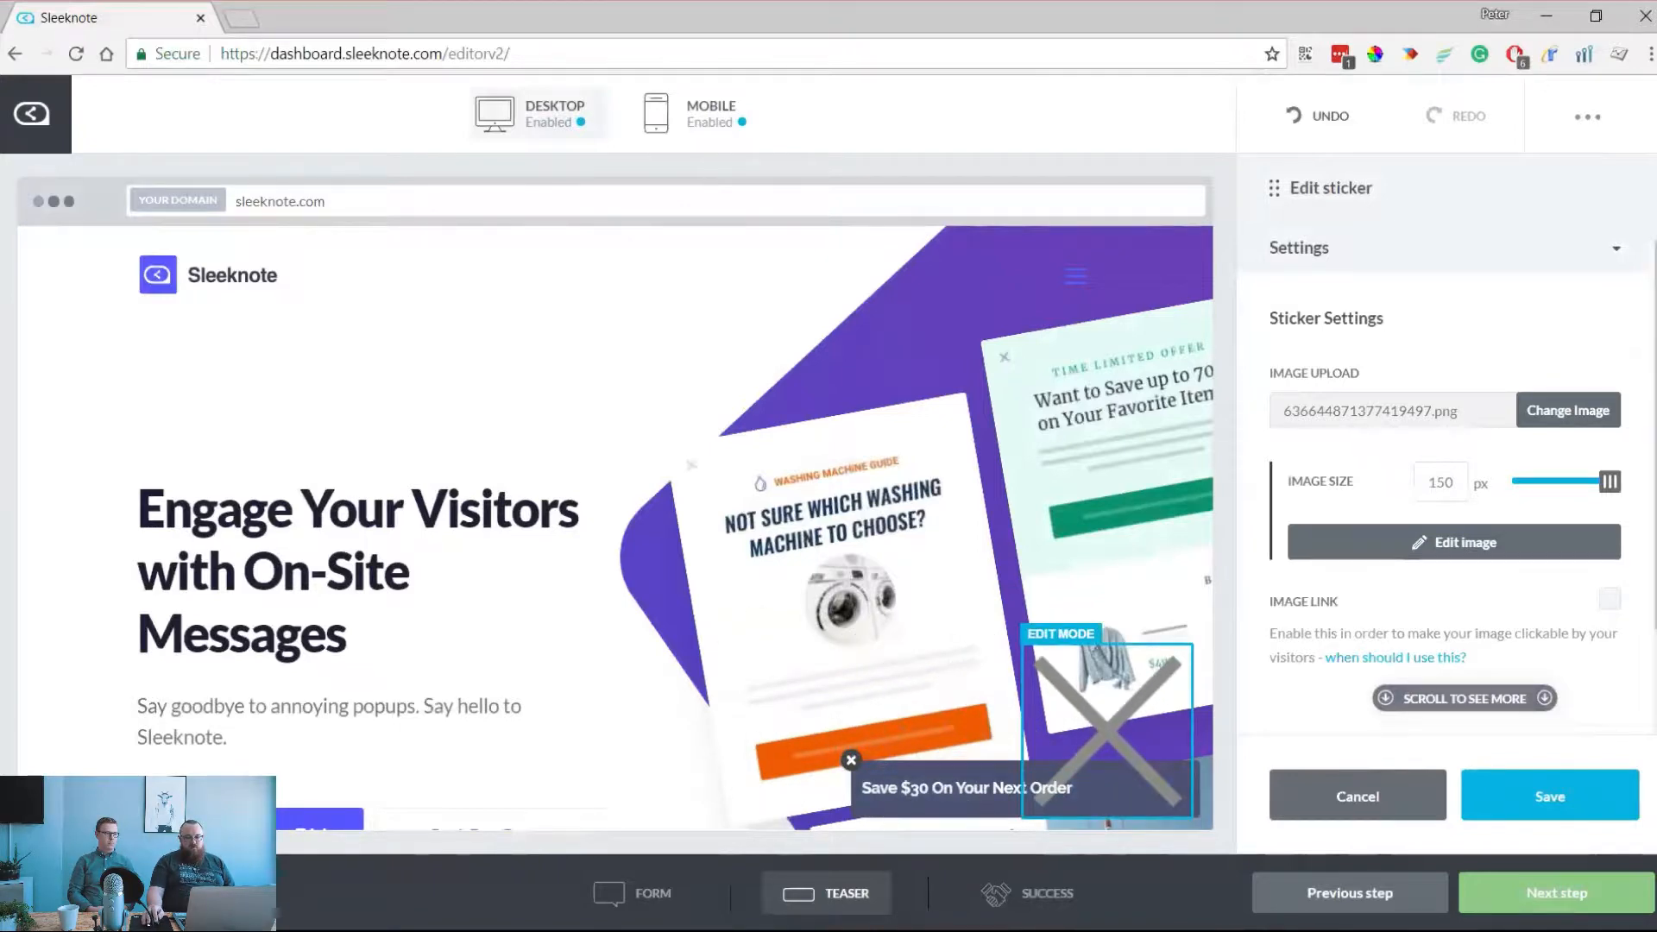
{"action": "left_click_drag", "start_coordinate": [1609, 481], "coordinate": [1578, 482]}
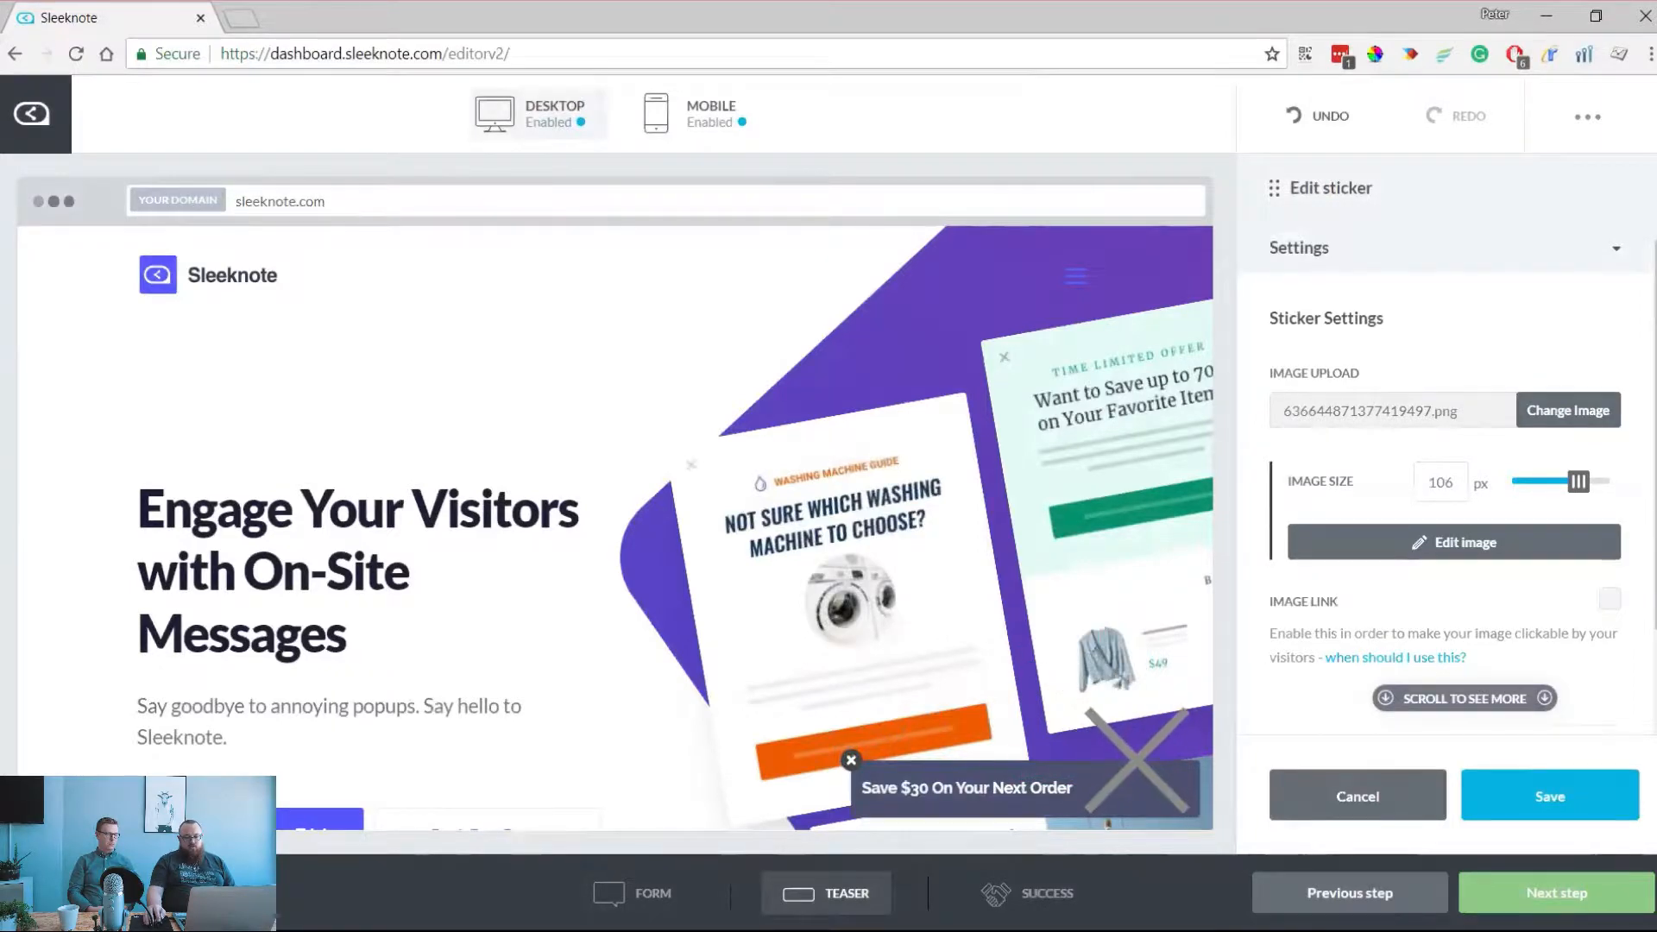
{"action": "left_click", "coordinate": [1549, 795]}
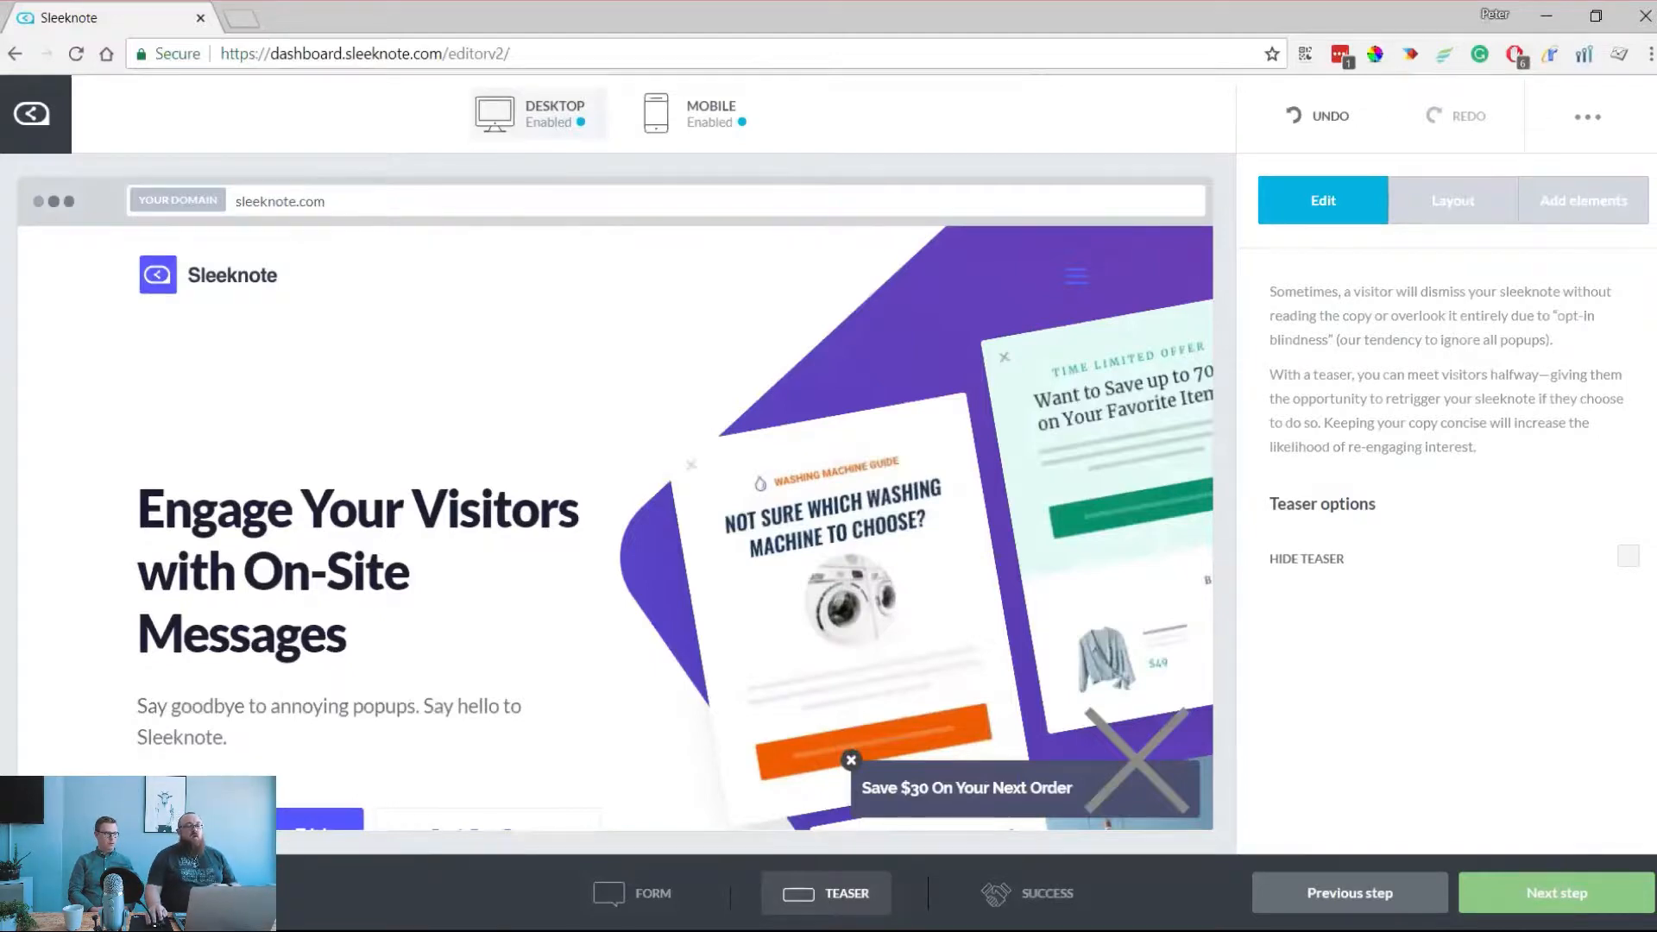
Check the teaser in the mobile version and open the success step in the desktop version
{"action": "left_click", "coordinate": [773, 177]}
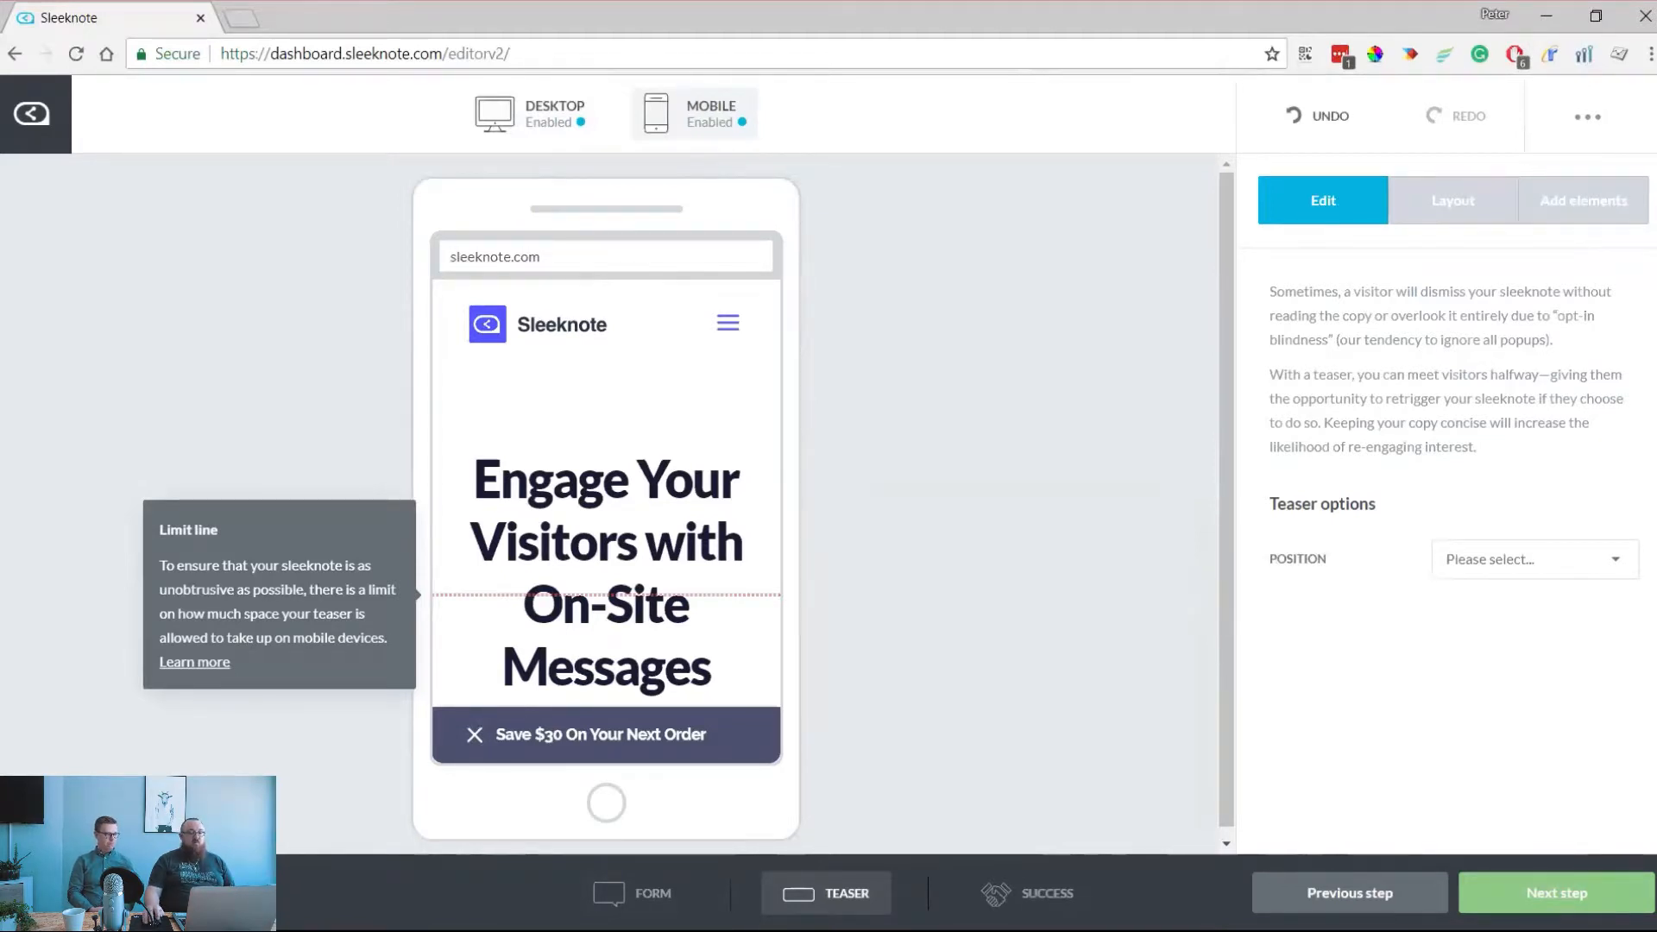
{"action": "mouse_move", "coordinate": [542, 115]}
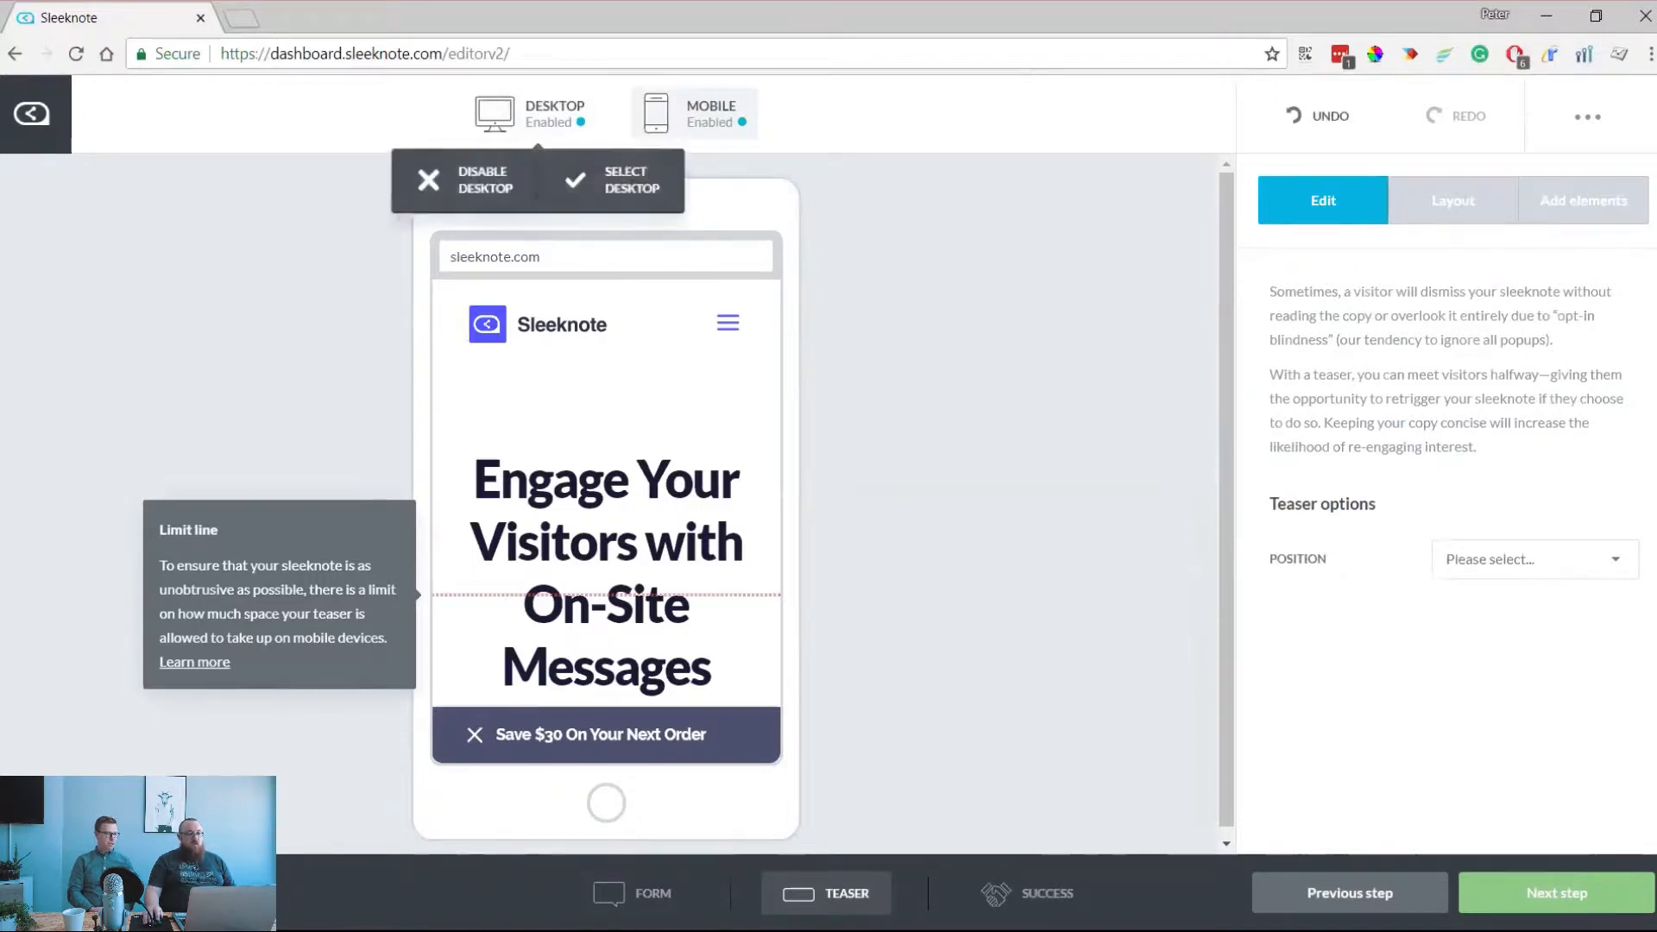
{"action": "left_click", "coordinate": [625, 179]}
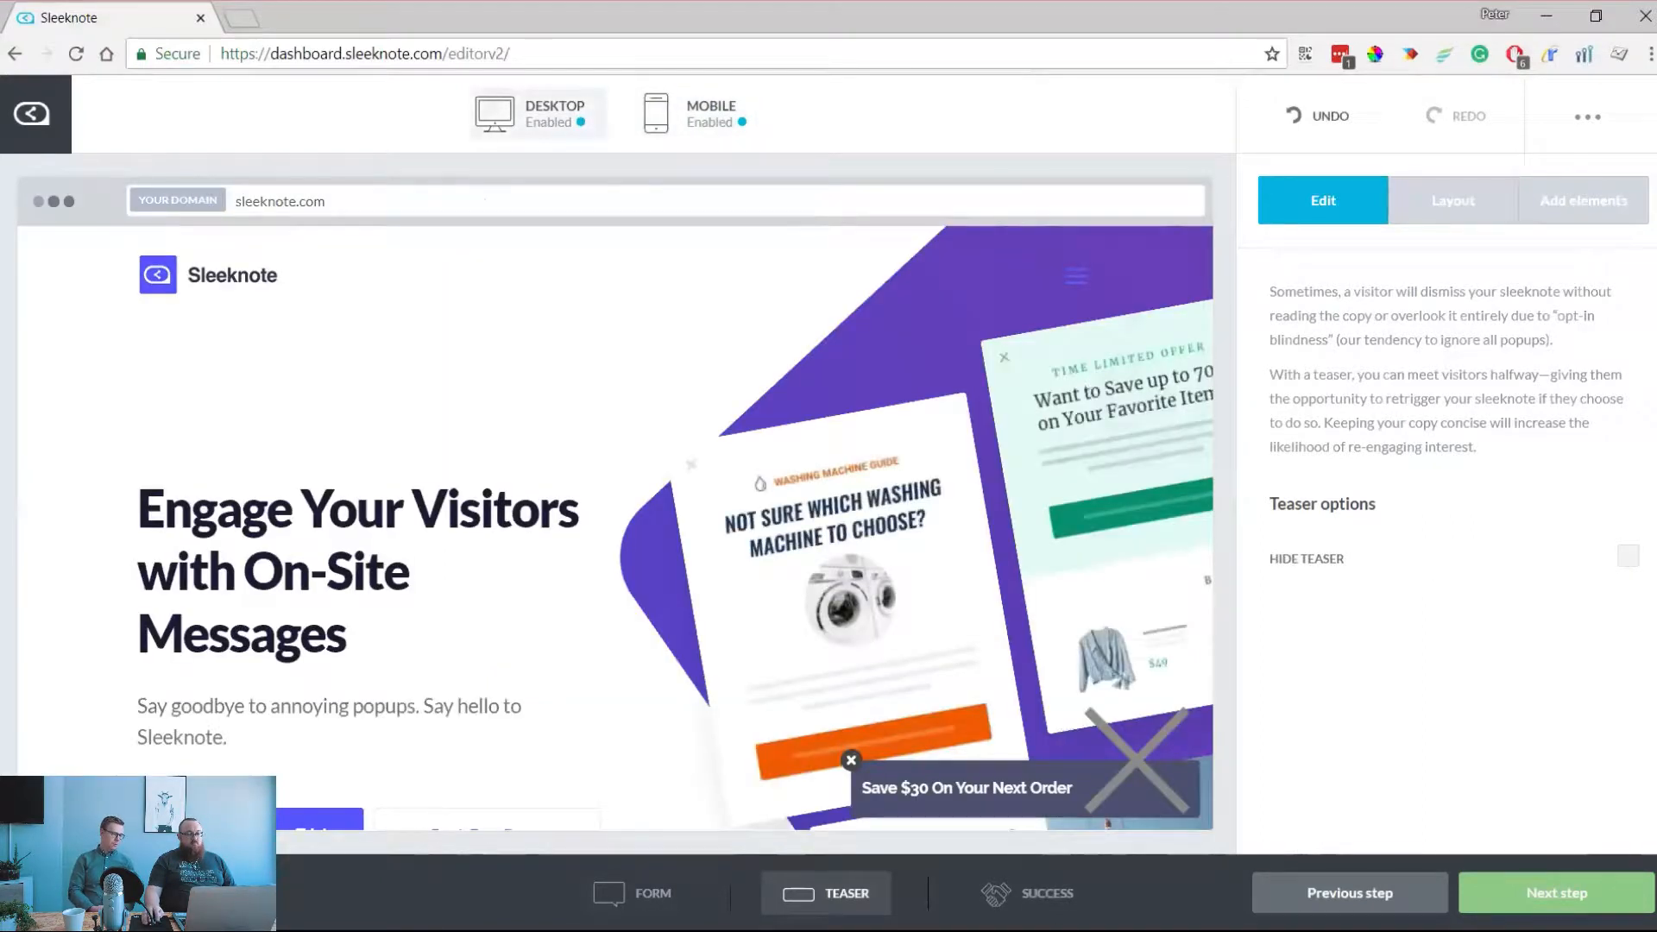
{"action": "left_click", "coordinate": [1027, 893]}
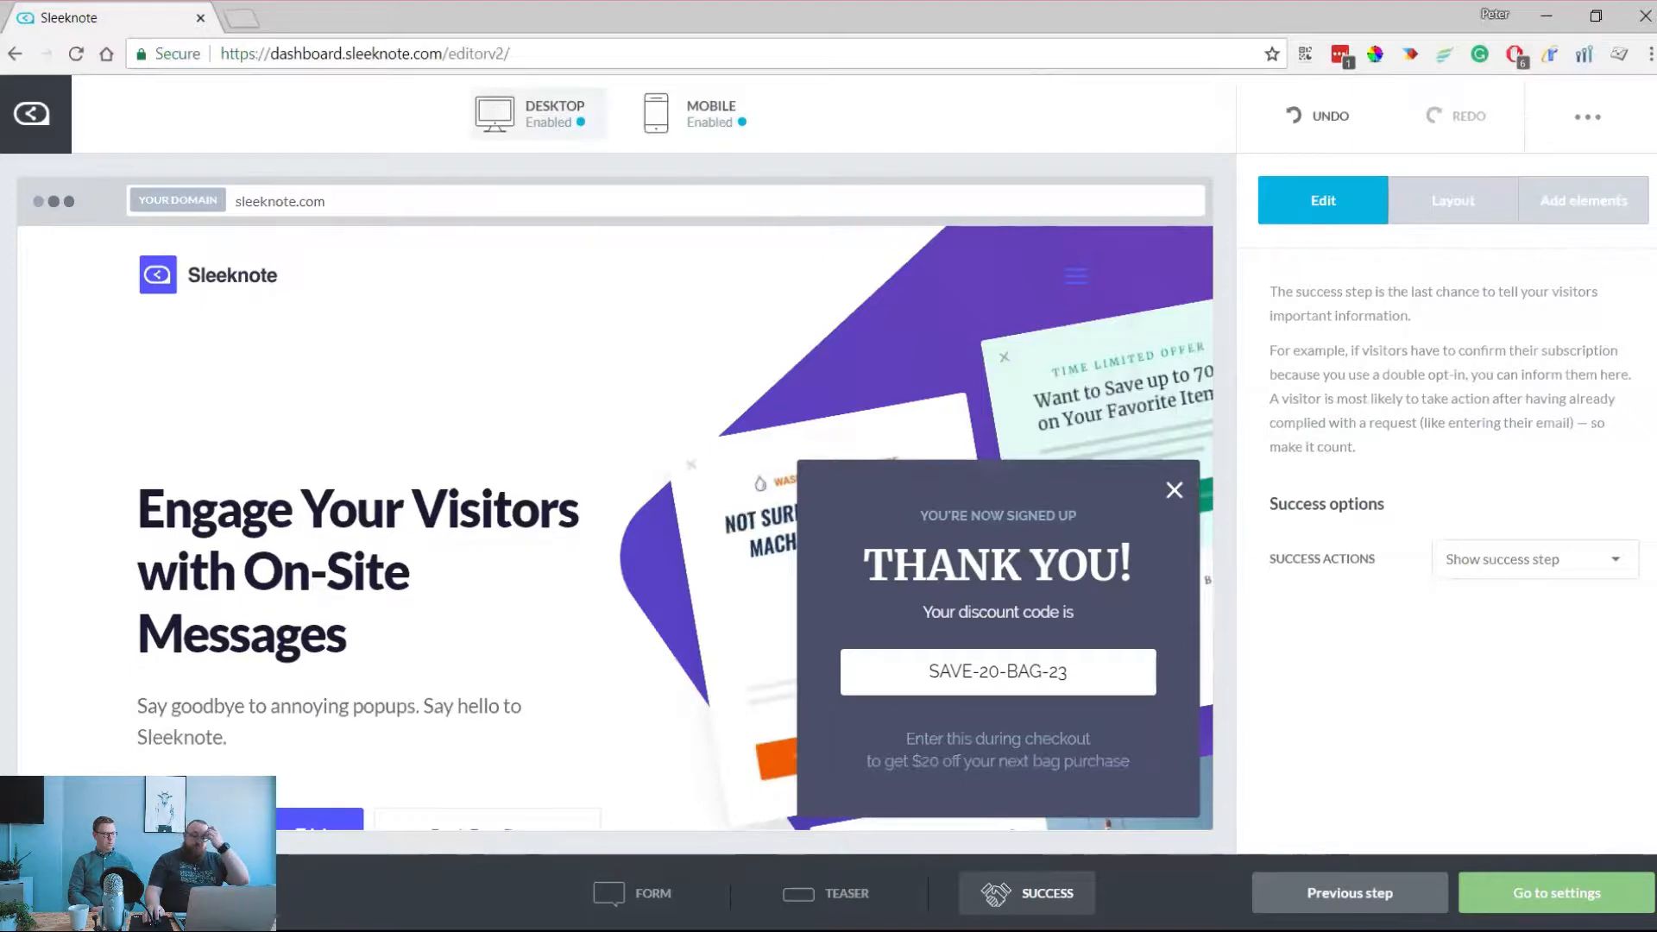
Review the available success actions while keeping "Show success step", and compare the form step with the success step
{"action": "left_click", "coordinate": [1527, 559]}
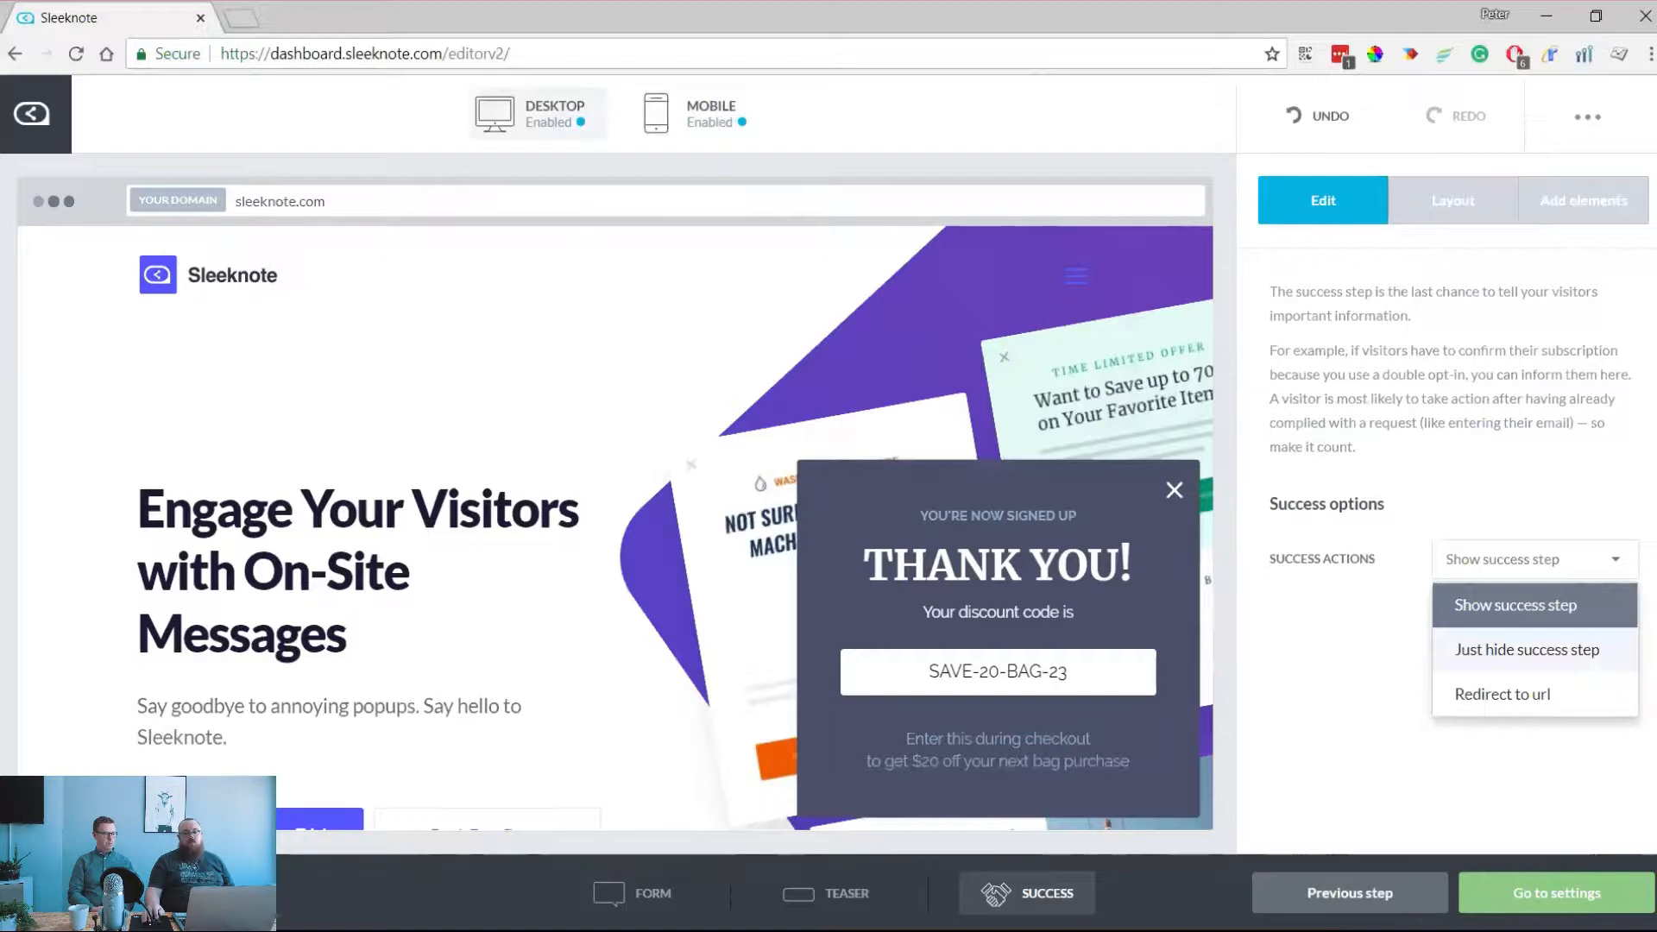
{"action": "left_click", "coordinate": [1516, 606]}
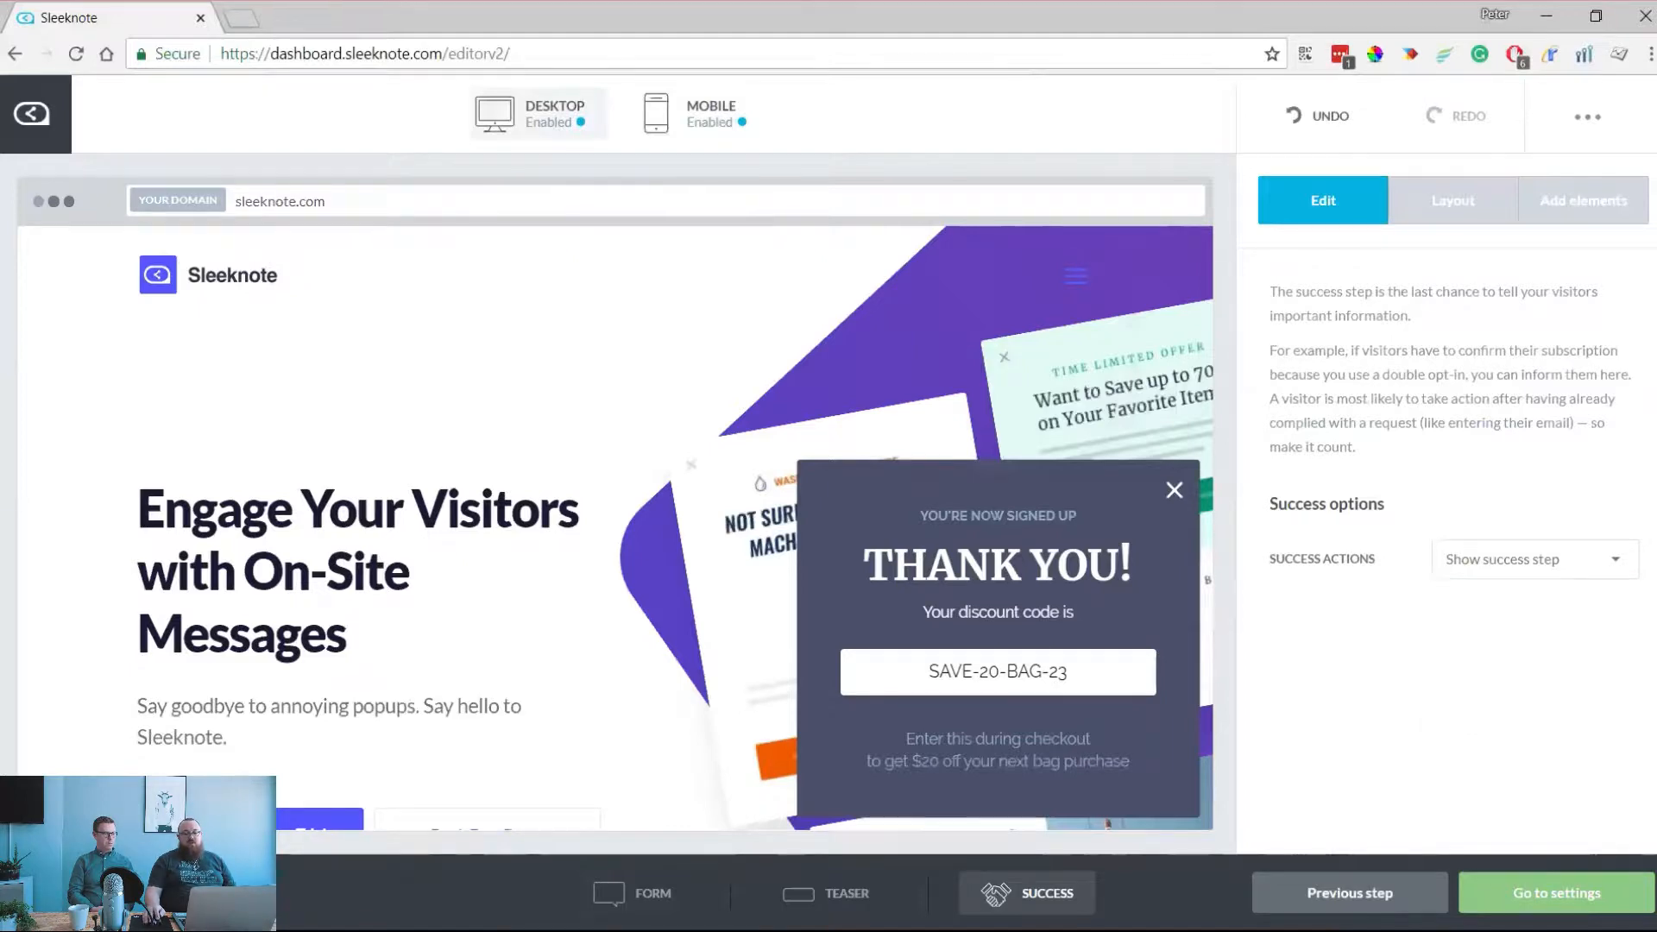
{"action": "left_click", "coordinate": [633, 893]}
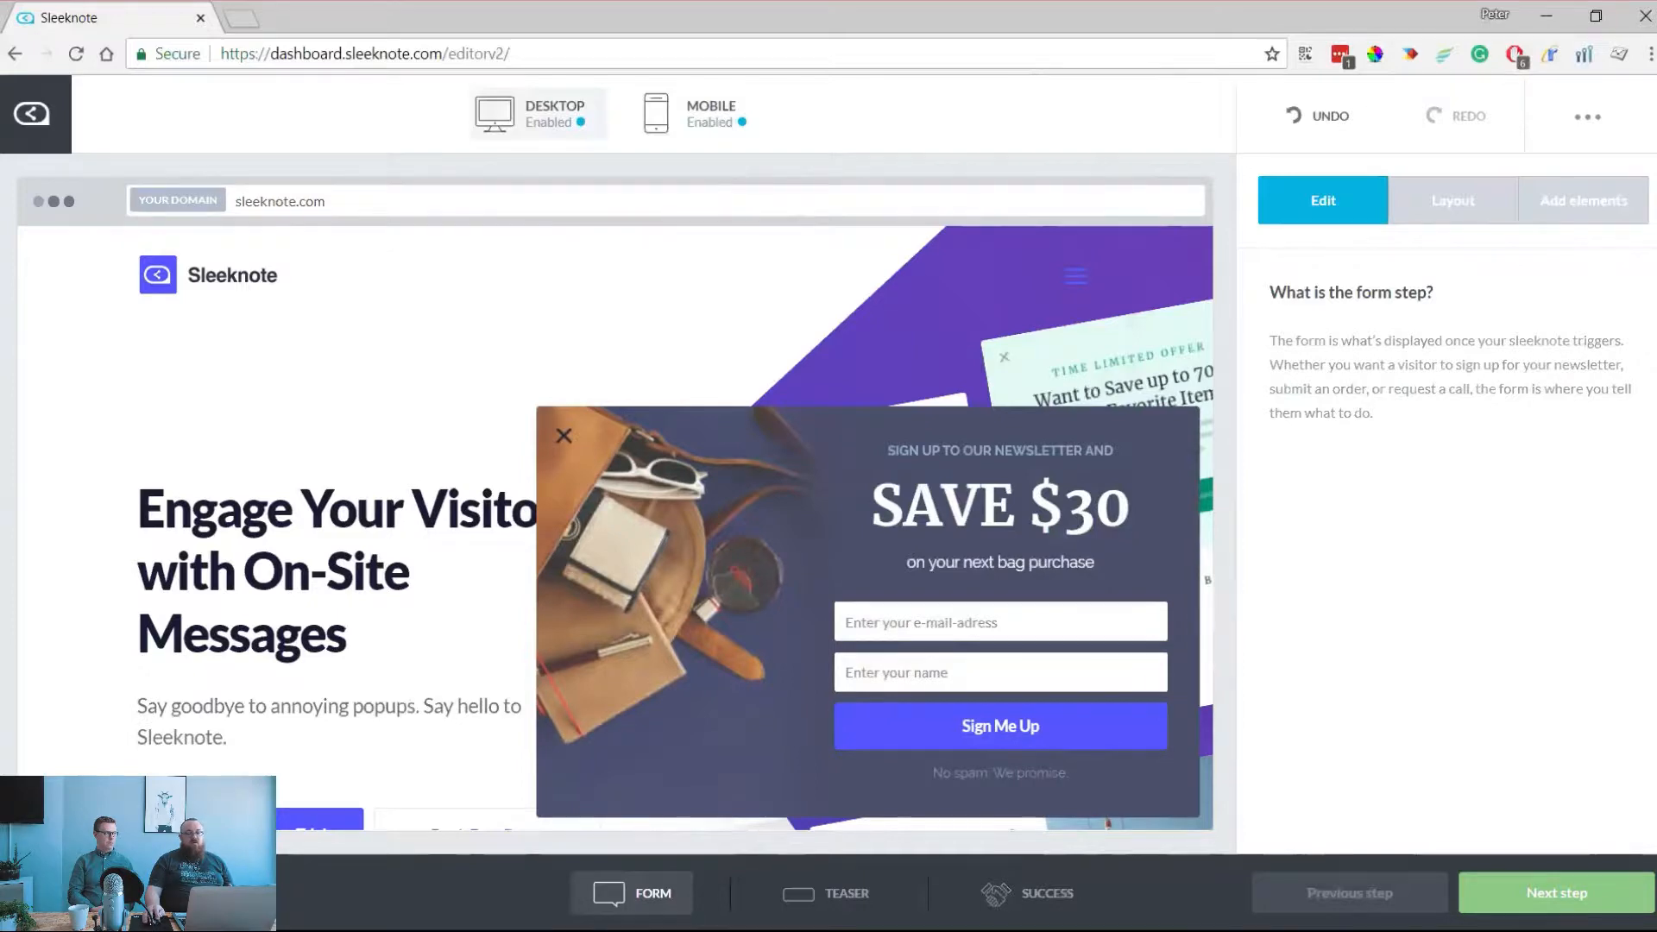
{"action": "left_click", "coordinate": [1556, 892]}
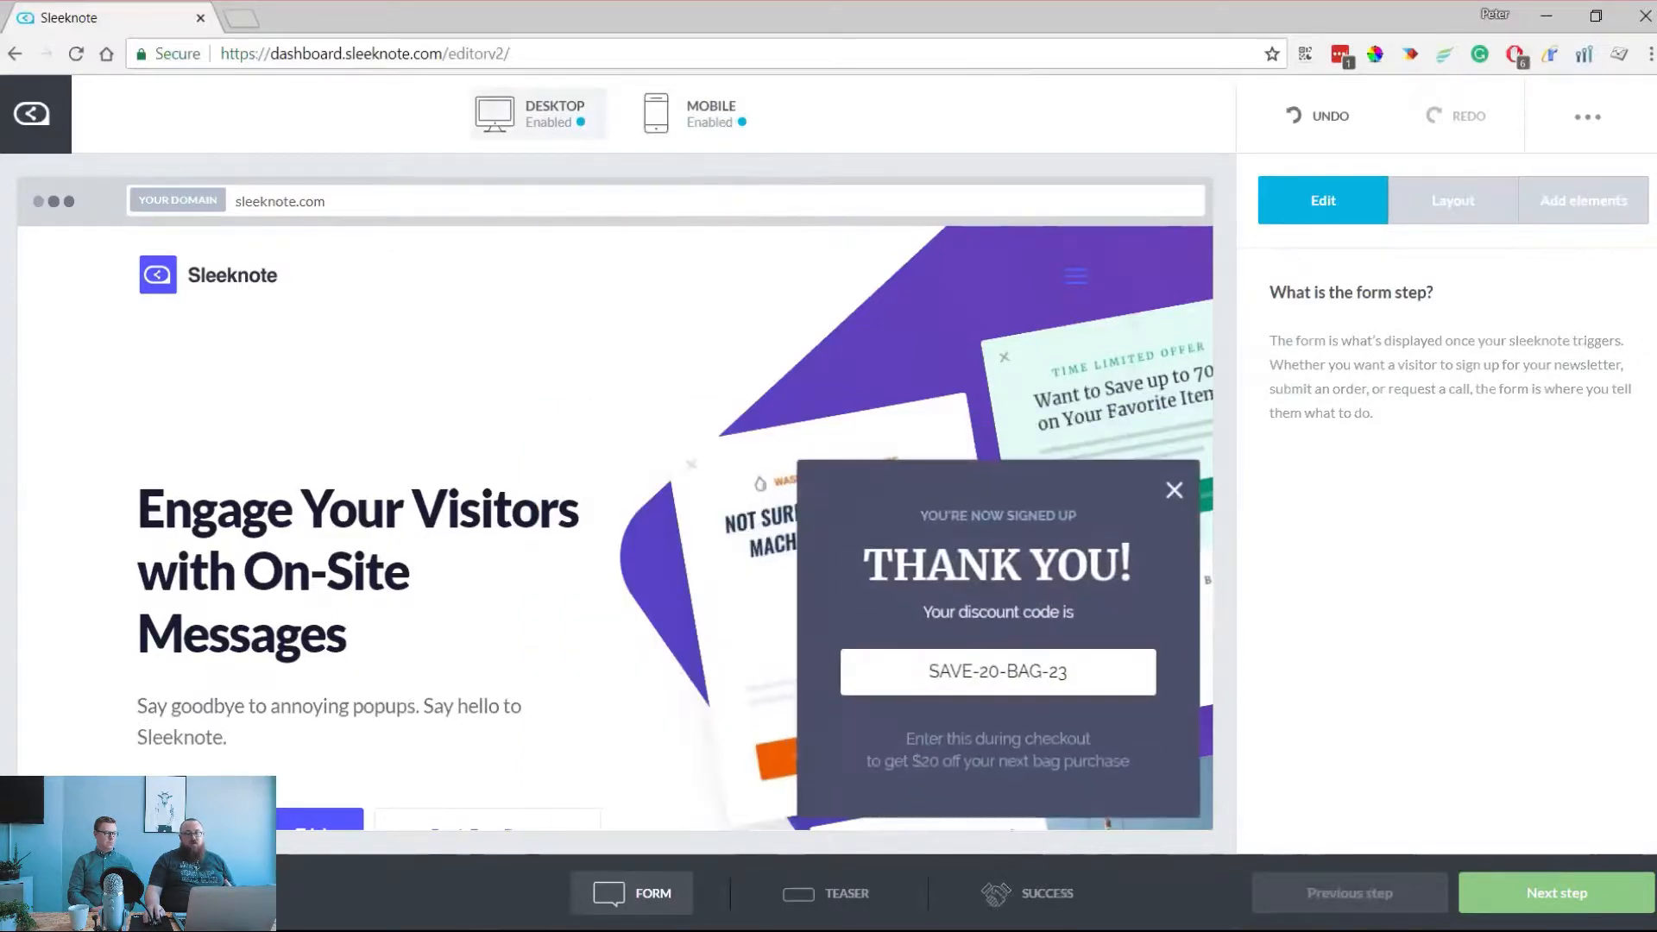
Try the success action "Redirect to url", and switch it back to "Show success step"
{"action": "left_click", "coordinate": [1534, 559]}
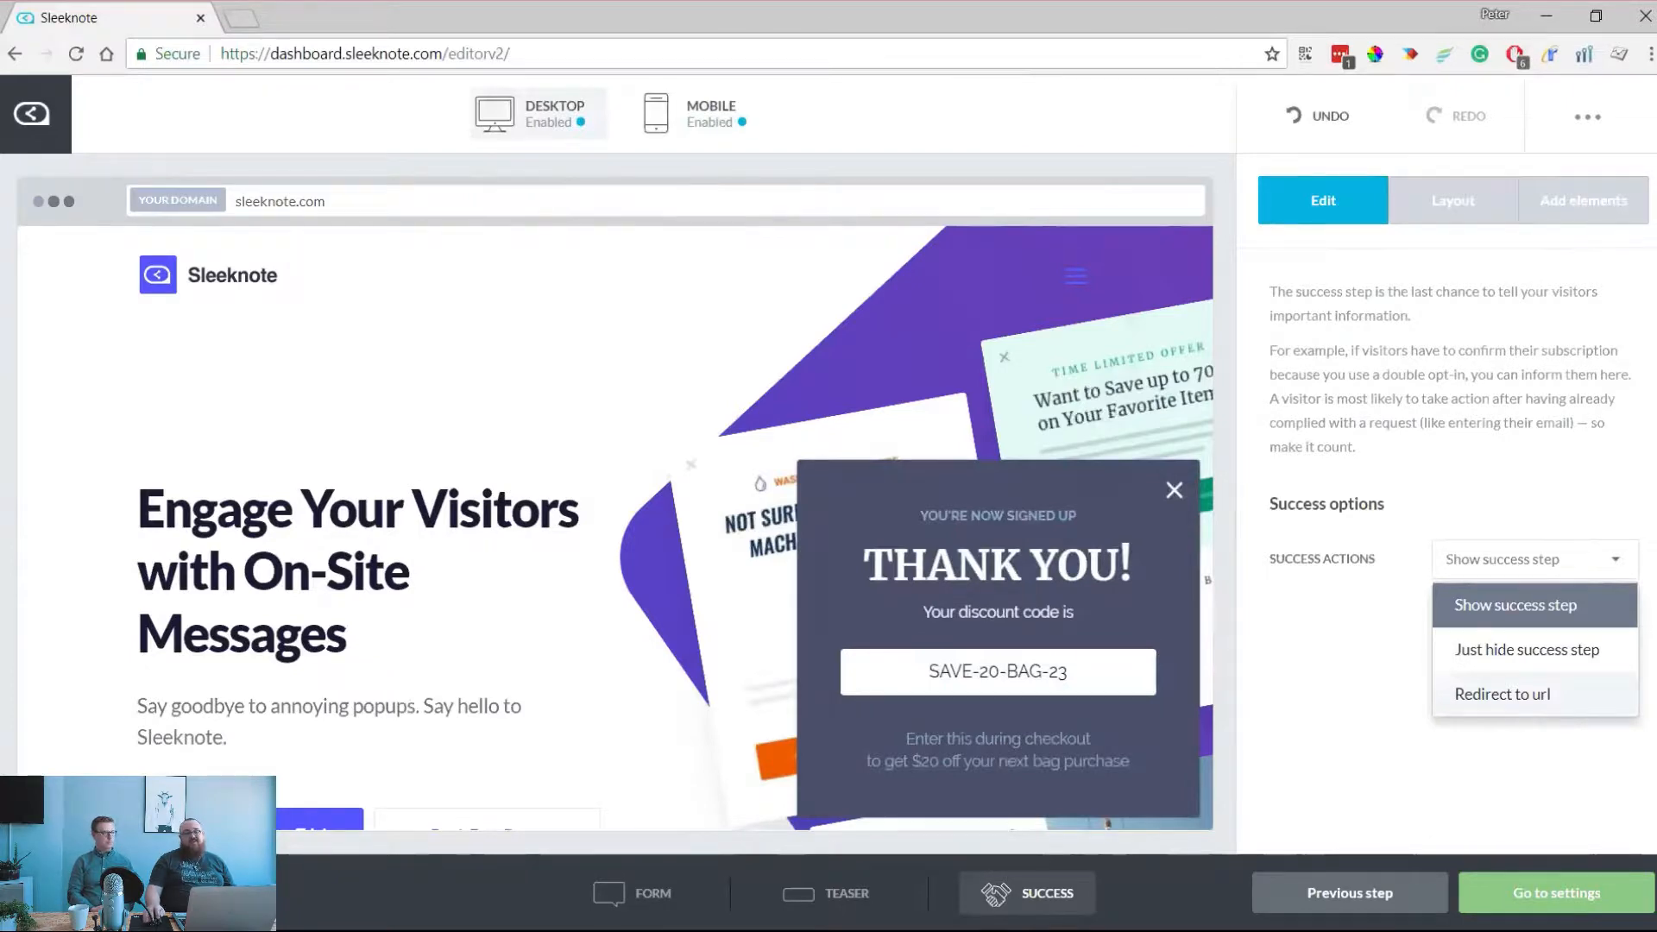
{"action": "left_click", "coordinate": [1502, 693]}
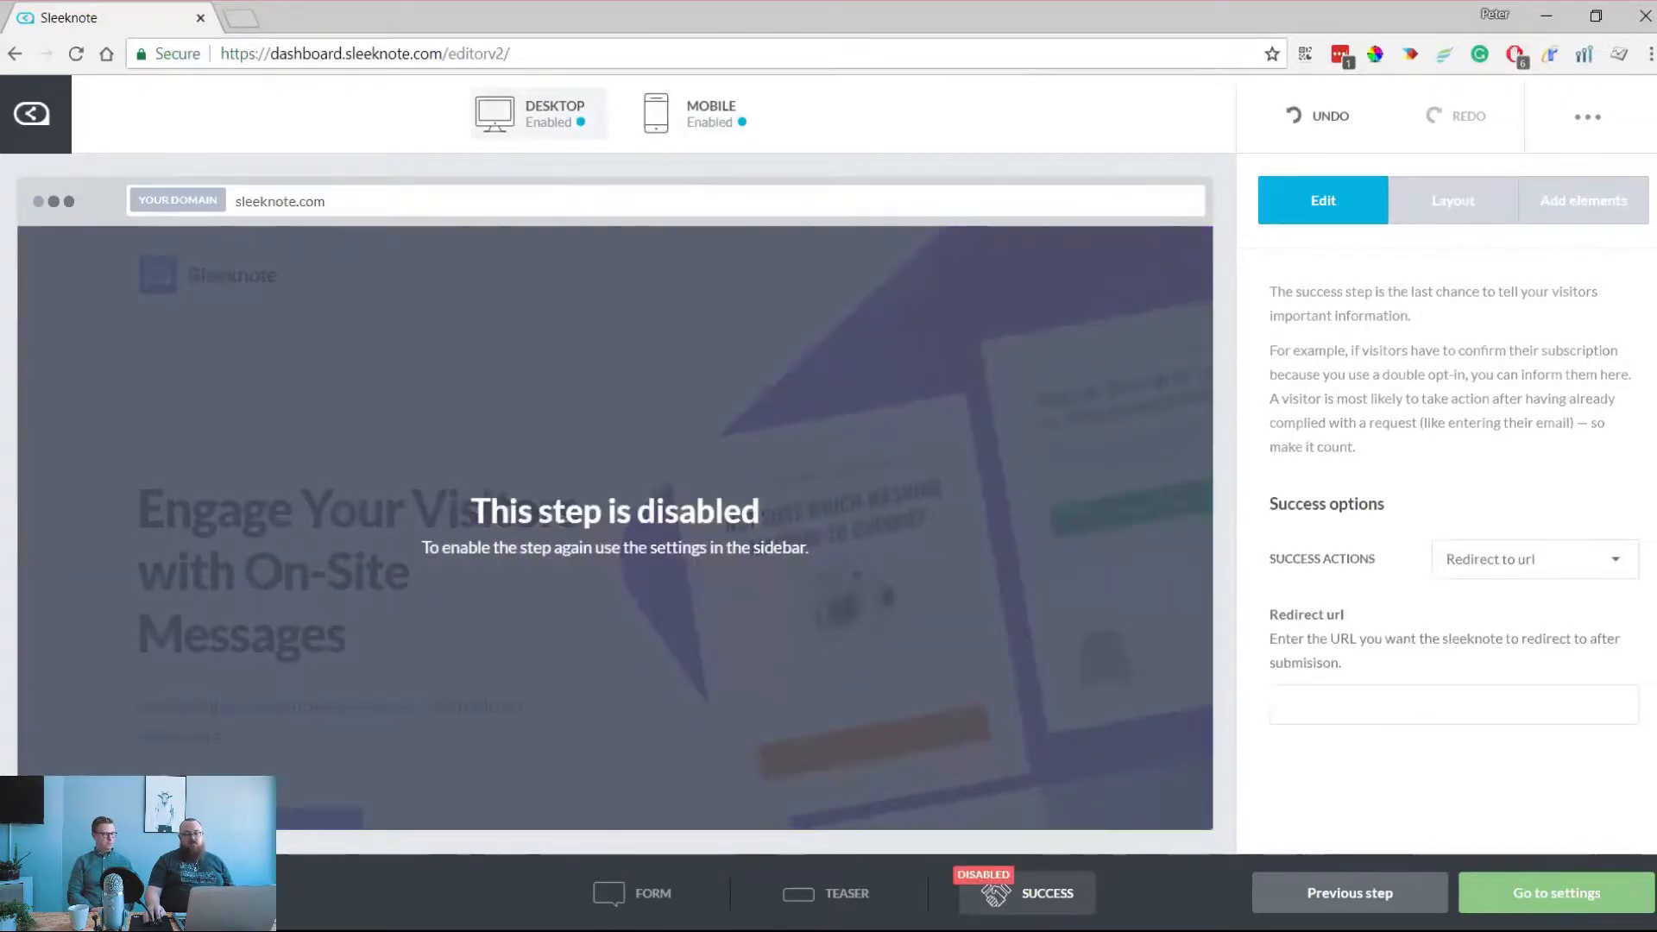
{"action": "left_click", "coordinate": [1283, 705]}
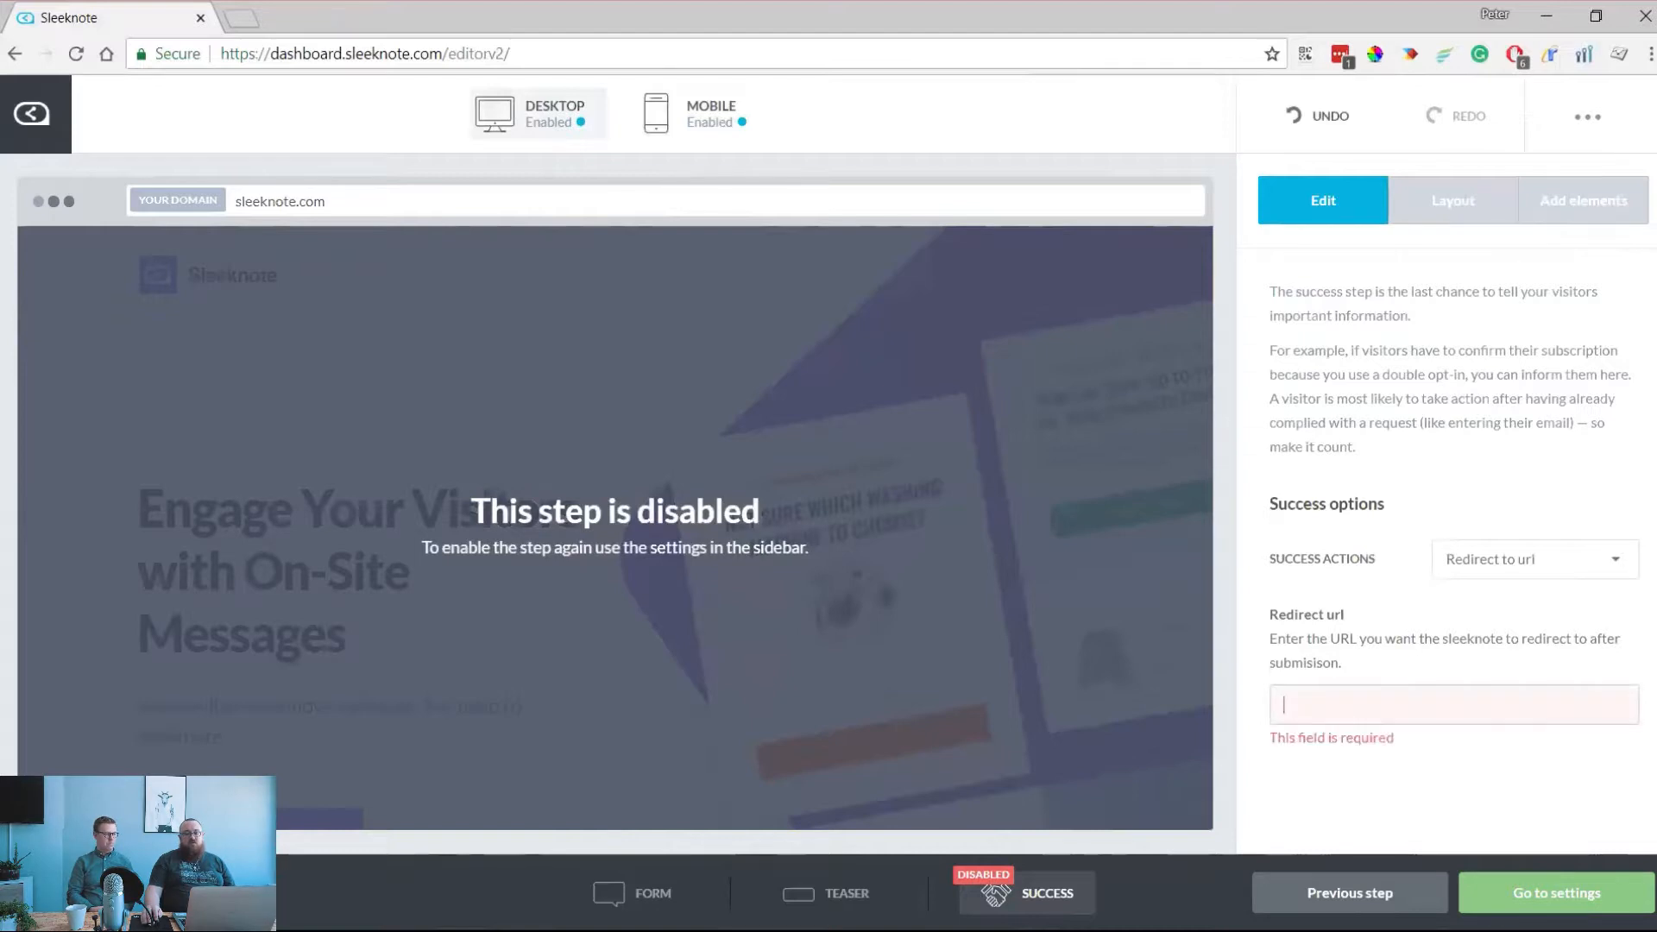
{"action": "left_click", "coordinate": [1534, 560]}
{"action": "left_click", "coordinate": [1516, 603]}
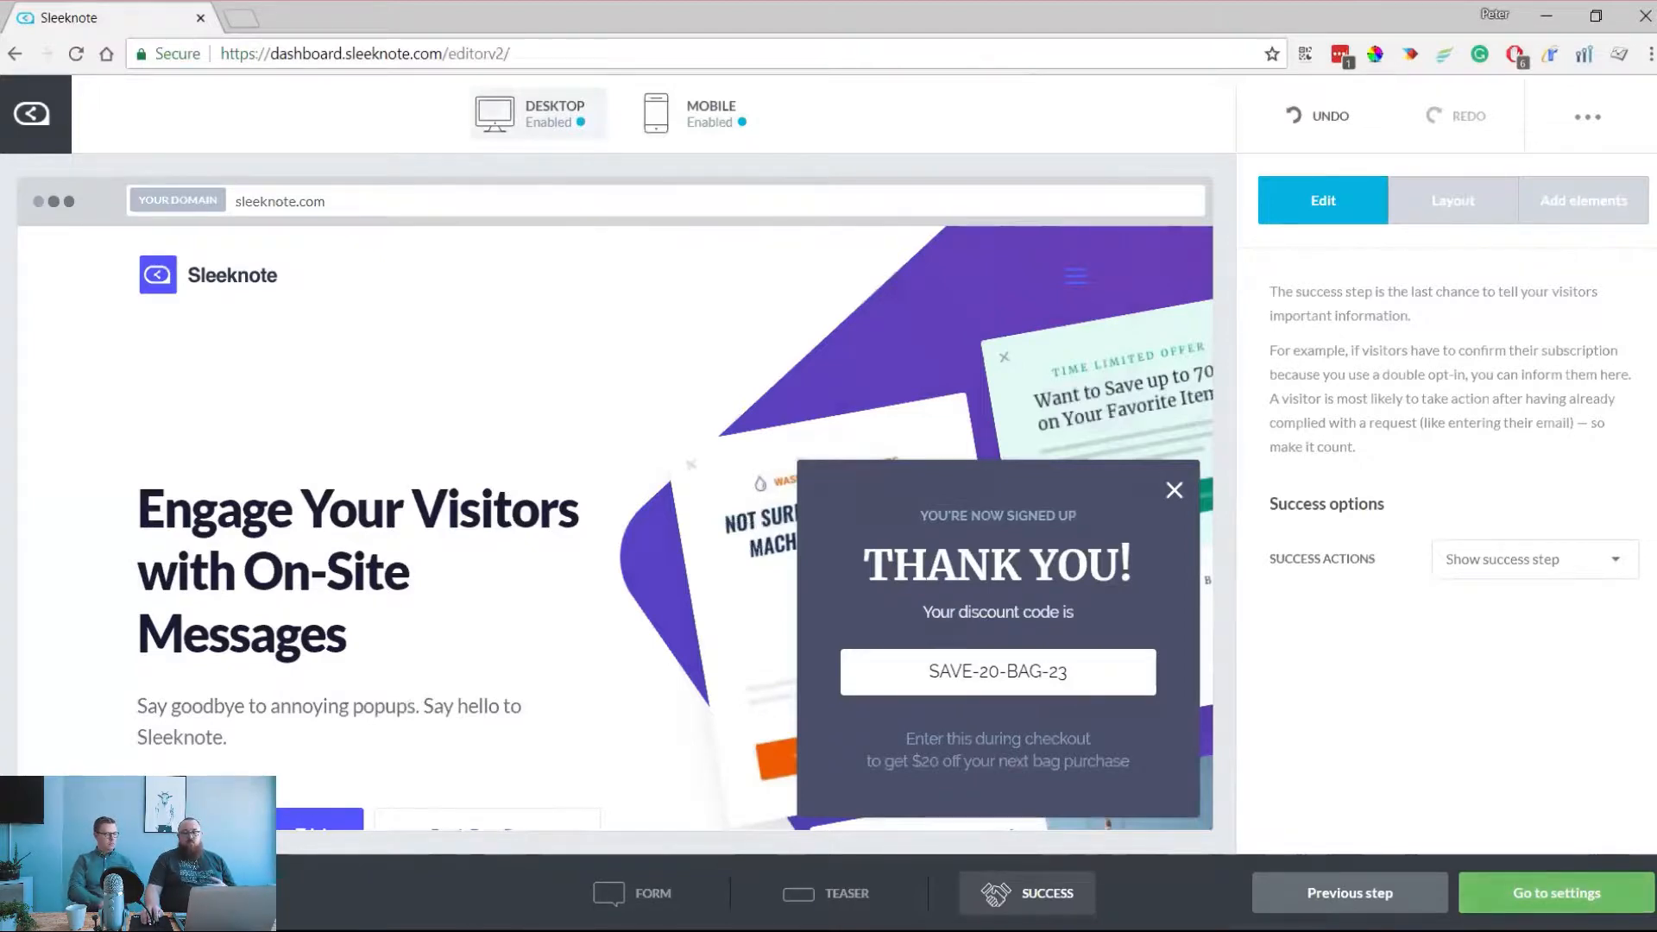
Go on to the sleeknote's settings and name it "30$ OFF"
{"action": "left_click", "coordinate": [1556, 893]}
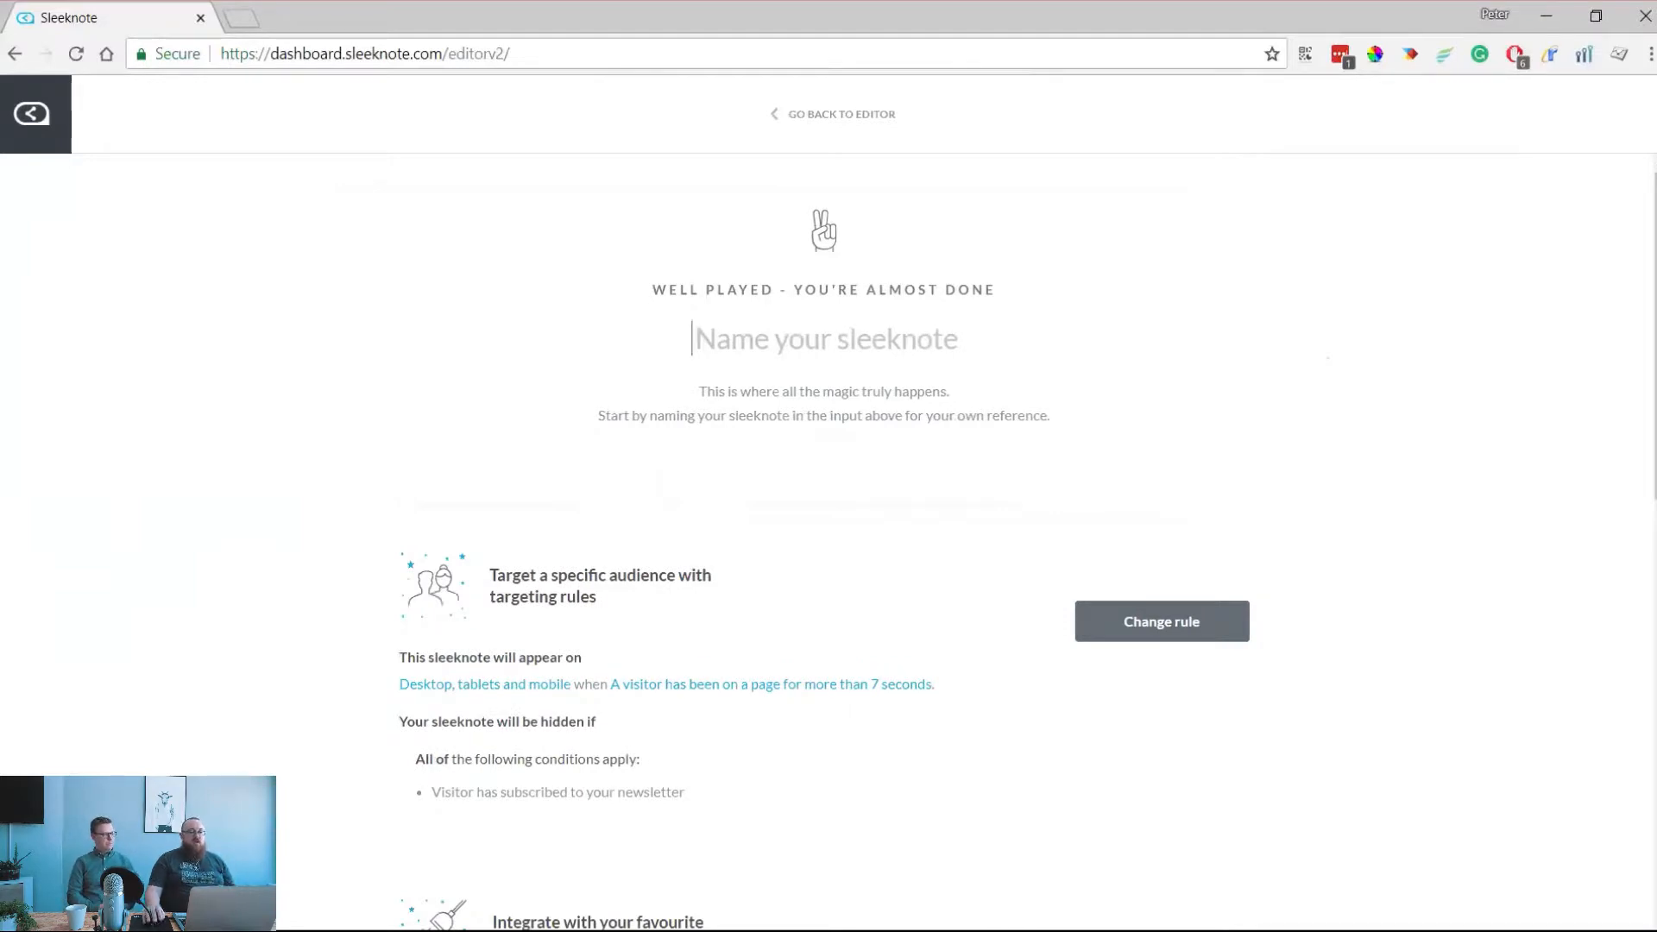
{"action": "scroll", "coordinate": [828, 542], "scroll_direction": "down", "scroll_amount": 1}
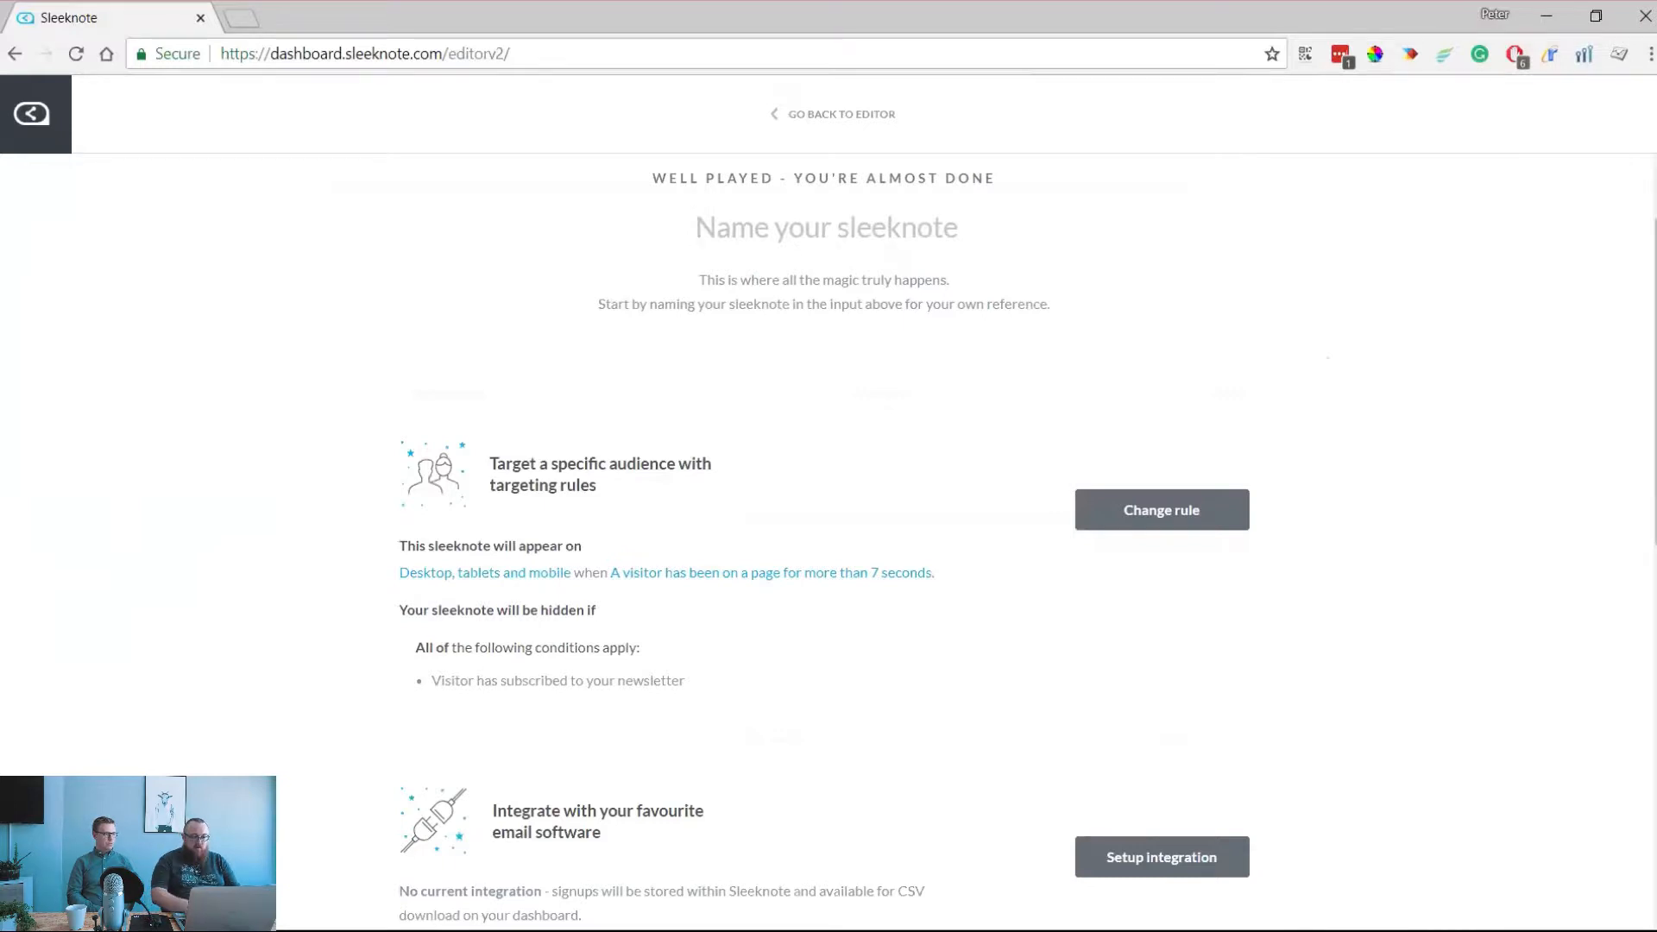
{"action": "type", "text": "30$ OD"}
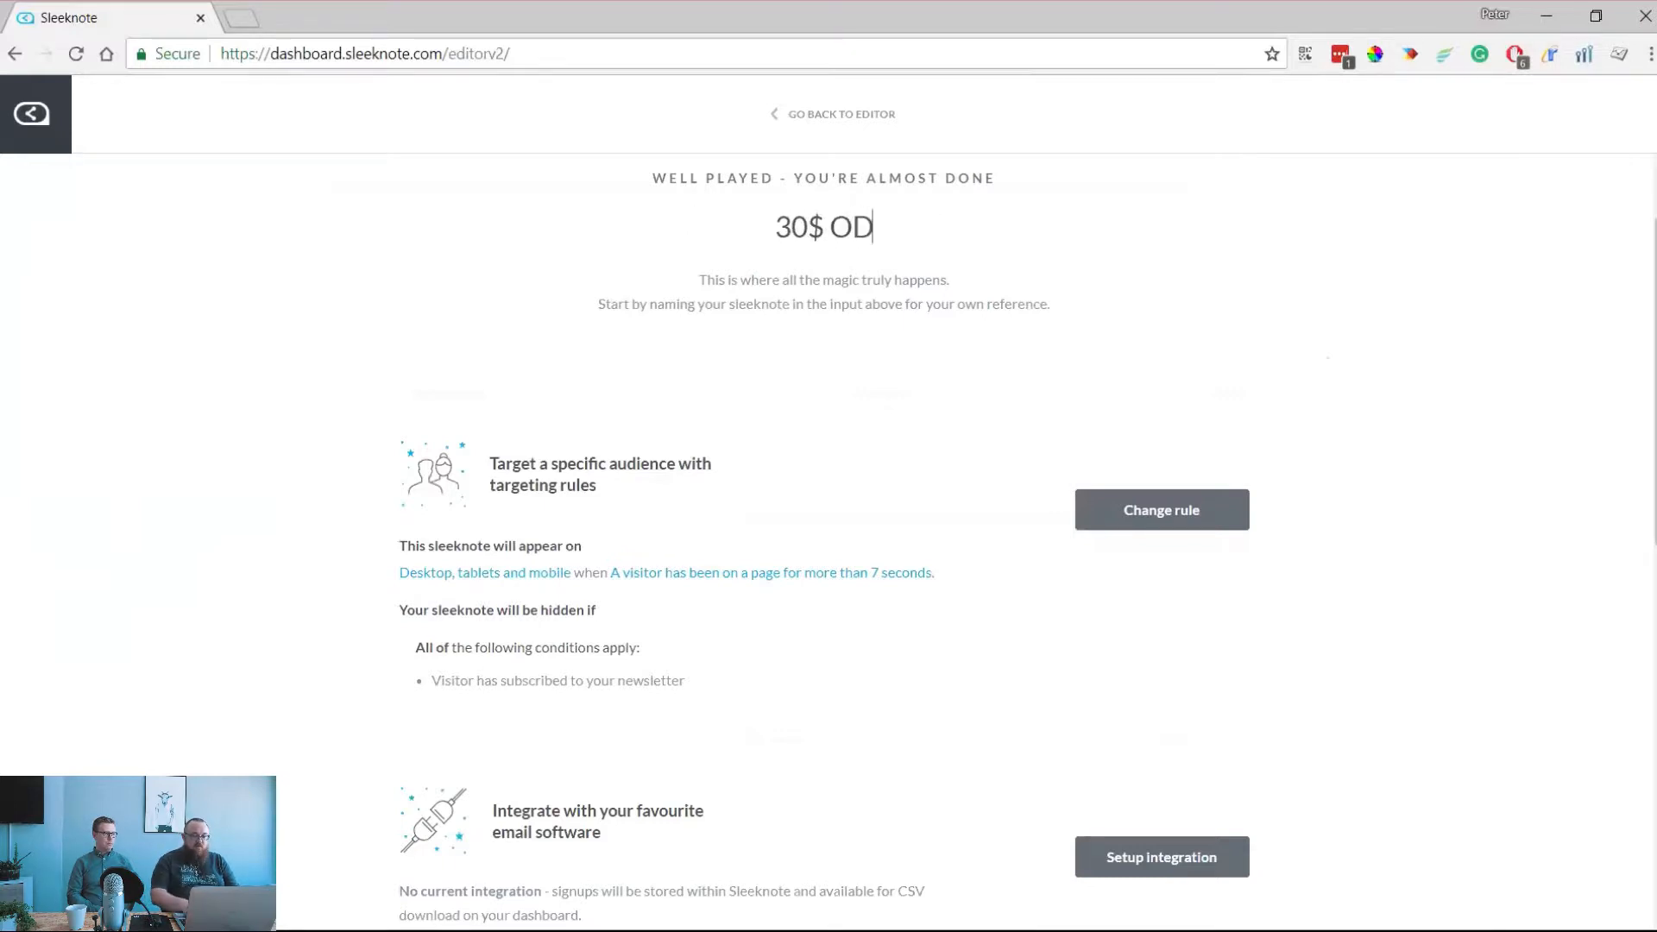
{"action": "key", "text": "BackSpace"}
{"action": "type", "text": "FF"}
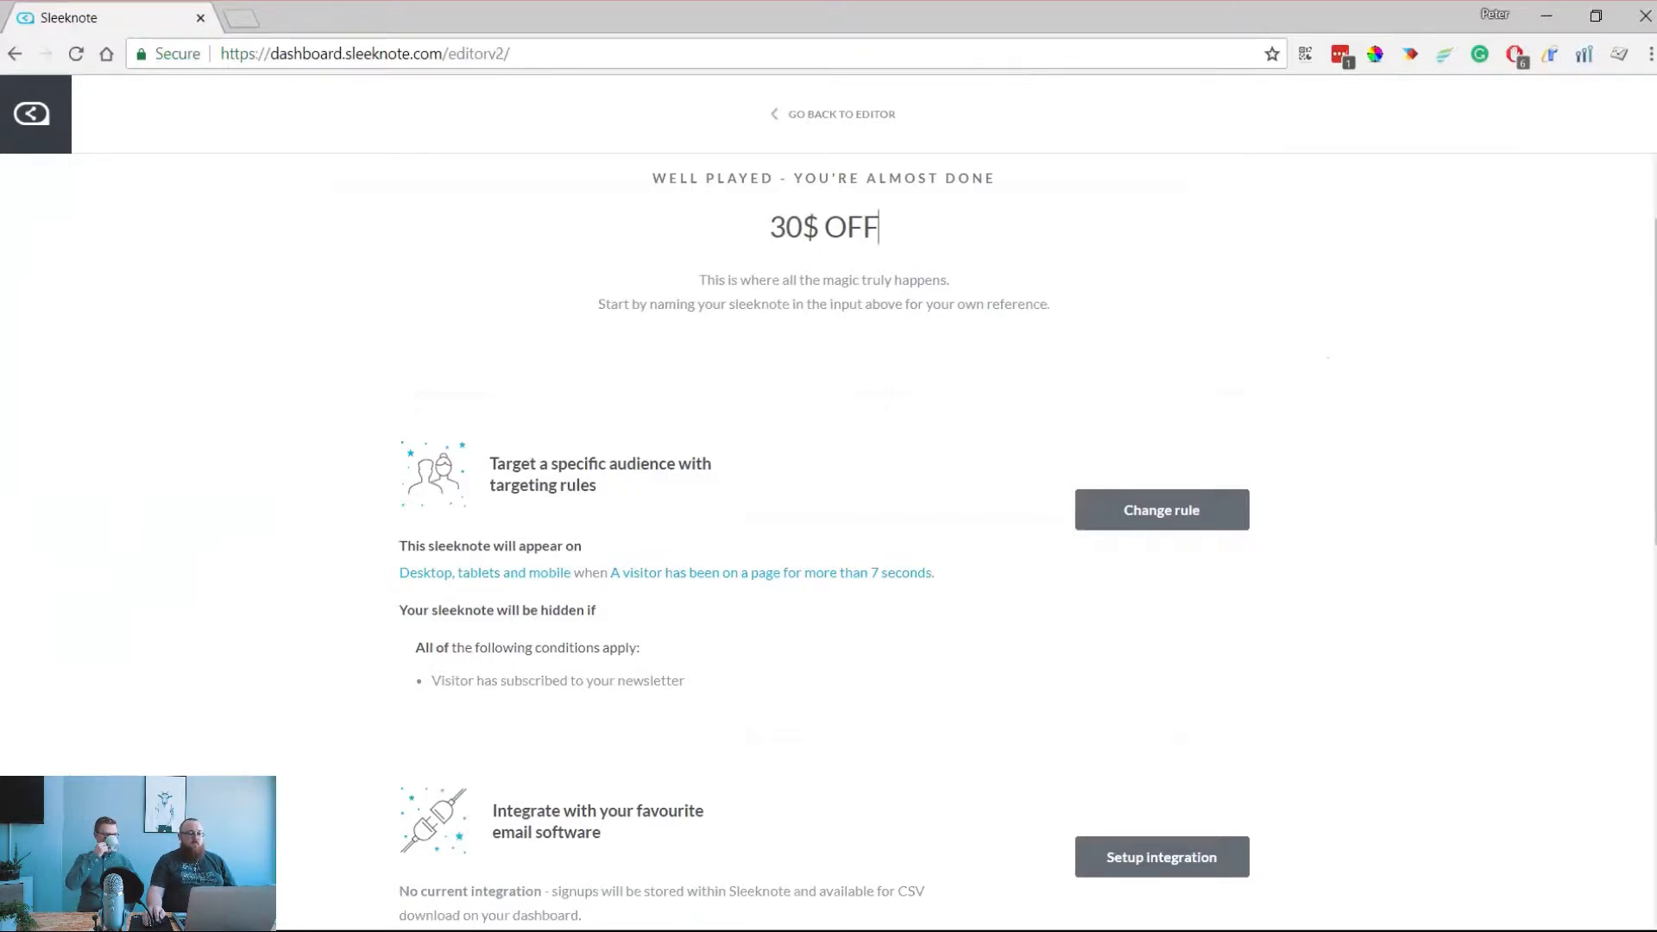
Open the sleeknote's targeting rule for changes and review the triggers that can be added
{"action": "scroll", "coordinate": [828, 518], "scroll_direction": "down", "scroll_amount": 1}
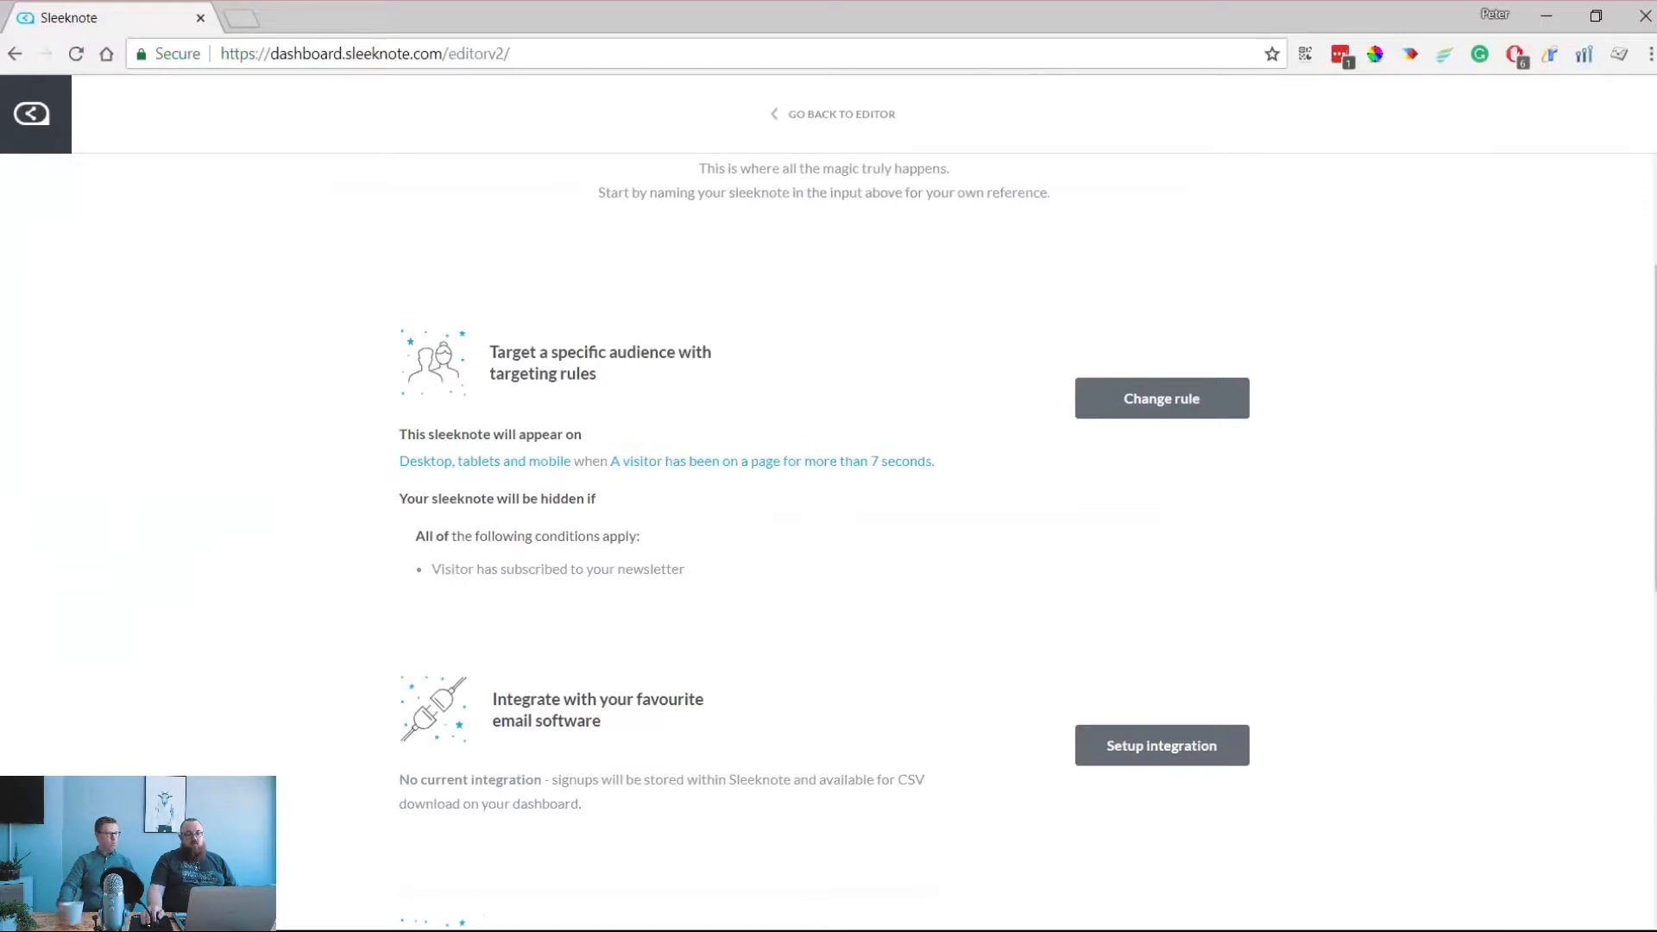
{"action": "left_click", "coordinate": [1162, 397]}
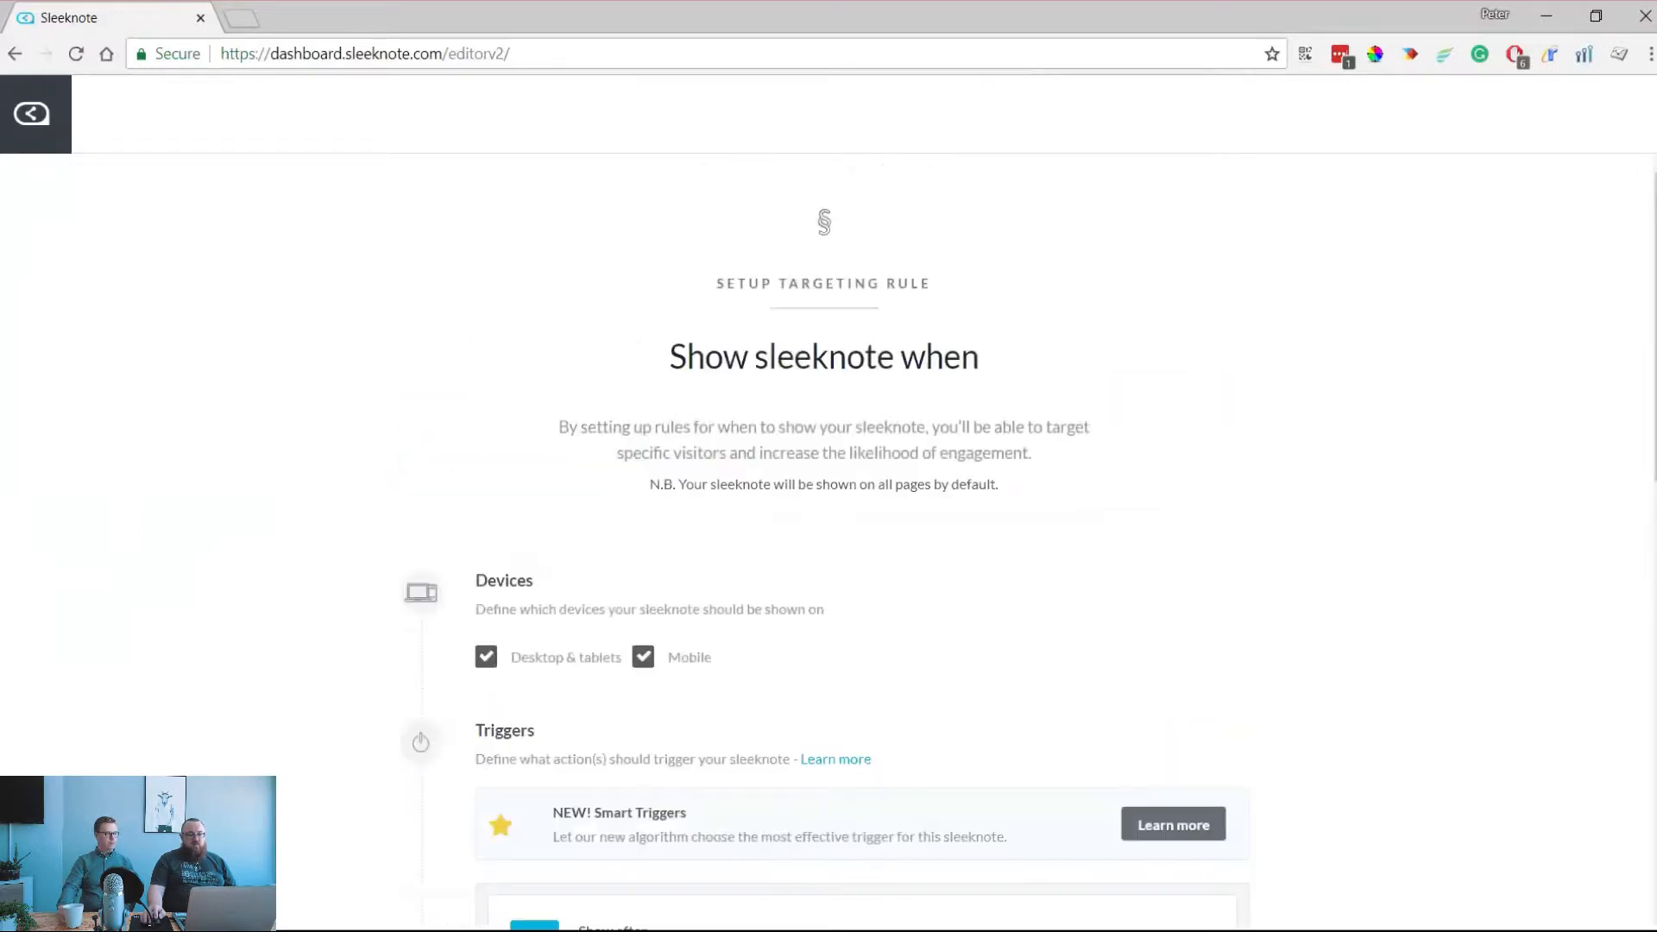
{"action": "scroll", "coordinate": [828, 517], "scroll_direction": "down", "scroll_amount": 4}
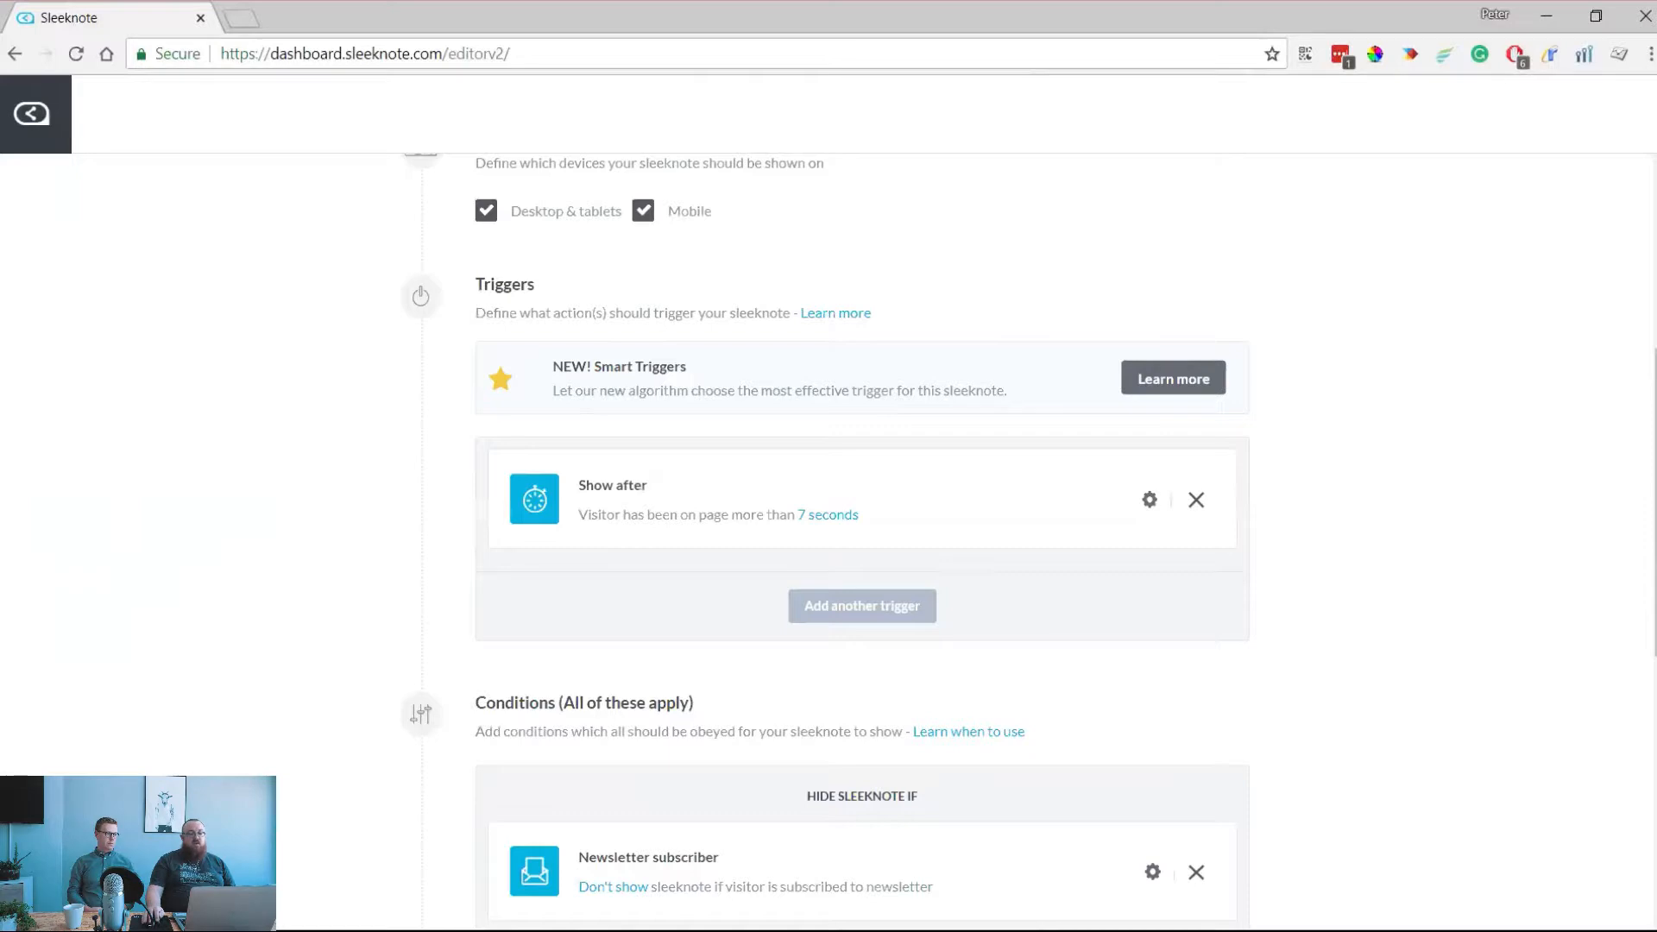
{"action": "left_click", "coordinate": [862, 606]}
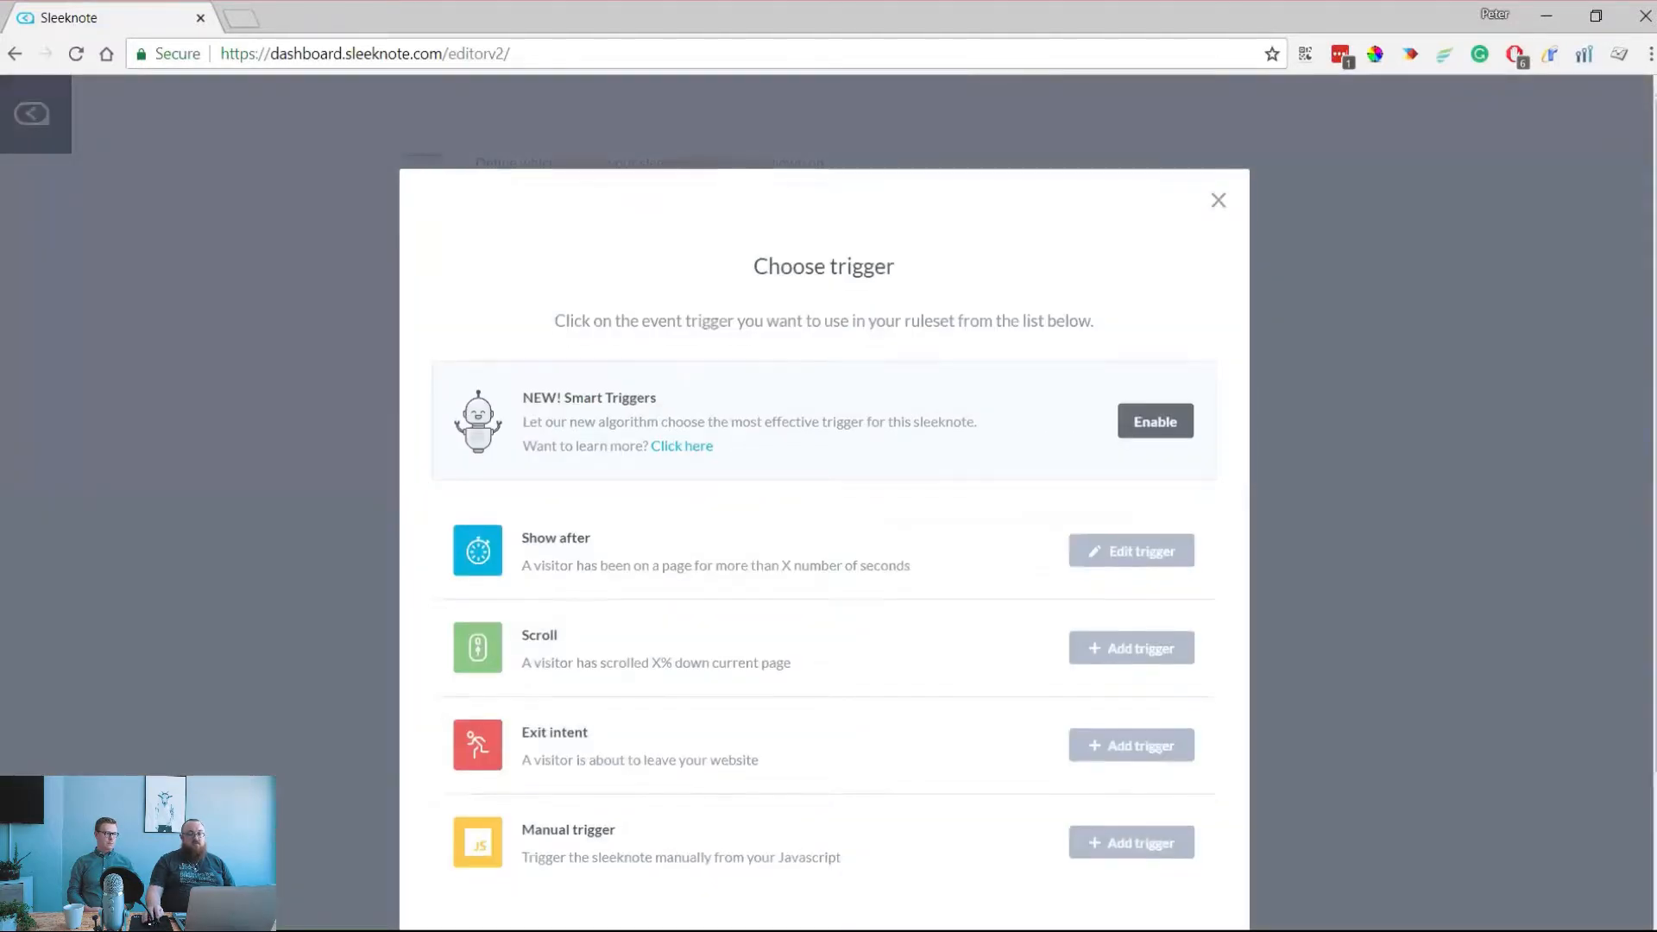
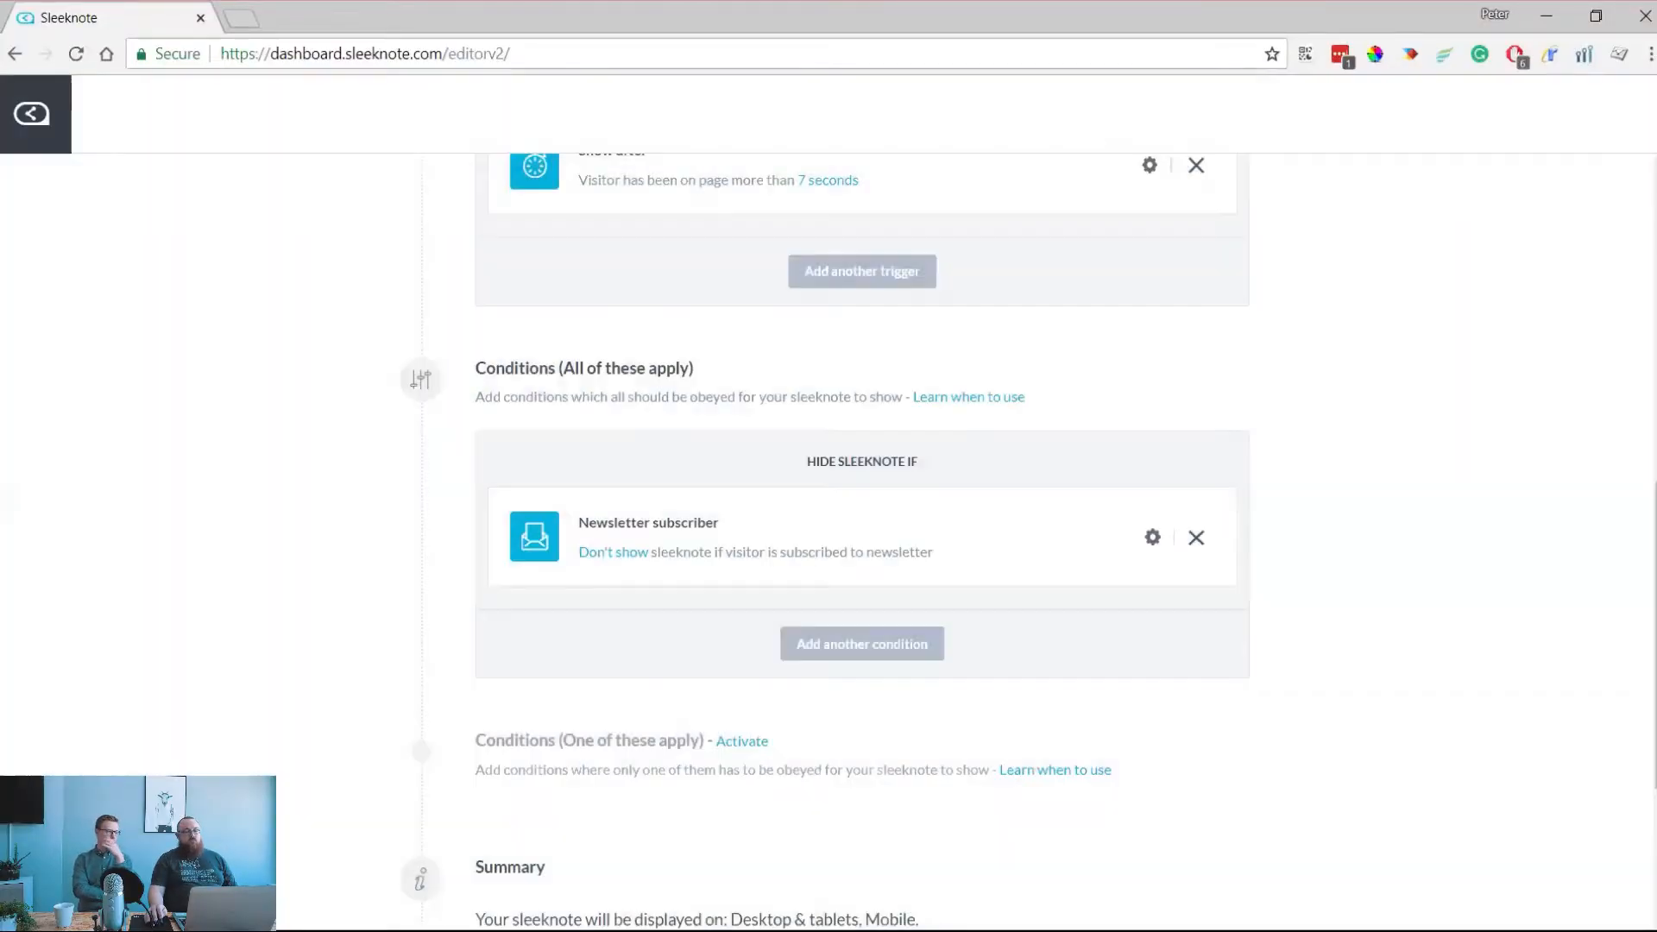
Start a Specific URL condition under the all-apply conditions and add sleeknote.com/blog to its Show on list
{"action": "scroll", "coordinate": [862, 532], "scroll_direction": "down", "scroll_amount": 2}
{"action": "left_click", "coordinate": [862, 532]}
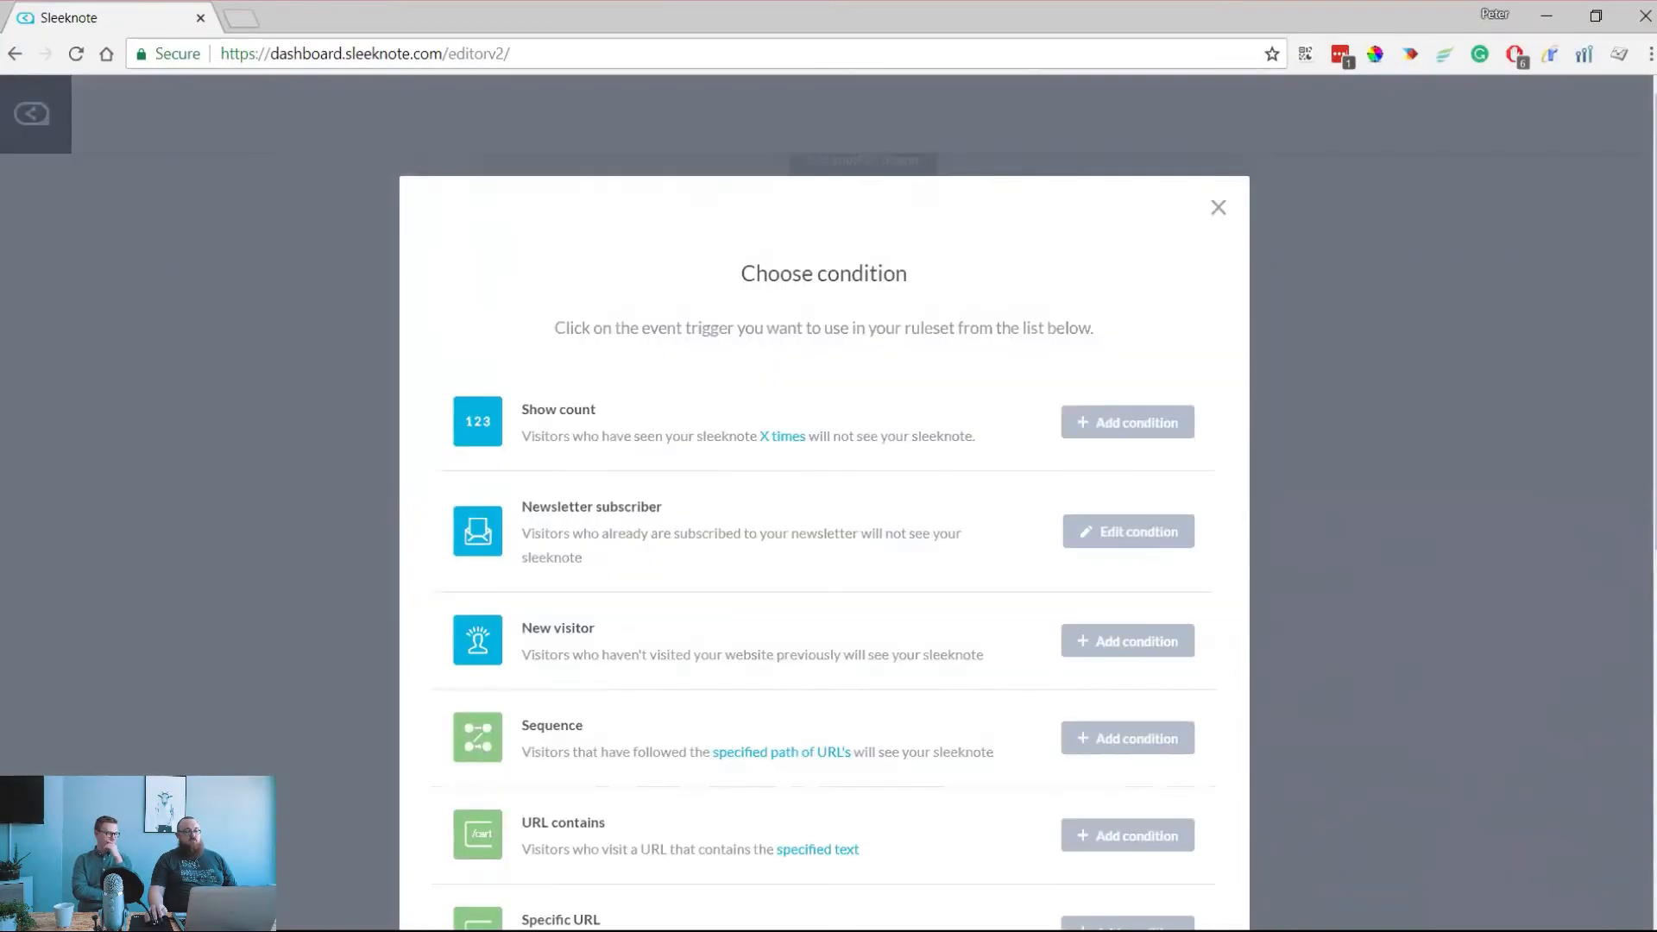
{"action": "scroll", "coordinate": [824, 517], "scroll_direction": "down", "scroll_amount": 2}
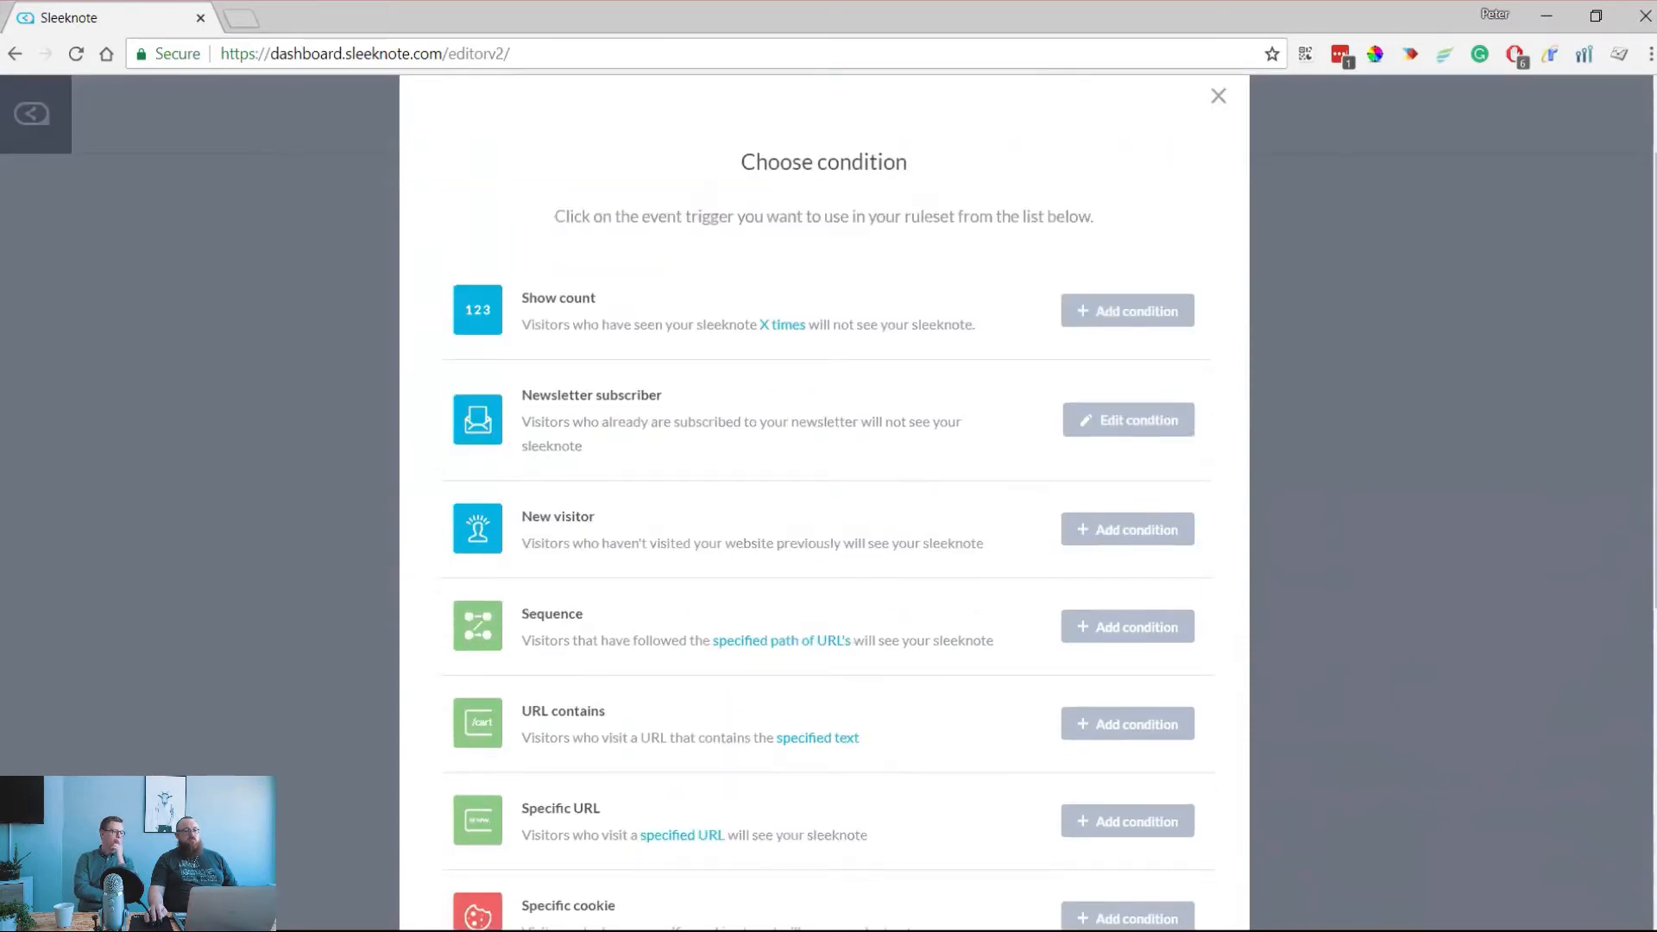
{"action": "scroll", "coordinate": [824, 518], "scroll_direction": "down", "scroll_amount": 2}
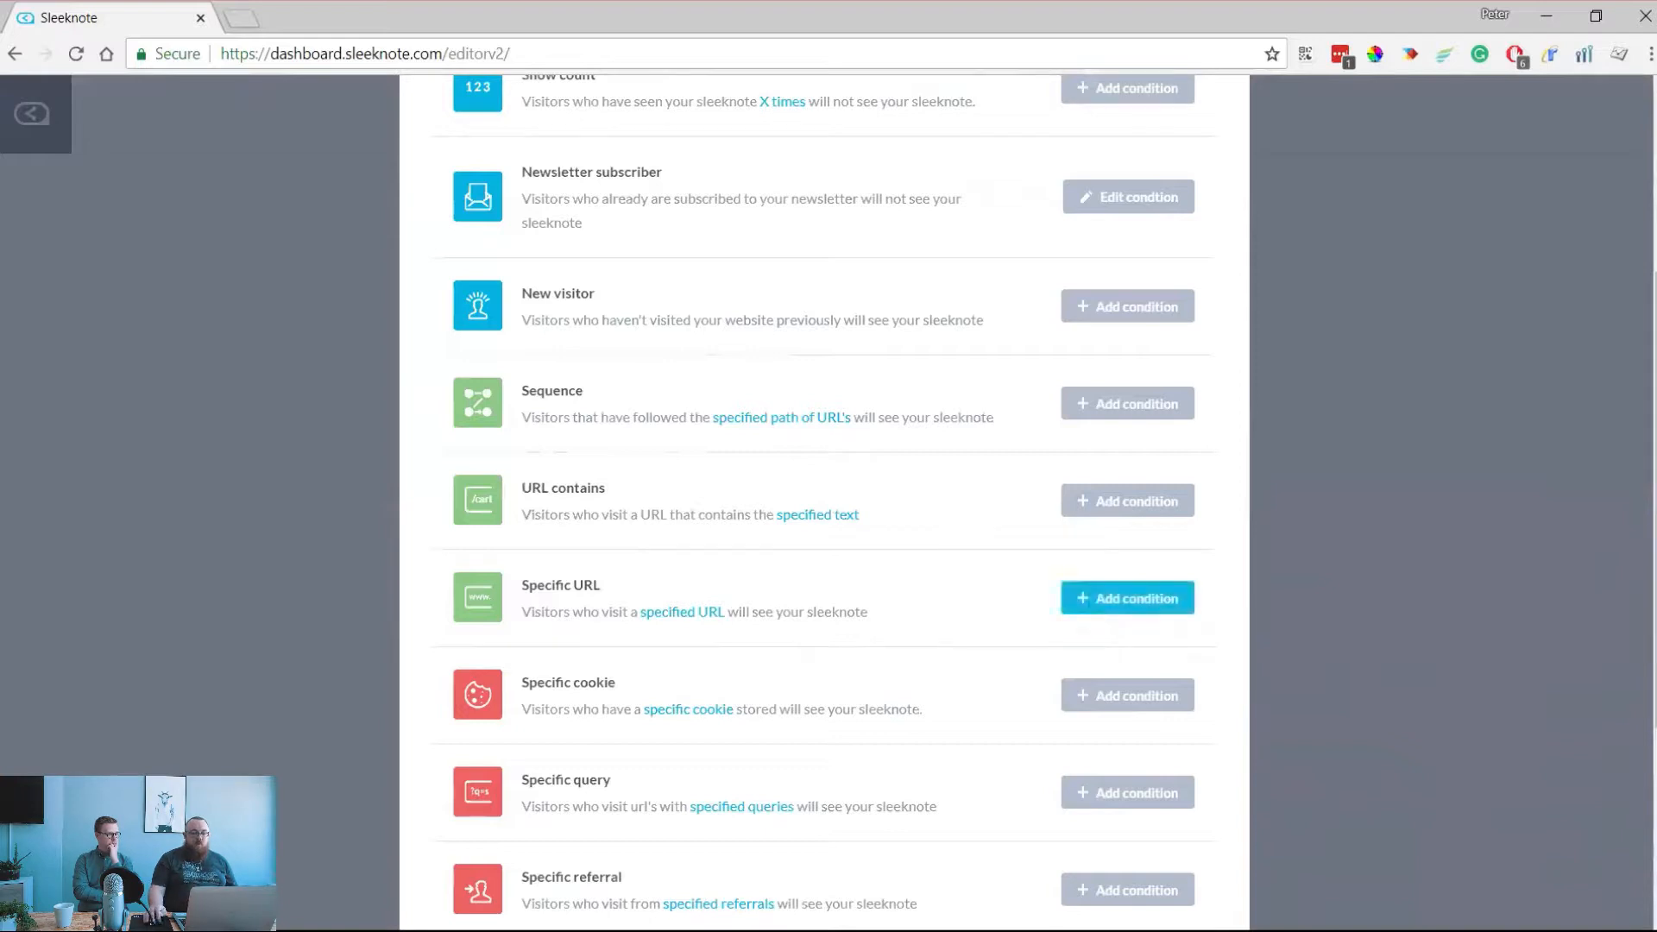
{"action": "left_click", "coordinate": [1127, 598]}
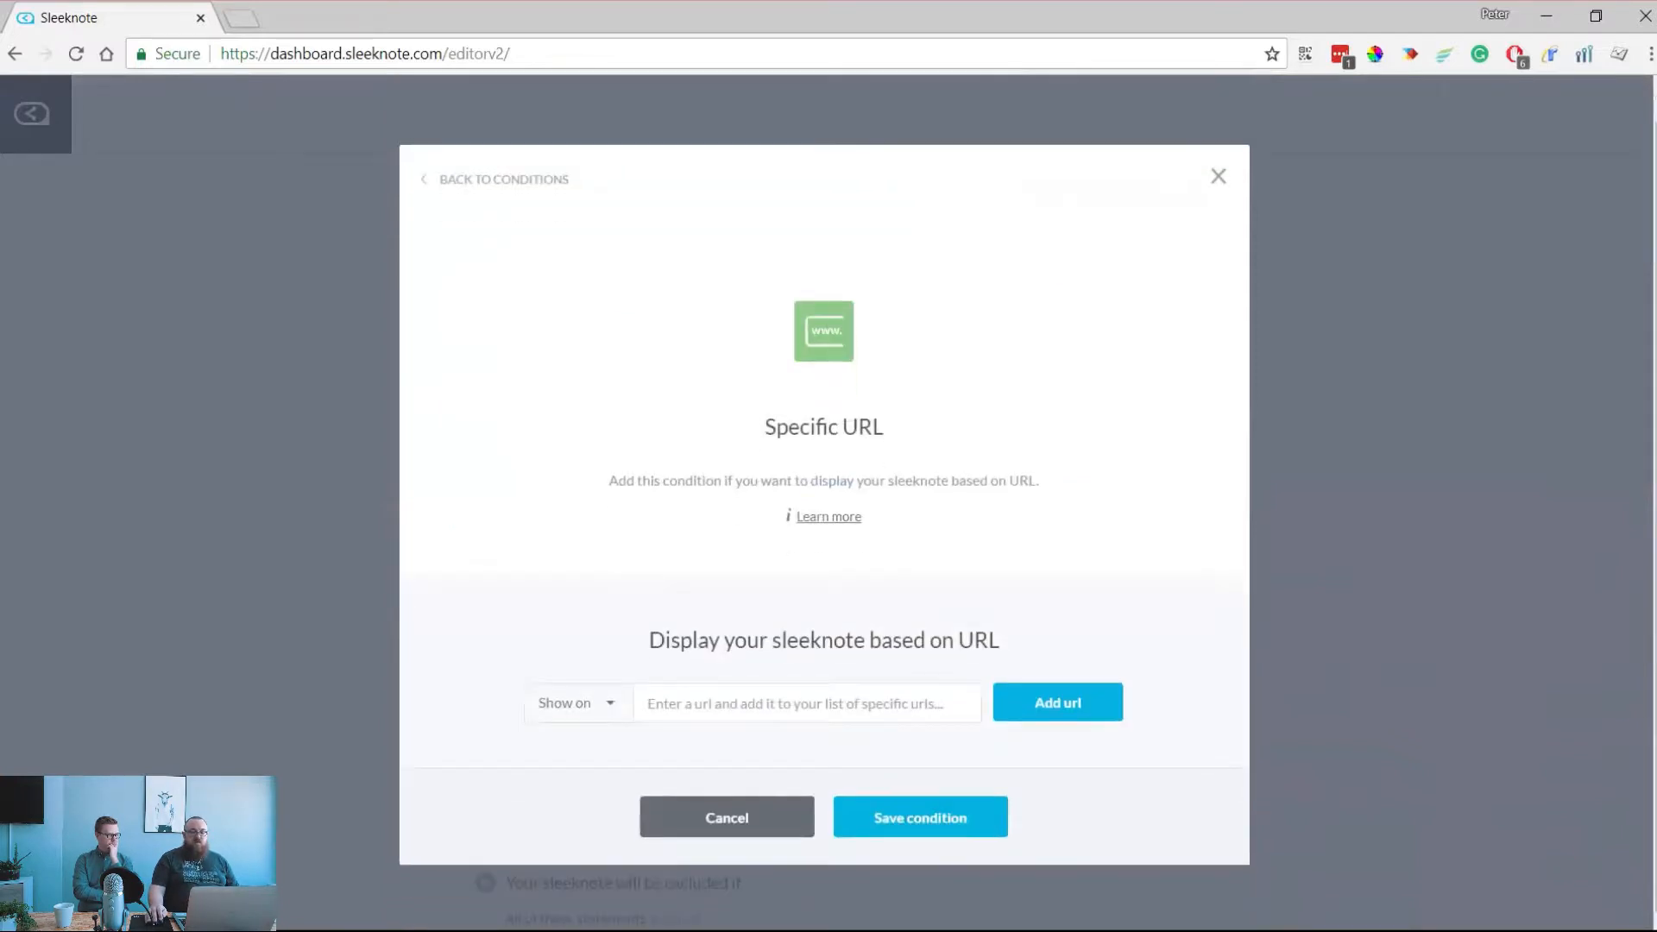
{"action": "type", "text": "SLEEKNOTE"}
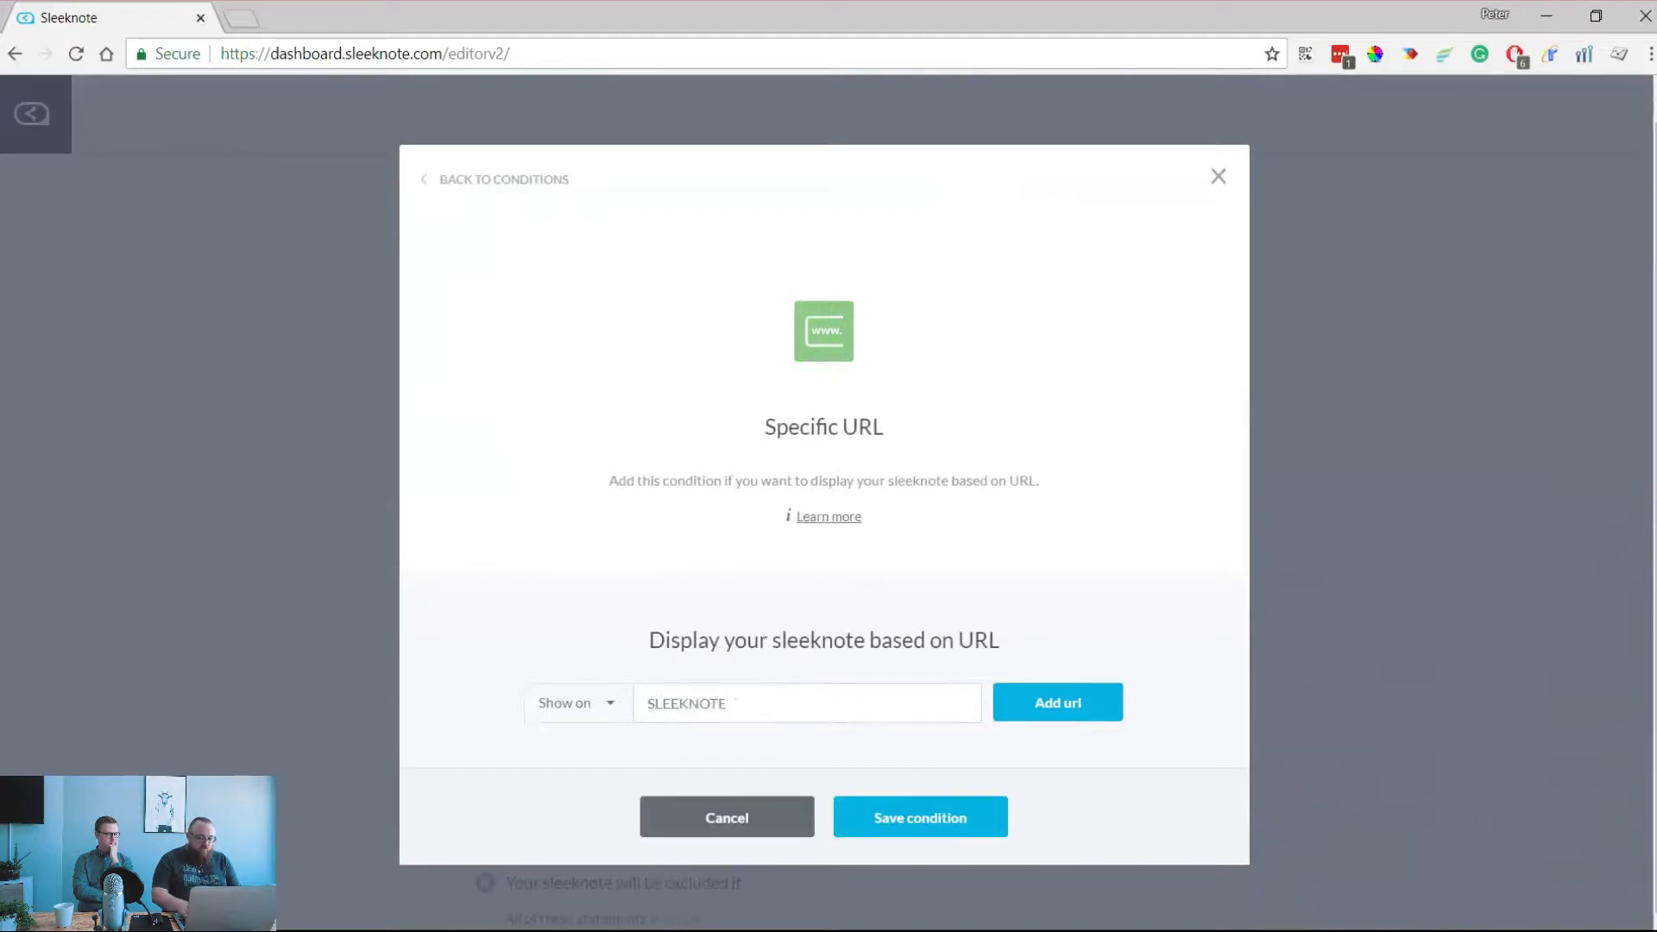
{"action": "key", "text": "BackSpace"}
{"action": "key", "text": "BackSpace"}
{"action": "key", "text": "BackSpace"}
{"action": "key", "text": "BackSpace"}
{"action": "key", "text": "BackSpace"}
{"action": "key", "text": "BackSpace"}
{"action": "key", "text": "BackSpace"}
{"action": "key", "text": "BackSpace"}
{"action": "key", "text": "BackSpace"}
{"action": "type", "text": "slee"}
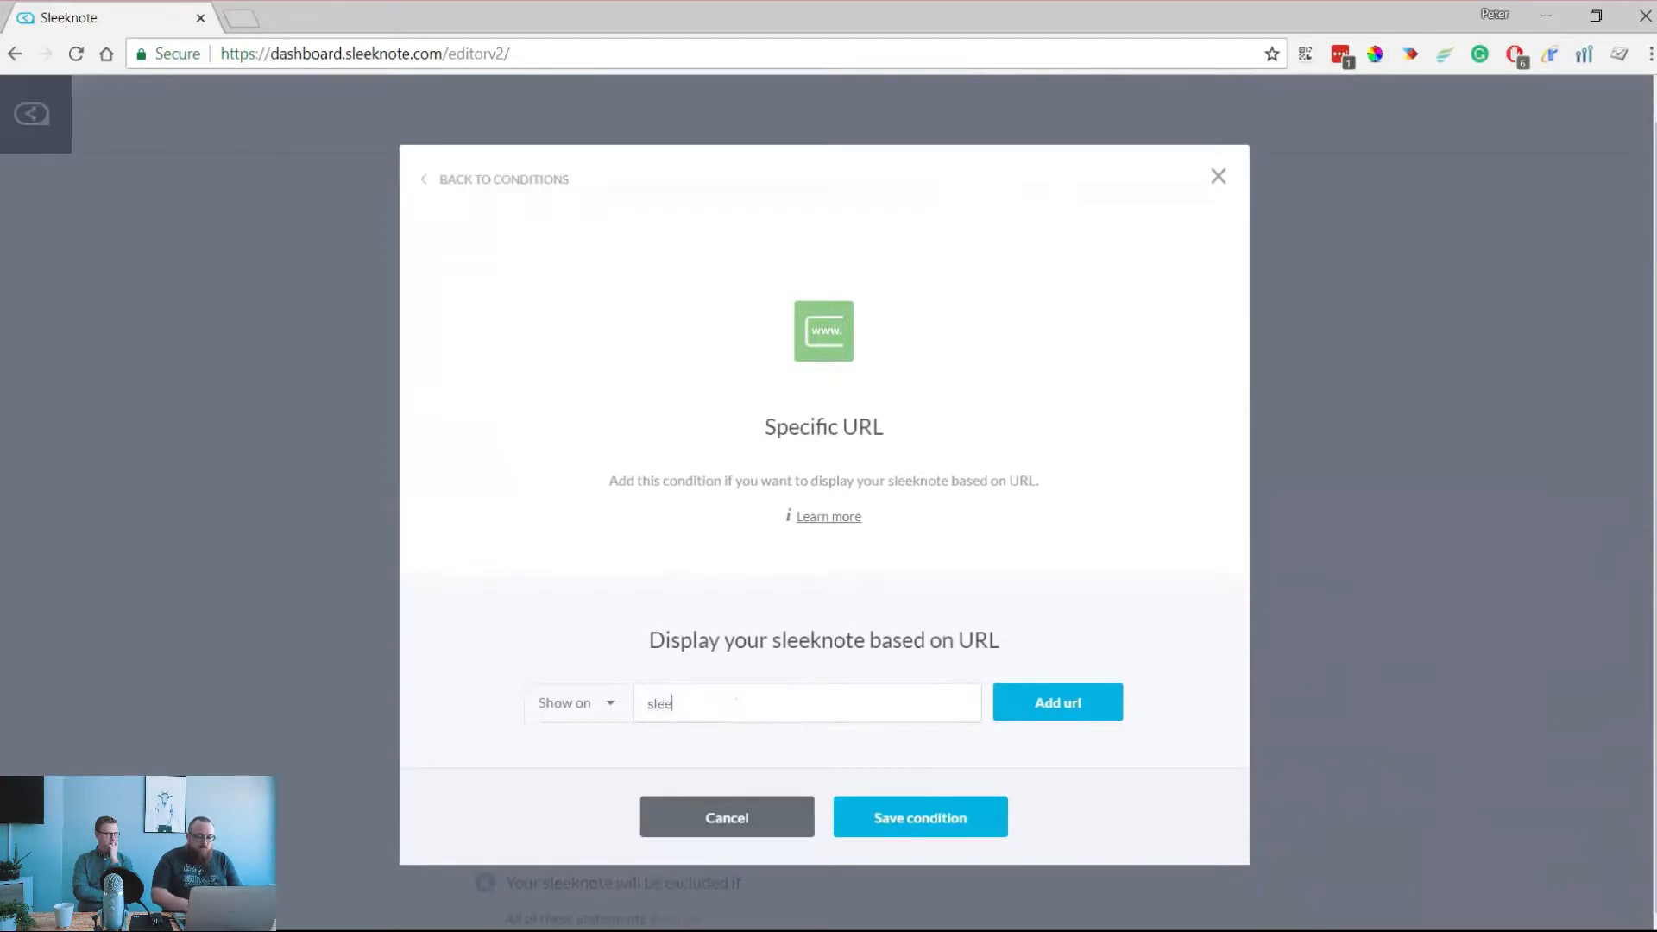
{"action": "type", "text": "knote.com/blog"}
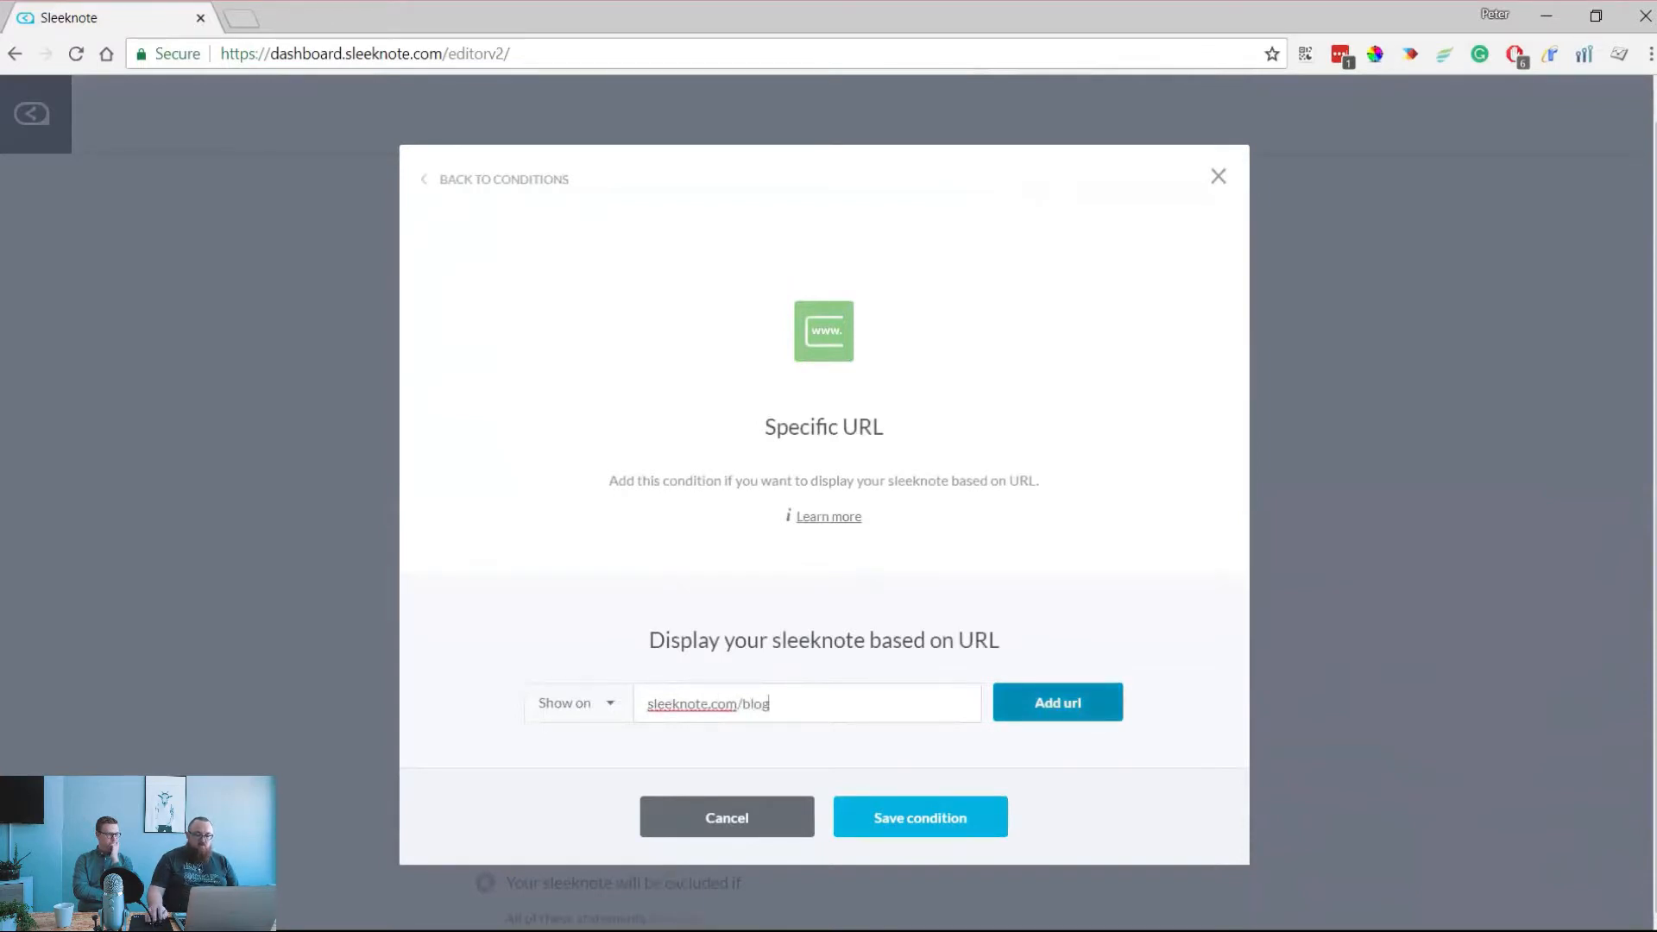
{"action": "key", "text": "Return"}
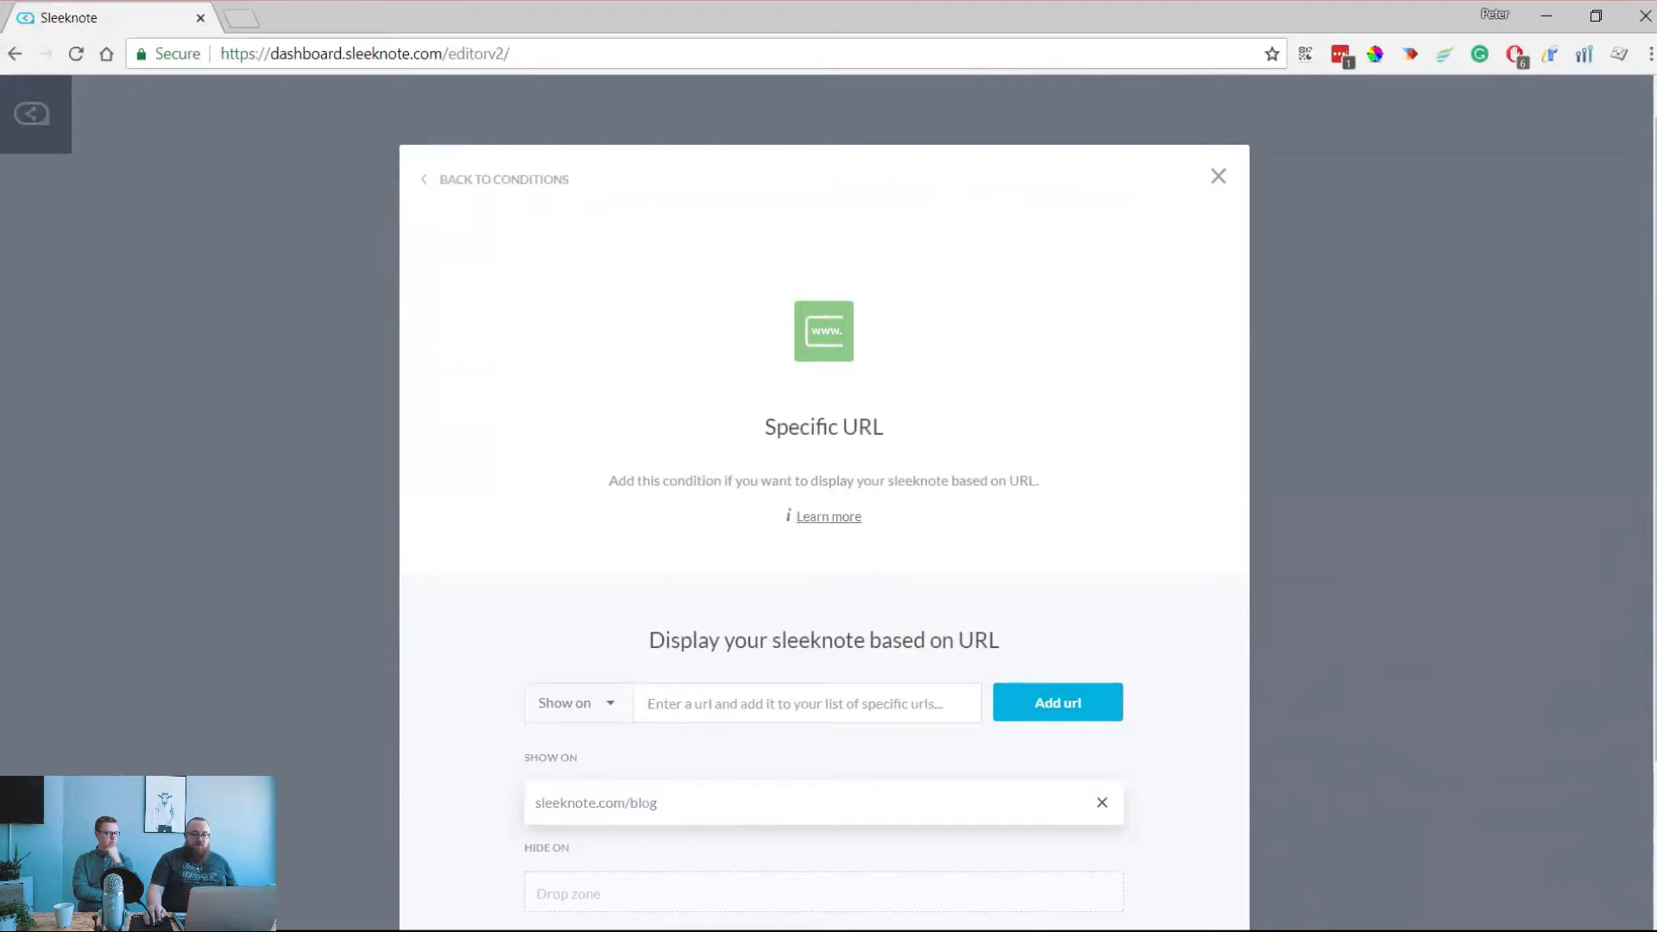
Remove sleeknote.com/blog from the Show on list and enter sleeknote.com/blog* as the URL instead
{"action": "triple_click", "coordinate": [595, 802]}
{"action": "key", "text": "ctrl+c"}
{"action": "left_click", "coordinate": [1102, 803]}
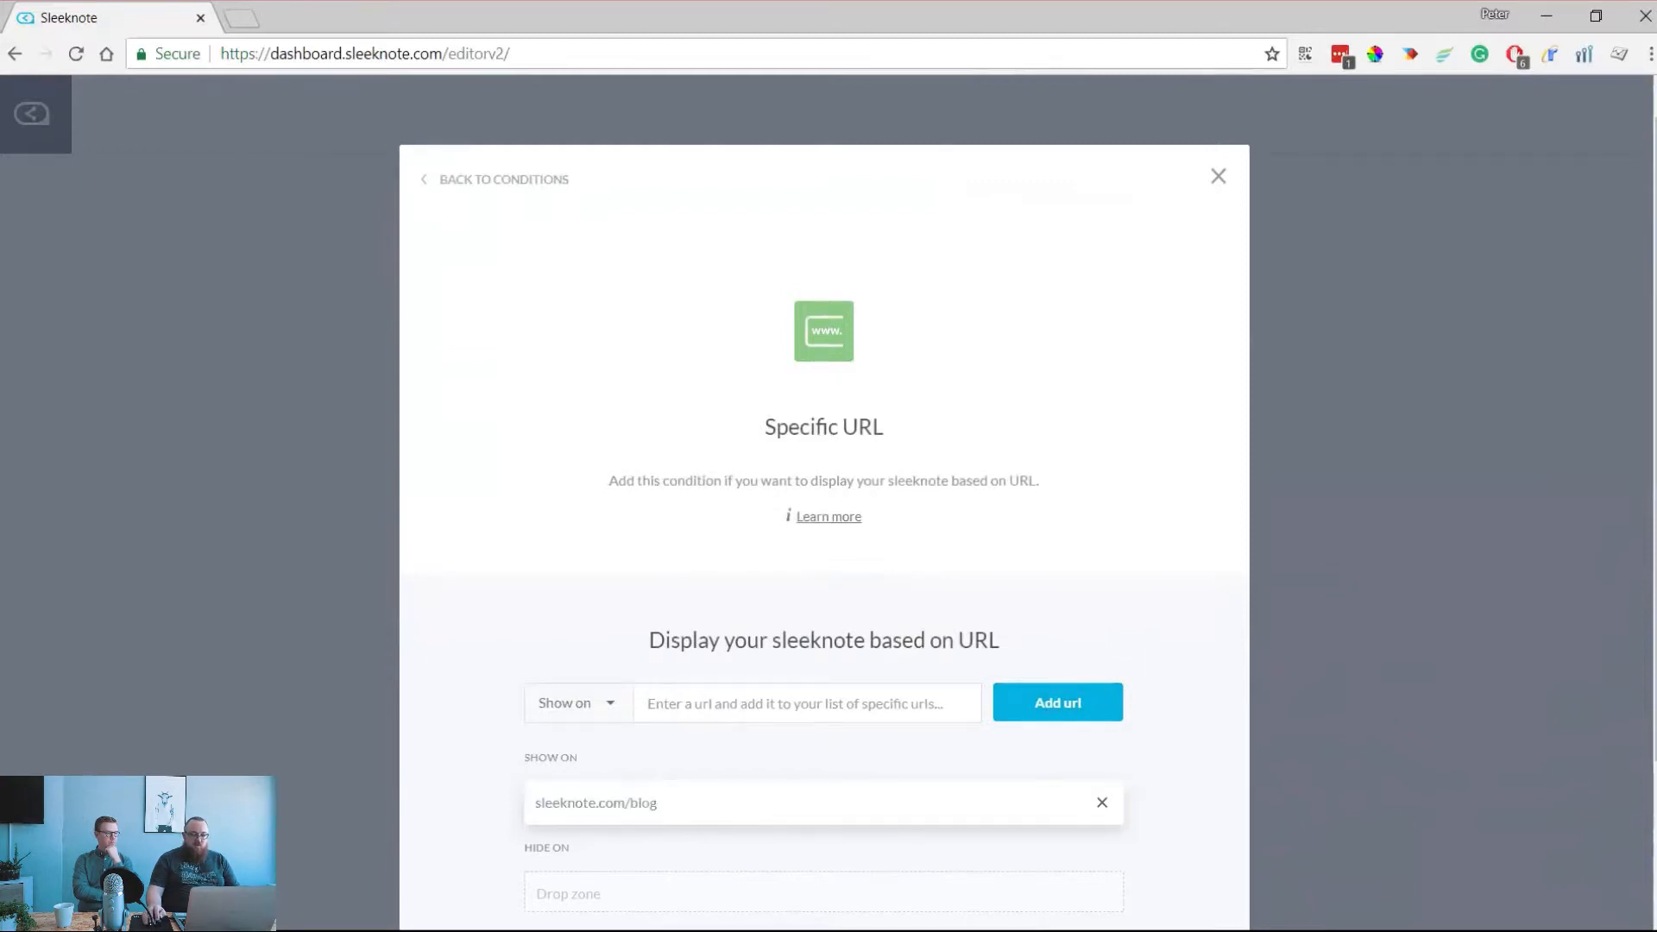
{"action": "left_click", "coordinate": [807, 703]}
{"action": "key", "text": "ctrl+v"}
{"action": "type", "text": "*"}
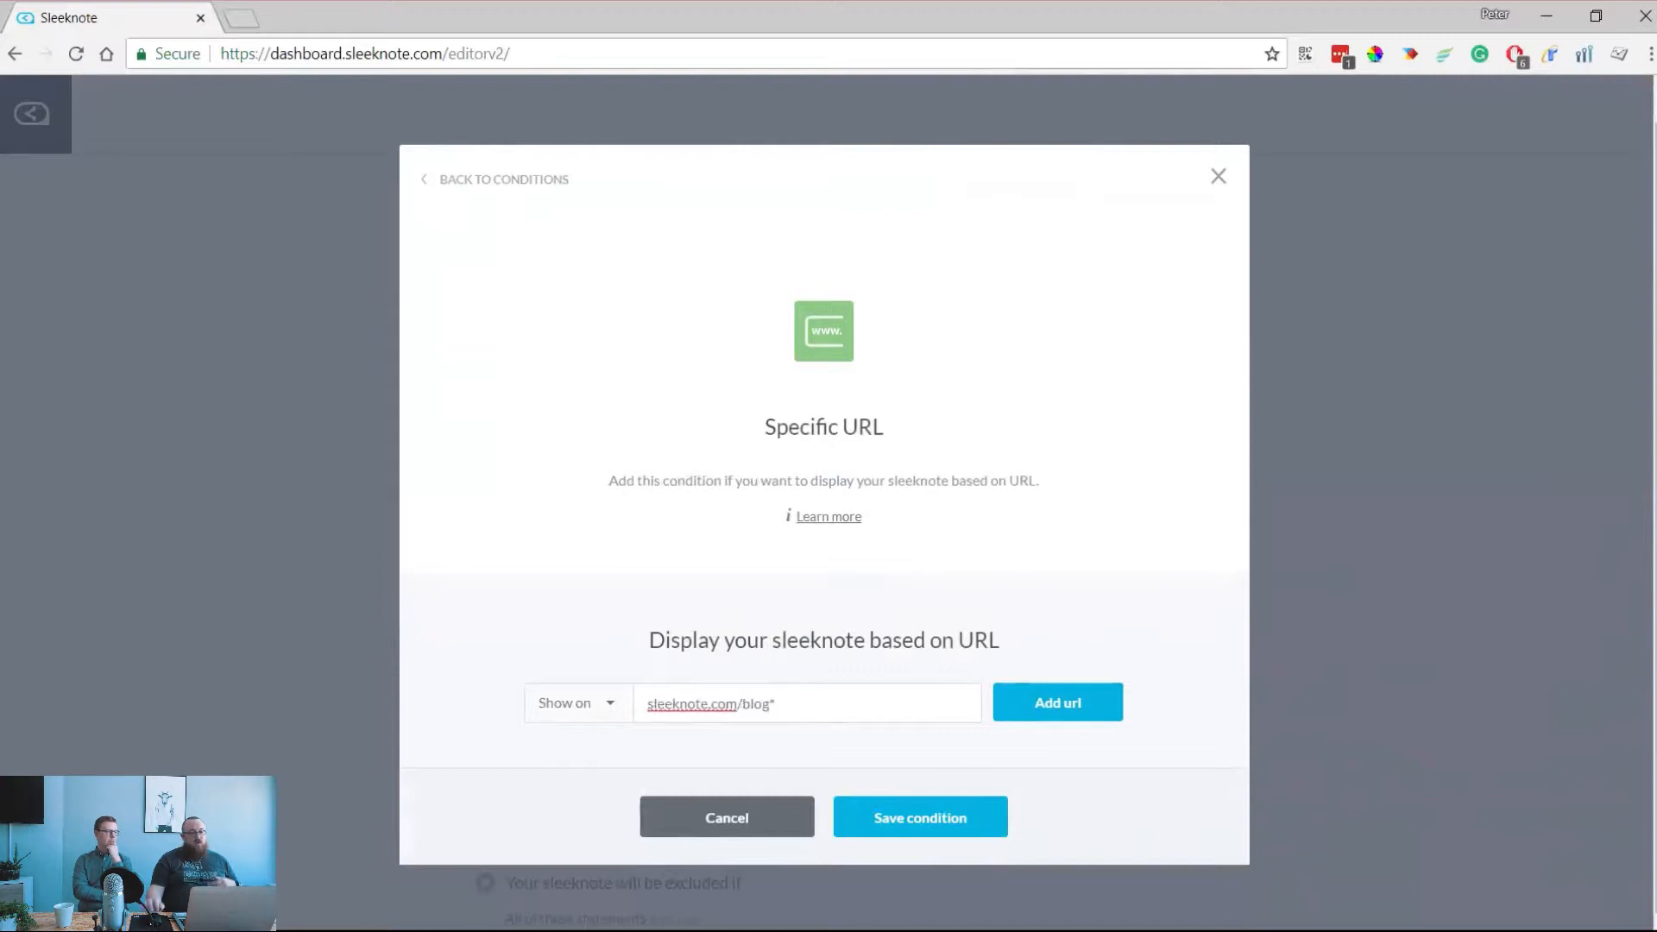
Check the Show on and Hide on choices for the URL, and cancel the Specific URL condition
{"action": "left_click", "coordinate": [578, 703]}
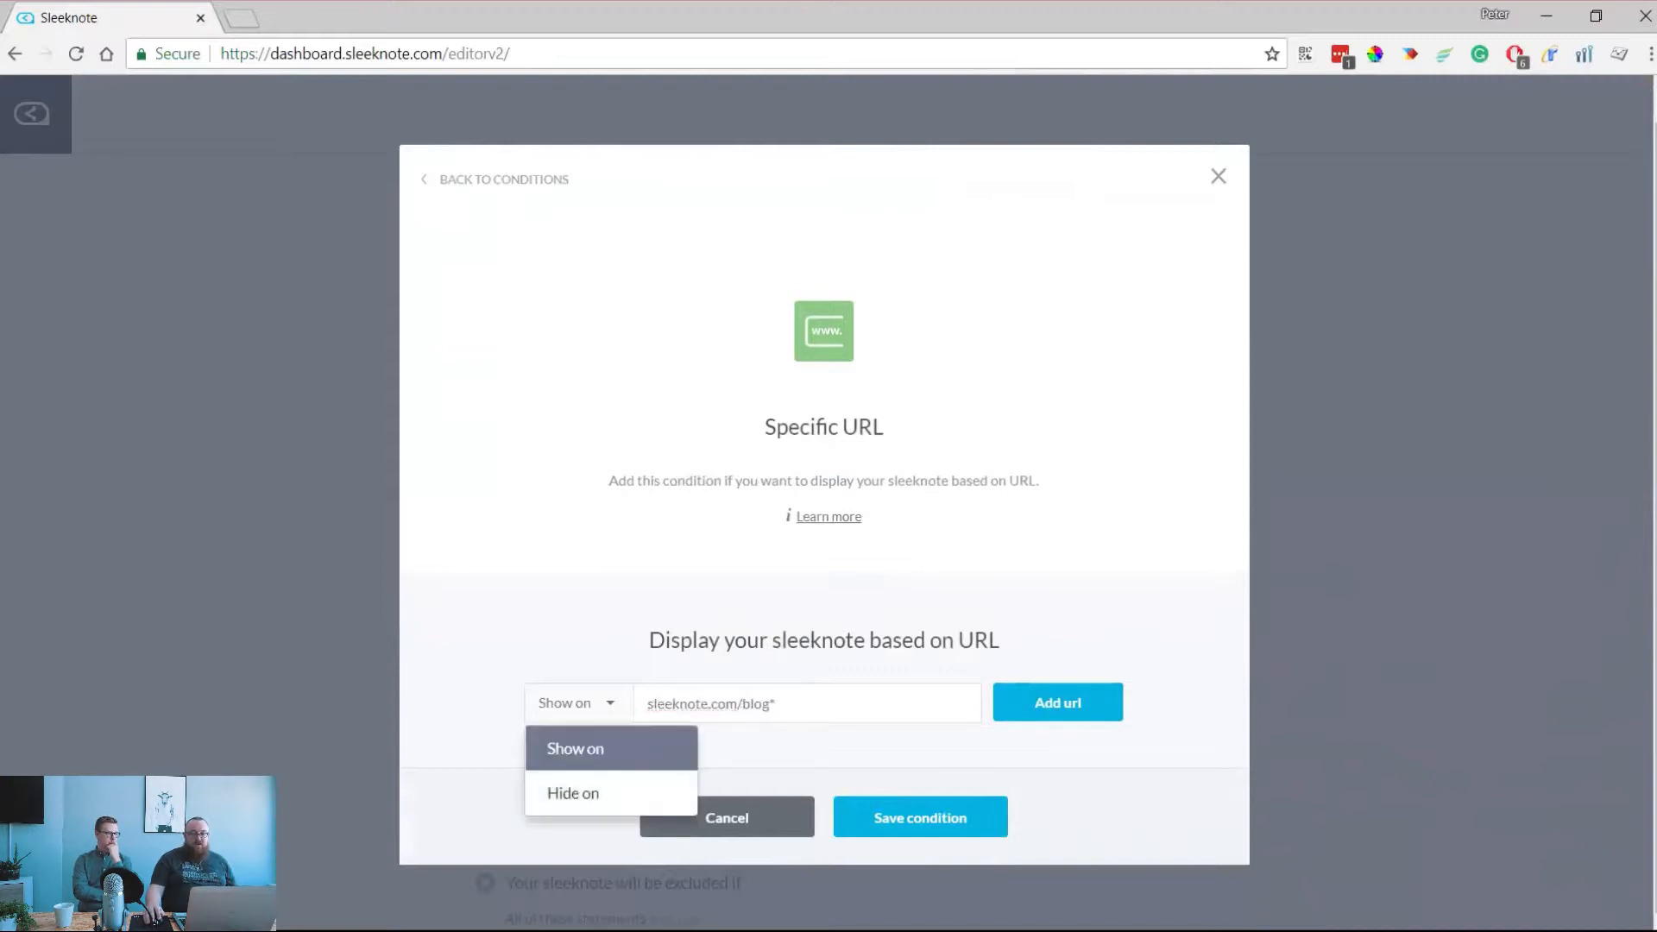
{"action": "left_click", "coordinate": [578, 703]}
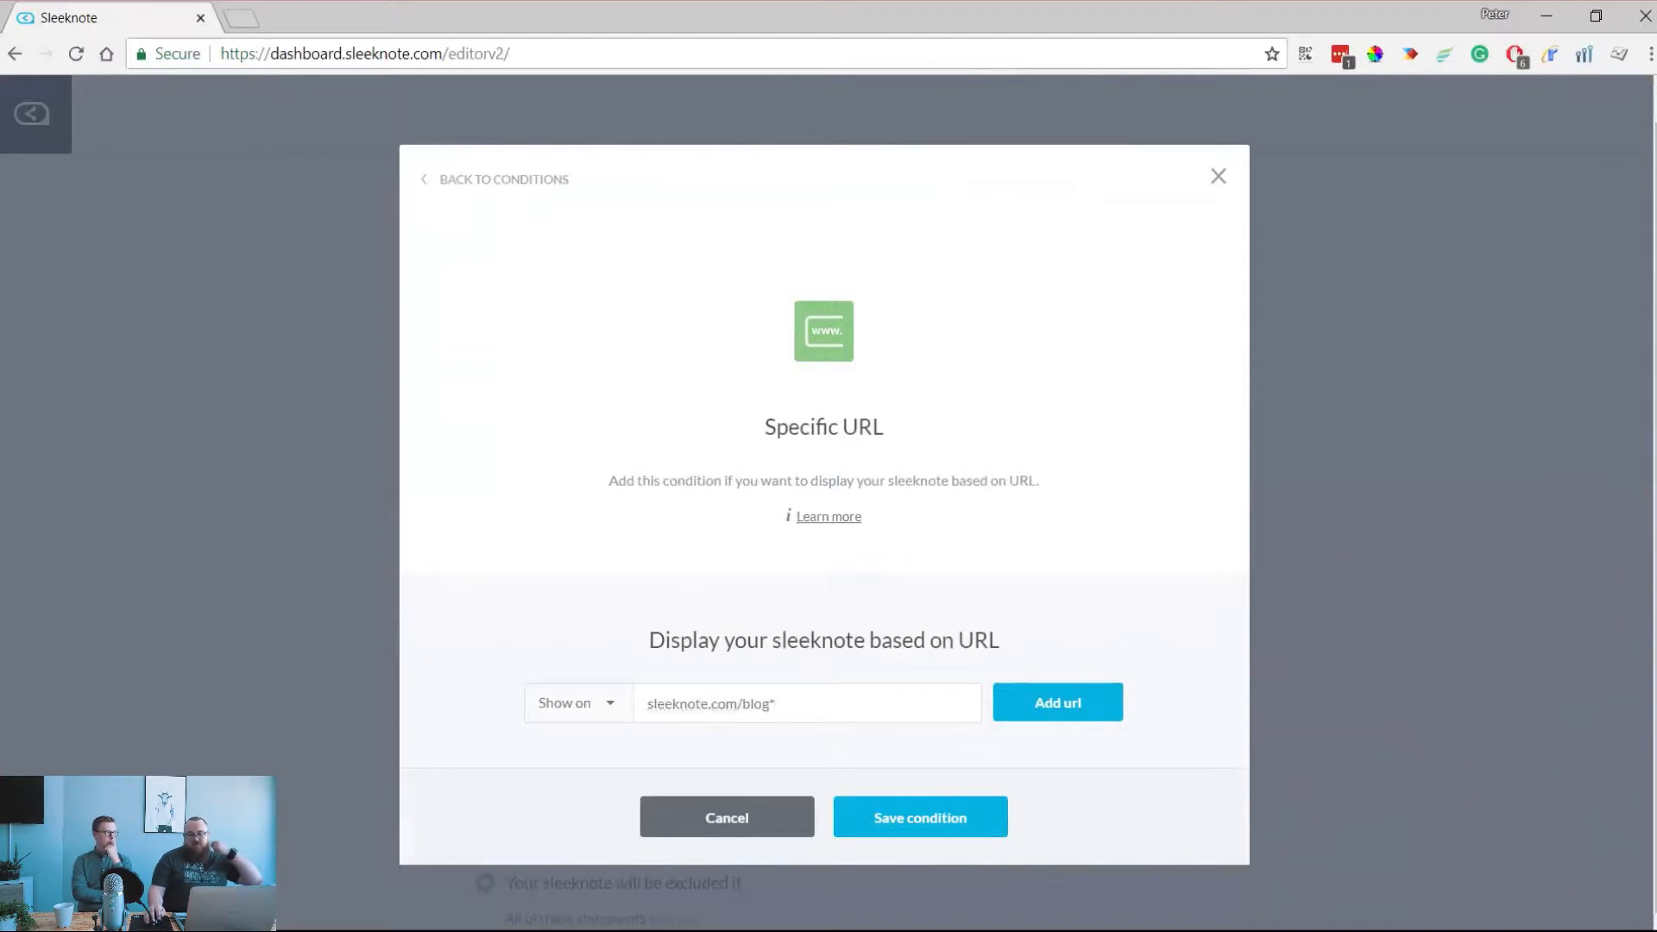
{"action": "left_click", "coordinate": [727, 817]}
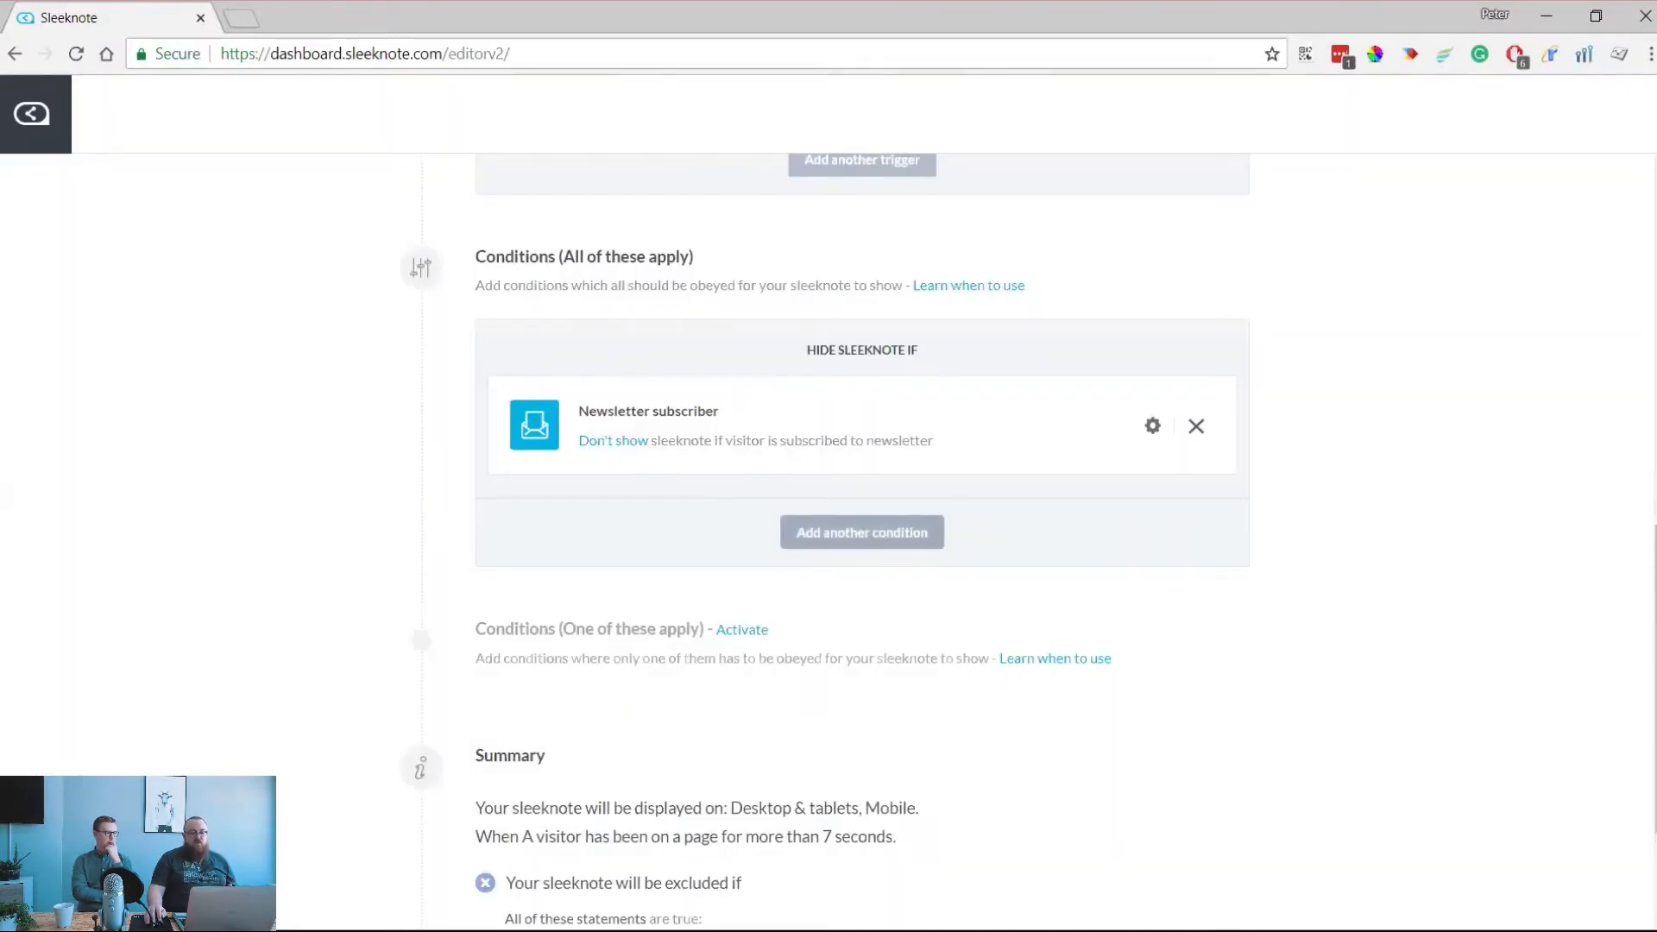
Try a URL contains condition with blog in its Show on list, and cancel the condition
{"action": "left_click", "coordinate": [861, 533]}
{"action": "scroll", "coordinate": [862, 532], "scroll_direction": "down", "scroll_amount": 1}
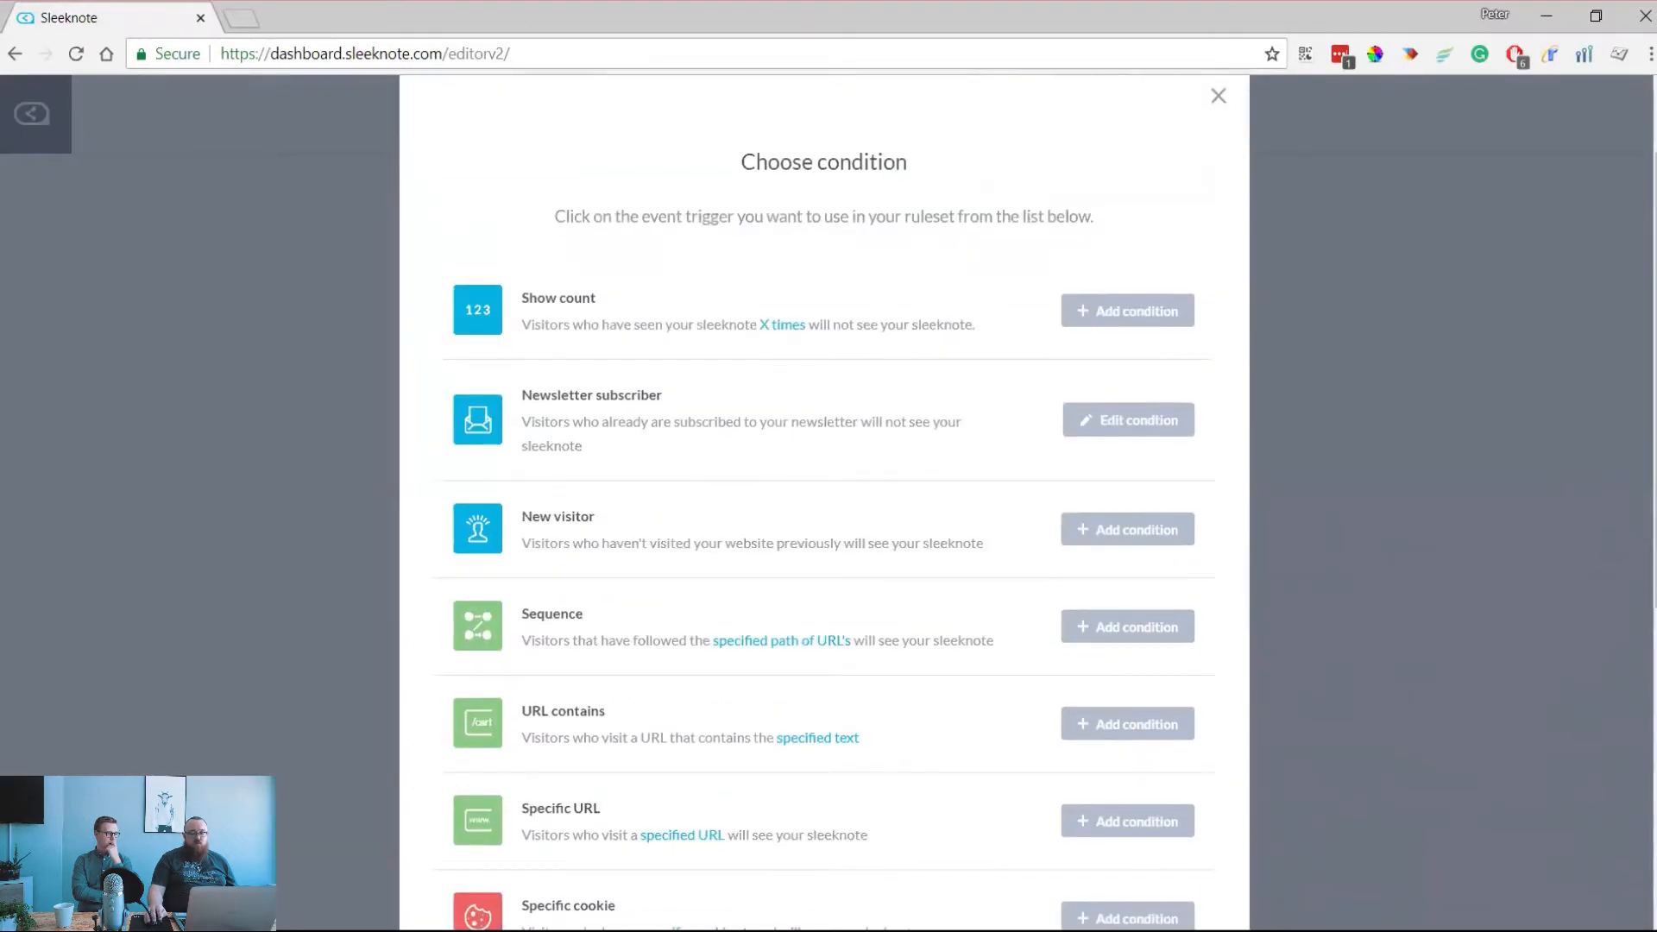
{"action": "left_click", "coordinate": [1127, 724]}
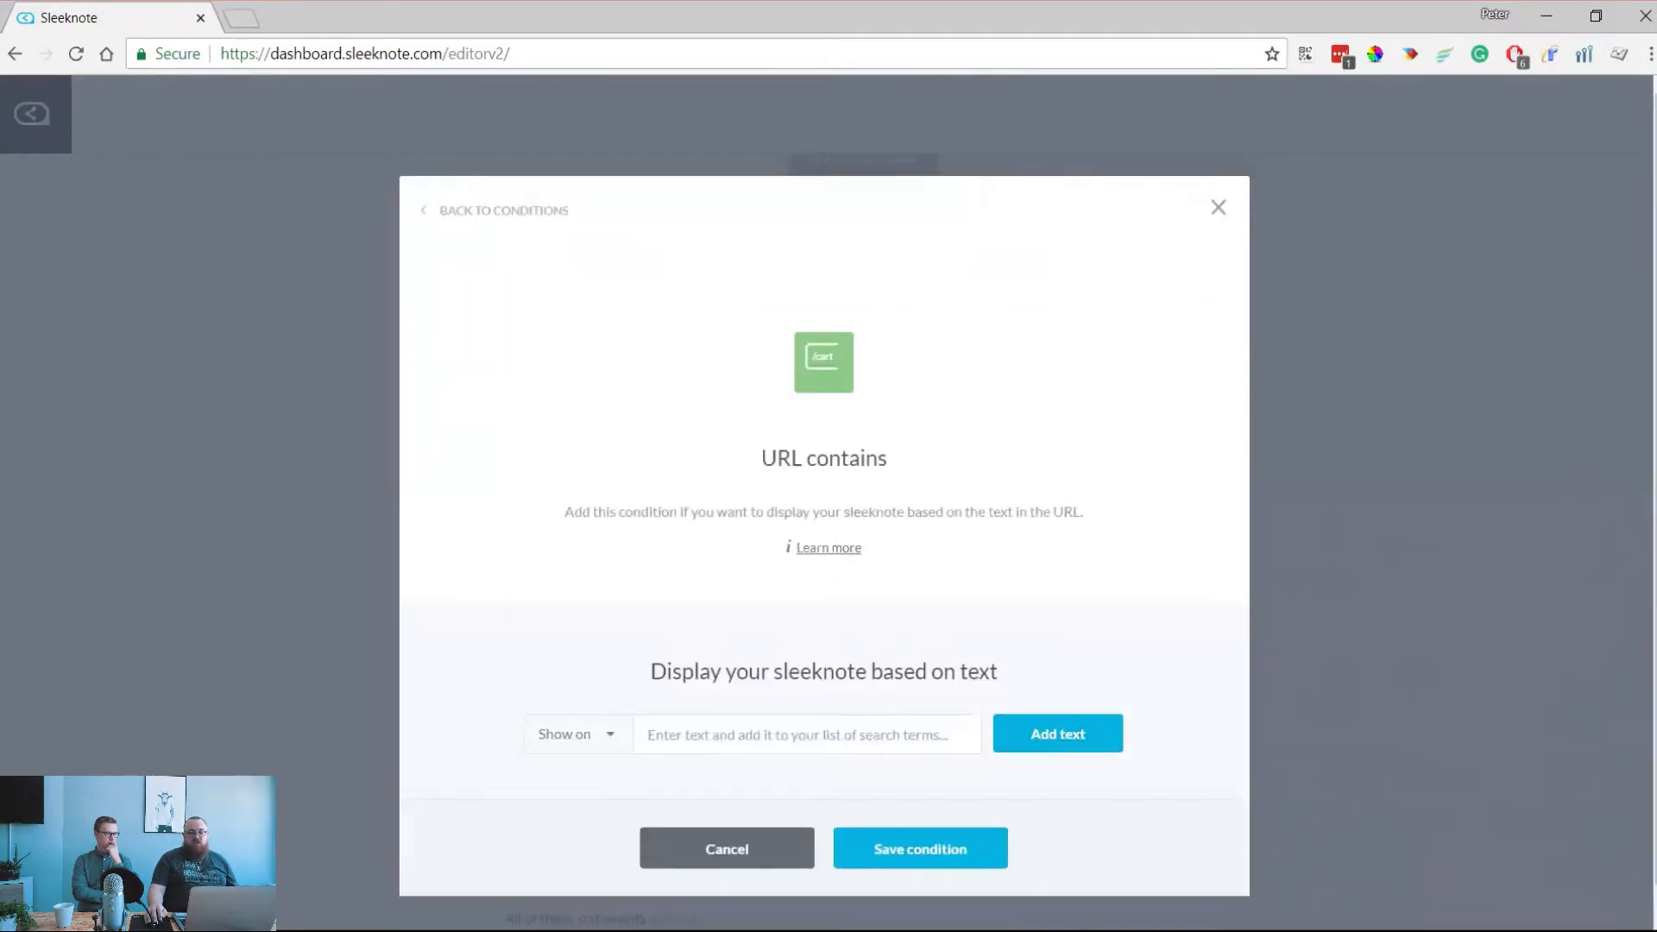
{"action": "type", "text": "blog"}
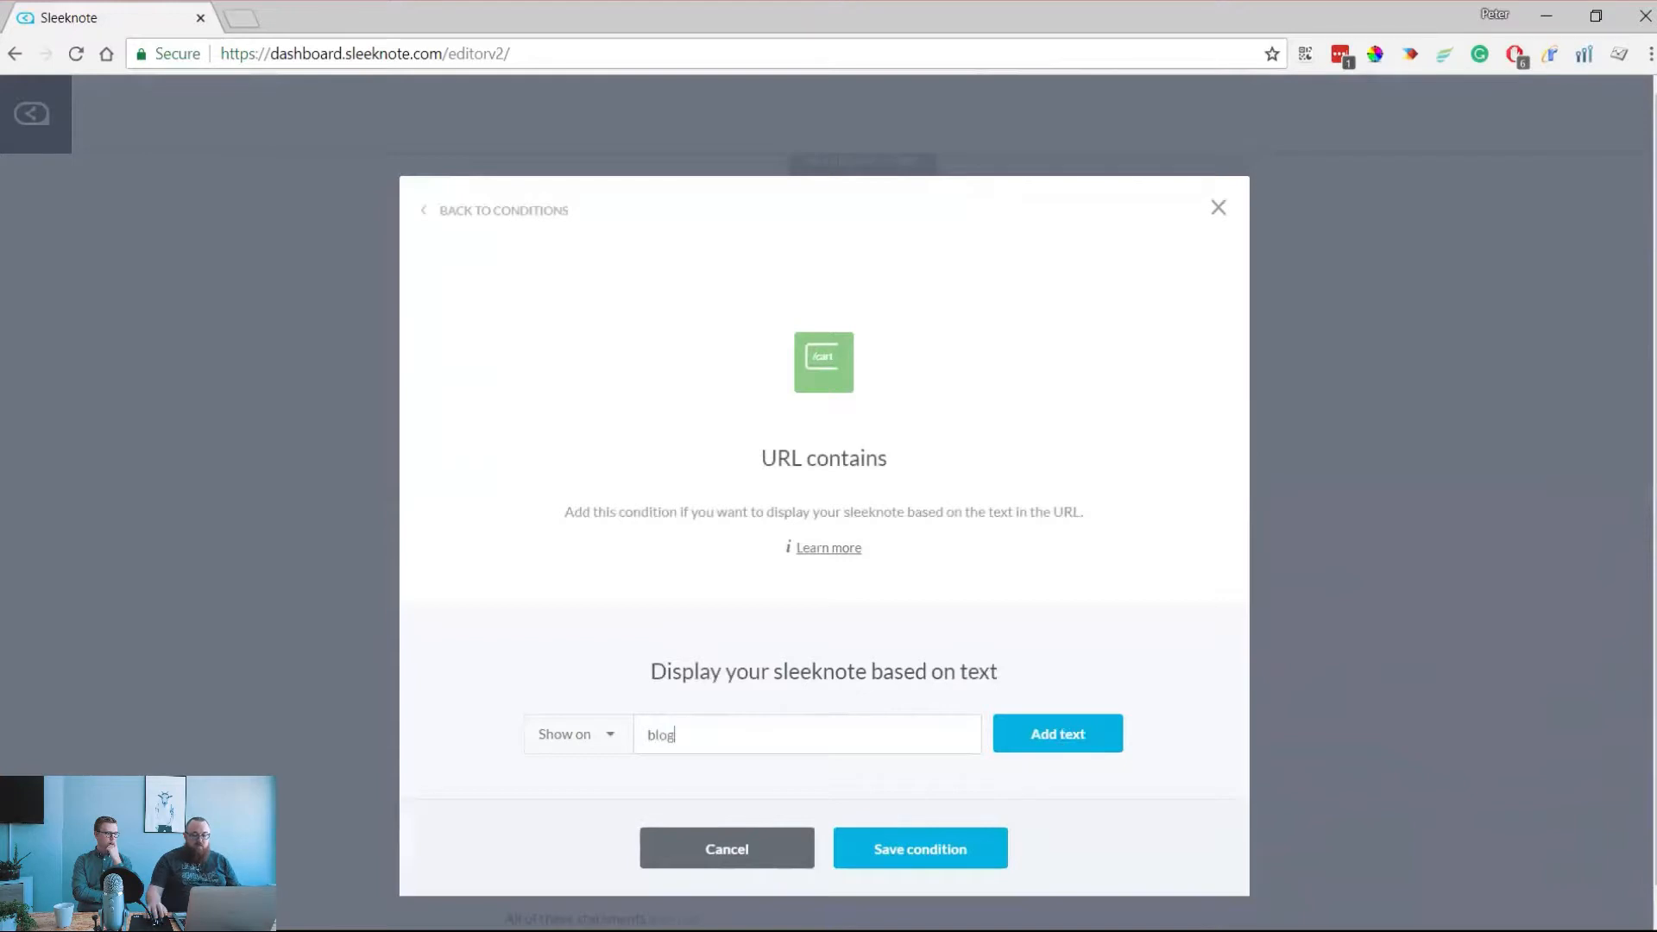
{"action": "key", "text": "Return"}
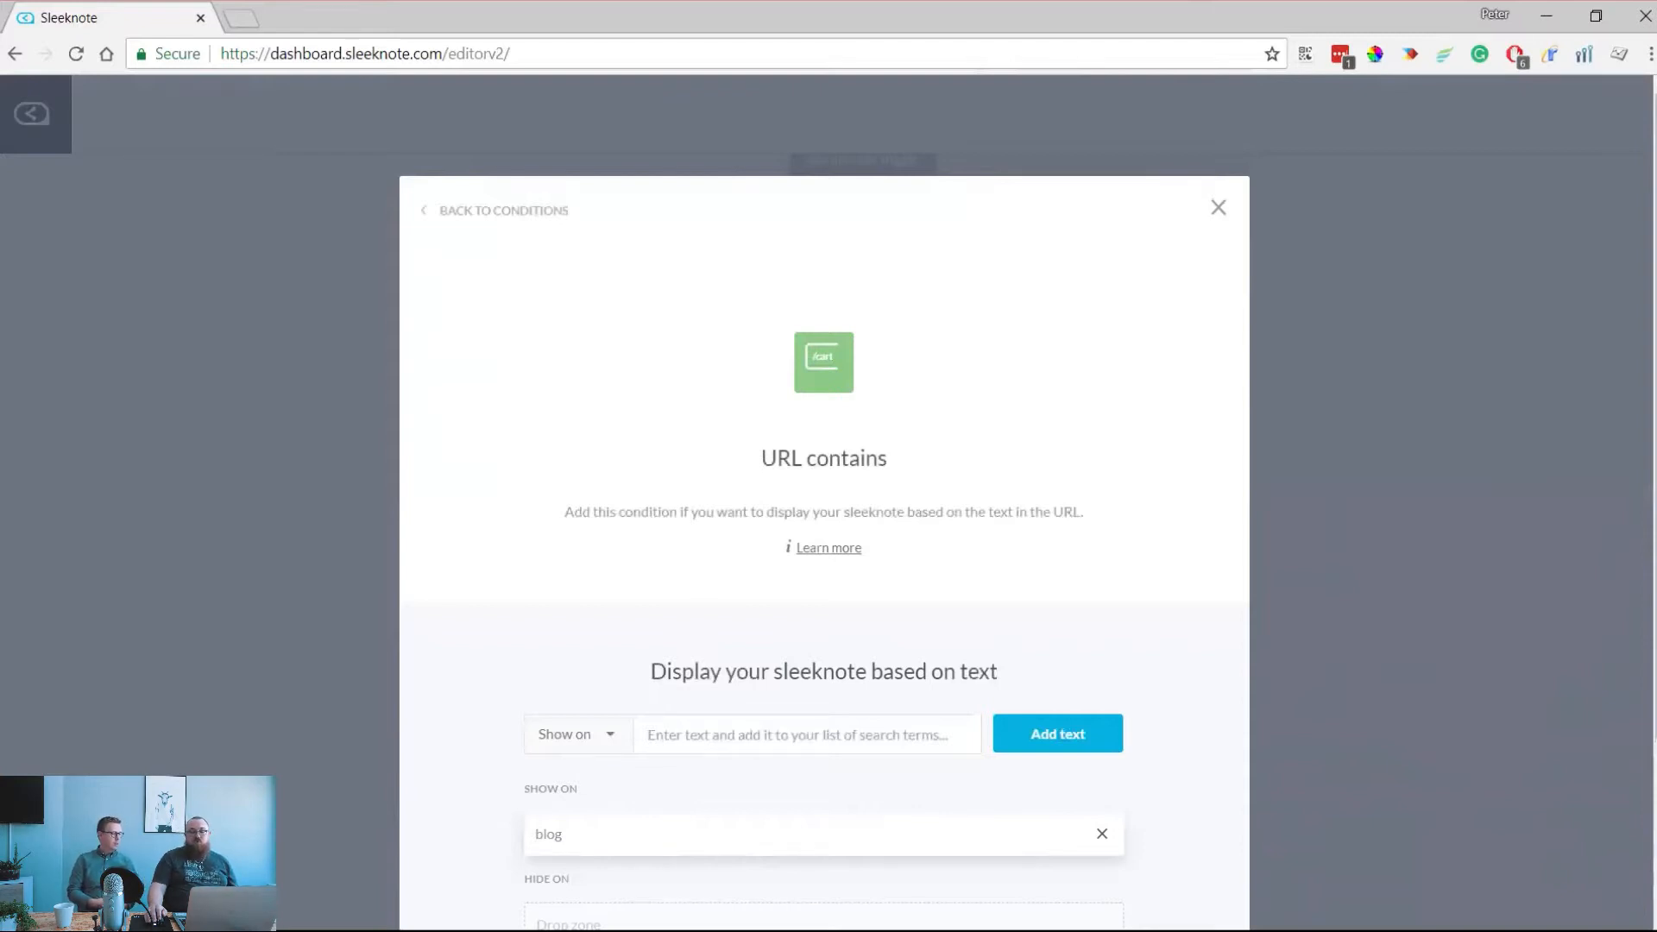
{"action": "scroll", "coordinate": [824, 552], "scroll_direction": "down", "scroll_amount": 2}
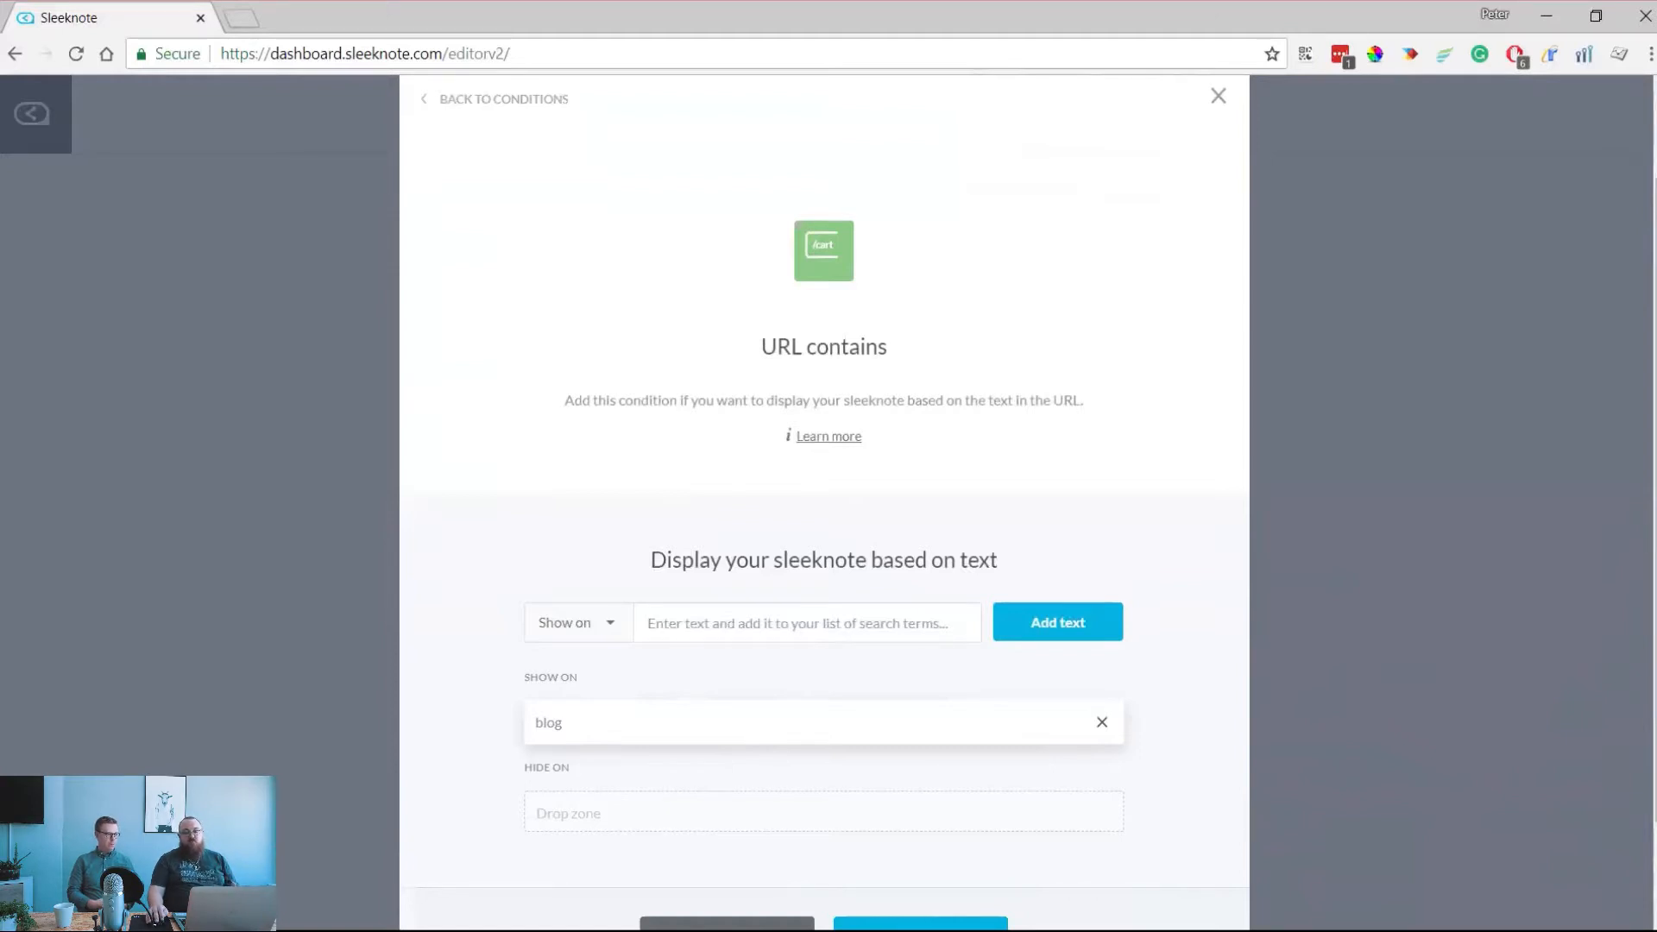
{"action": "scroll", "coordinate": [824, 483], "scroll_direction": "down", "scroll_amount": 2}
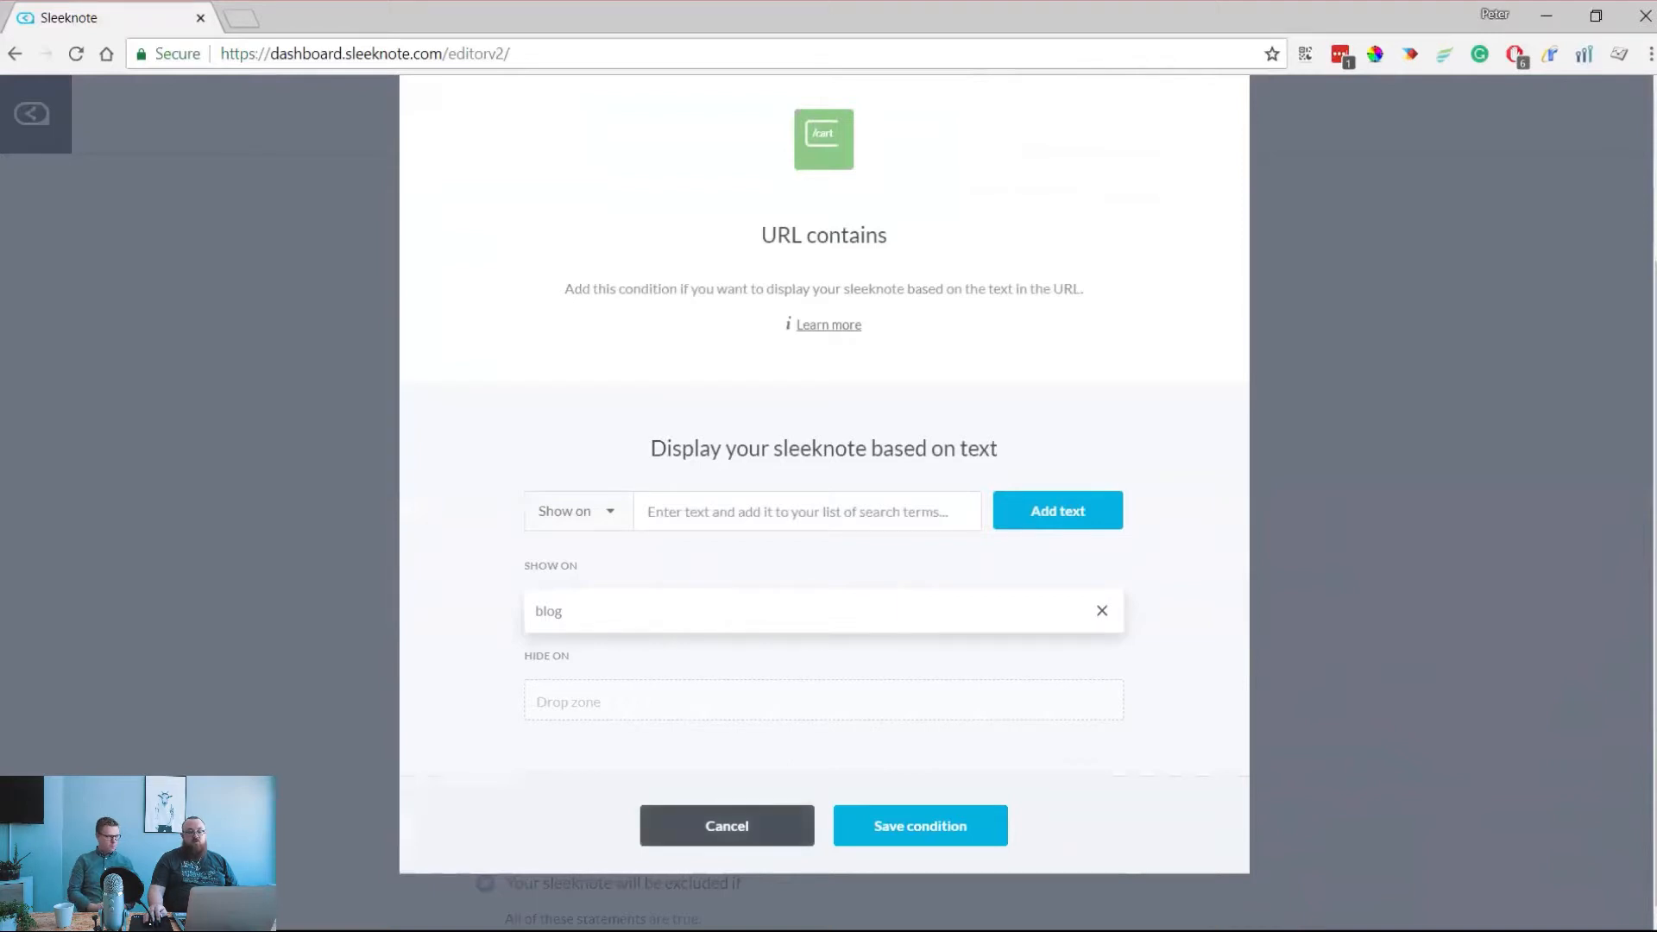
{"action": "left_click", "coordinate": [726, 826]}
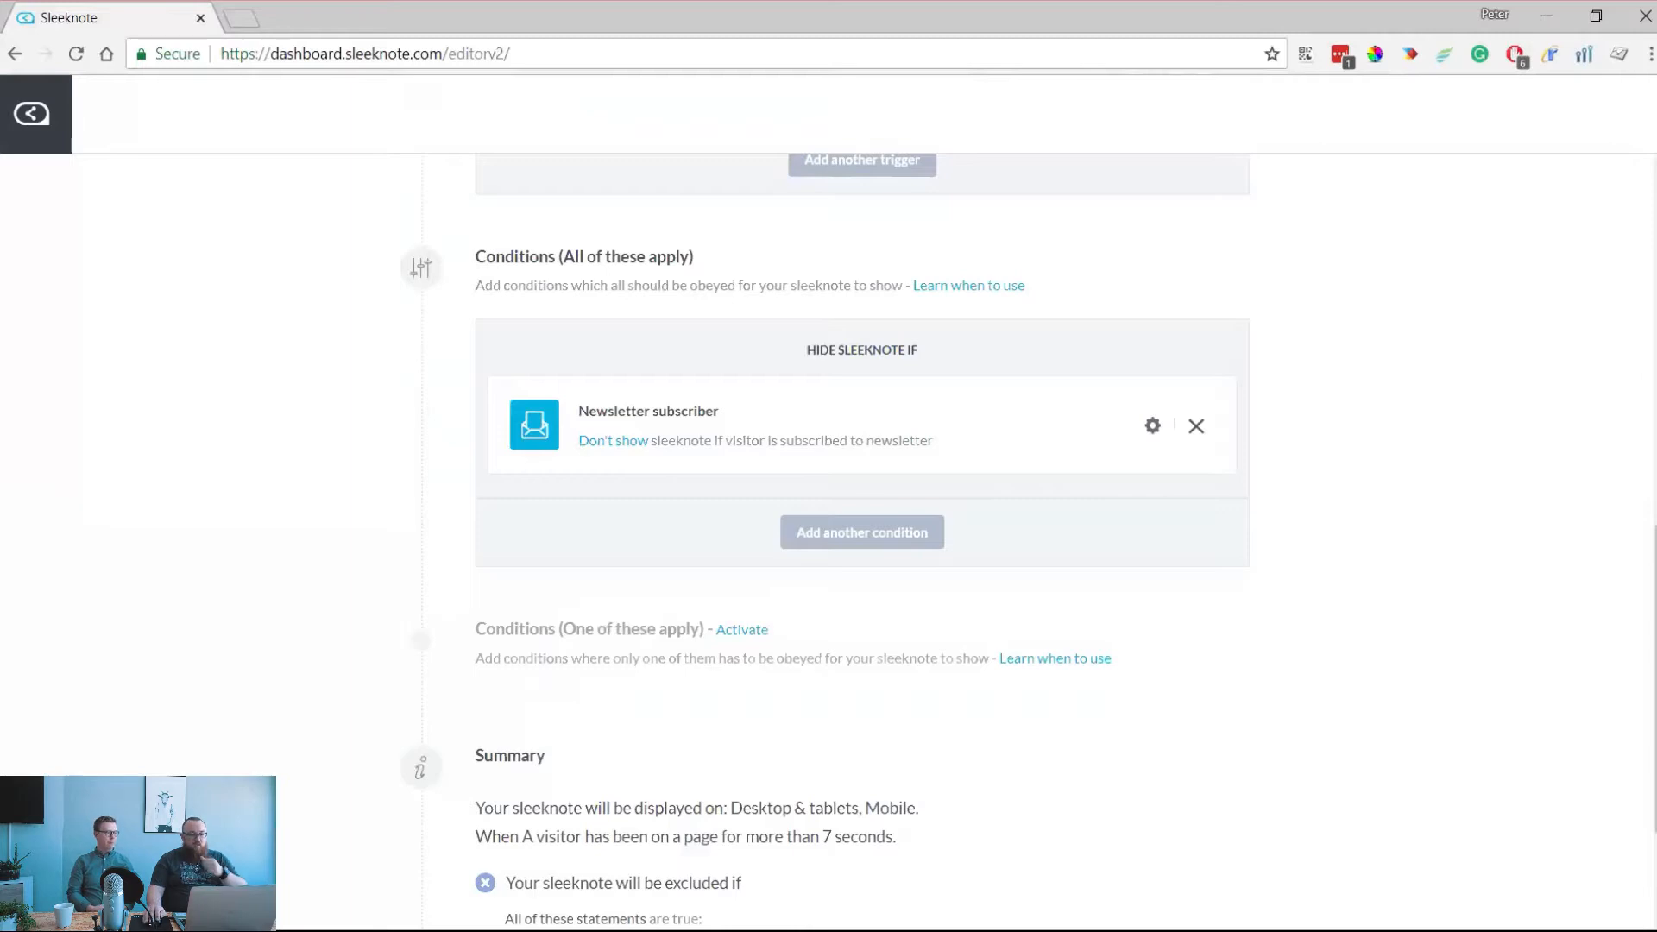
Start a Specific cookie condition, enter loggedin as a Cookie present entry, and return to the cookie type choice
{"action": "left_click", "coordinate": [862, 532]}
{"action": "scroll", "coordinate": [824, 431], "scroll_direction": "down", "scroll_amount": 6}
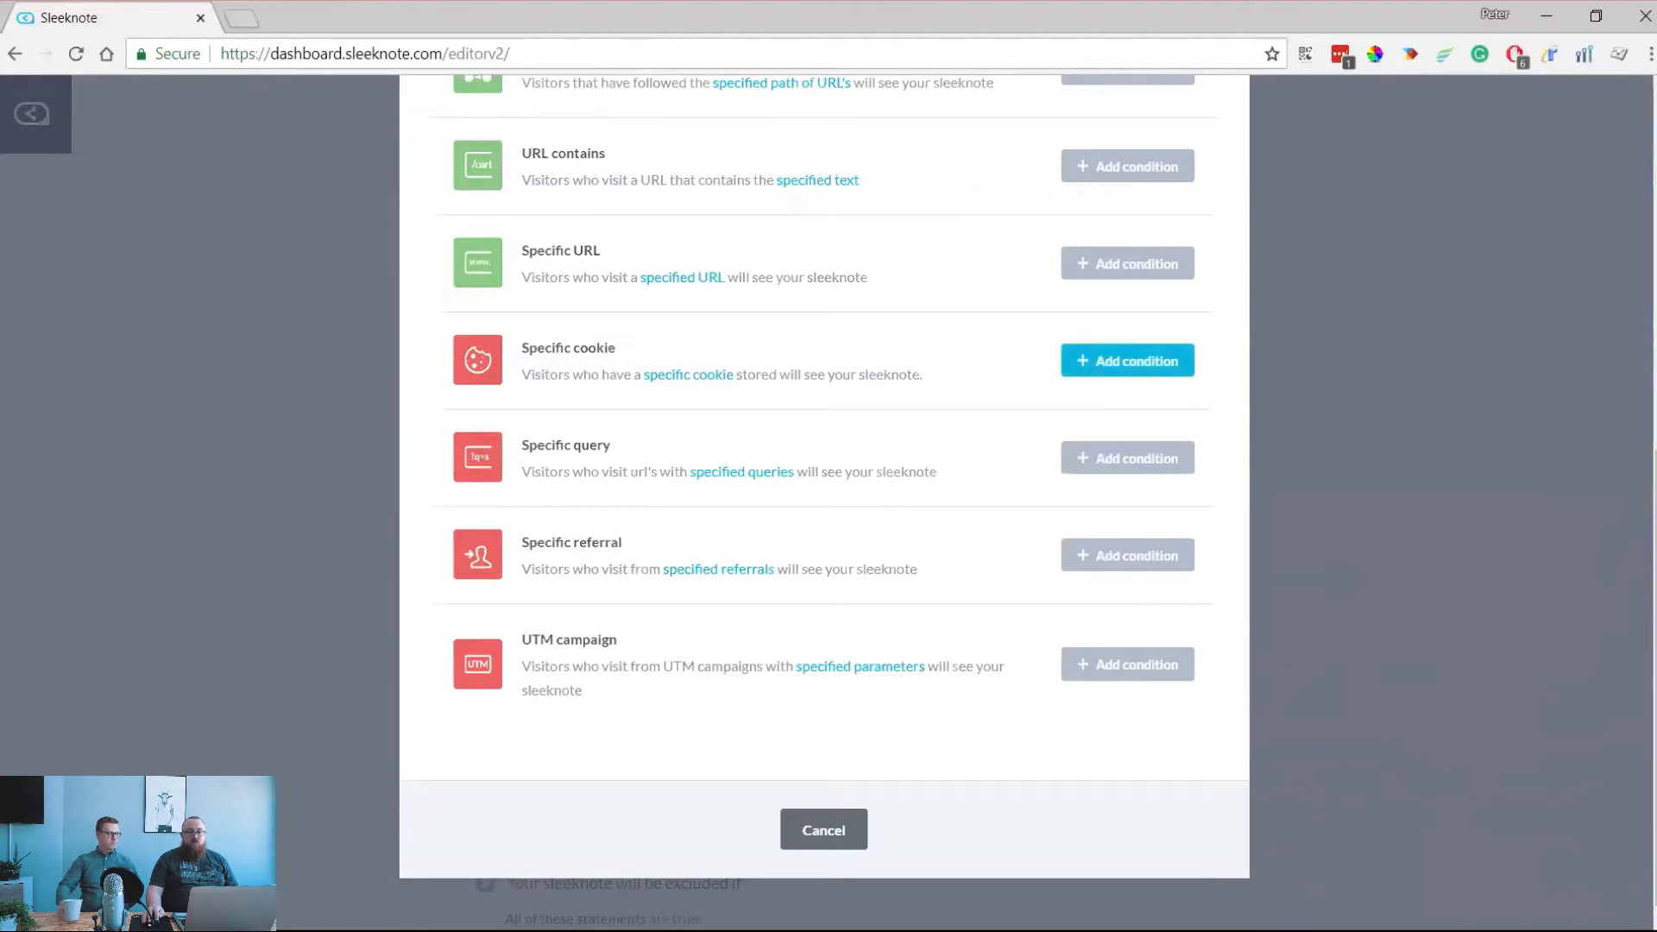
{"action": "left_click", "coordinate": [1127, 360]}
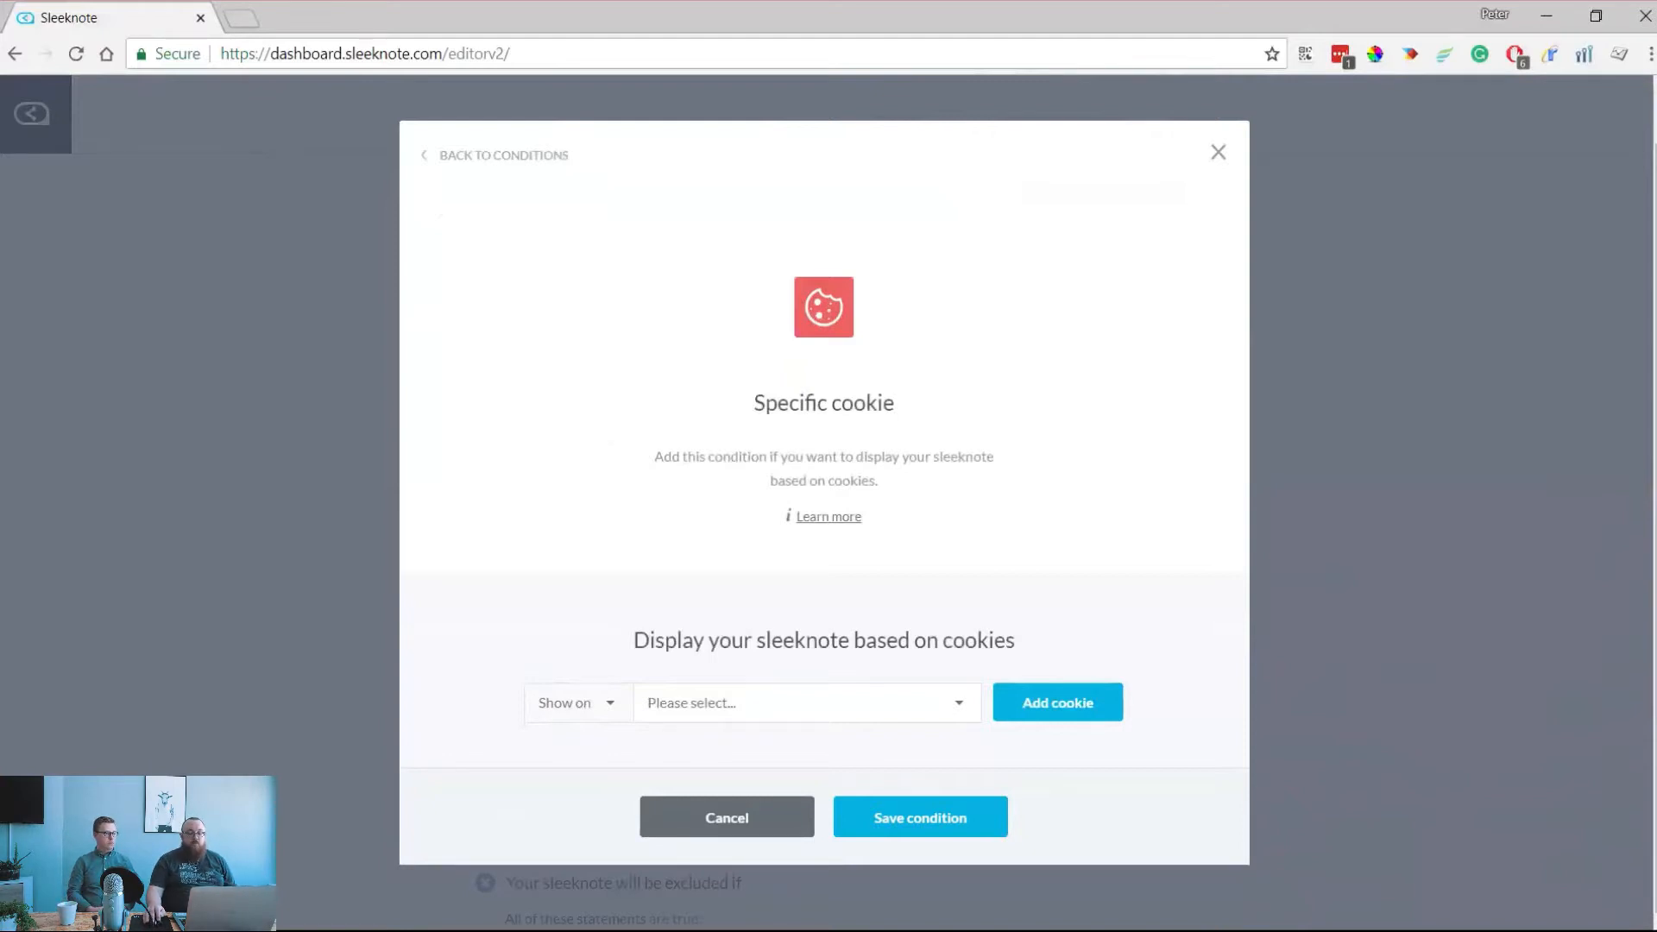
{"action": "left_click", "coordinate": [794, 702]}
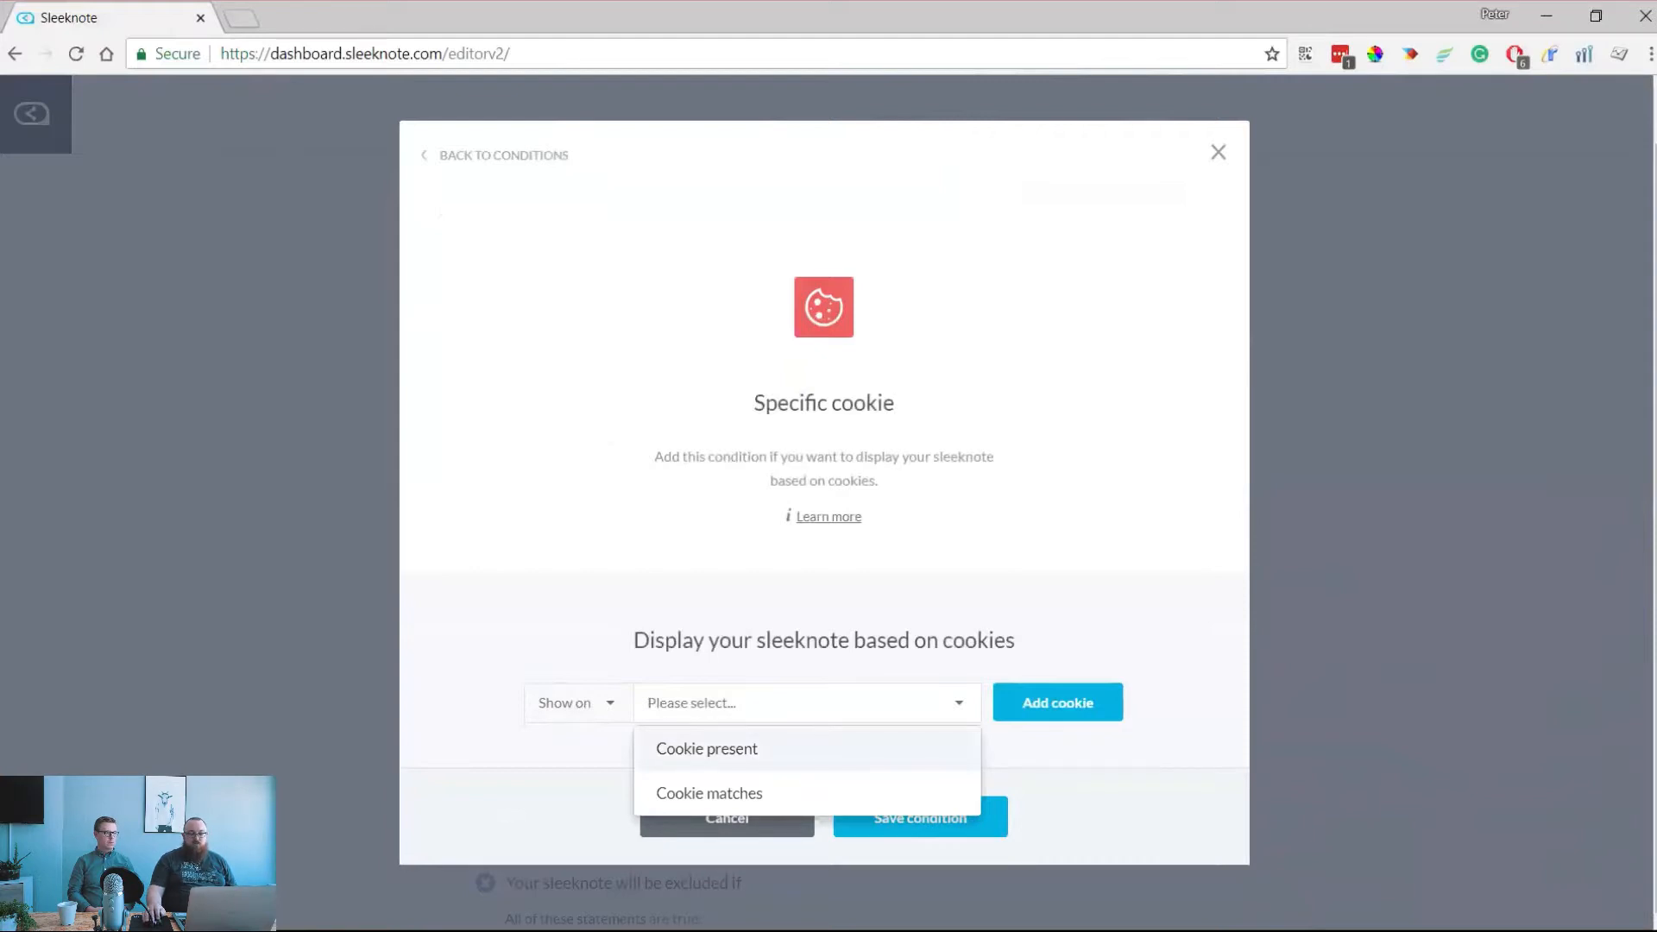
{"action": "key", "text": "Return"}
{"action": "type", "text": "l"}
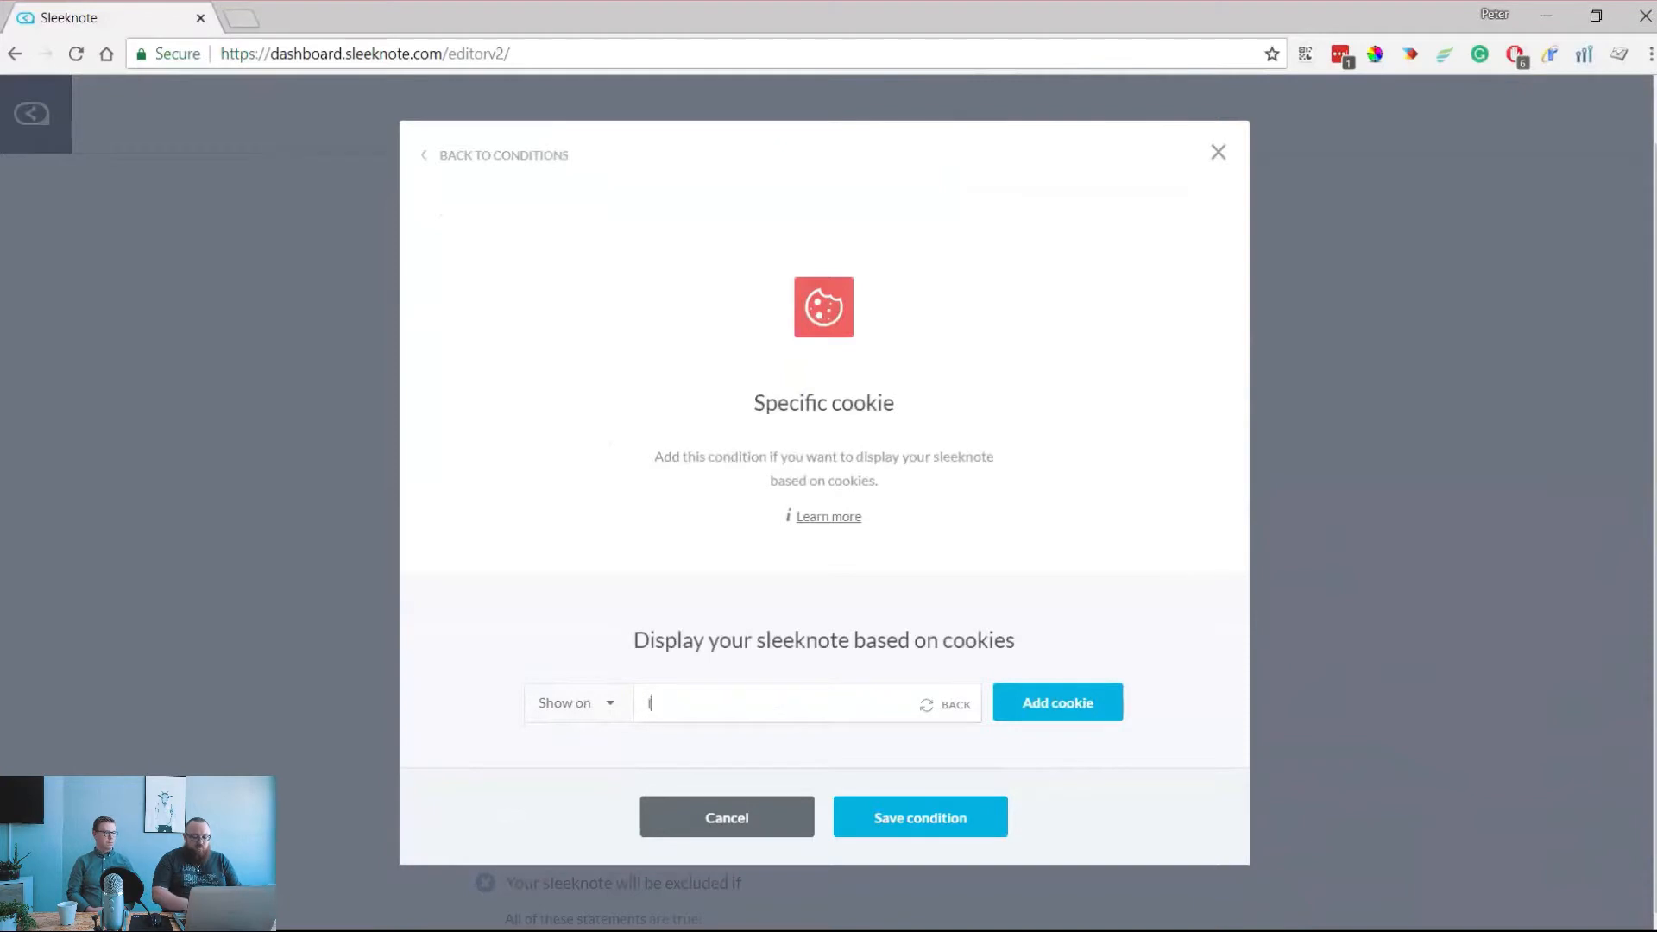
{"action": "type", "text": "oggedin"}
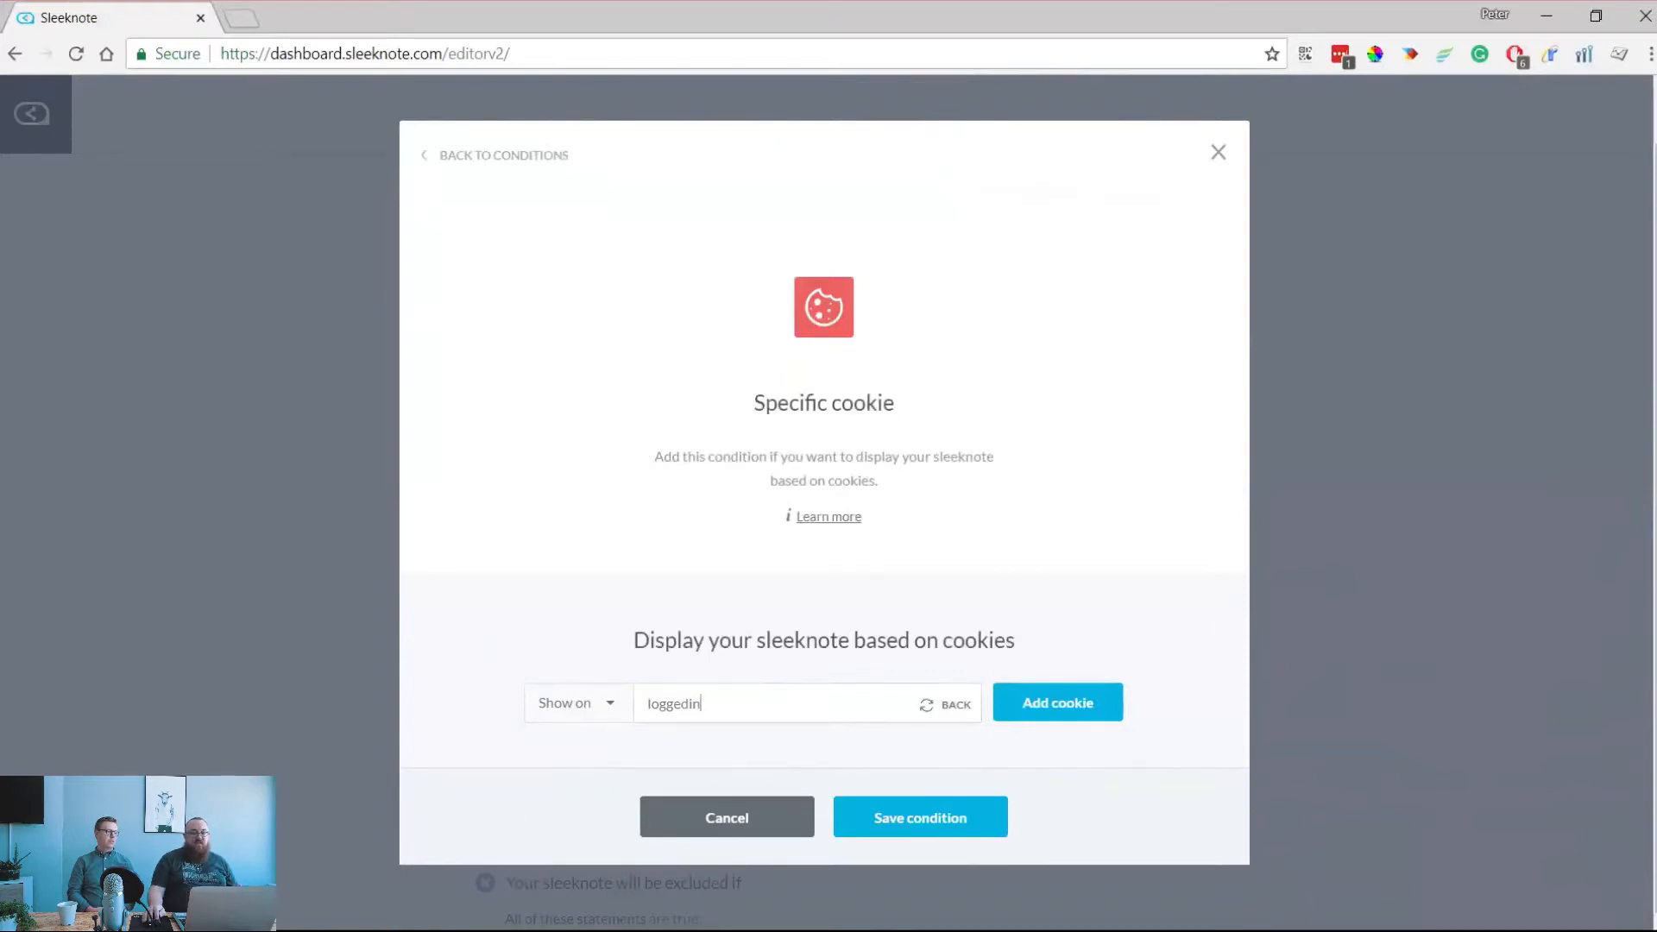
{"action": "left_click", "coordinate": [949, 705]}
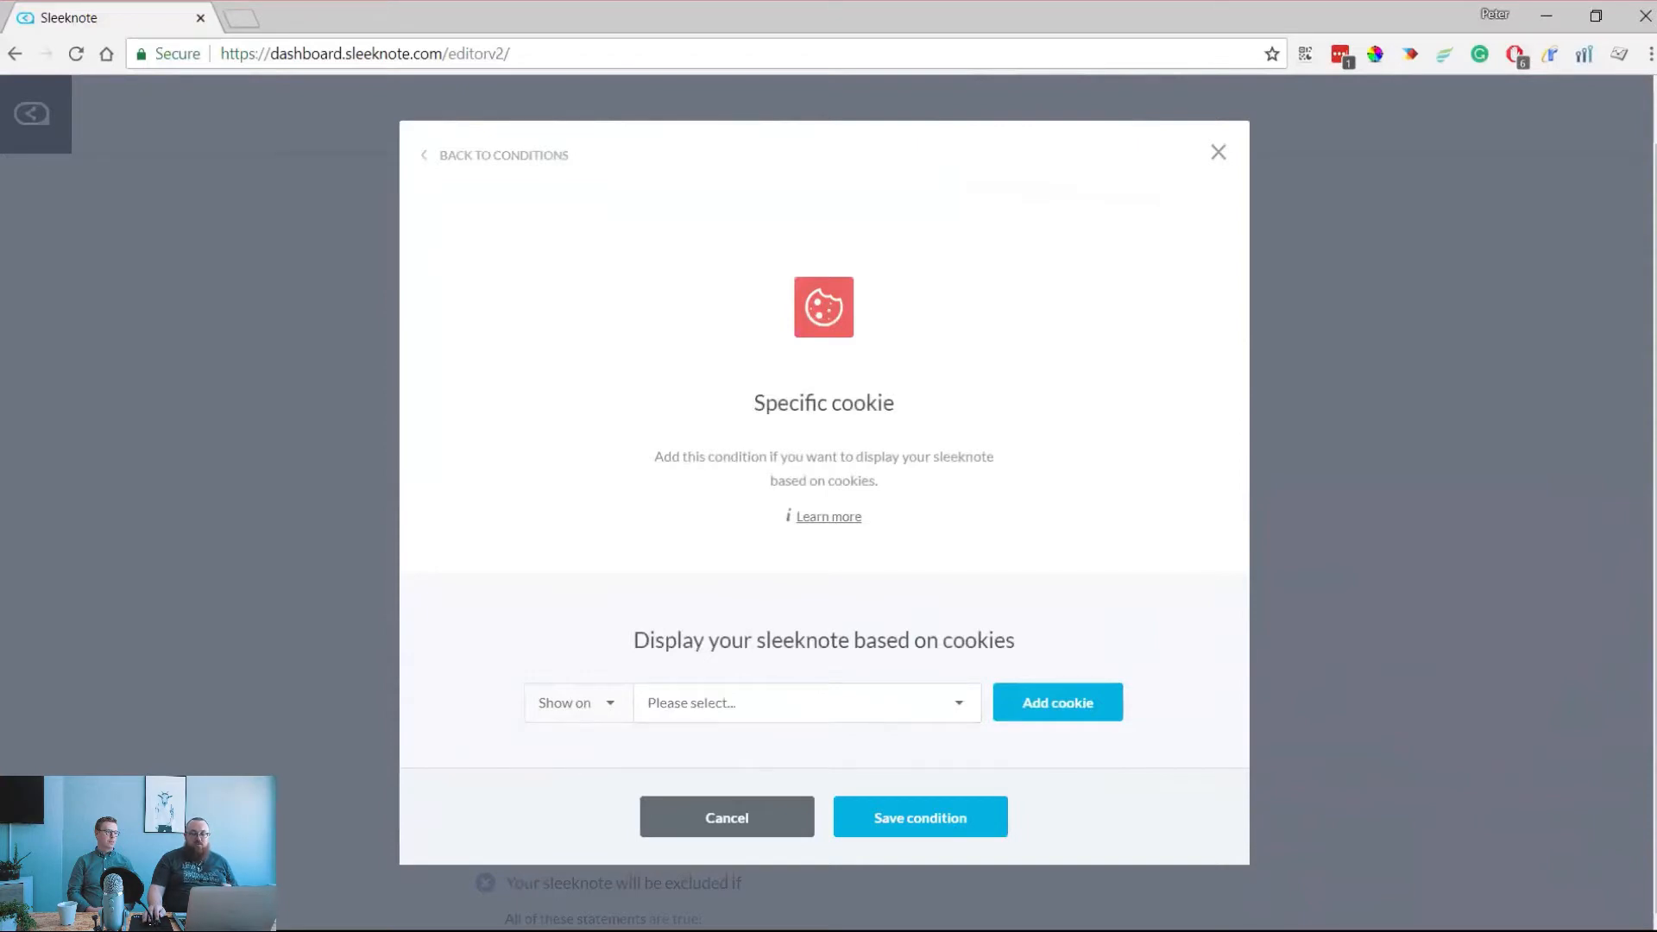
Try a Cookie matches entry of loggedin=yes for the Specific cookie condition, and cancel the condition
{"action": "left_click", "coordinate": [950, 702]}
{"action": "left_click", "coordinate": [691, 792]}
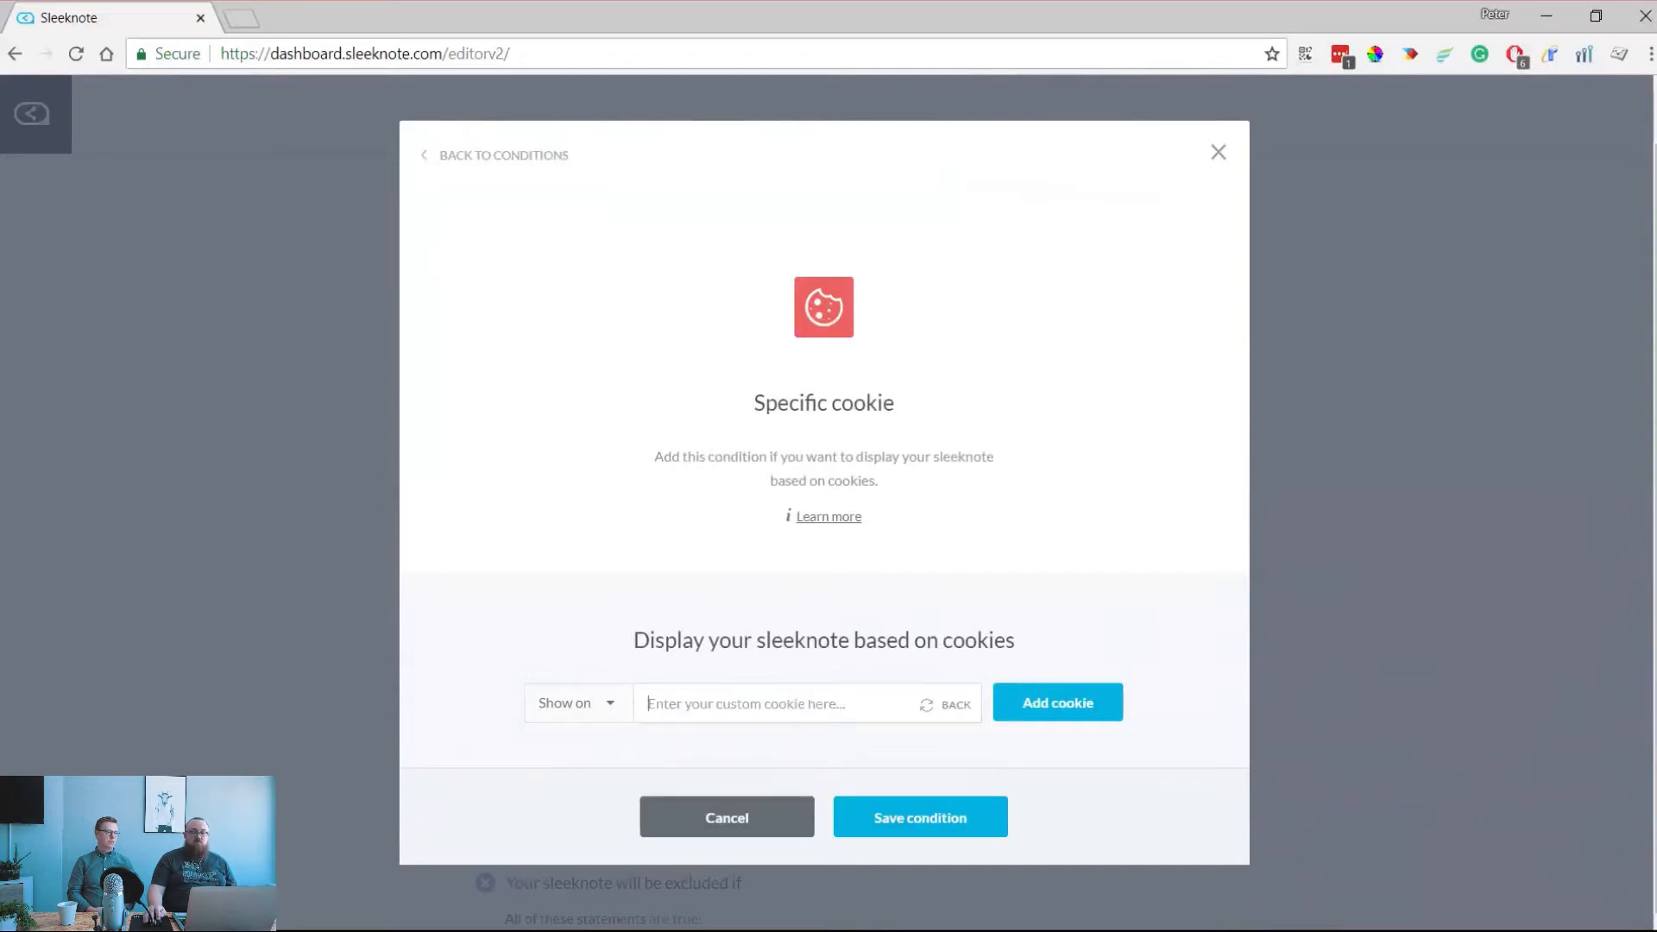
{"action": "type", "text": "logged"}
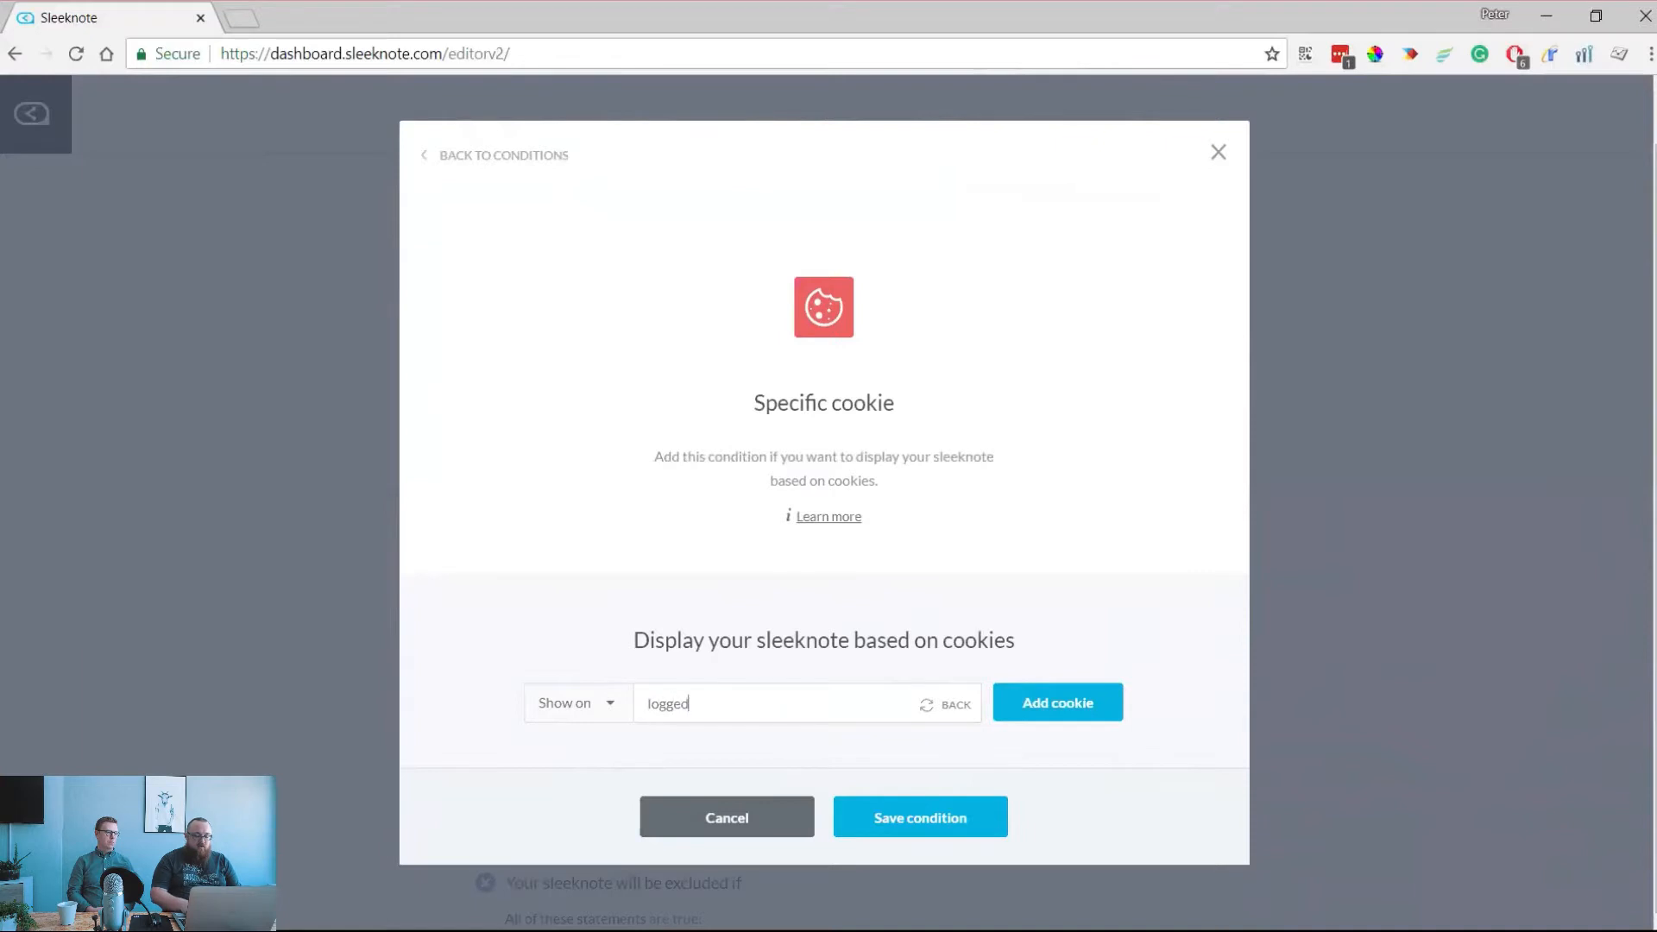
{"action": "type", "text": "in=yes"}
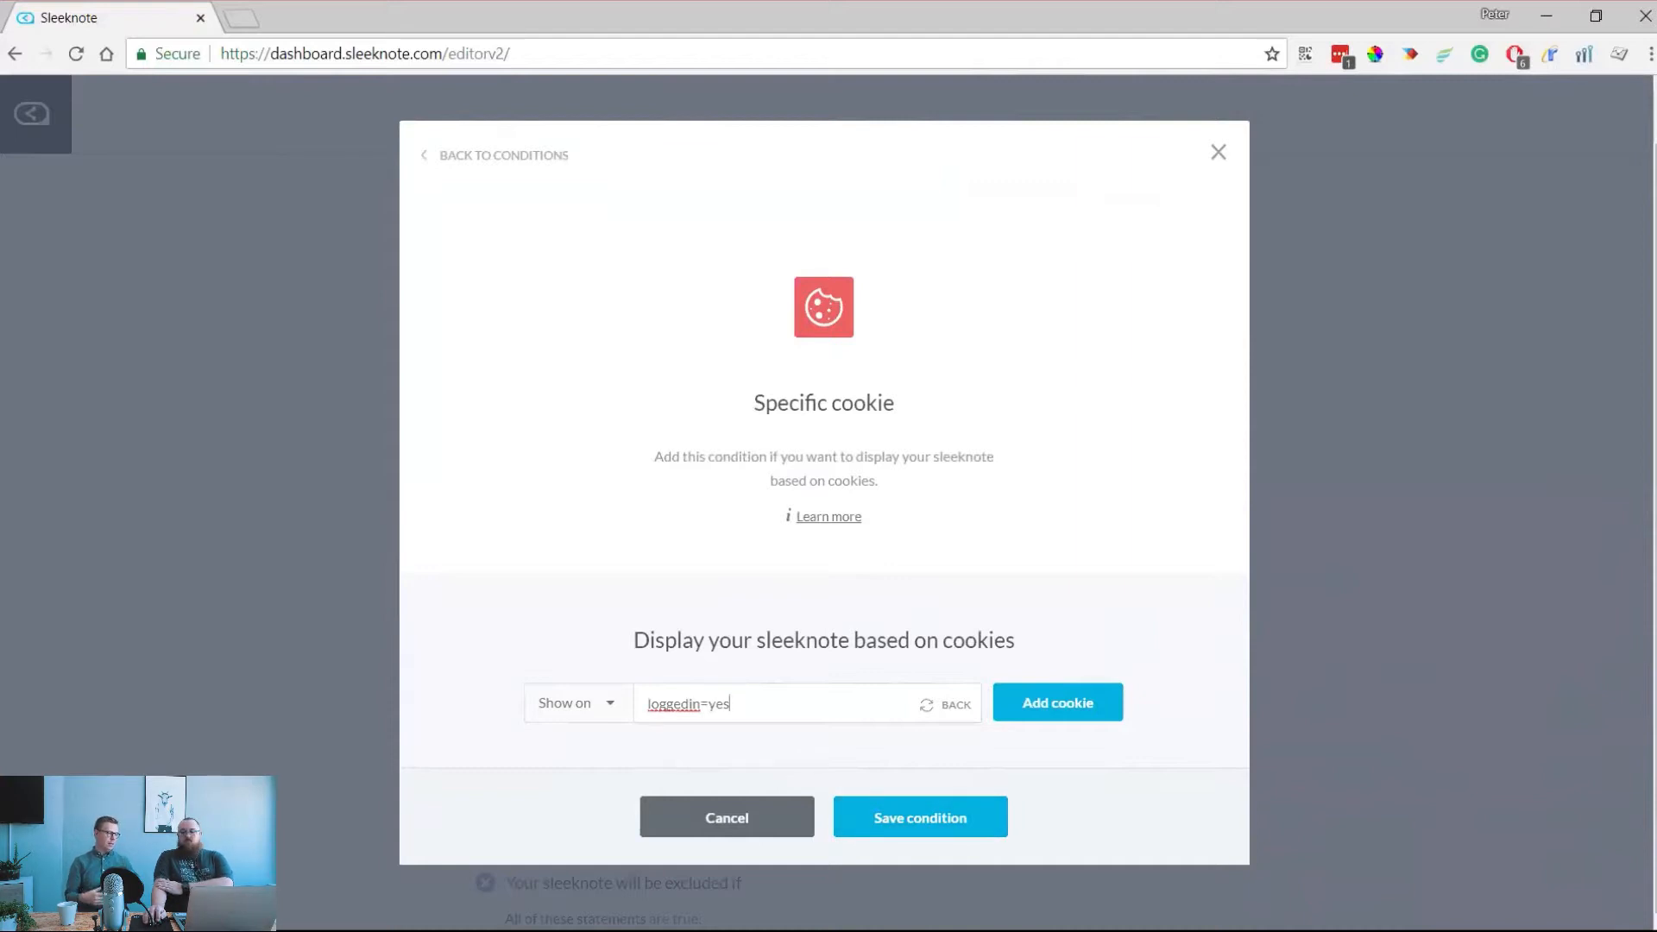
{"action": "left_click", "coordinate": [726, 817]}
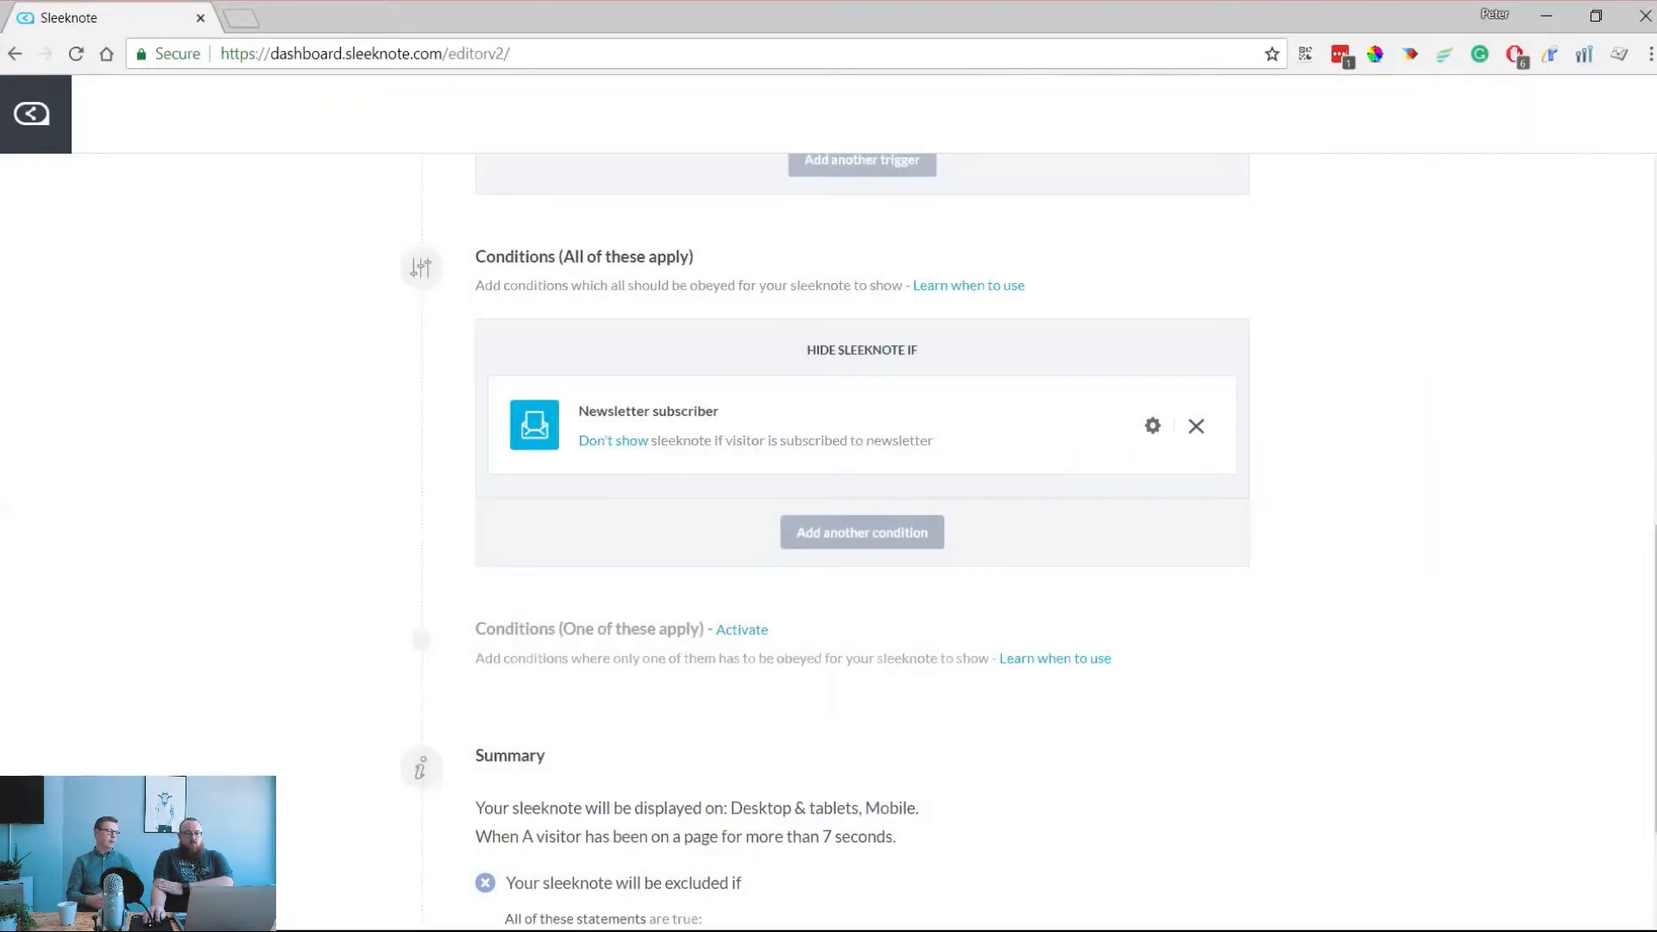
Review the condition types that can be added under the all-apply conditions, and close the list
{"action": "left_click", "coordinate": [862, 532]}
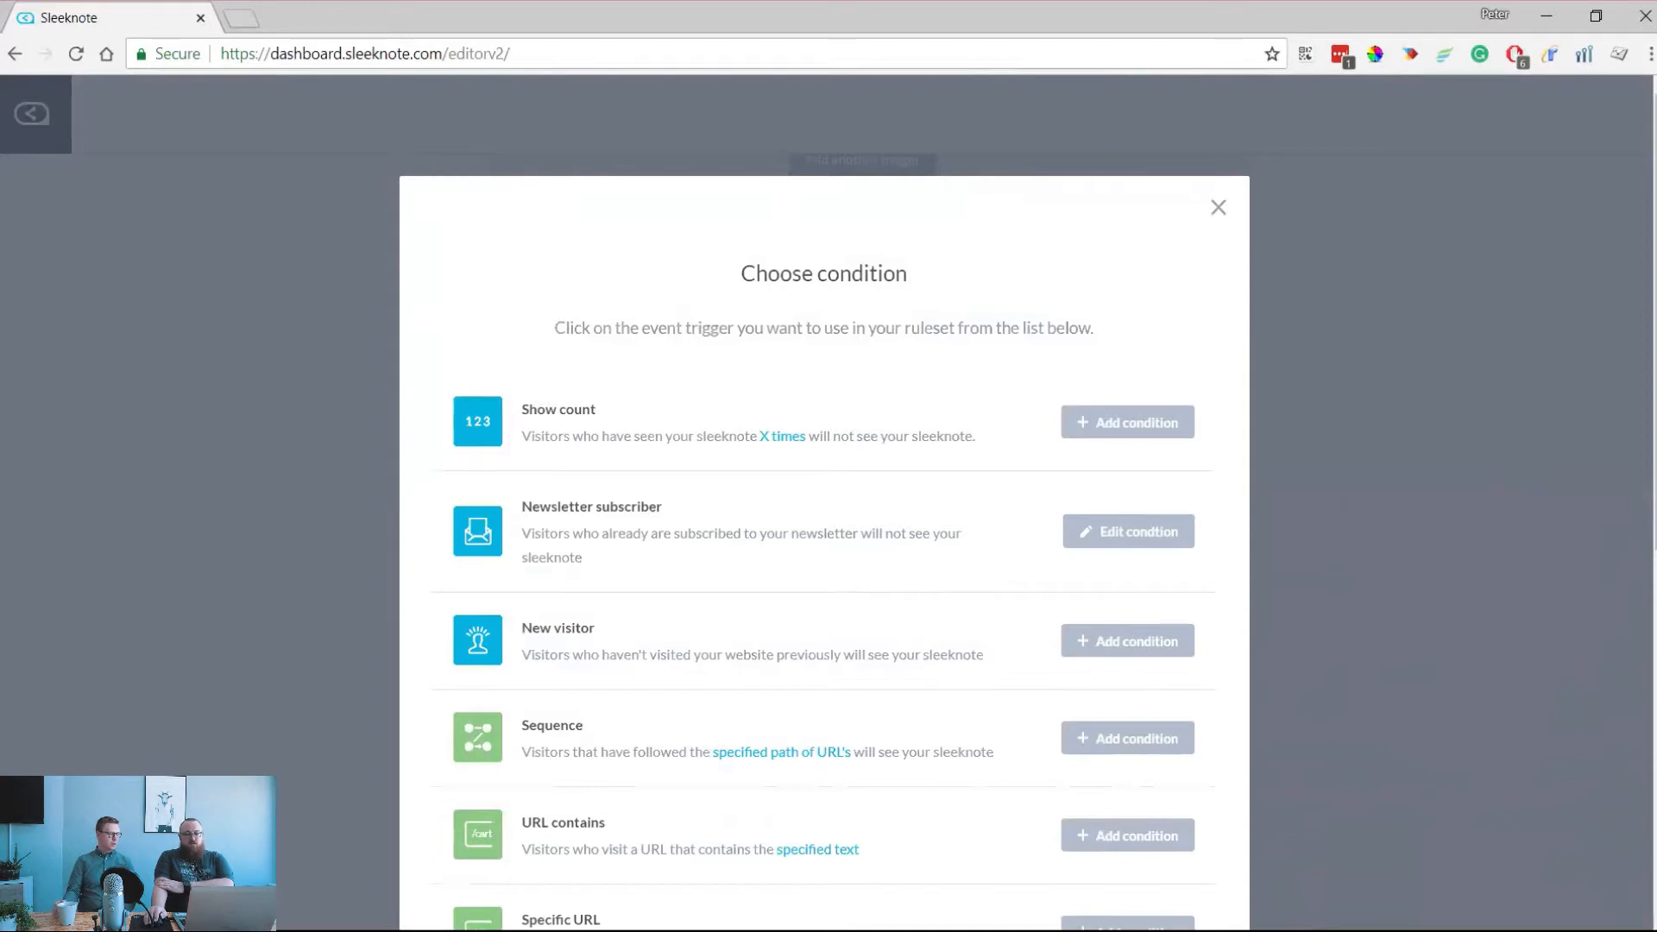
{"action": "scroll", "coordinate": [824, 543], "scroll_direction": "down", "scroll_amount": 2}
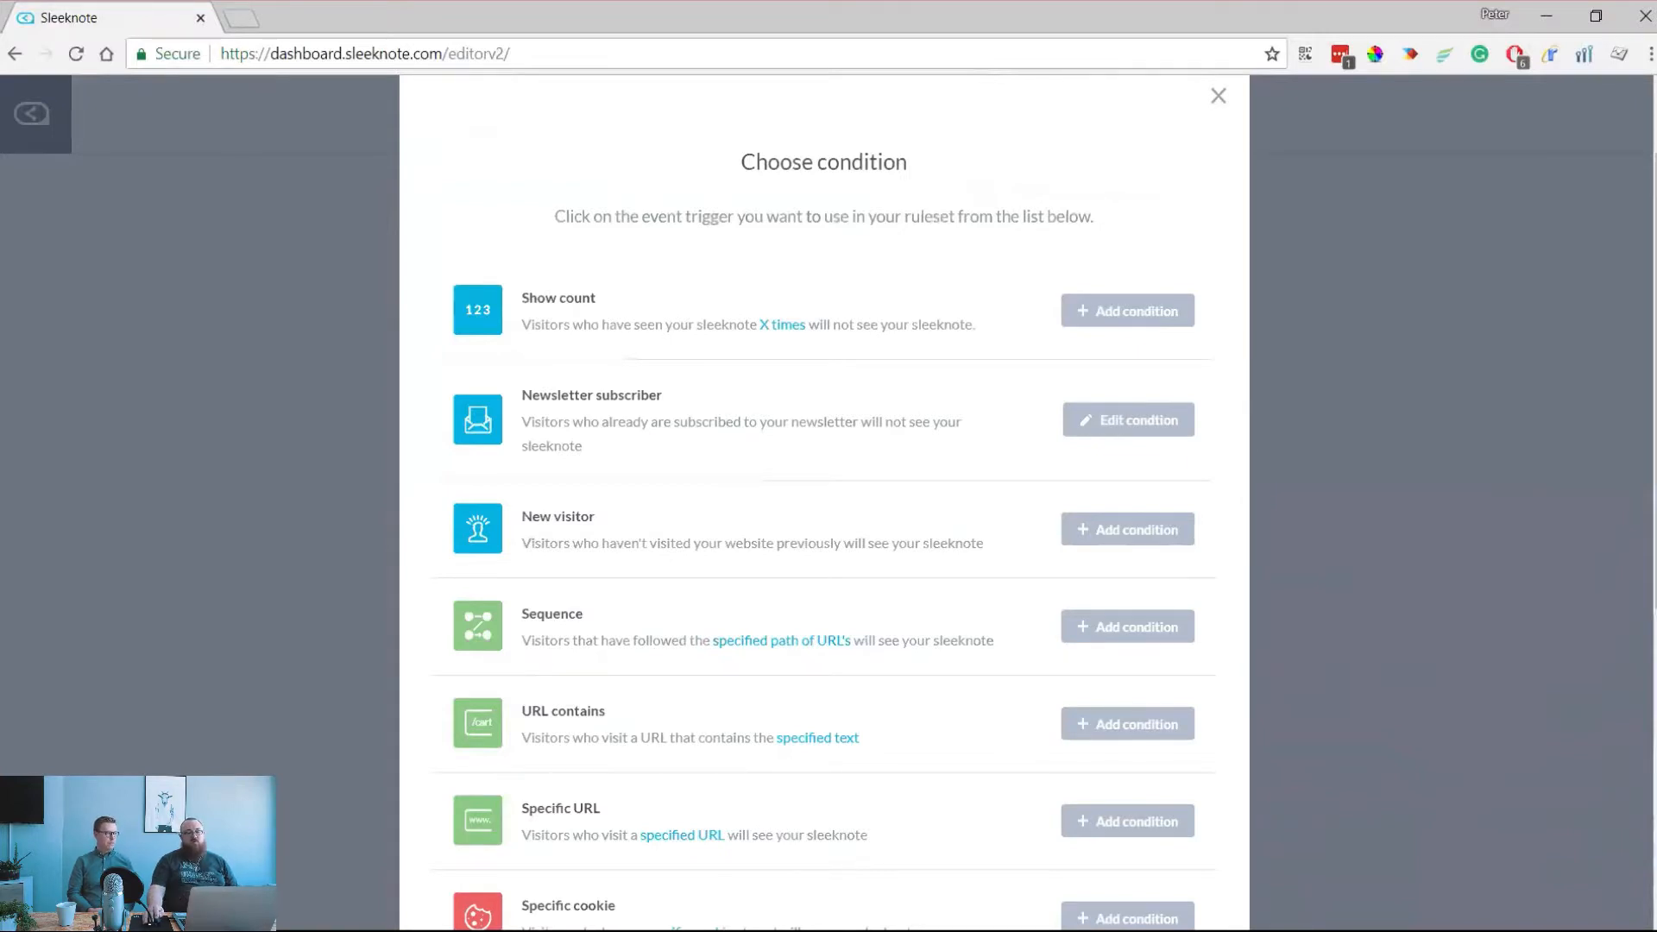
{"action": "key", "text": "Escape"}
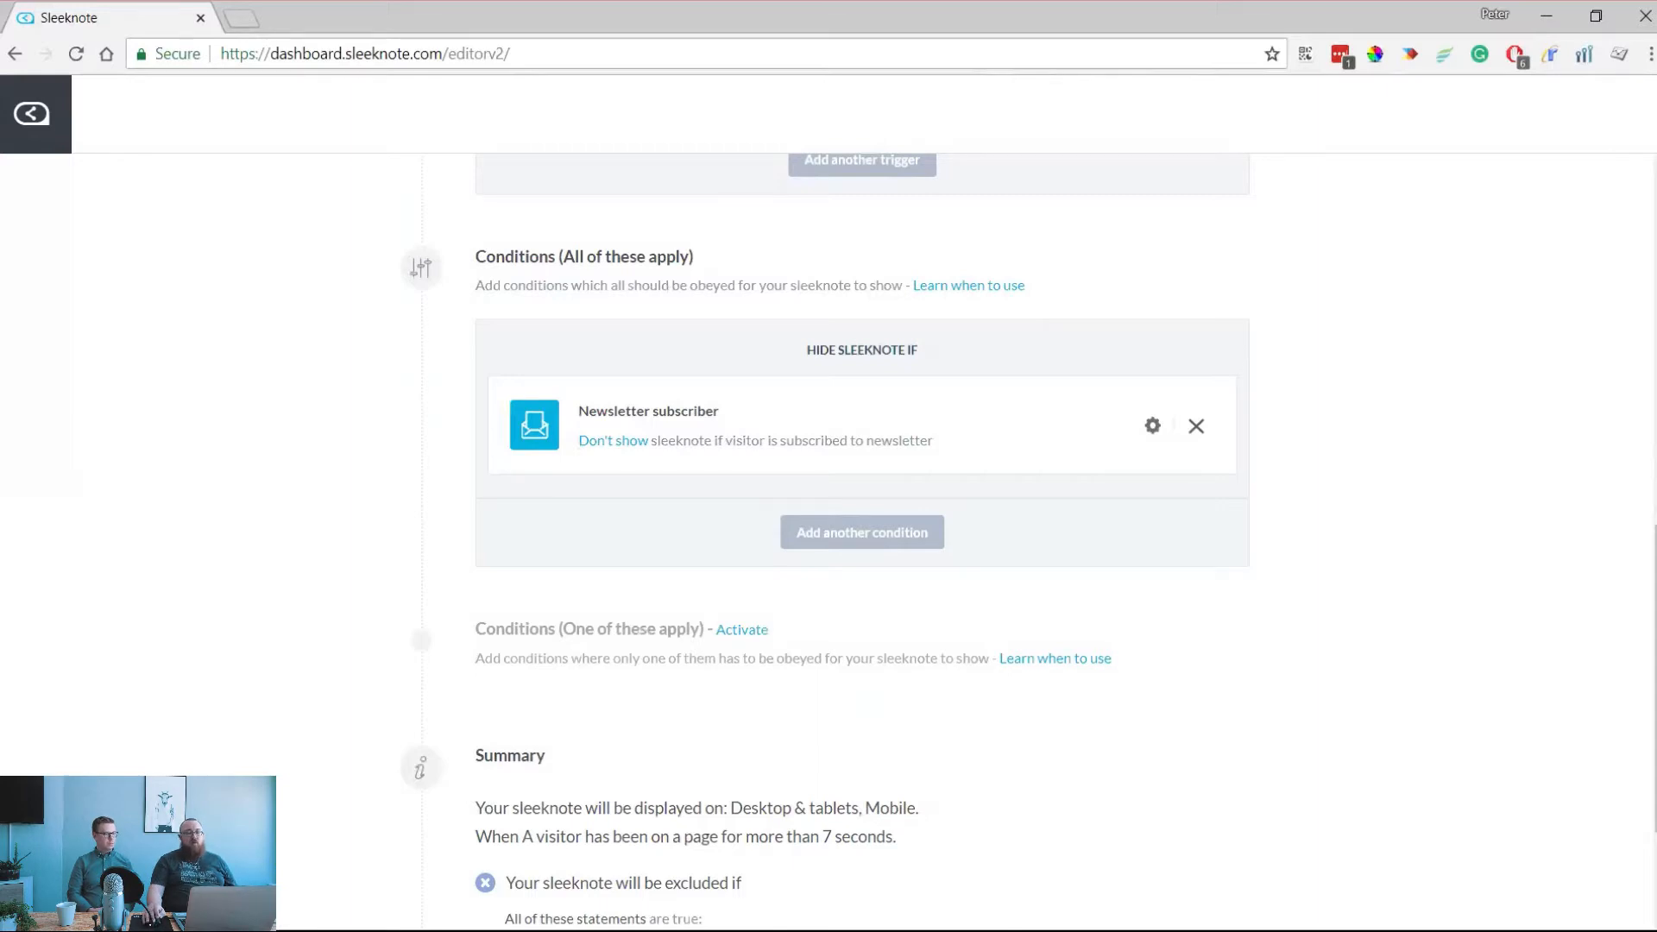
Check the targeting rule from devices to summary and save its conditions
{"action": "scroll", "coordinate": [863, 518], "scroll_direction": "down", "scroll_amount": 2}
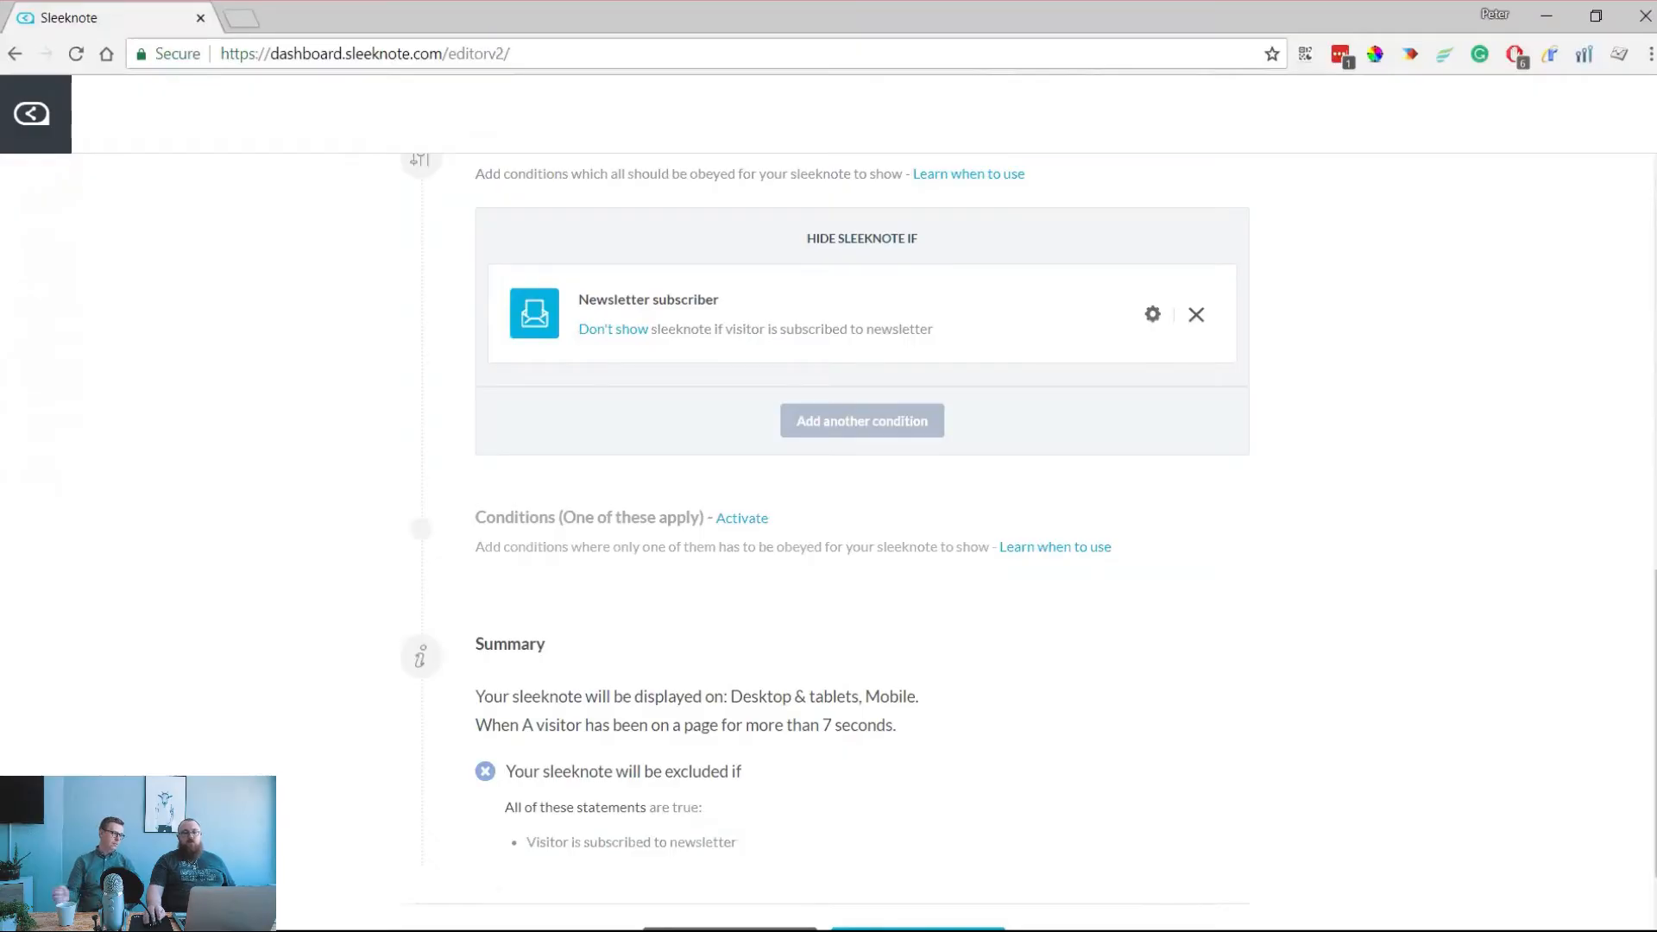
{"action": "scroll", "coordinate": [862, 518], "scroll_direction": "up", "scroll_amount": 9}
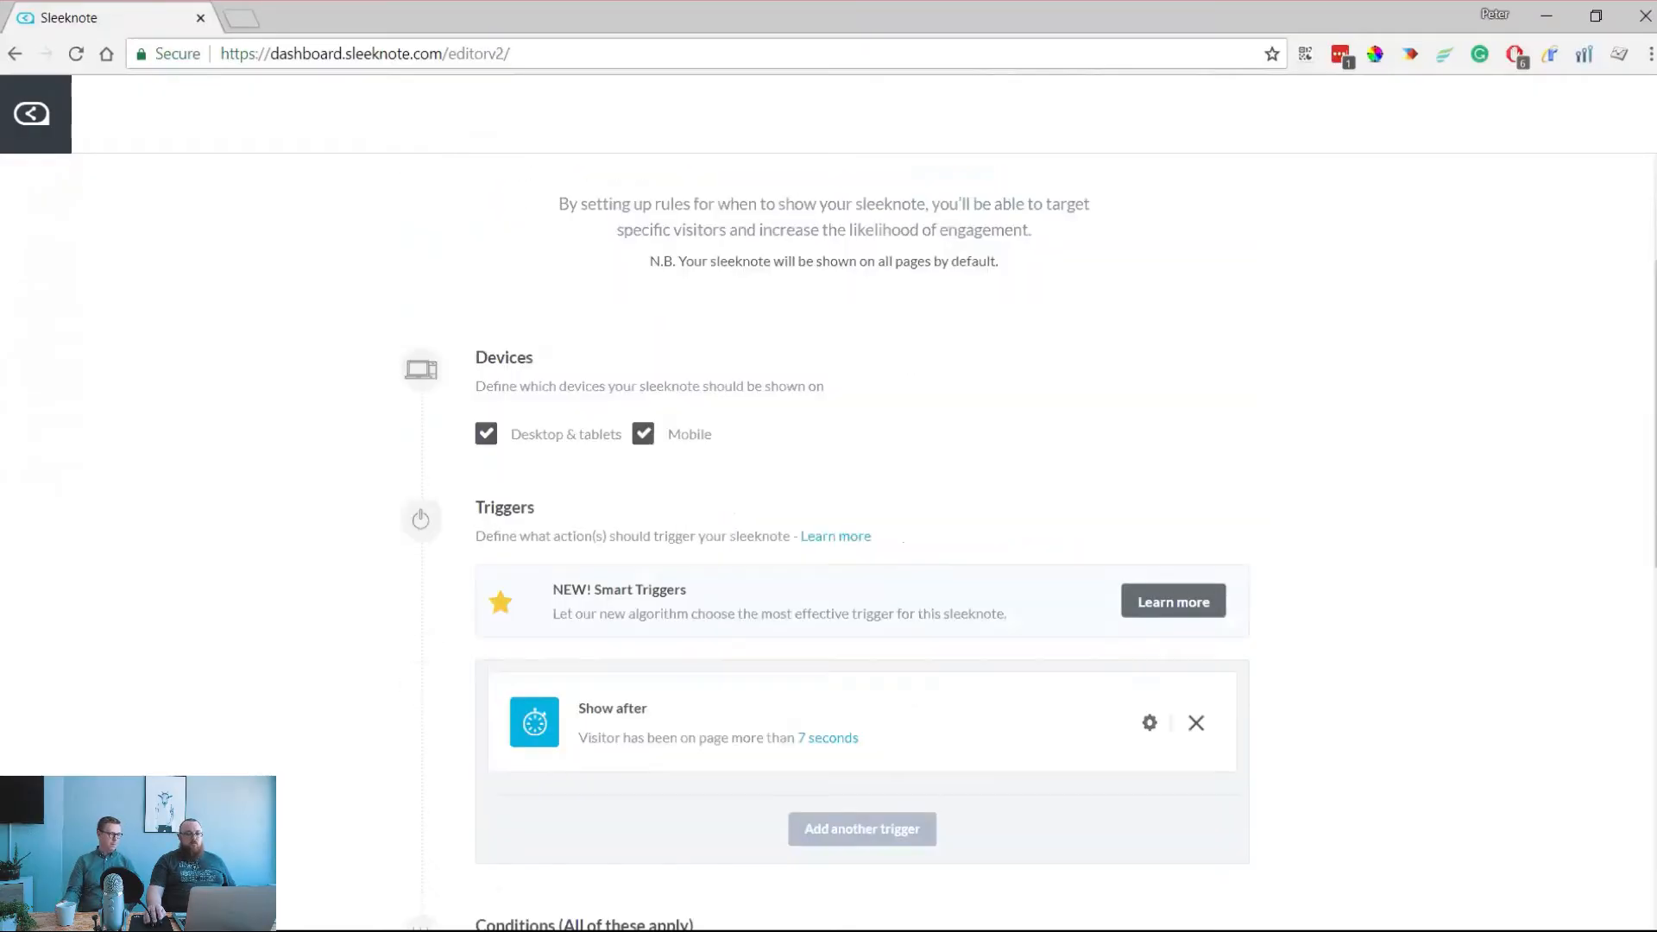
{"action": "scroll", "coordinate": [862, 518], "scroll_direction": "down", "scroll_amount": 10}
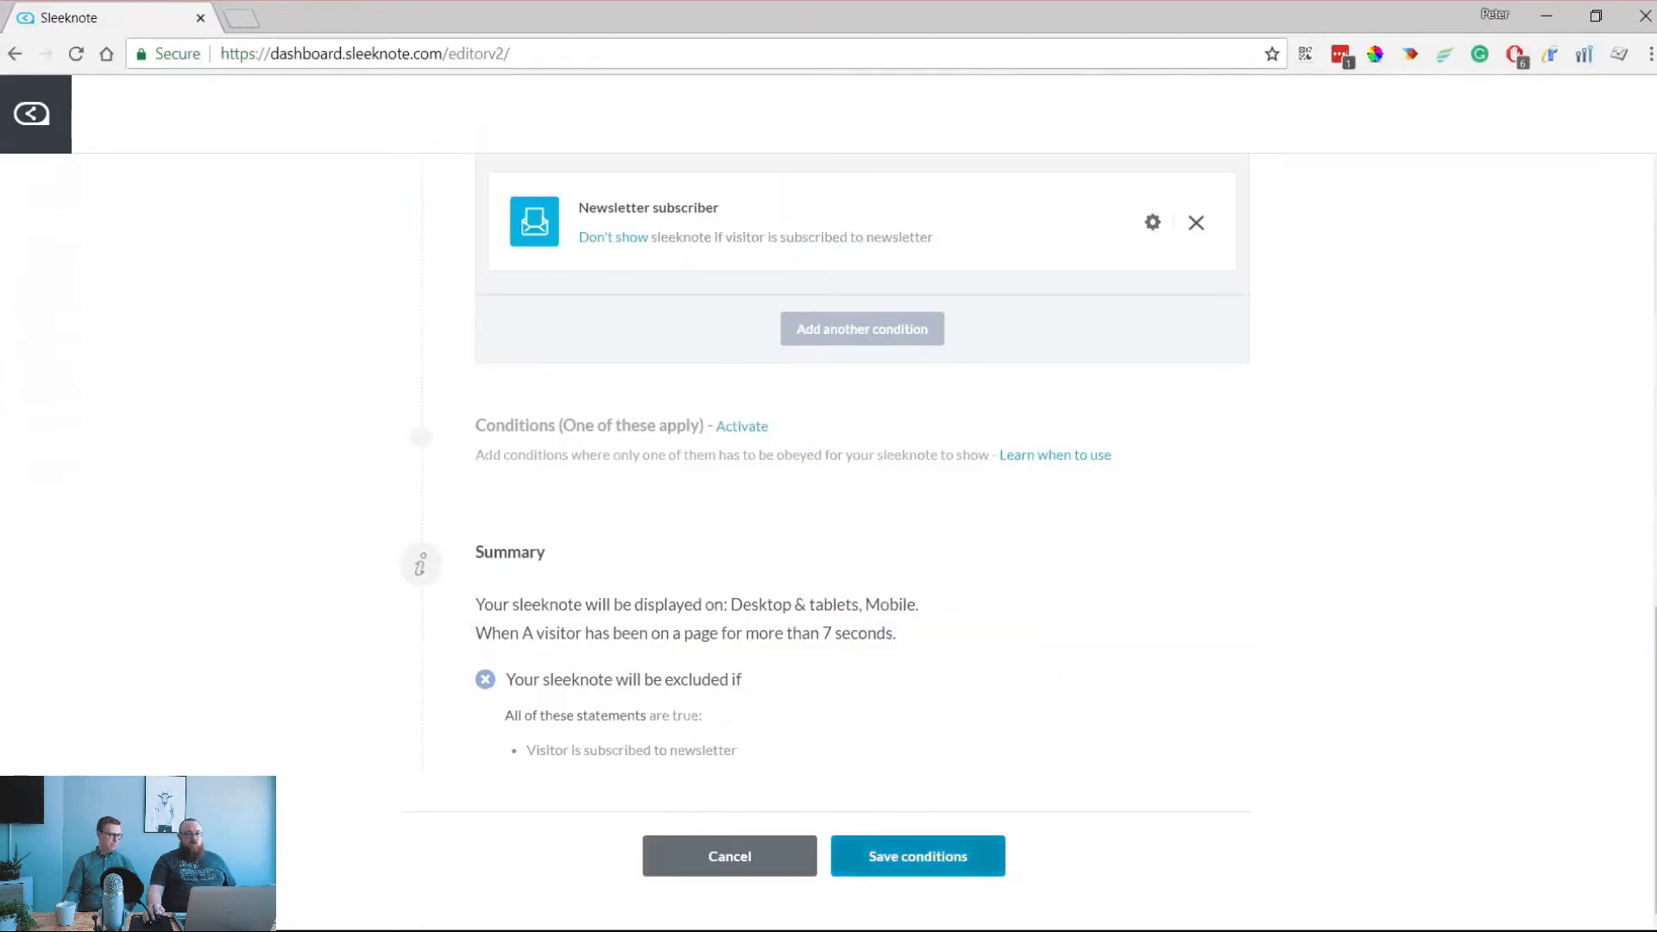
{"action": "left_click", "coordinate": [917, 856]}
Start the email software integration for the sleeknote and choose MailChimp as the provider
{"action": "scroll", "coordinate": [862, 542], "scroll_direction": "down", "scroll_amount": 4}
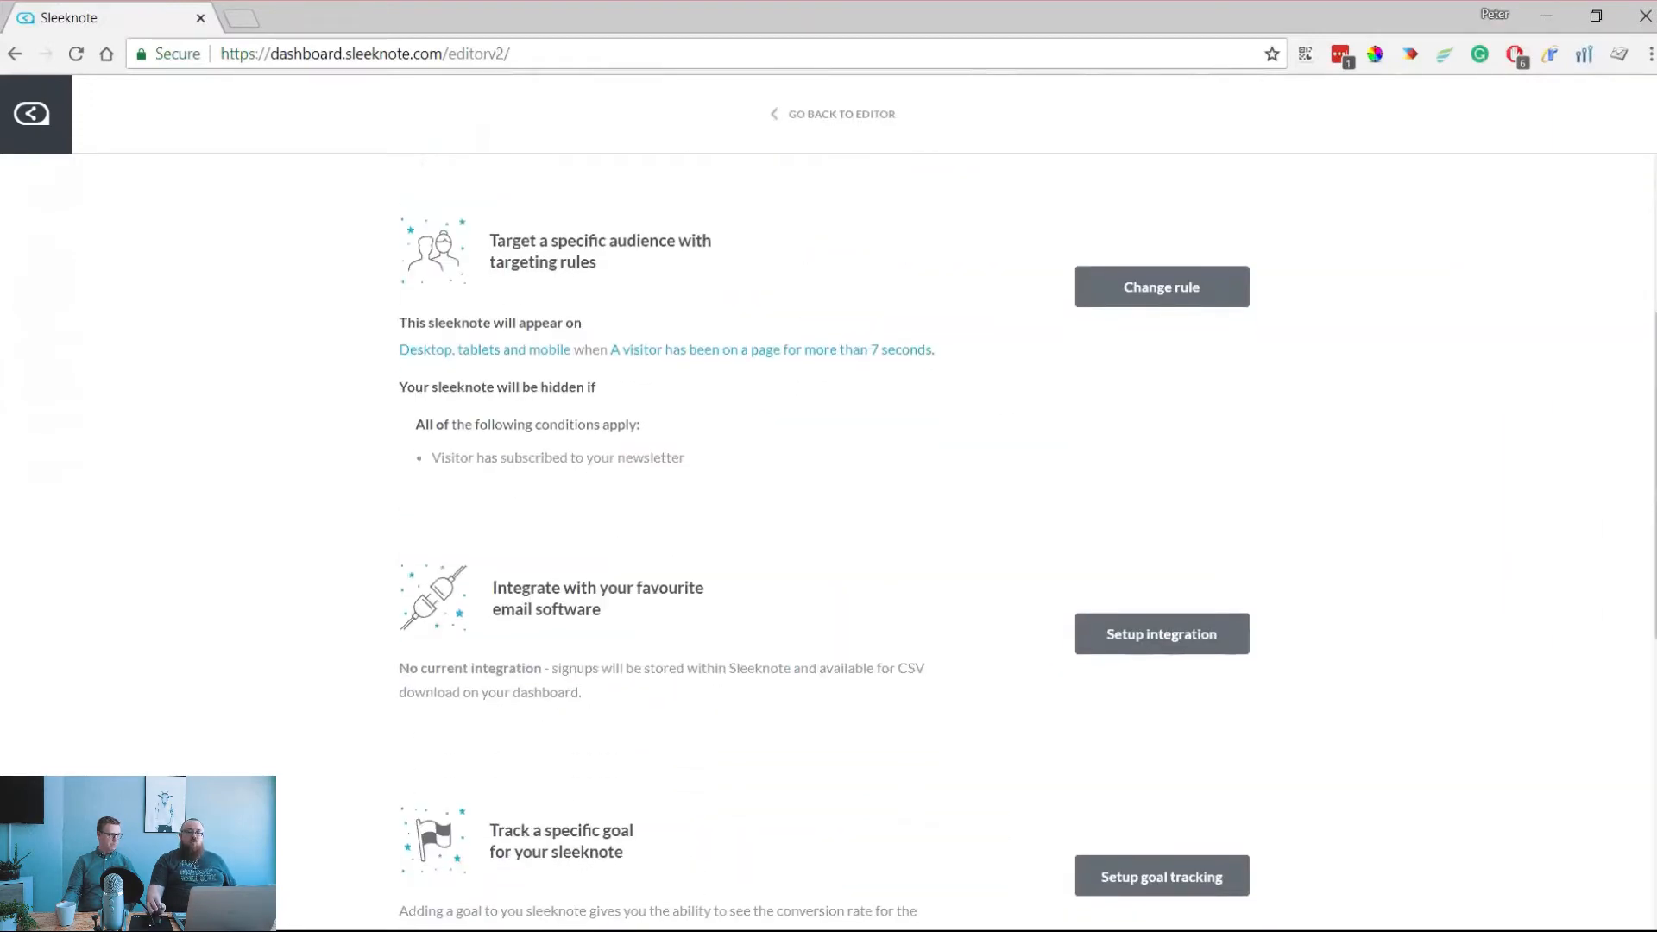
{"action": "scroll", "coordinate": [862, 517], "scroll_direction": "down", "scroll_amount": 3}
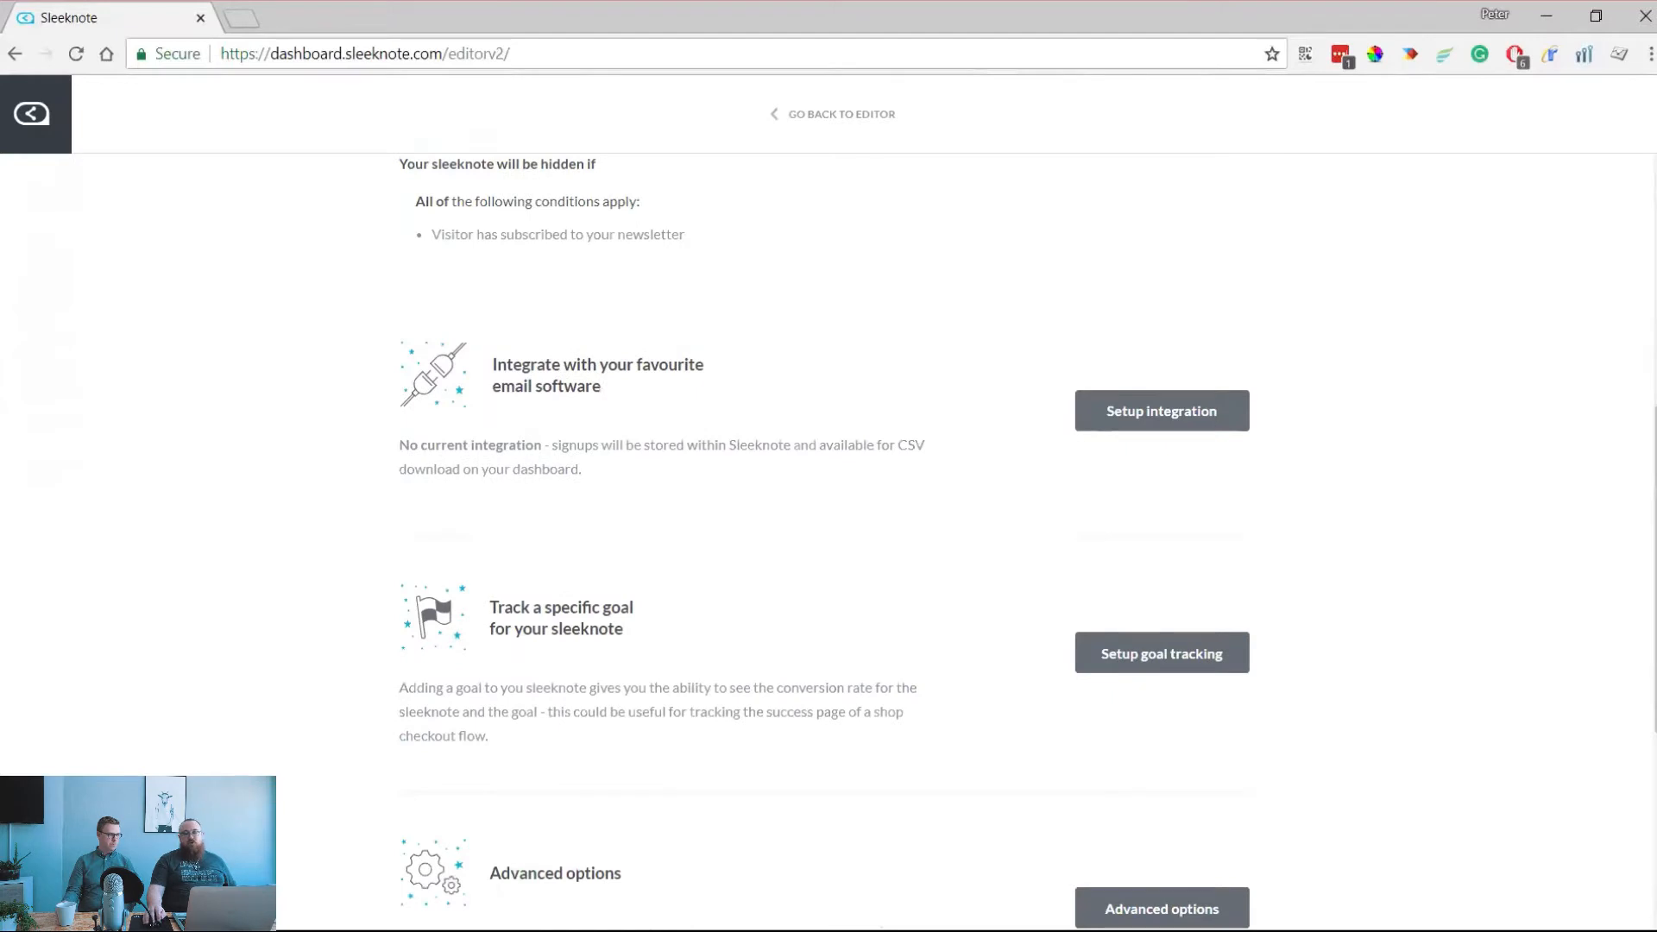
{"action": "left_click", "coordinate": [1122, 411]}
{"action": "scroll", "coordinate": [1121, 411], "scroll_direction": "down", "scroll_amount": 1}
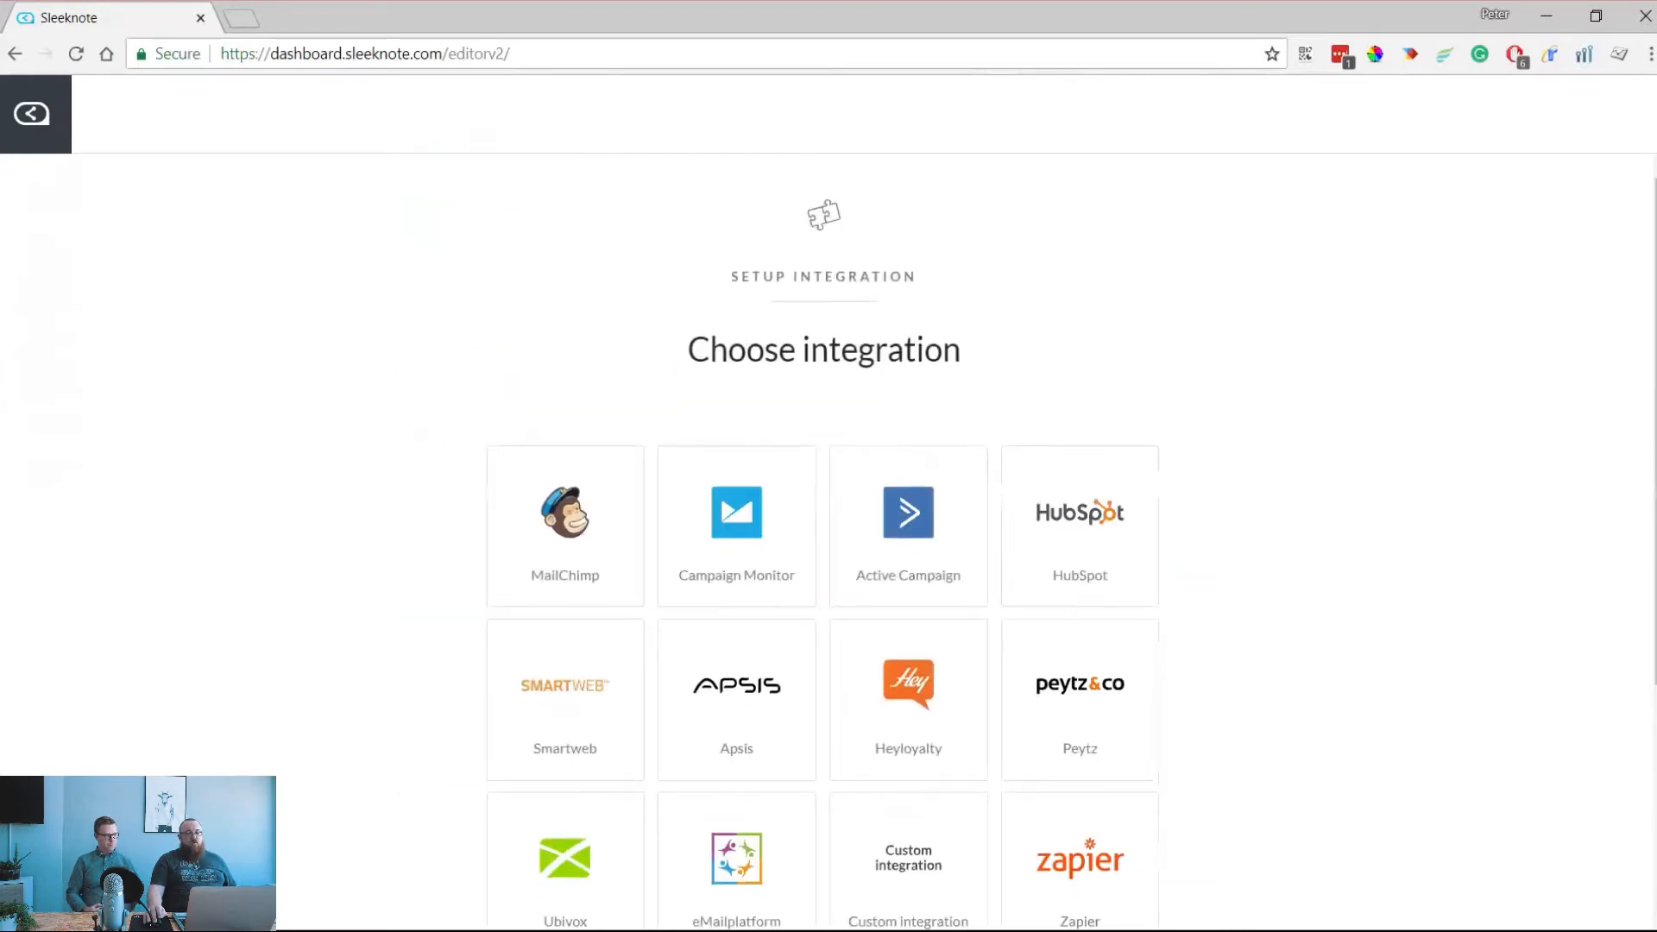
{"action": "scroll", "coordinate": [1121, 412], "scroll_direction": "down", "scroll_amount": 1}
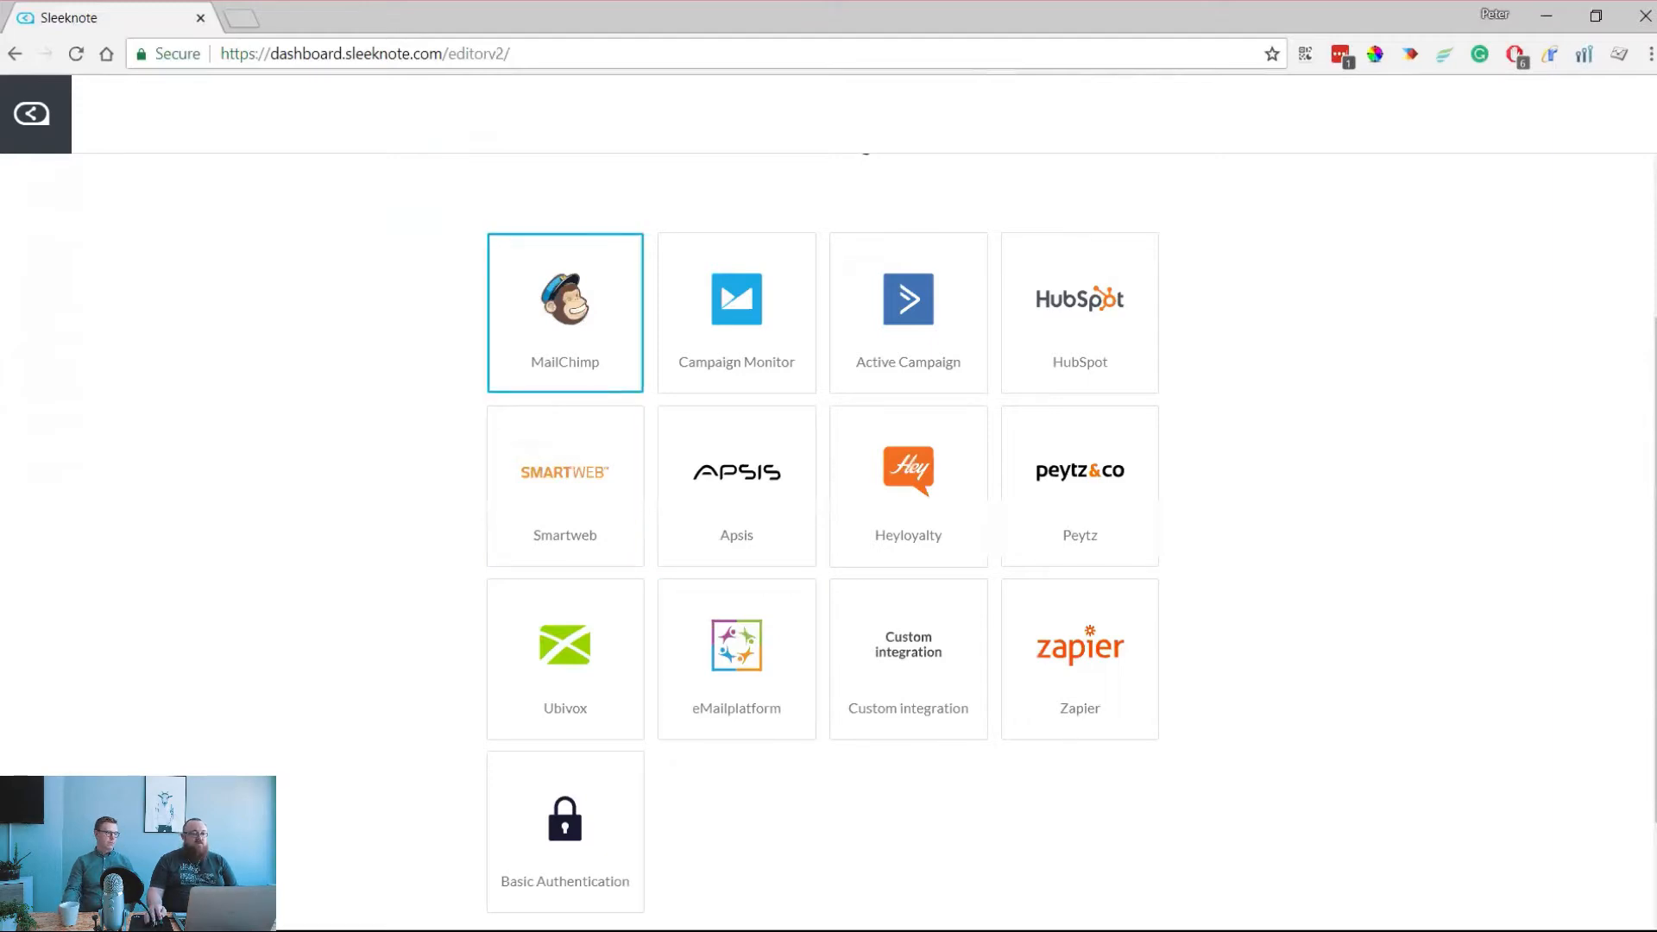
{"action": "left_click", "coordinate": [565, 313]}
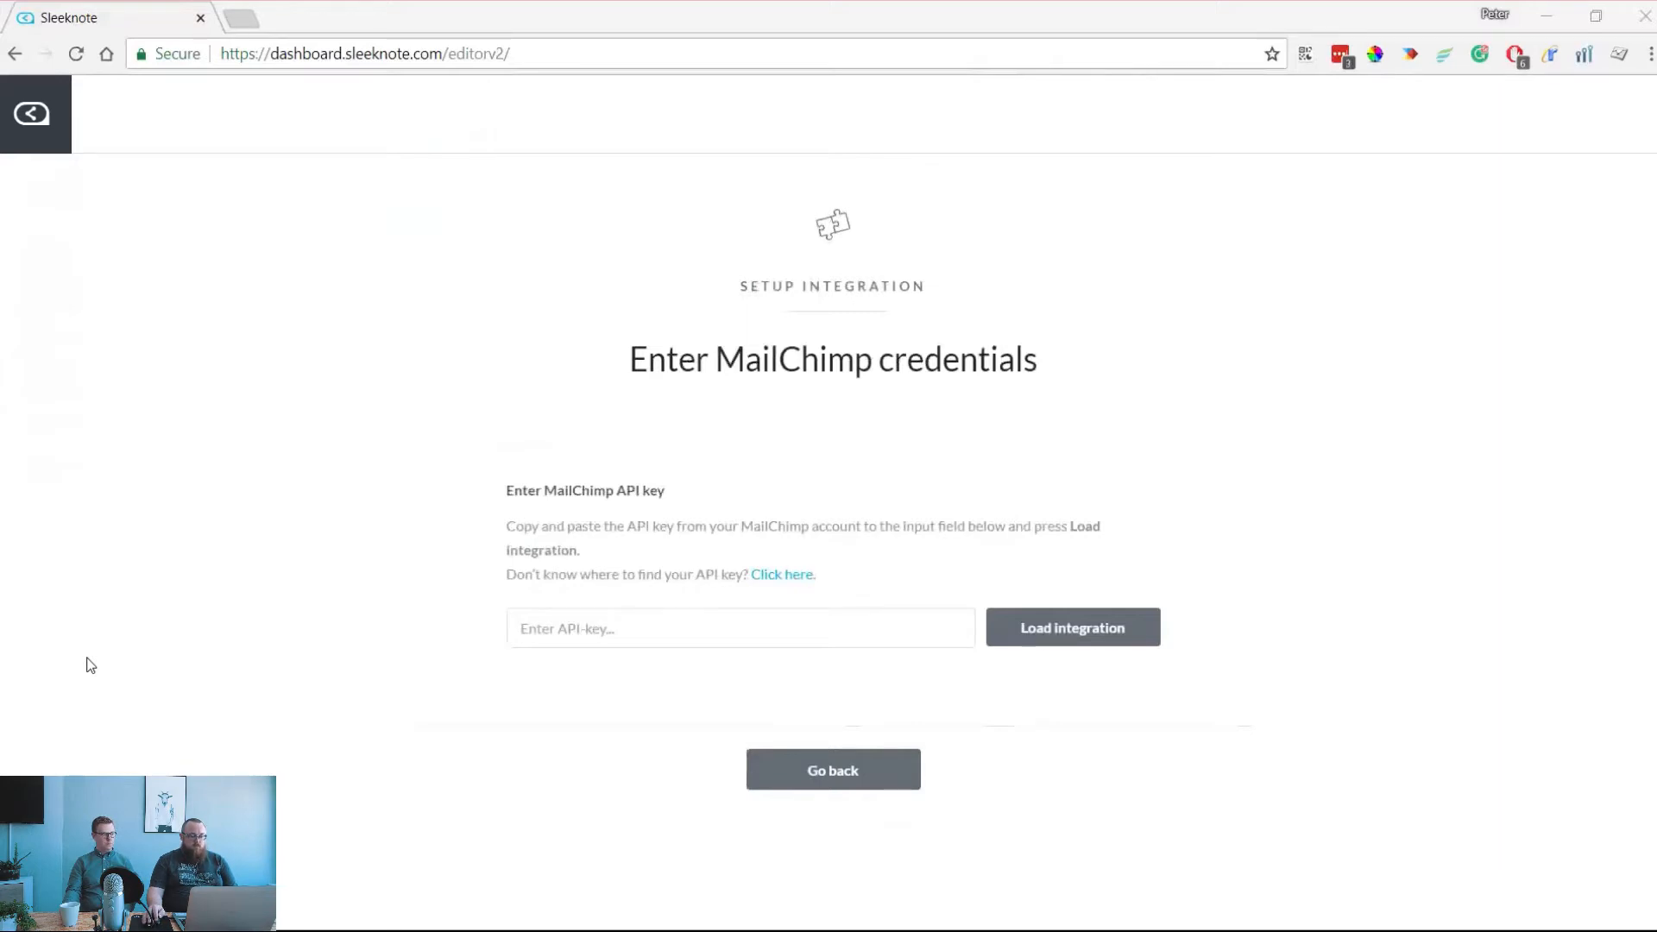
Paste the MailChimp API key, load the integration, and choose the test list named after the account user
{"action": "key", "text": "alt+Tab"}
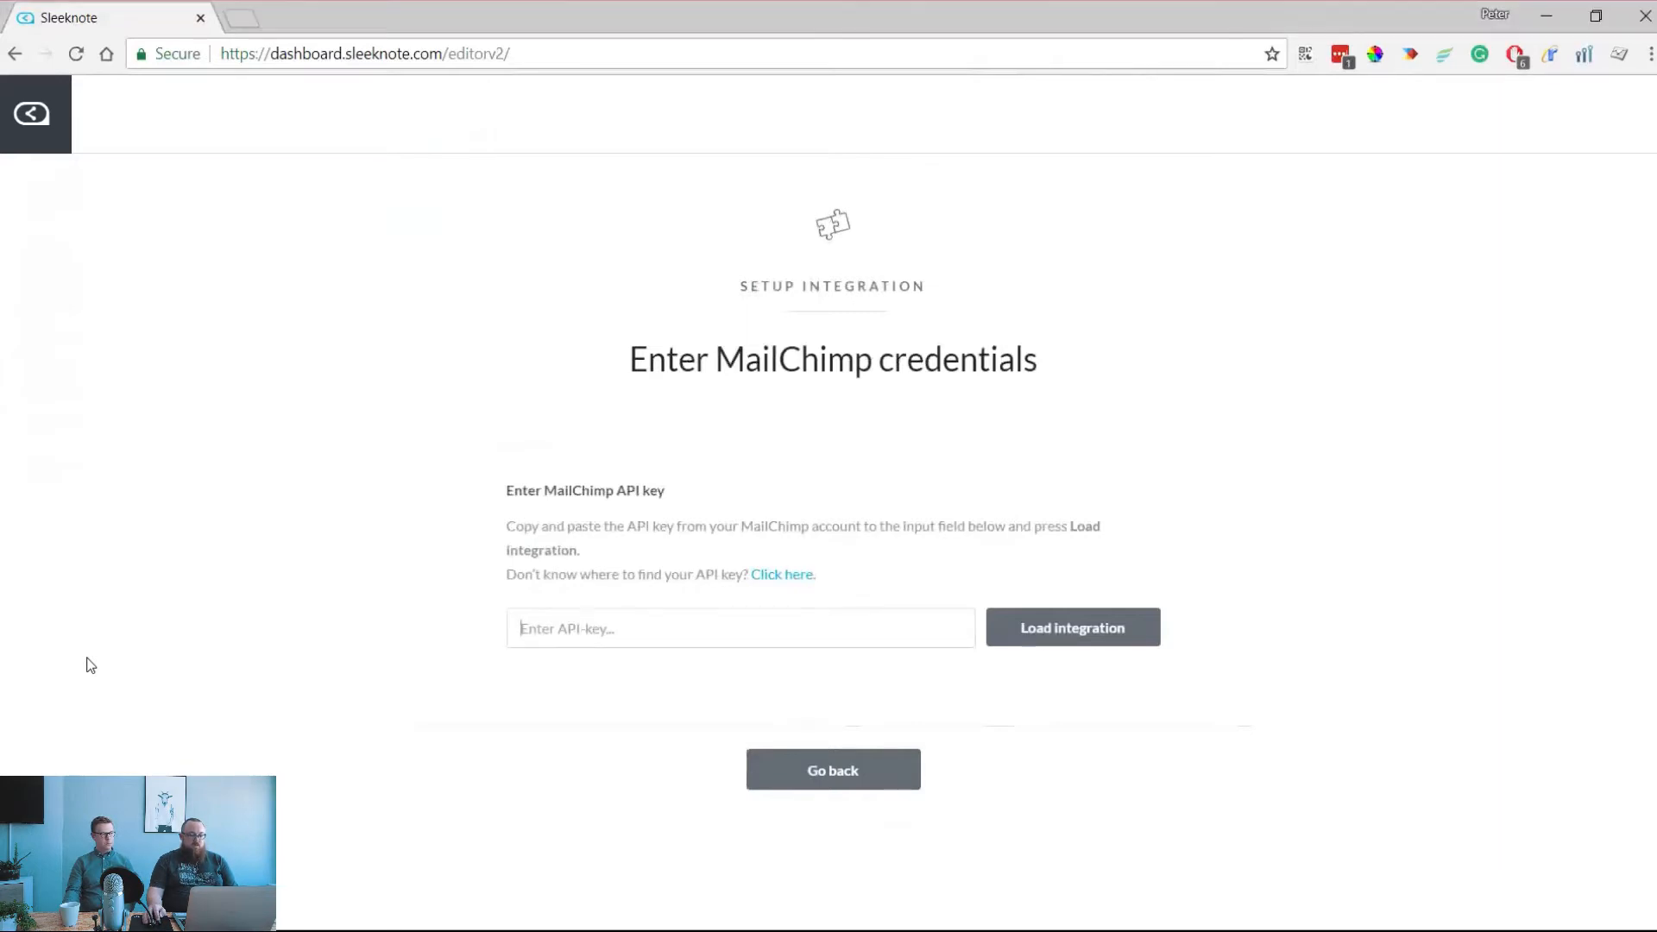
{"action": "key", "text": "ctrl+v"}
{"action": "key", "text": "Return"}
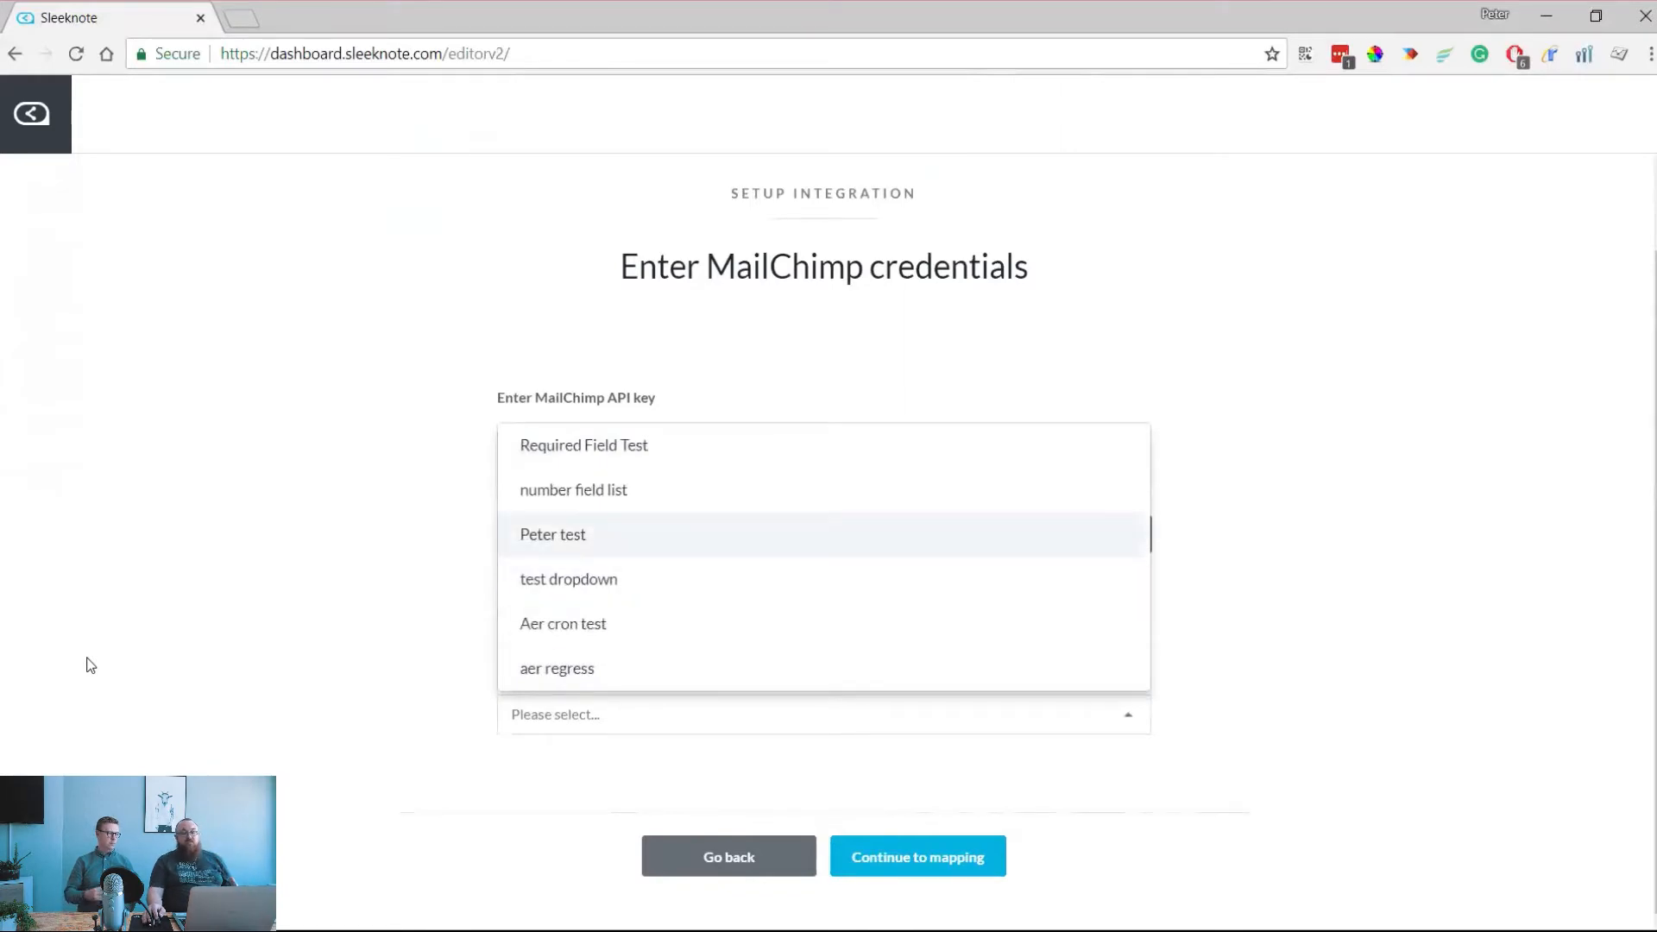
{"action": "key", "text": "Return"}
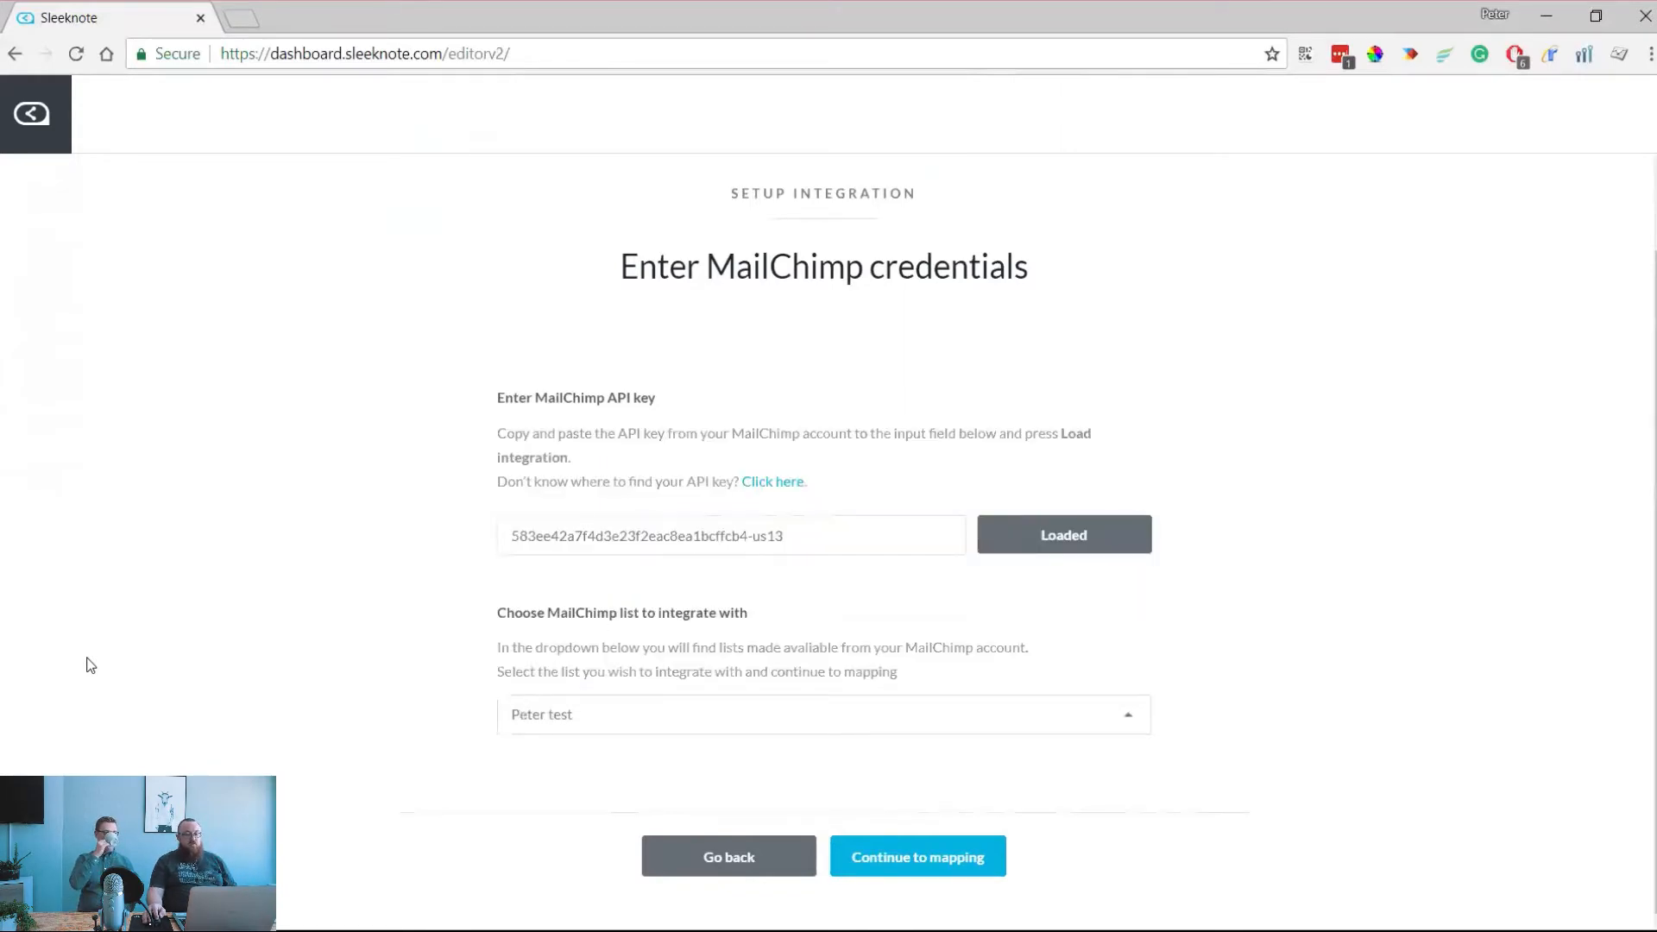
Continue to the field mapping and map the sleeknote's name input to MailChimp's First Name (required) field
{"action": "left_click", "coordinate": [918, 857]}
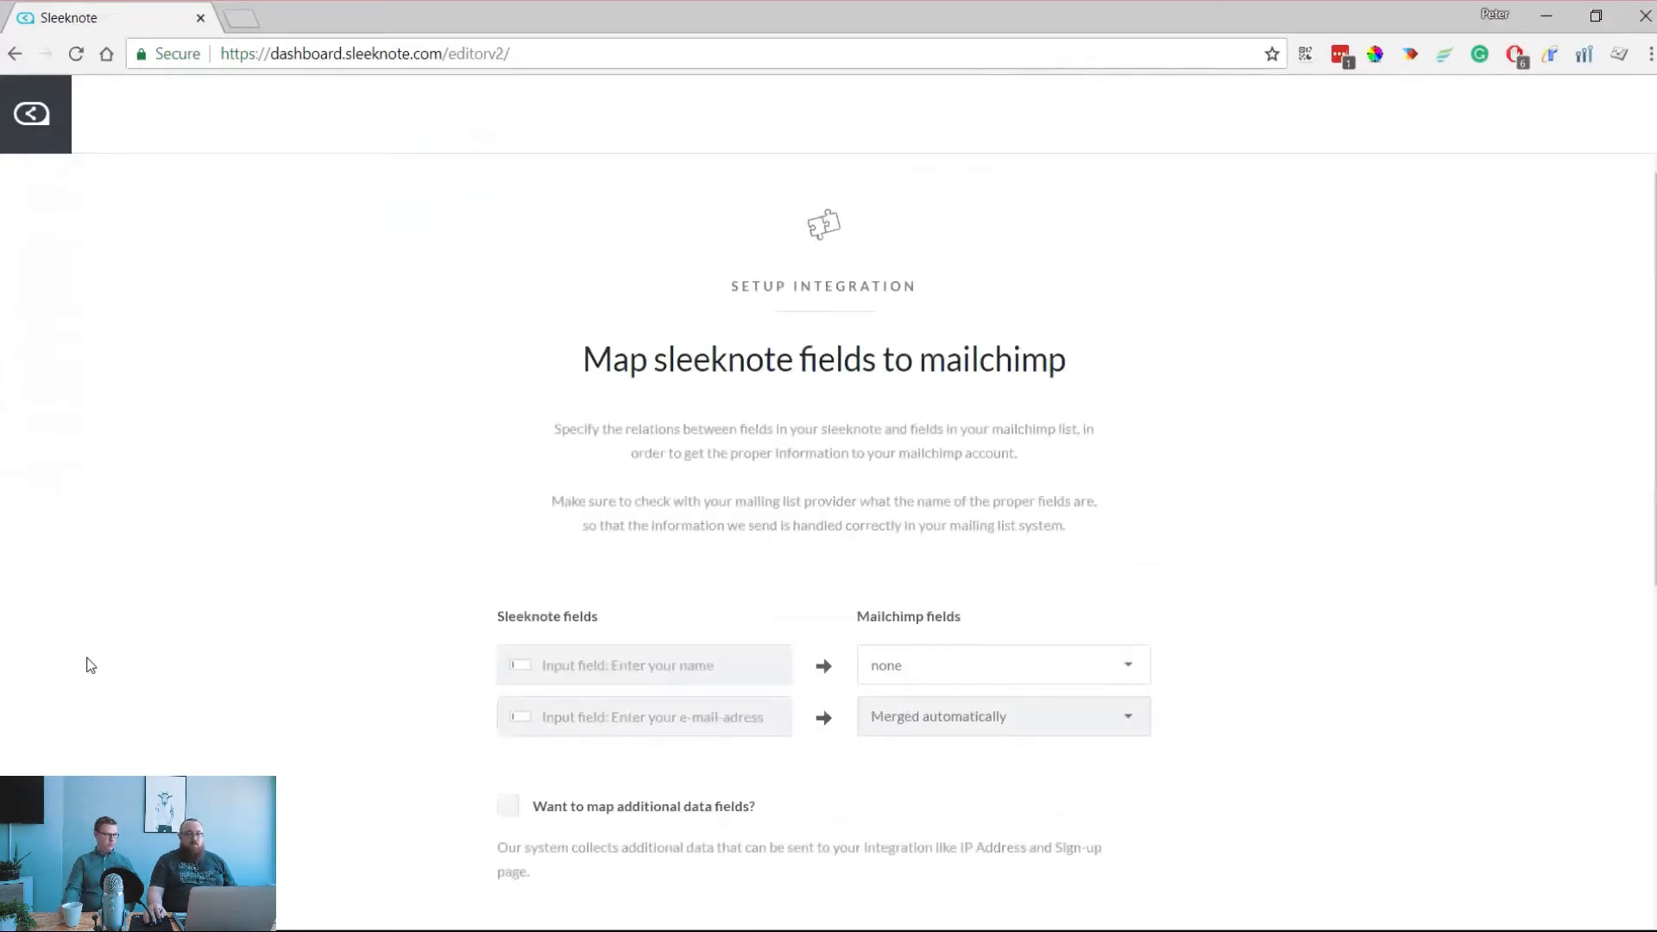
{"action": "scroll", "coordinate": [86, 665], "scroll_direction": "down", "scroll_amount": 1}
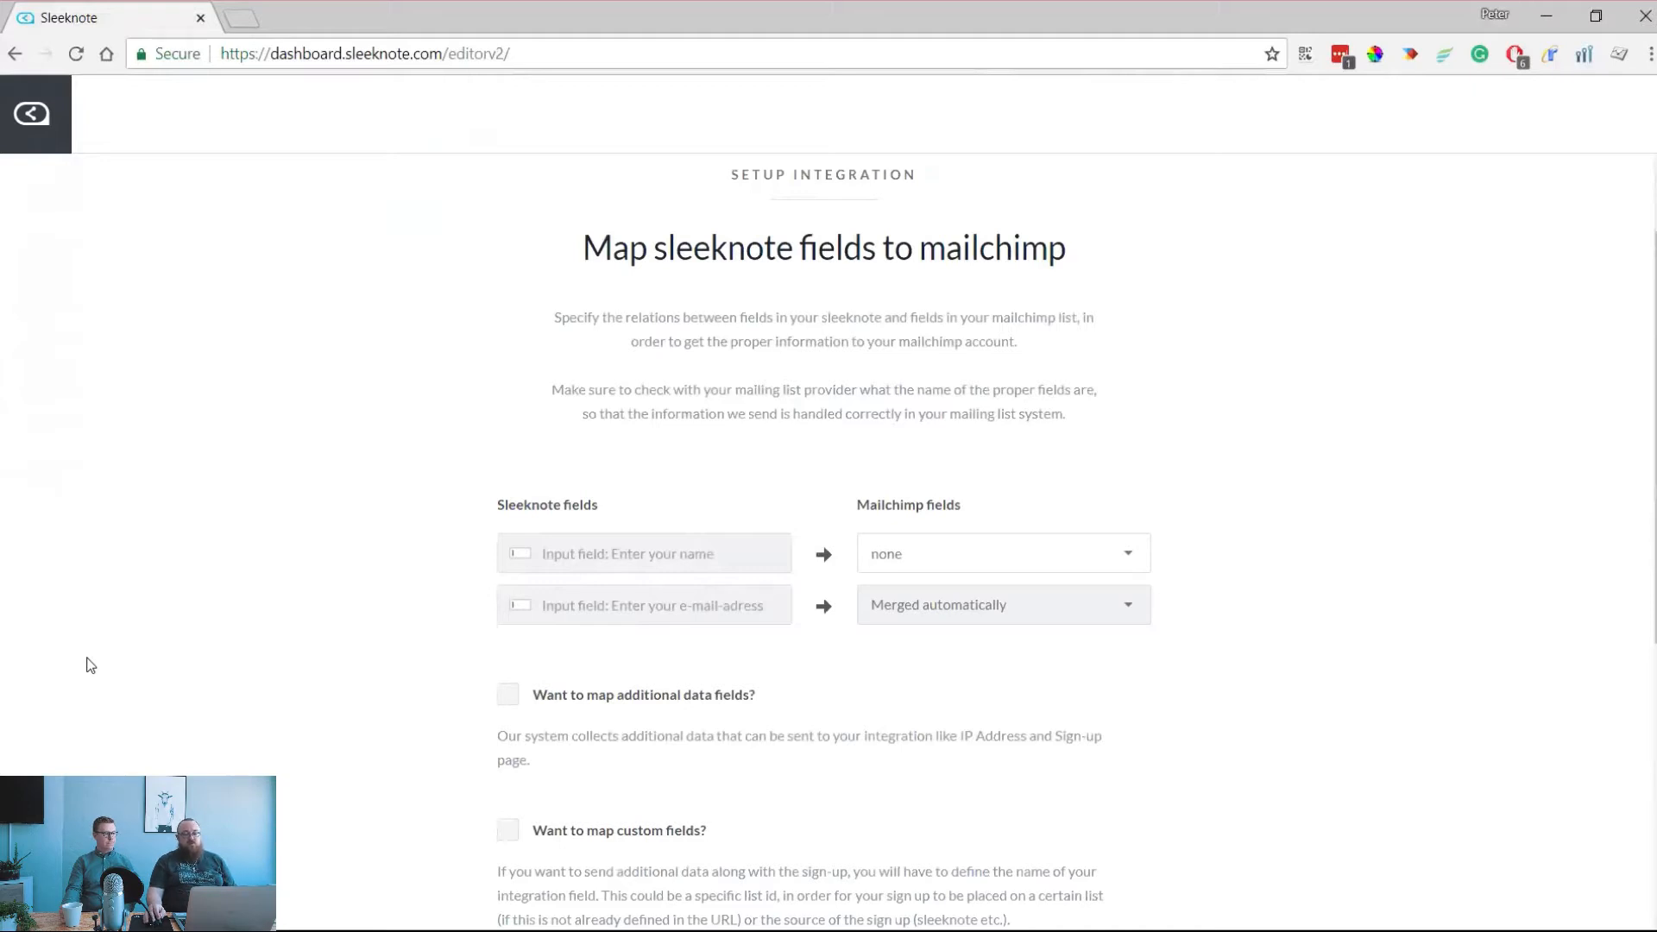
{"action": "left_click", "coordinate": [1004, 553]}
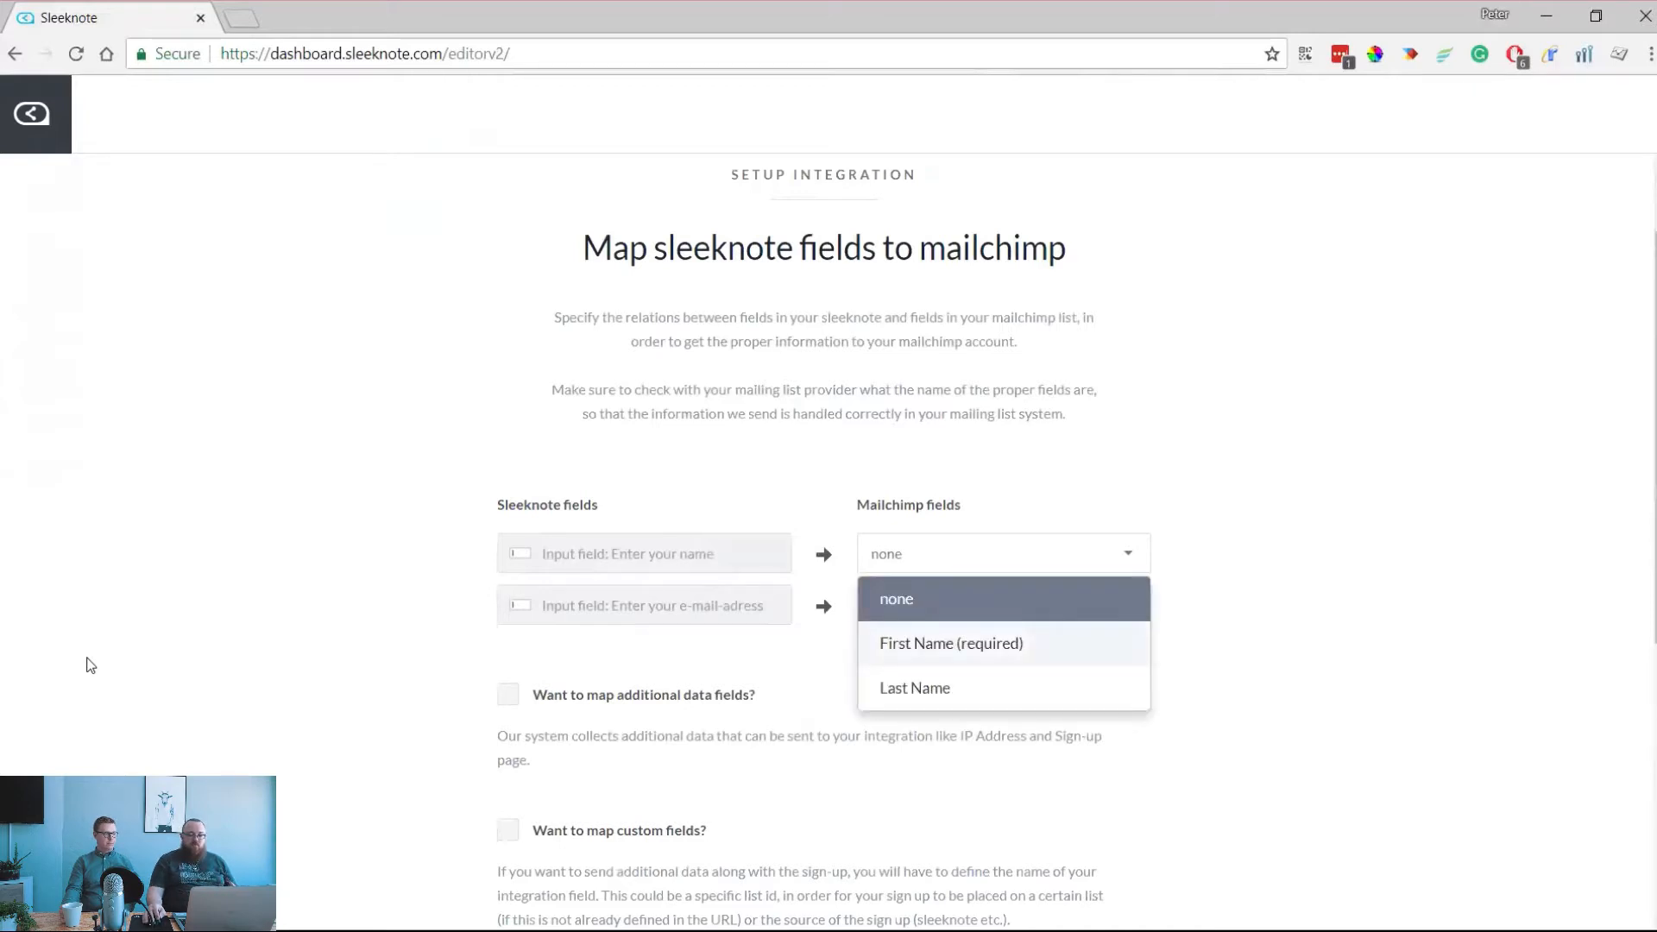
{"action": "left_click", "coordinate": [951, 643]}
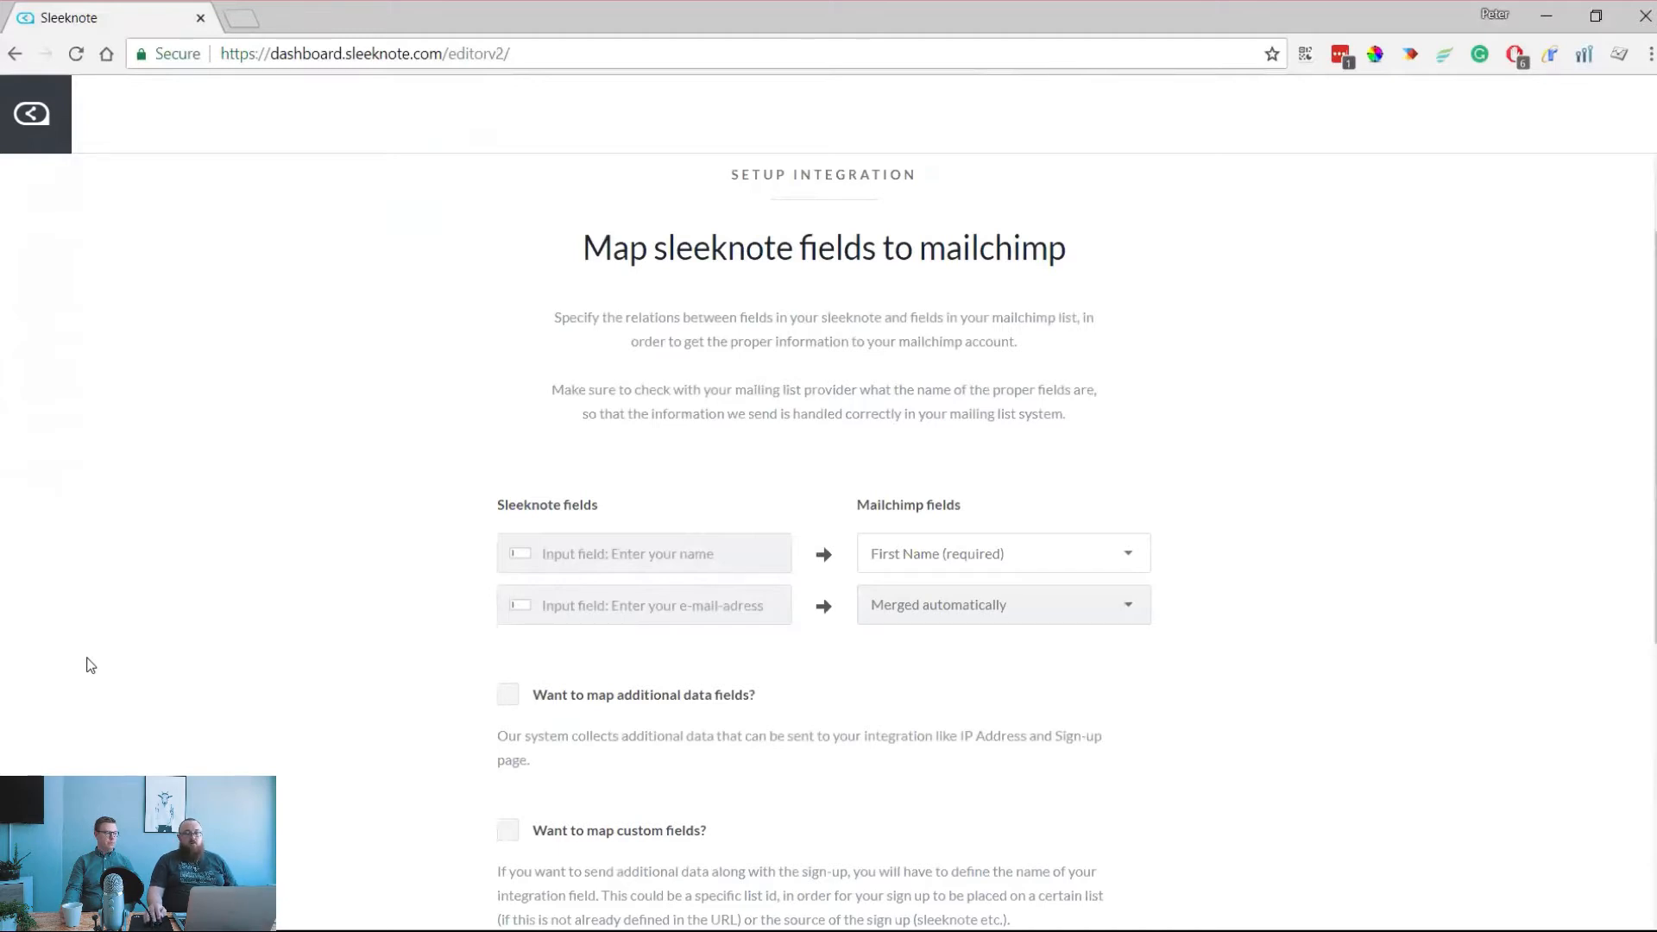
Map the custom value "30% off" to MailChimp's Last Name field, show the additional data fields, and cancel the integration setup
{"action": "scroll", "coordinate": [89, 664], "scroll_direction": "down", "scroll_amount": 1}
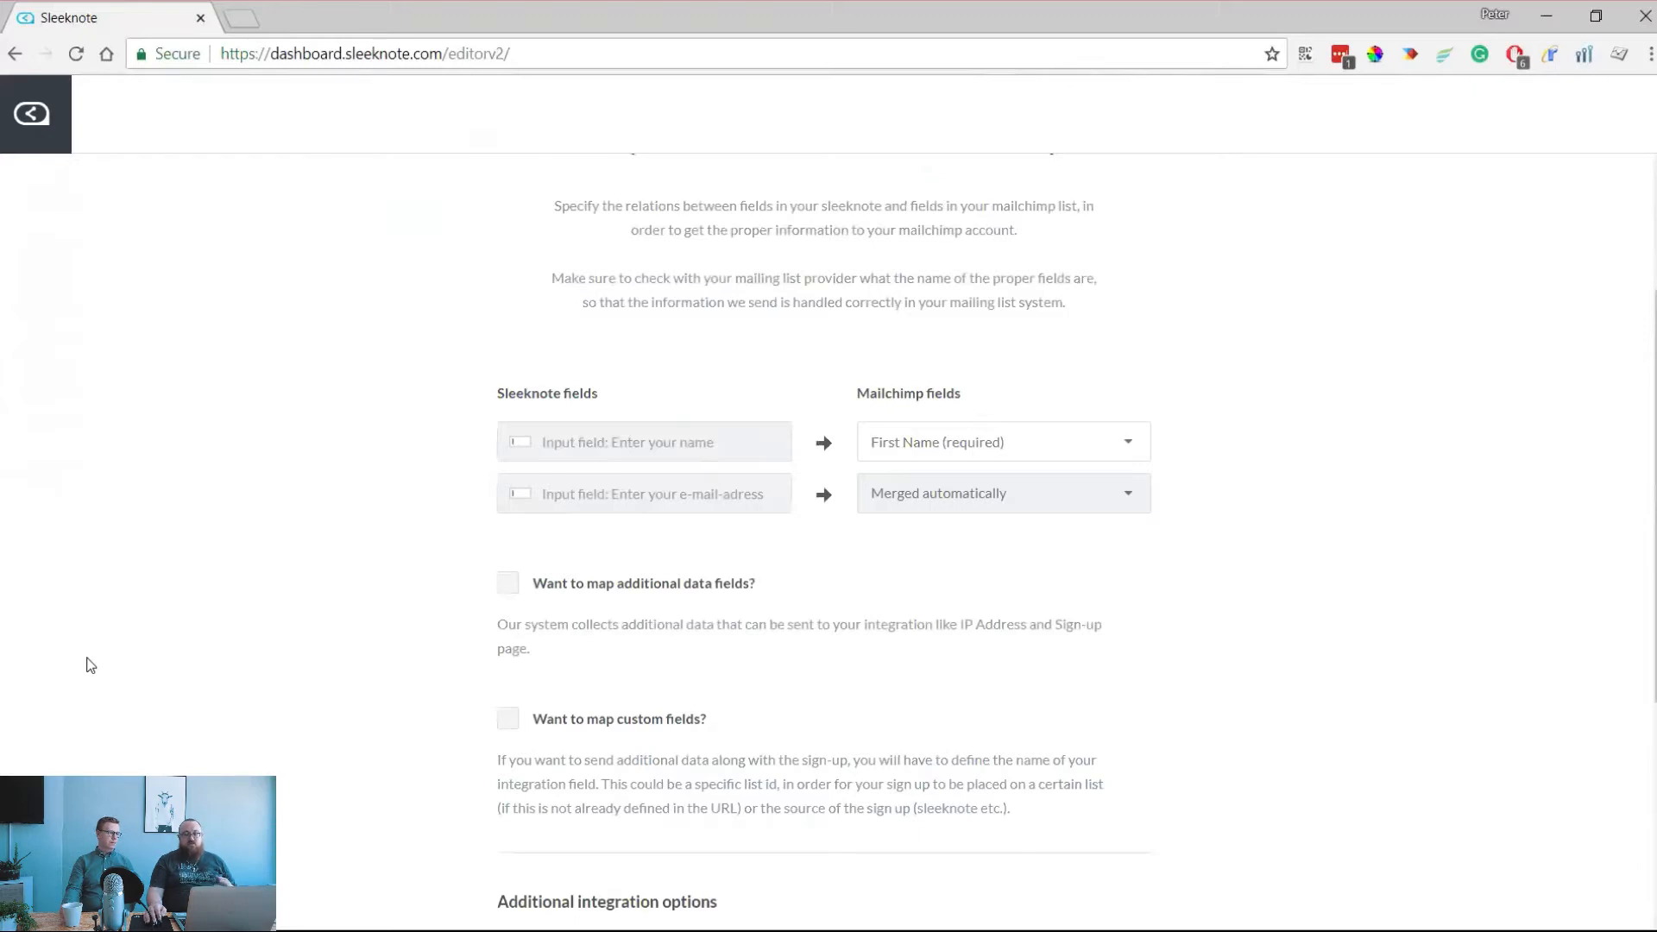
{"action": "scroll", "coordinate": [89, 664], "scroll_direction": "down", "scroll_amount": 1}
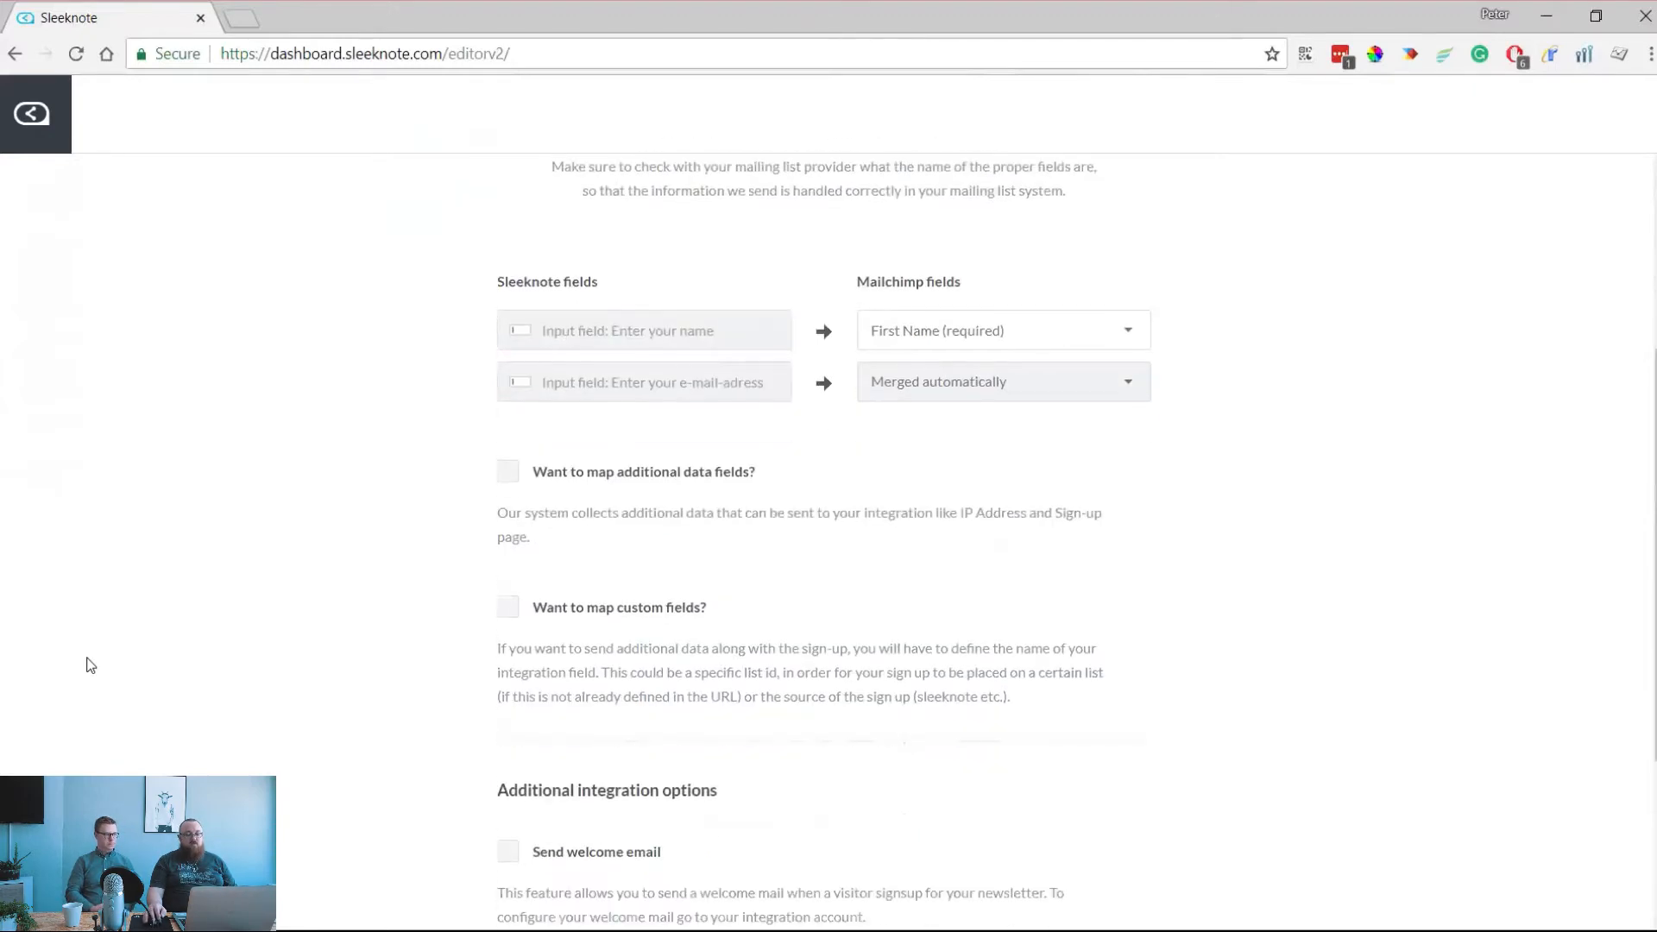
{"action": "scroll", "coordinate": [88, 664], "scroll_direction": "down", "scroll_amount": 1}
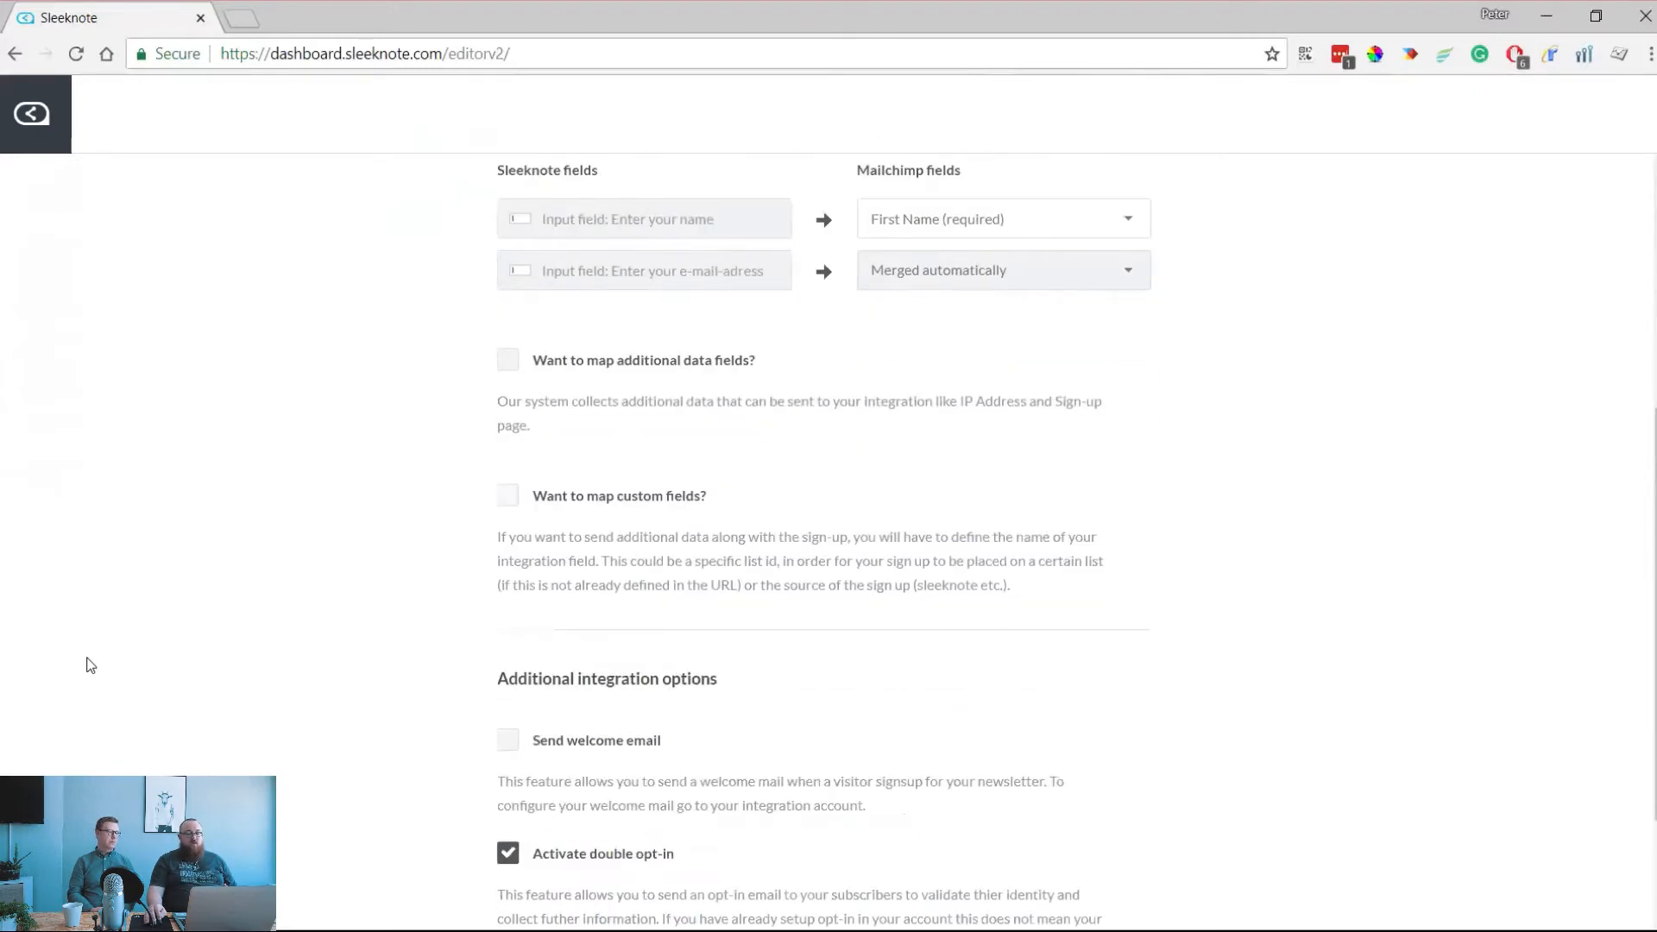
{"action": "key", "text": "space"}
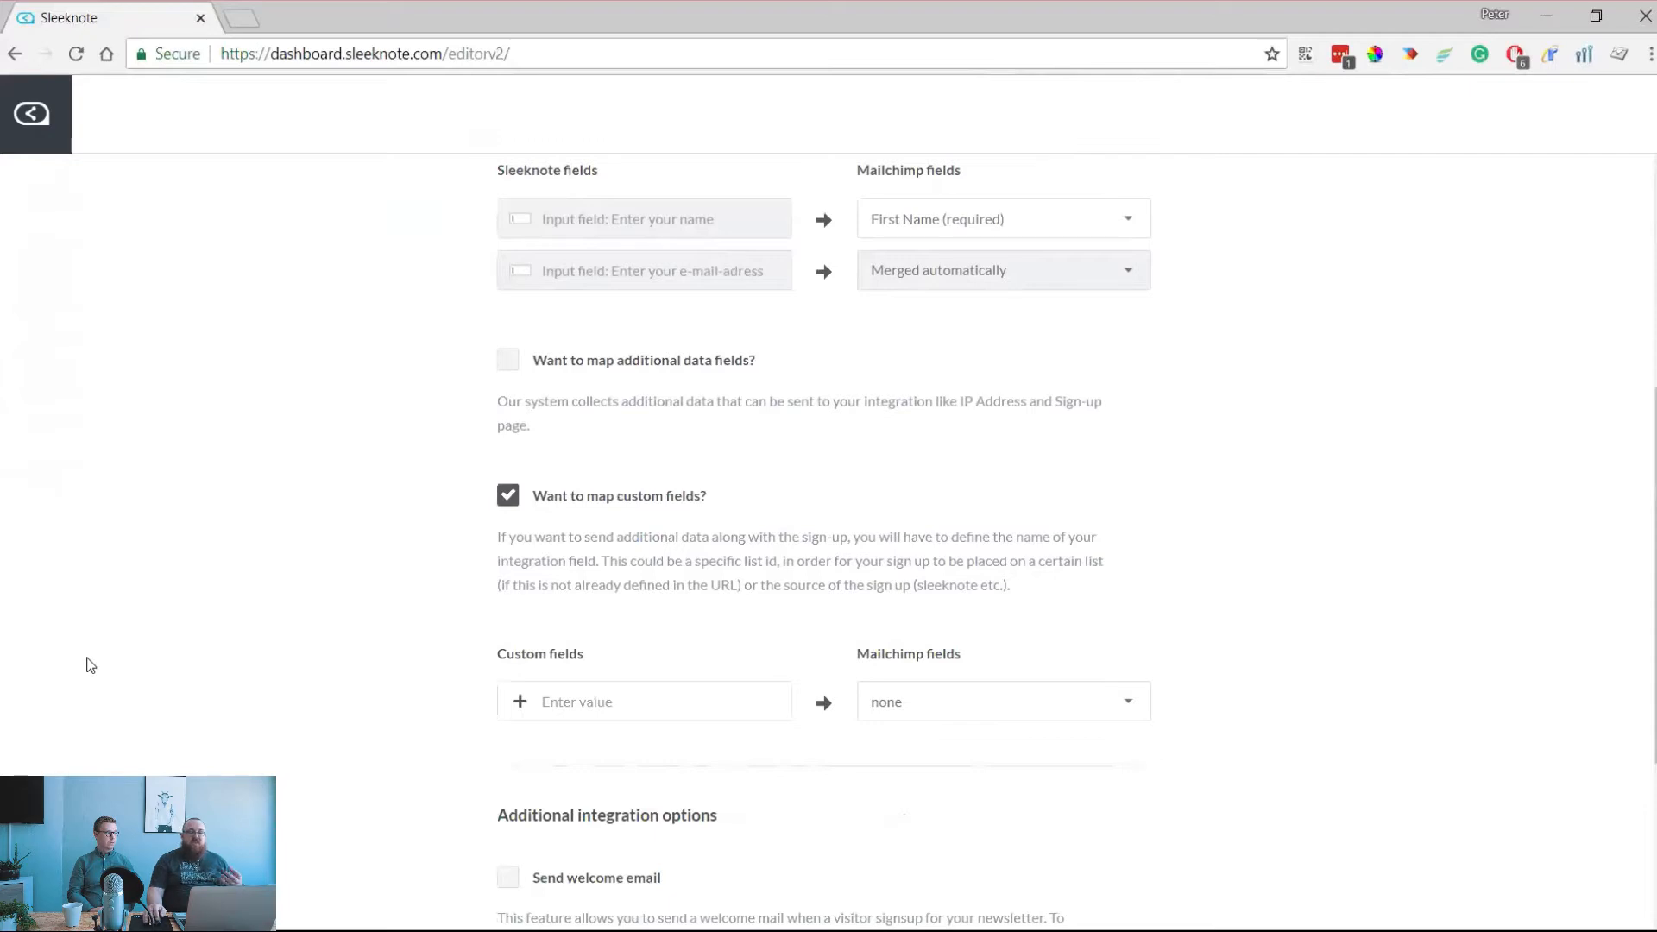
{"action": "key", "text": "Down"}
{"action": "key", "text": "Down"}
{"action": "key", "text": "Return"}
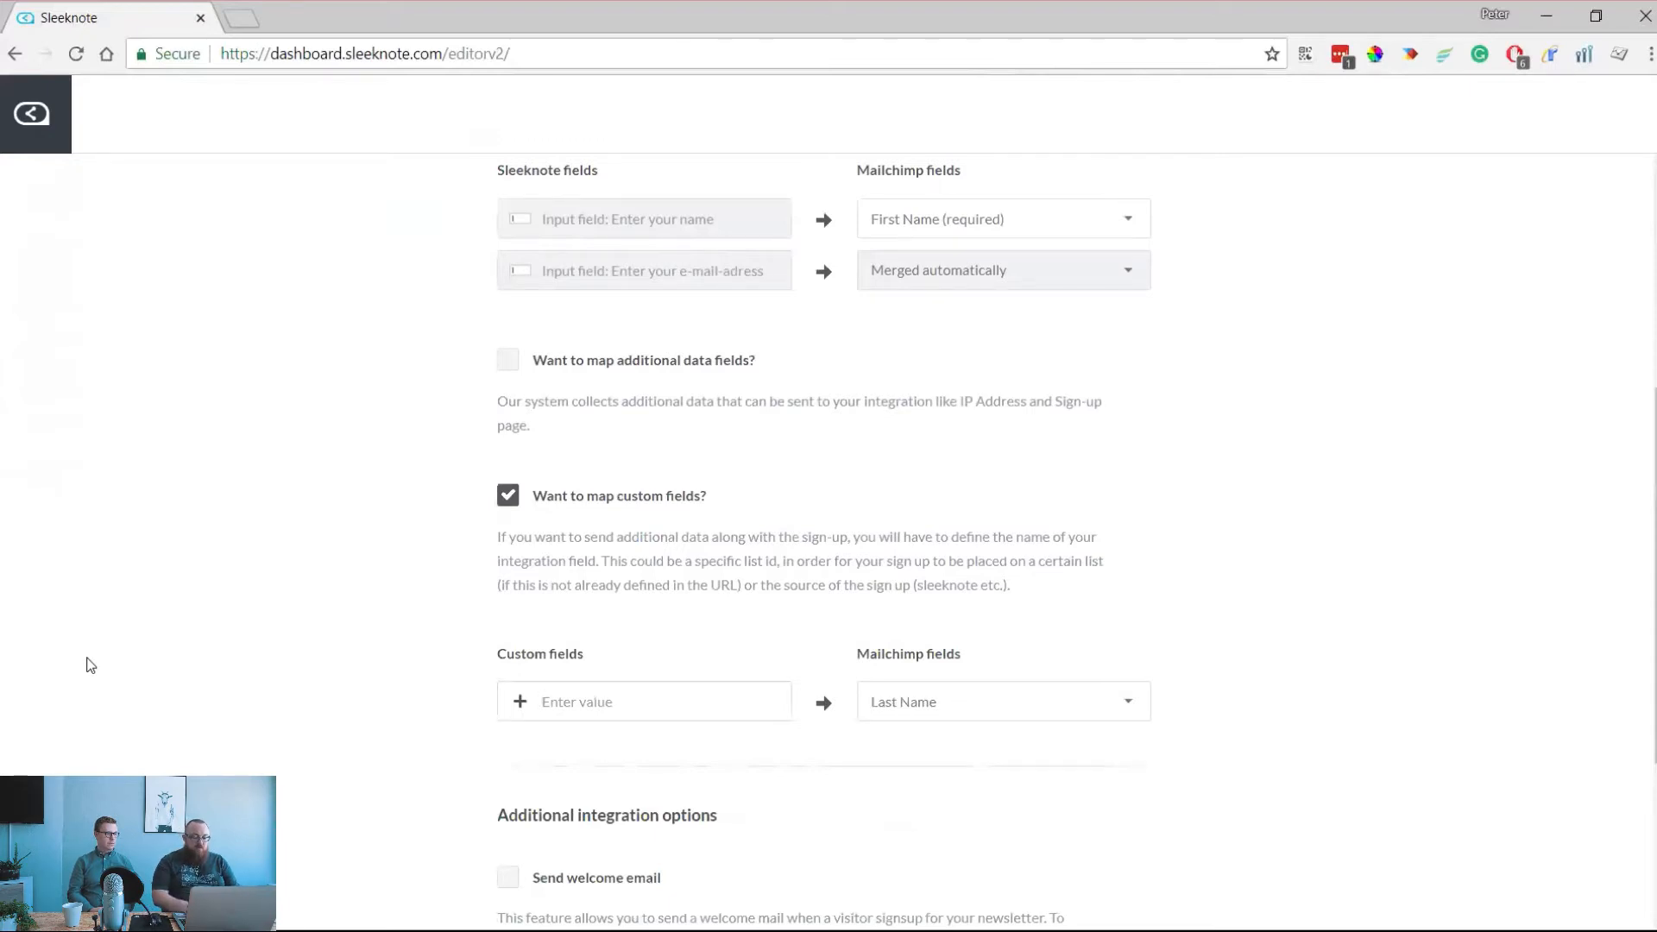
{"action": "type", "text": "30%"}
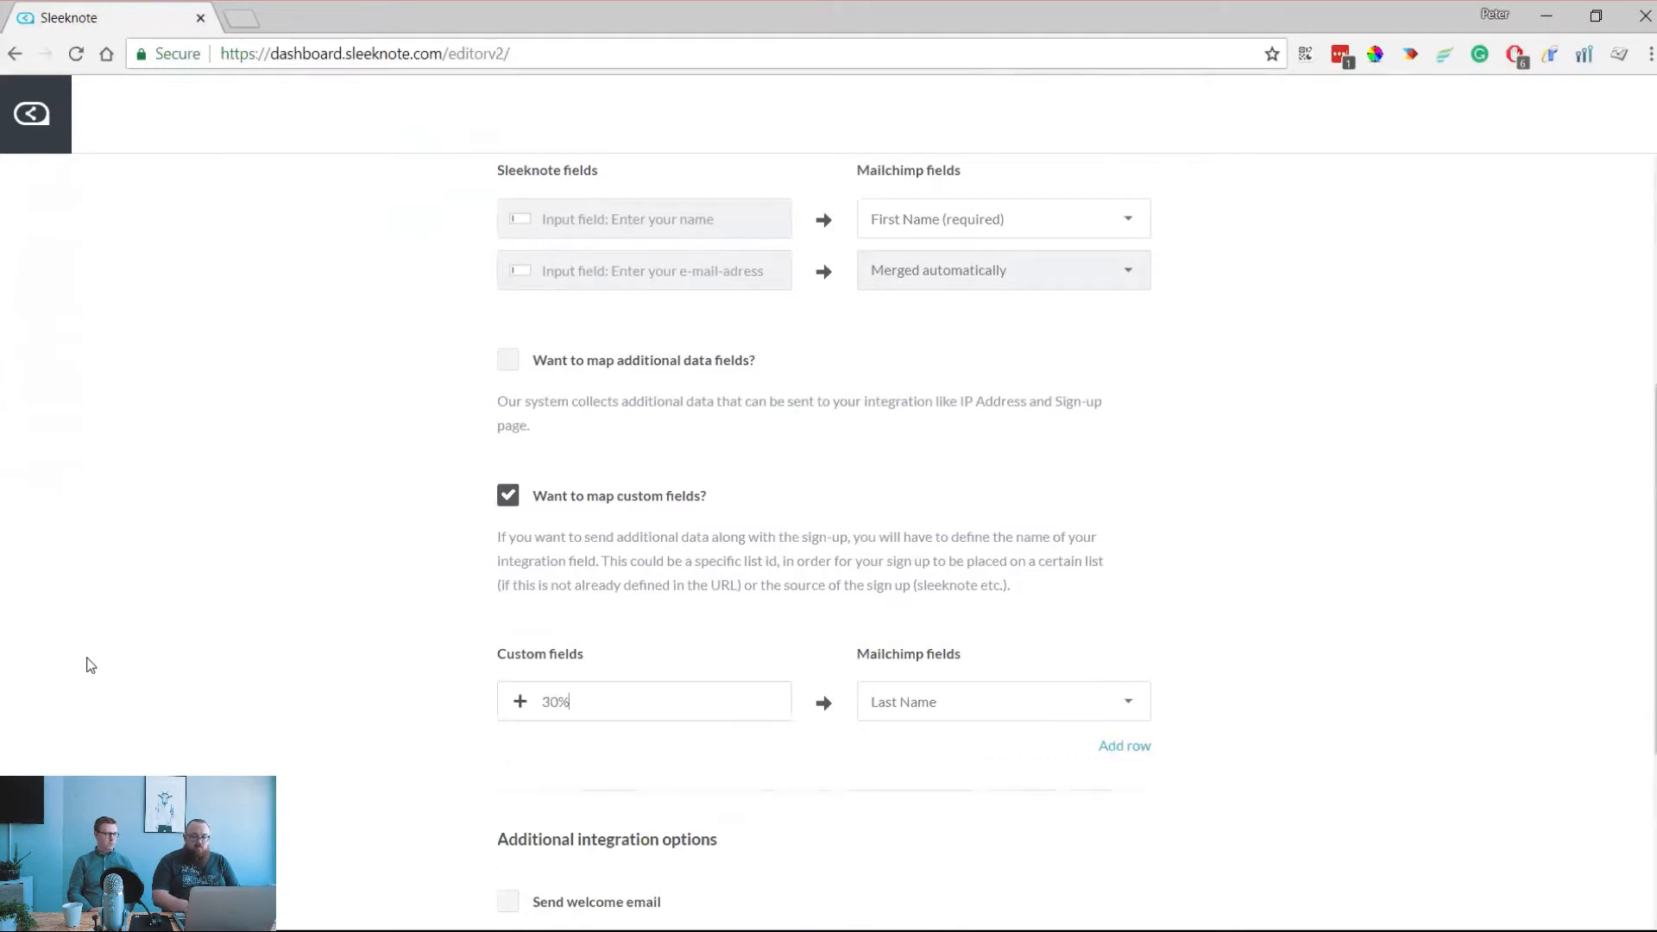
{"action": "type", "text": " off"}
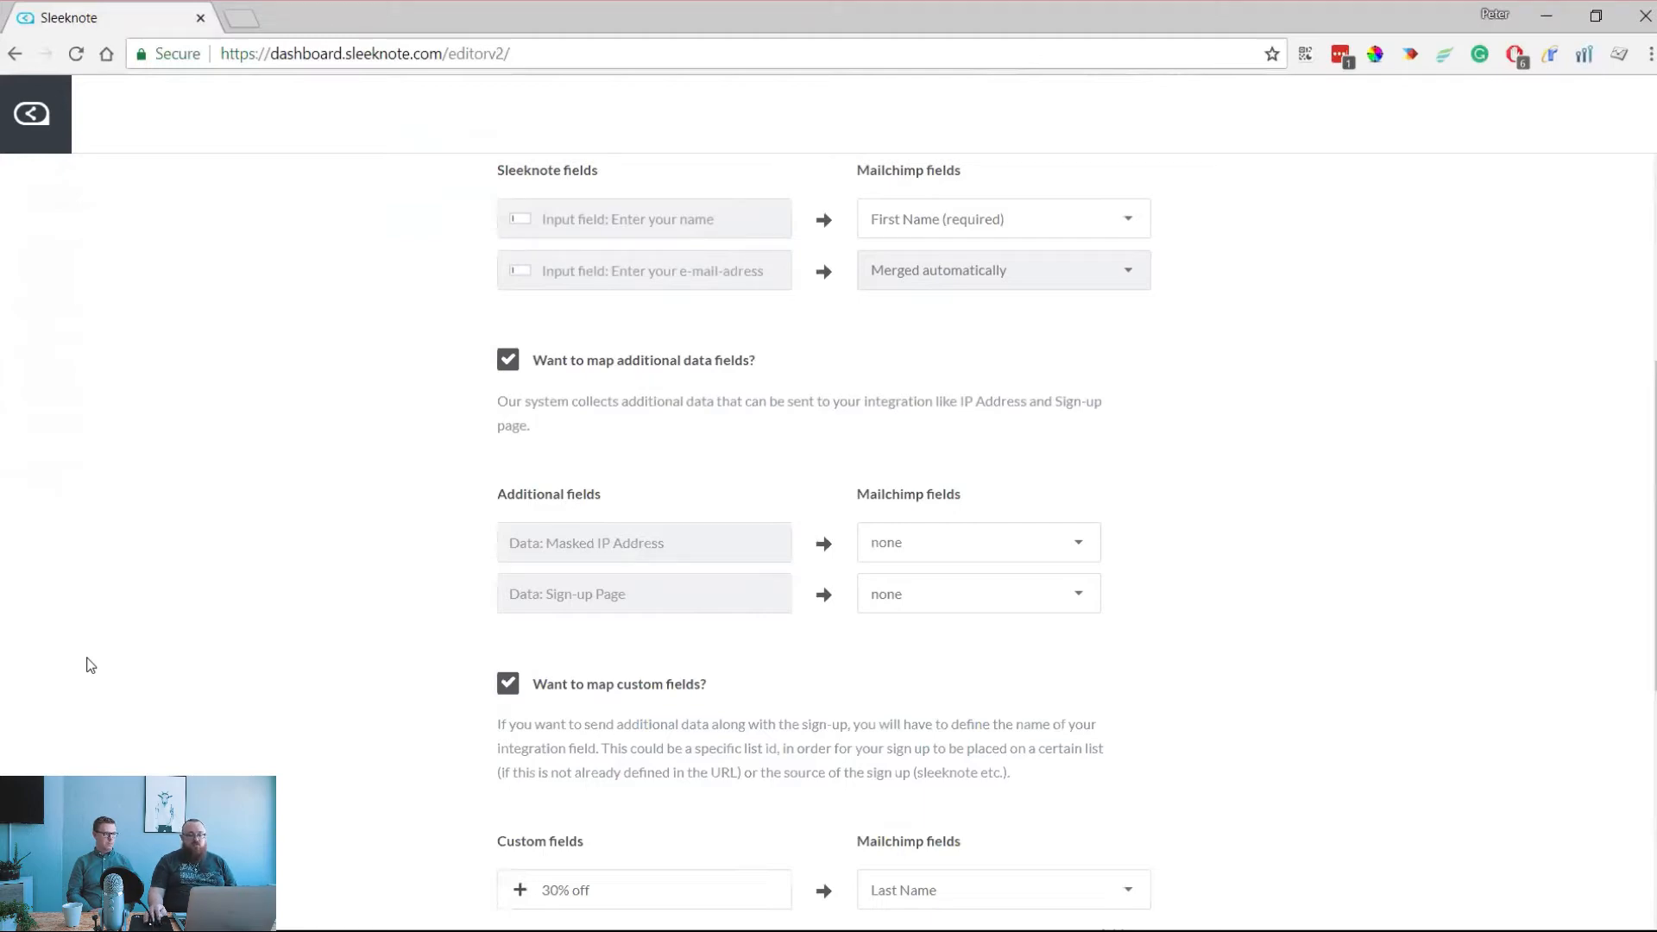
{"action": "scroll", "coordinate": [91, 664], "scroll_direction": "down", "scroll_amount": 6}
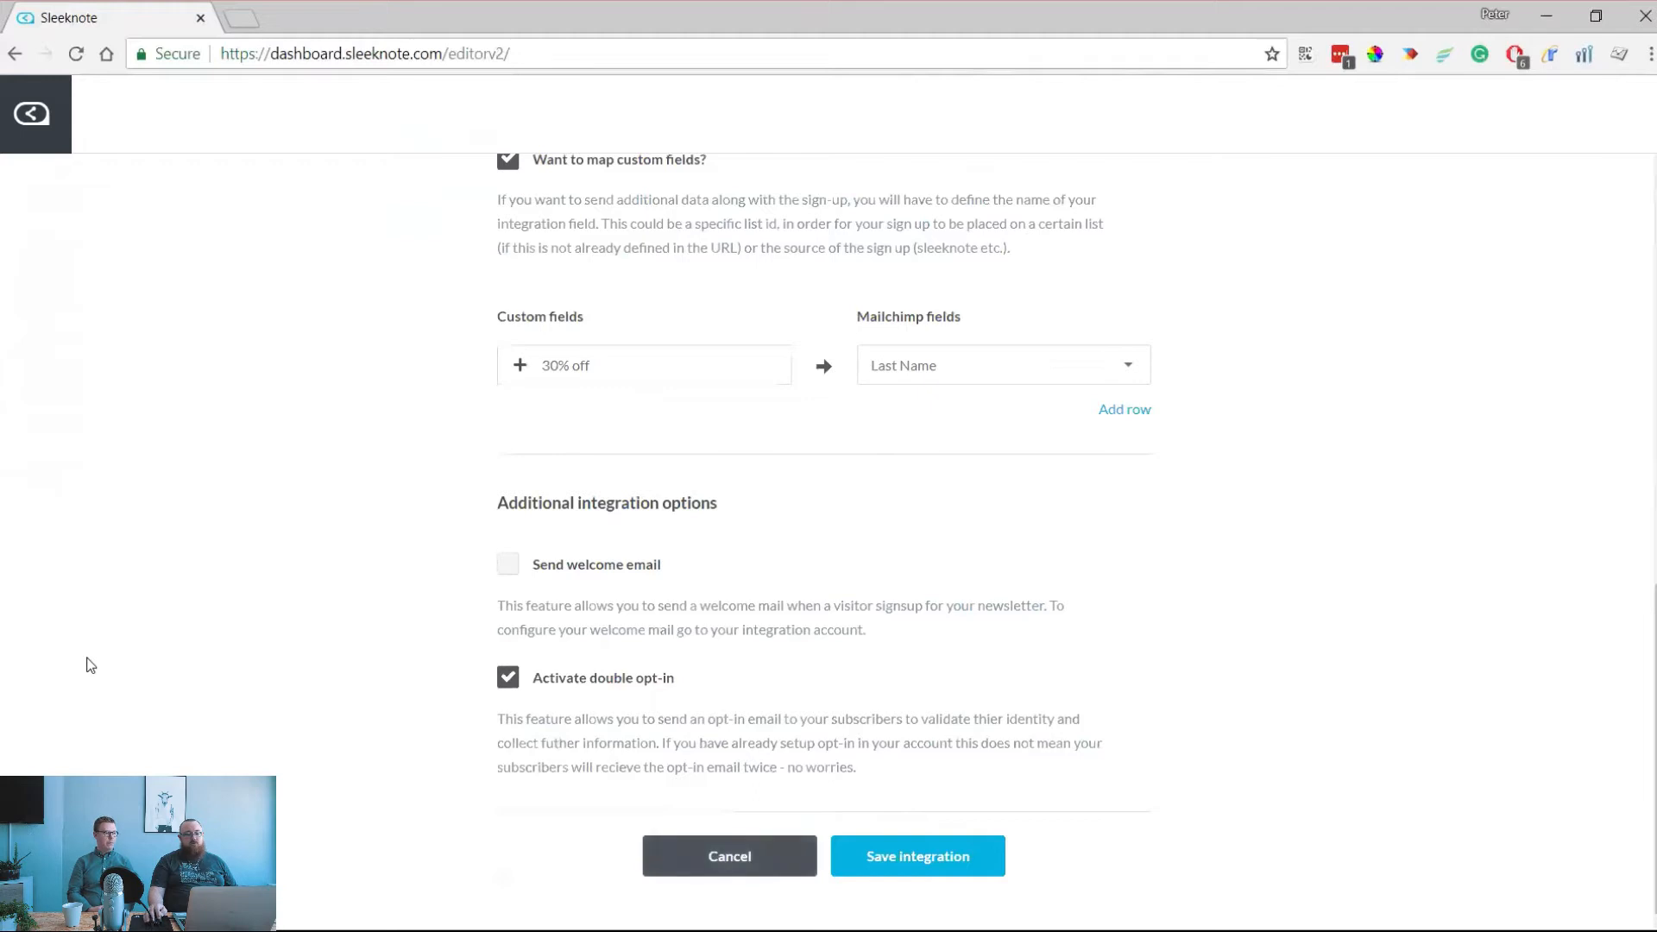
{"action": "key", "text": "Escape"}
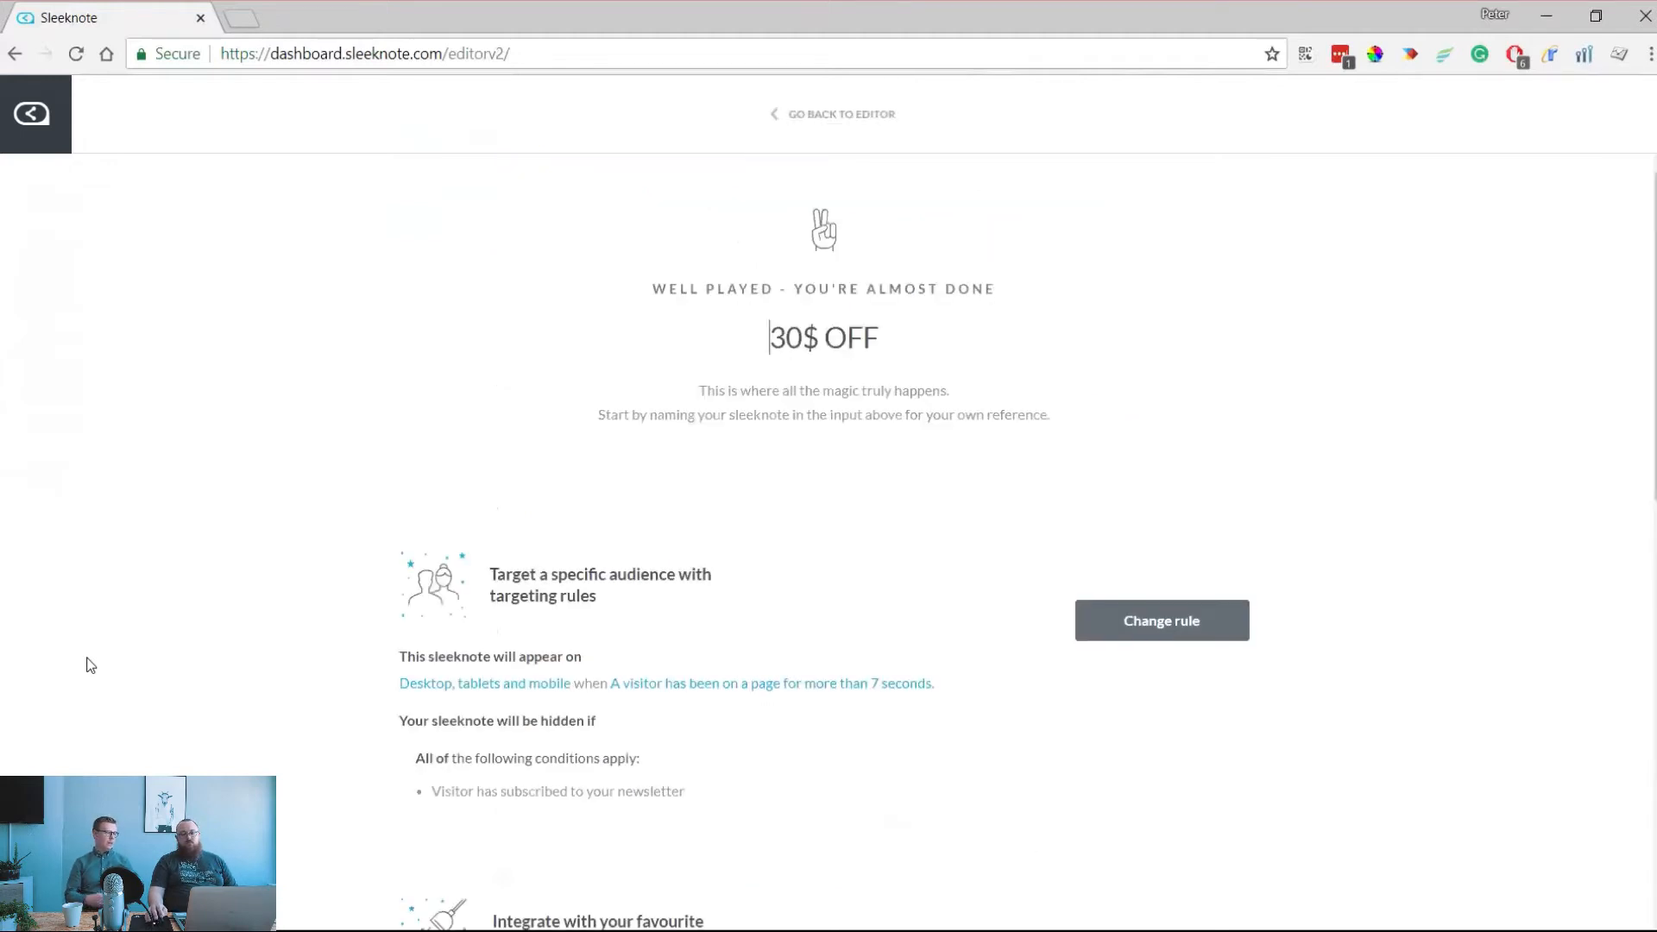
Set up goal tracking by creating and activating a goal named Purchase for the target URL sleeknote.com/checkout/step4, and return to the settings
{"action": "scroll", "coordinate": [89, 665], "scroll_direction": "down", "scroll_amount": 1}
{"action": "scroll", "coordinate": [90, 664], "scroll_direction": "down", "scroll_amount": 1}
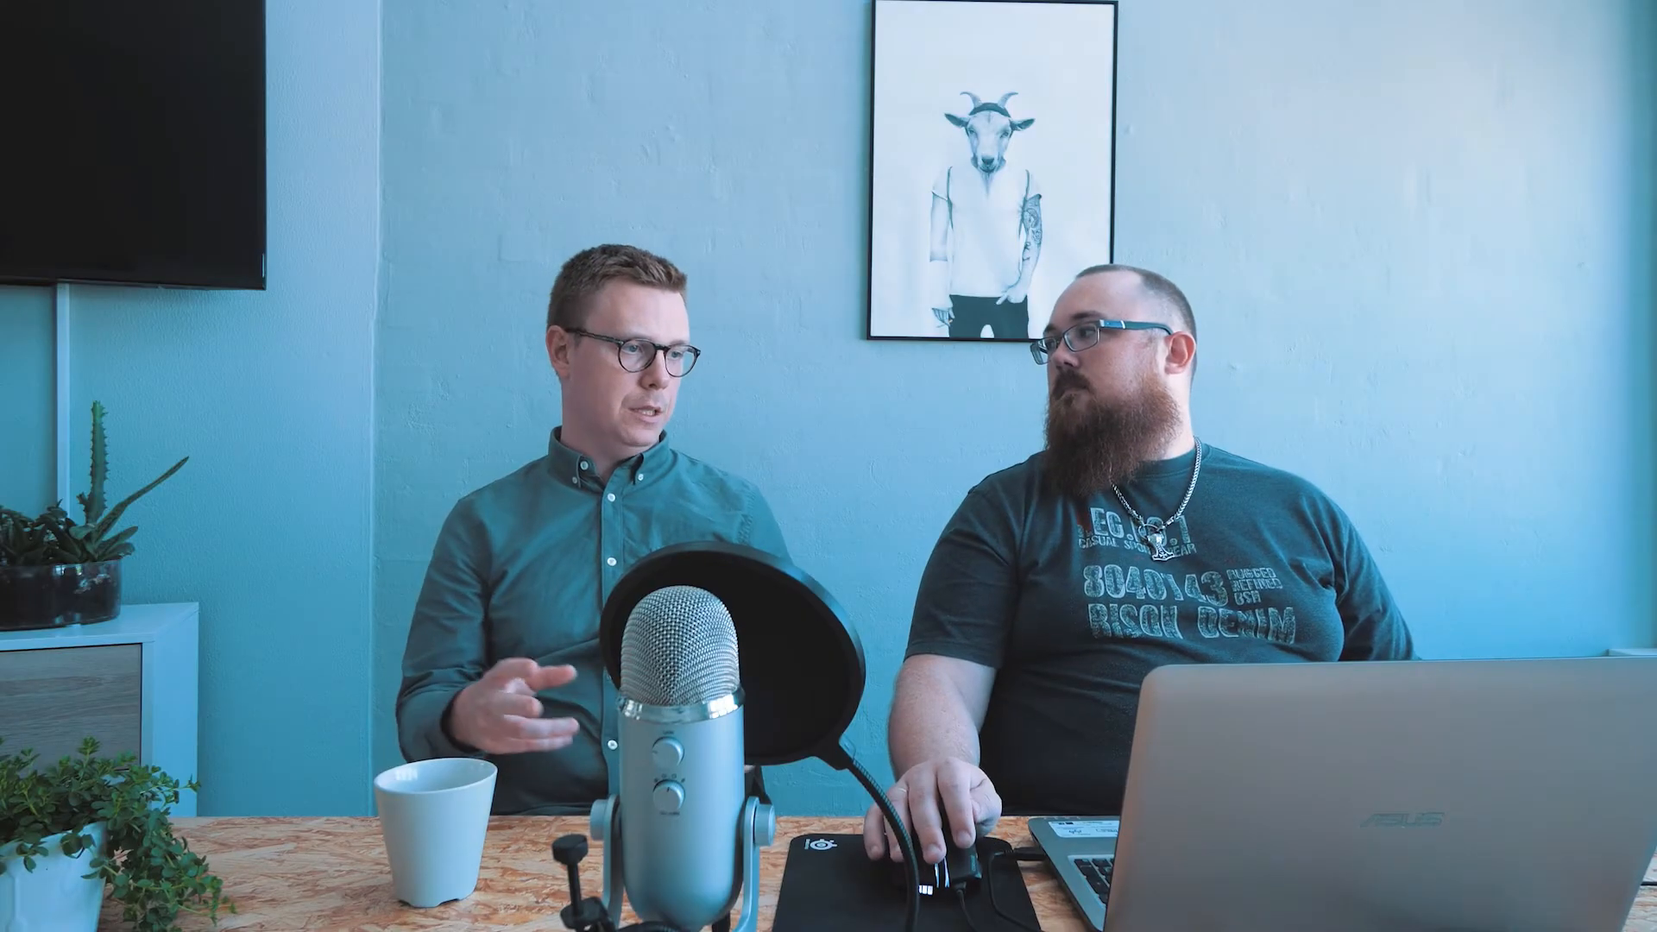
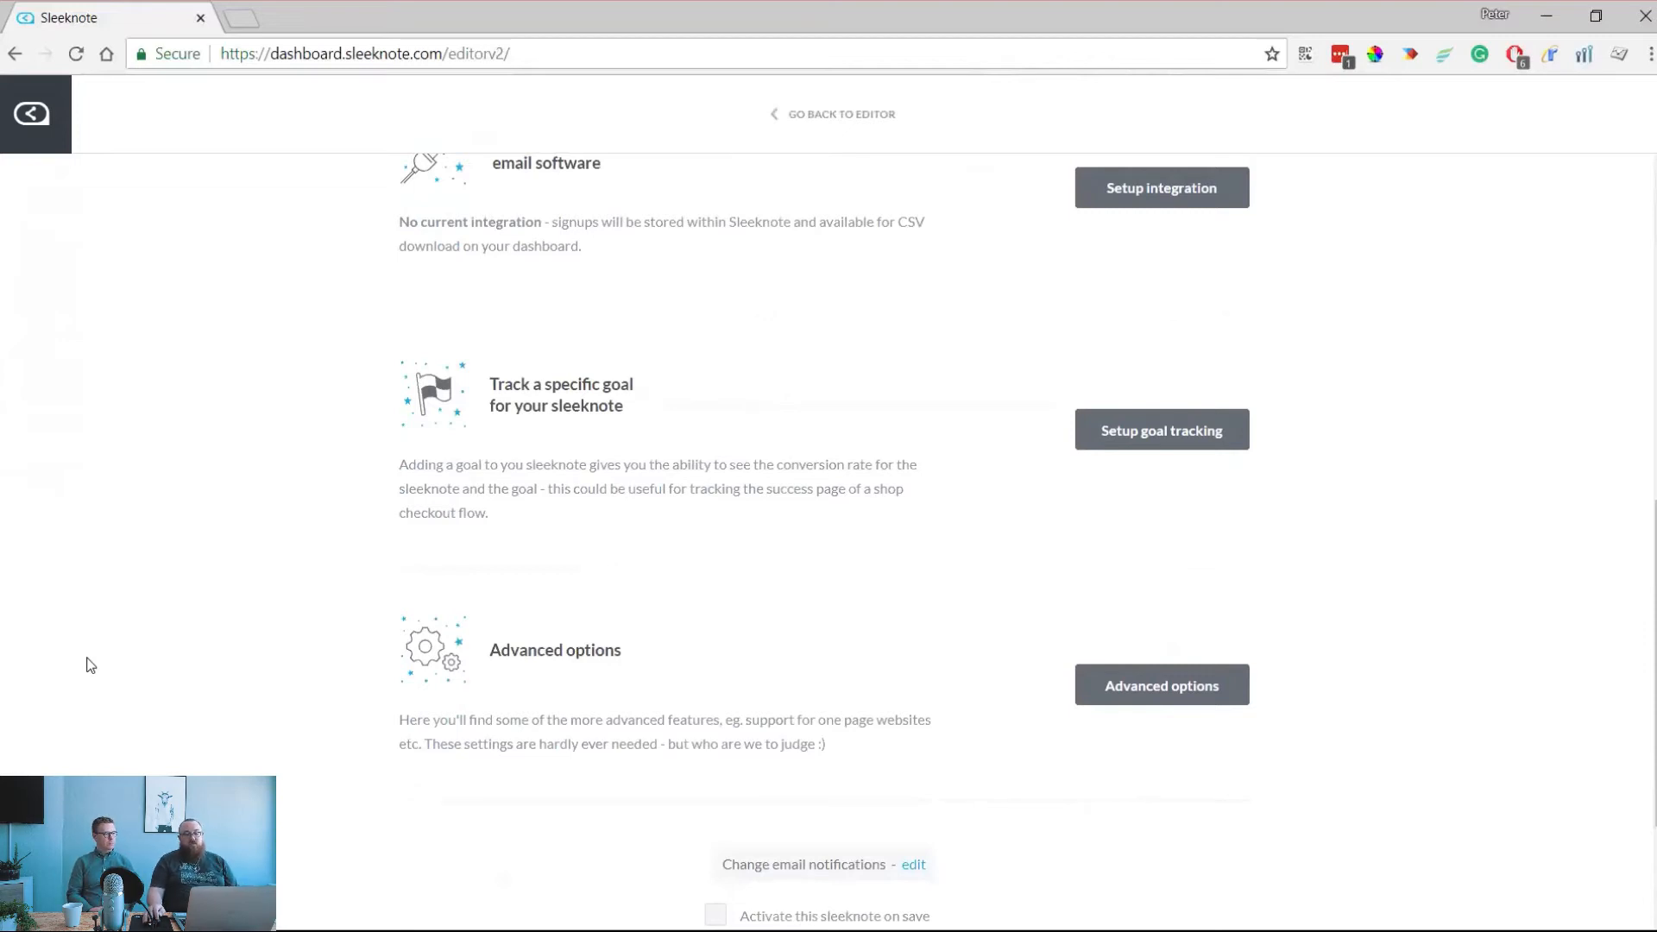
{"action": "left_click", "coordinate": [1162, 430]}
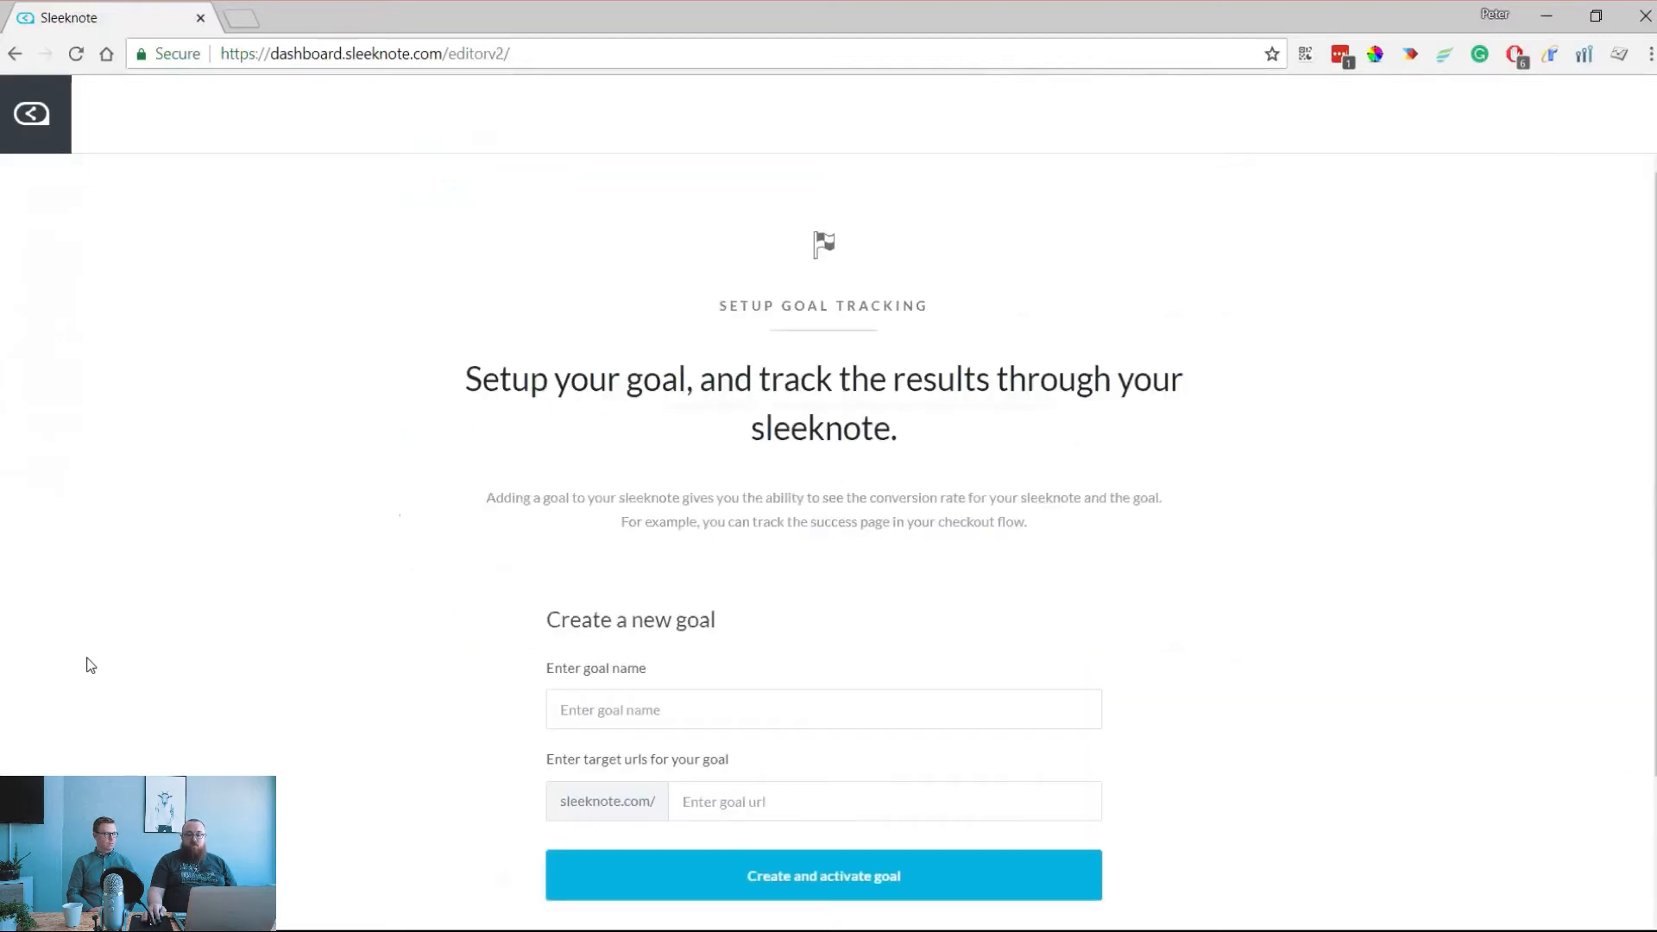
{"action": "scroll", "coordinate": [90, 665], "scroll_direction": "down", "scroll_amount": 2}
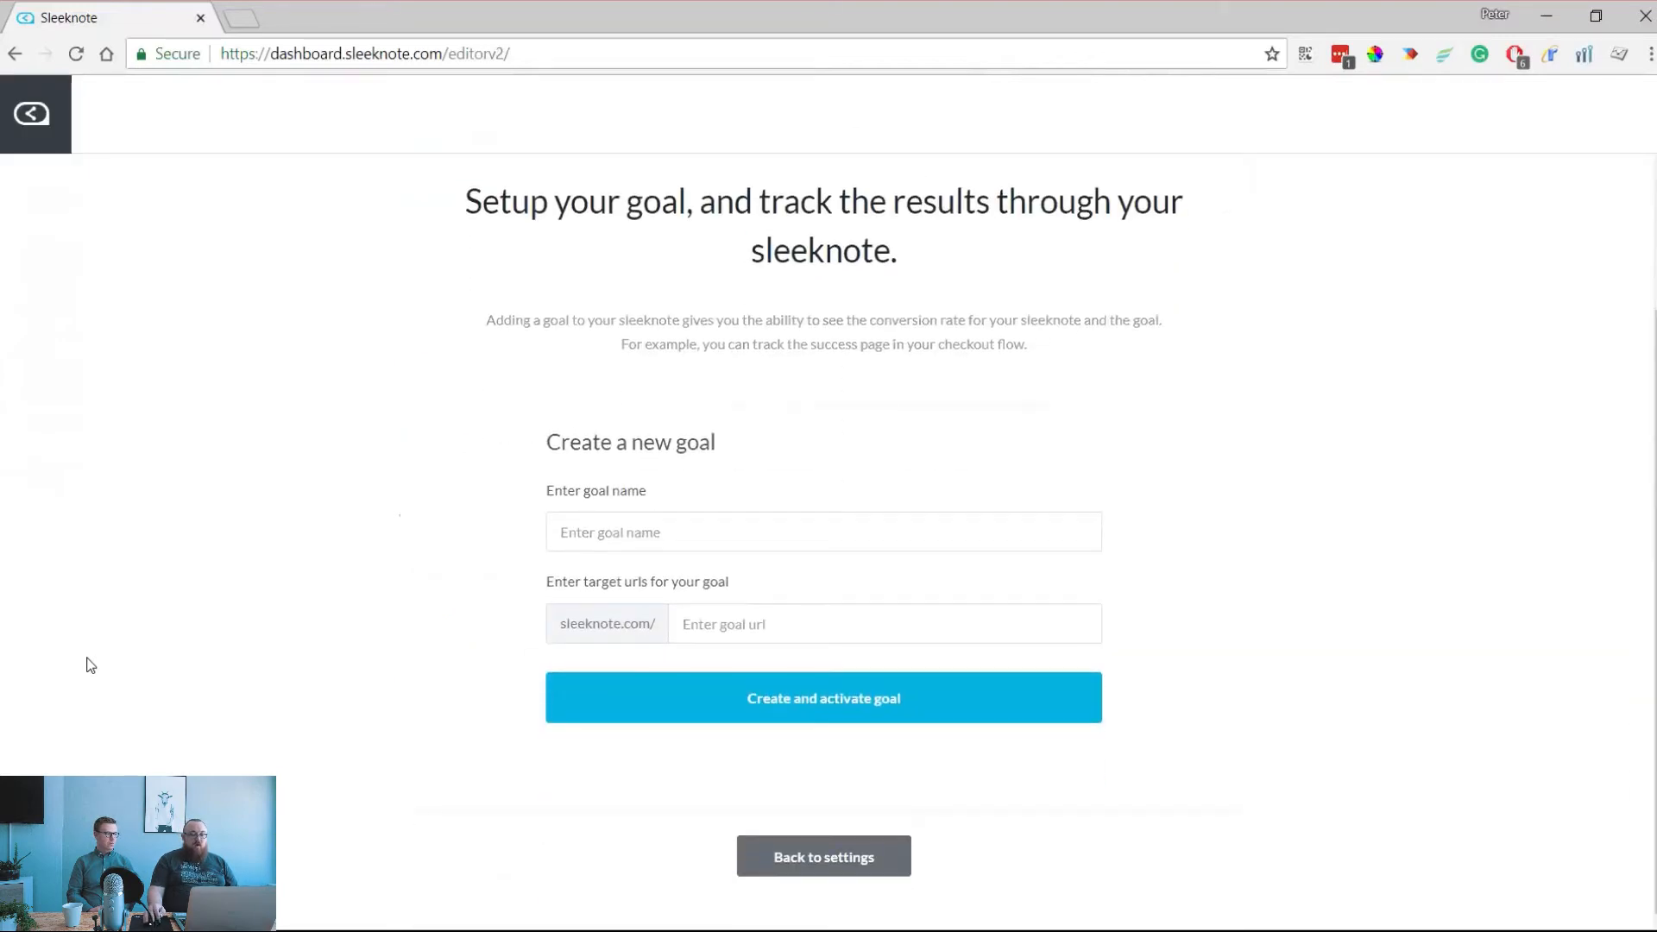
{"action": "type", "text": "Purchase"}
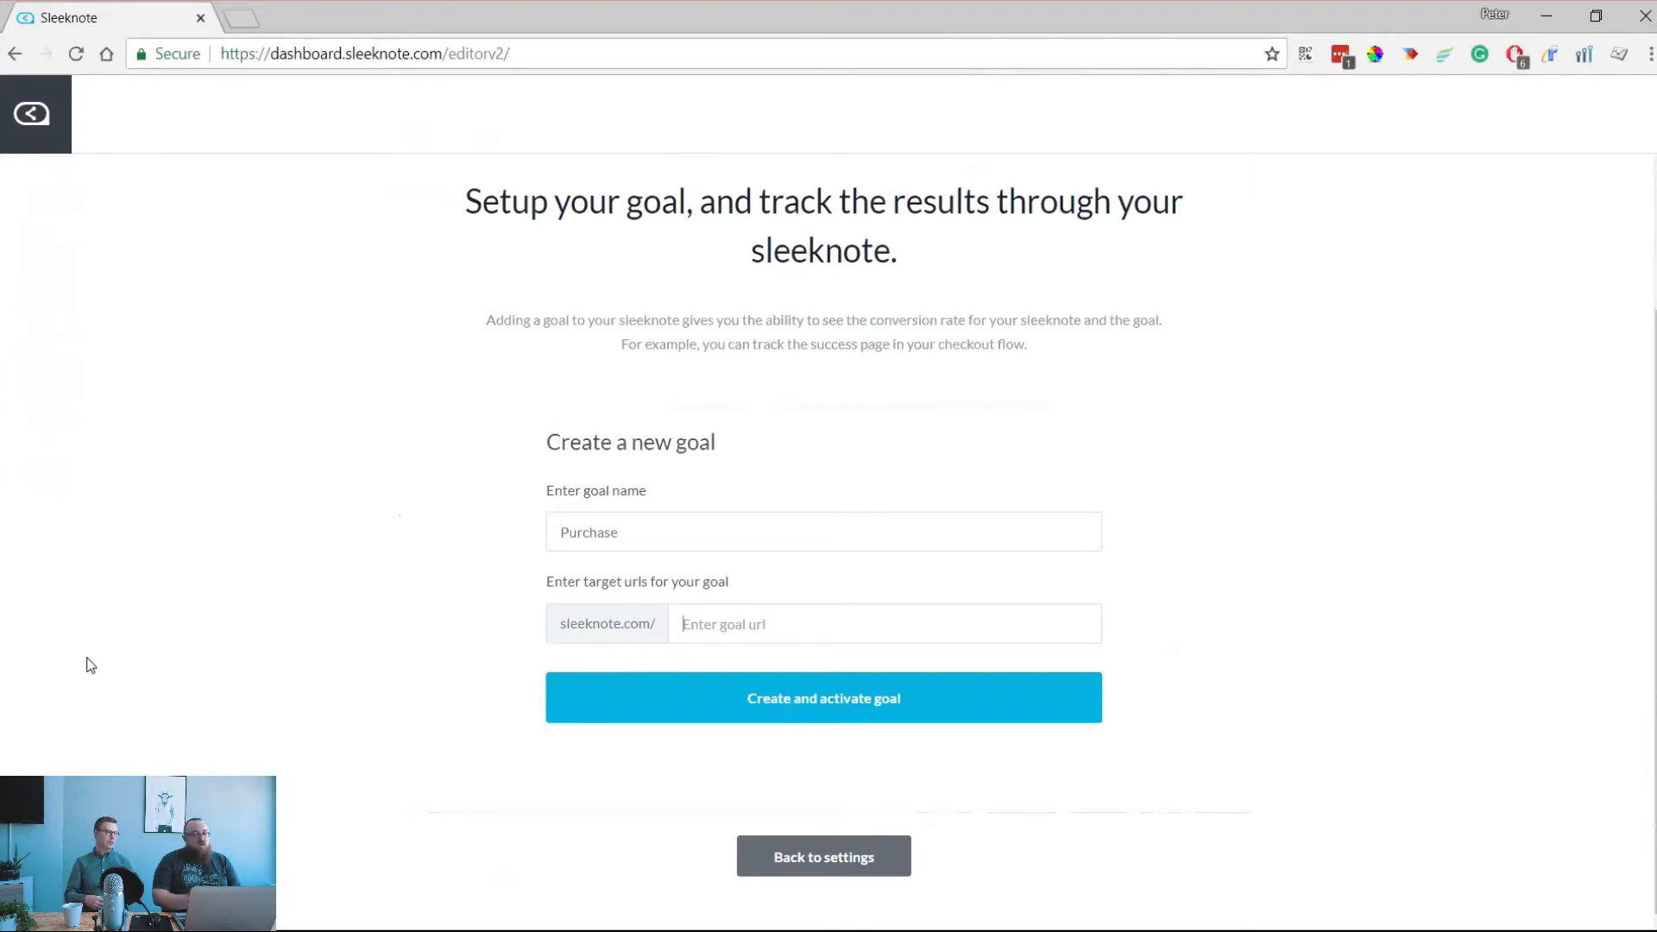
{"action": "key", "text": "Tab"}
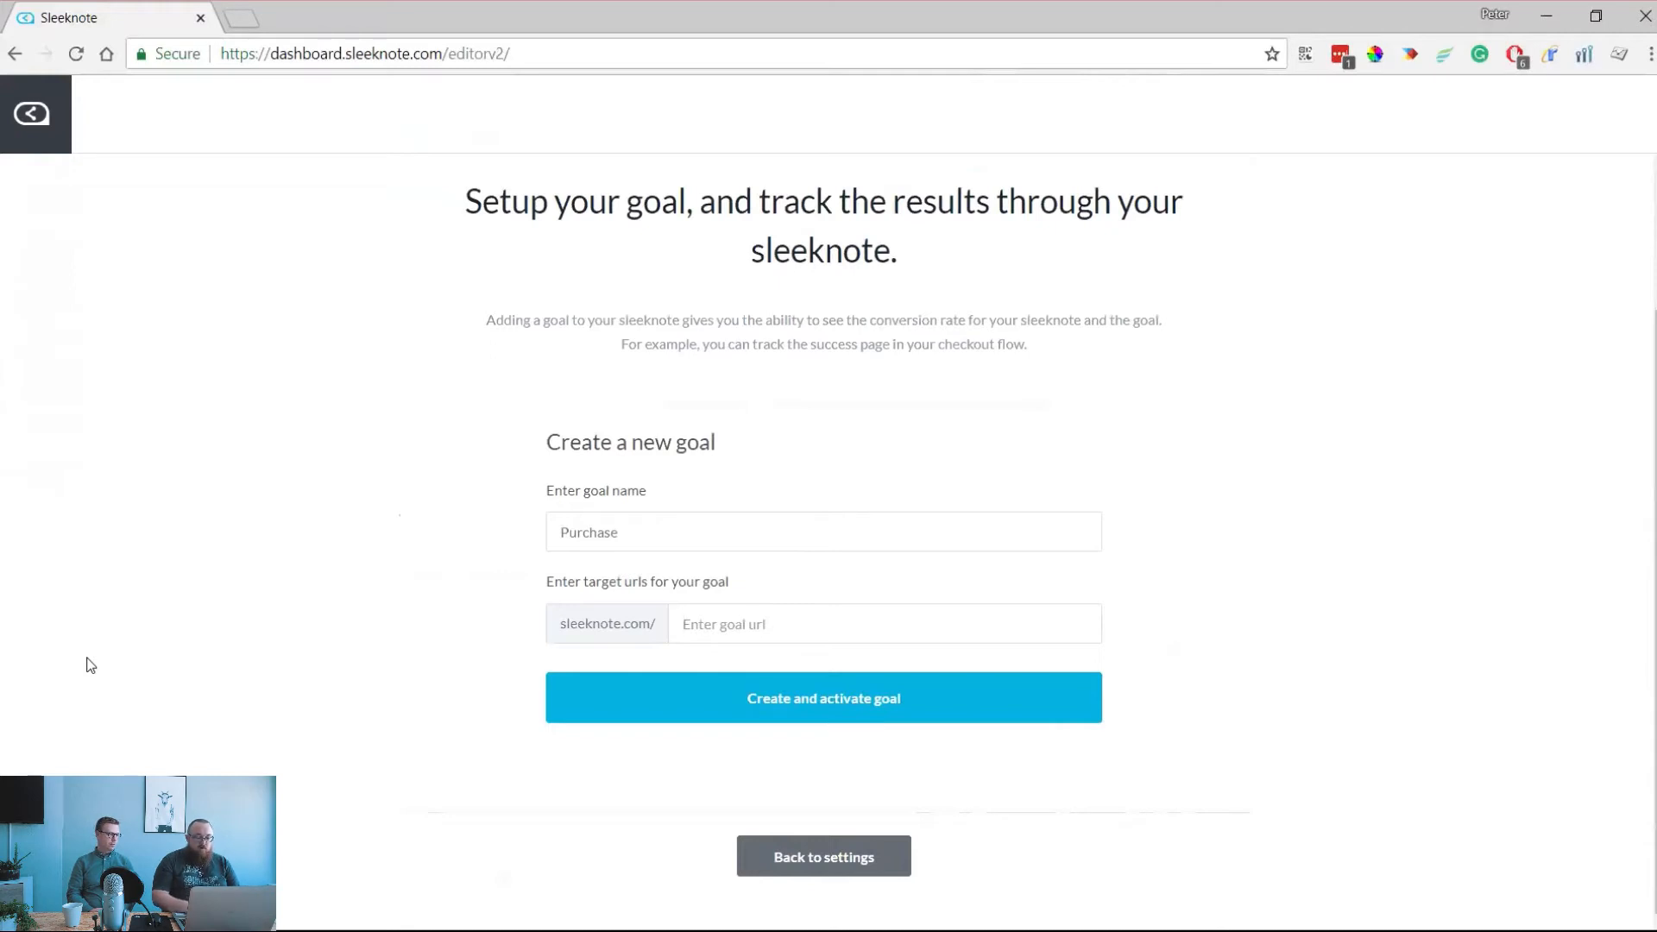
{"action": "type", "text": "checkou"}
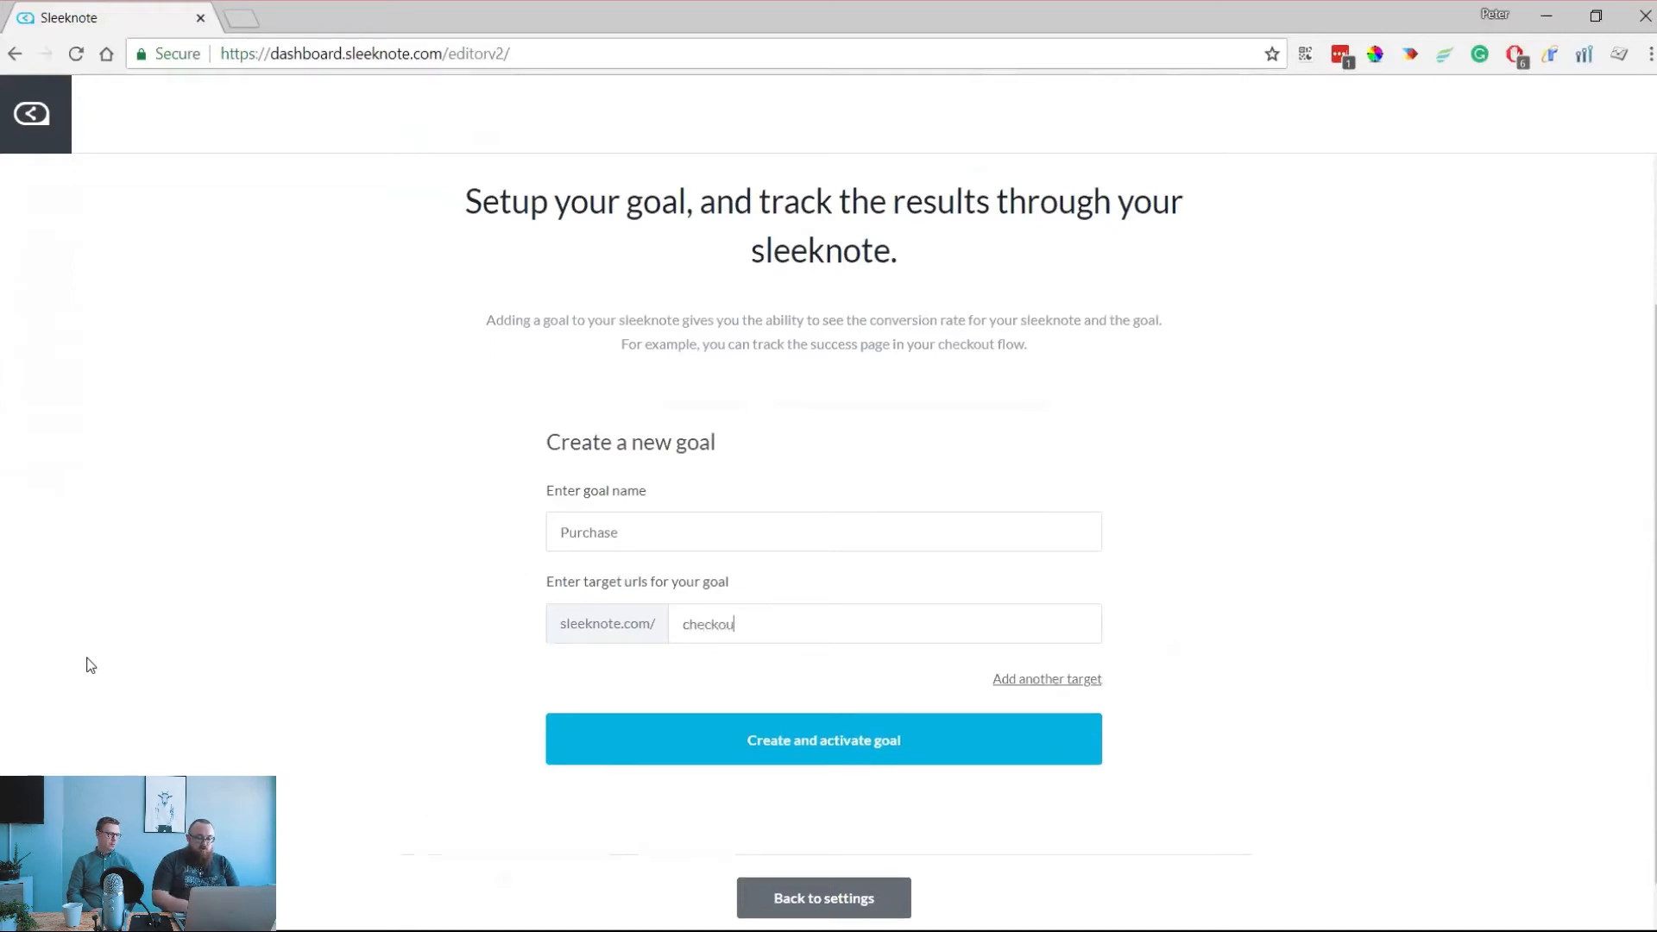
{"action": "type", "text": "t/step4"}
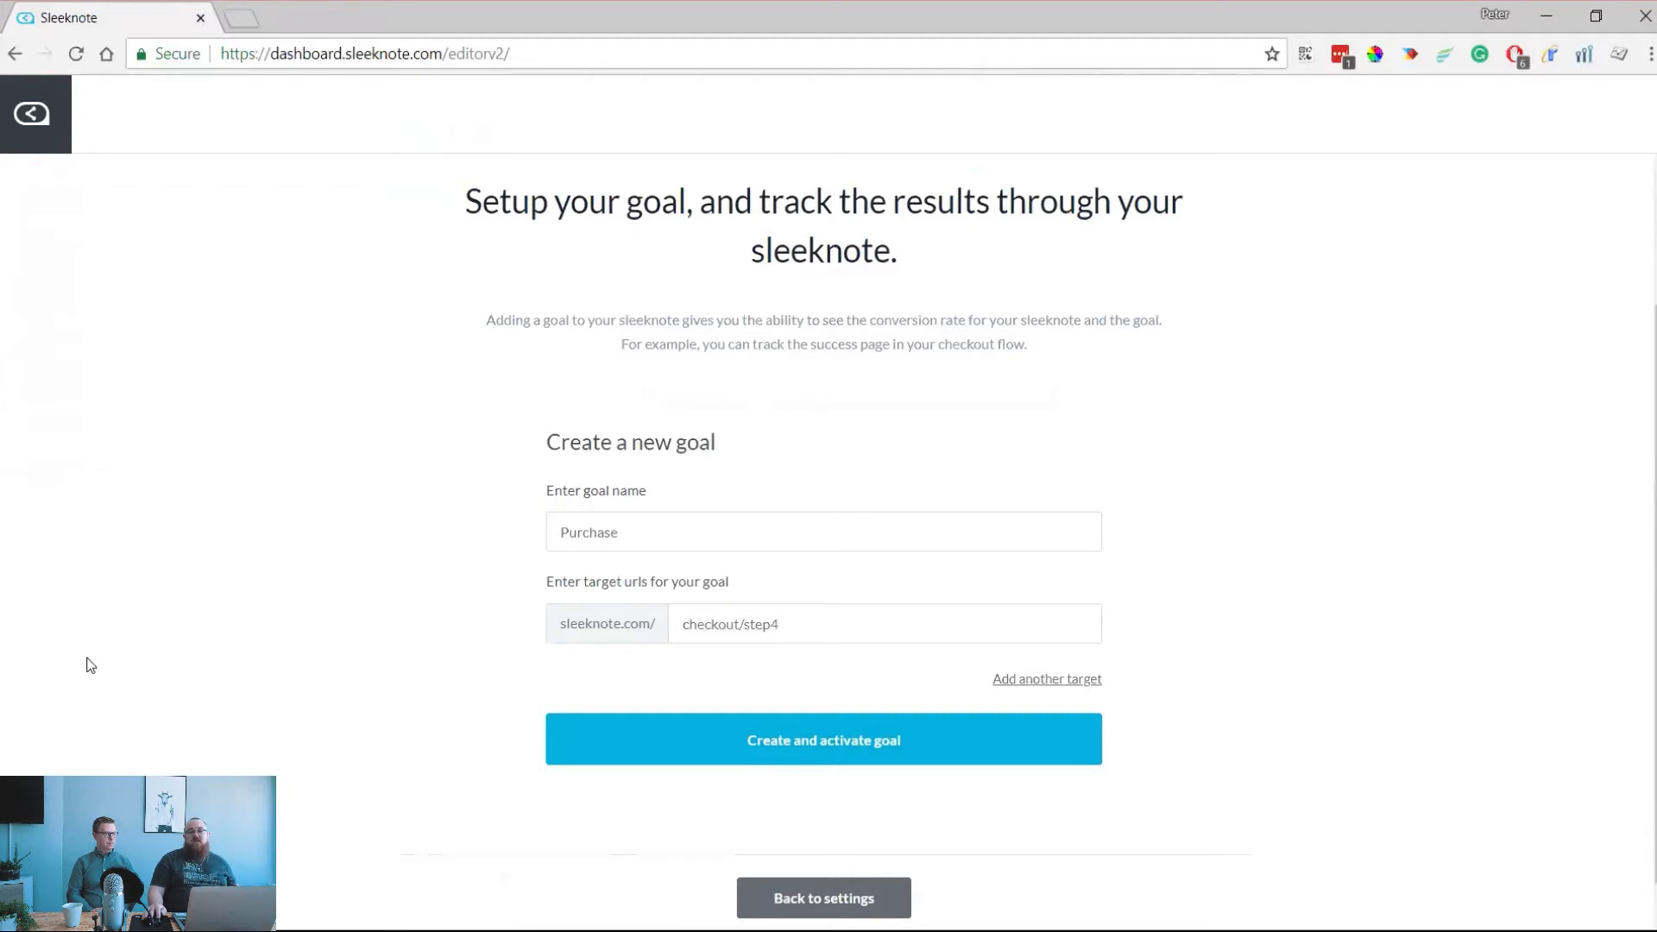
{"action": "key", "text": "Return"}
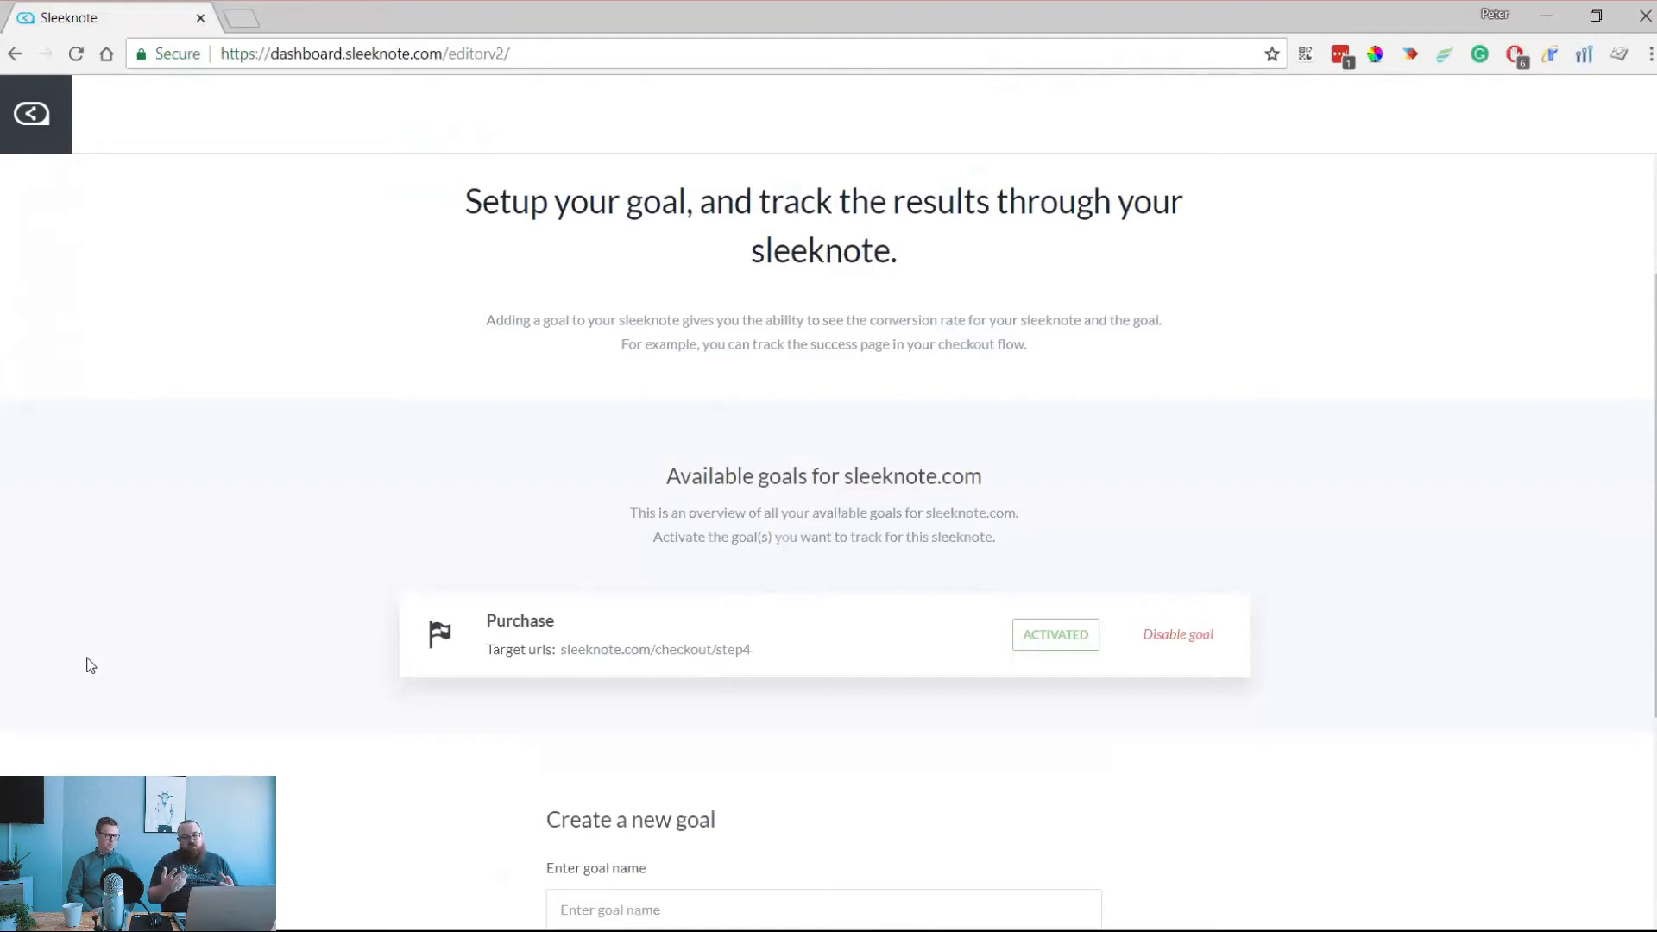
{"action": "scroll", "coordinate": [91, 665], "scroll_direction": "down", "scroll_amount": 4}
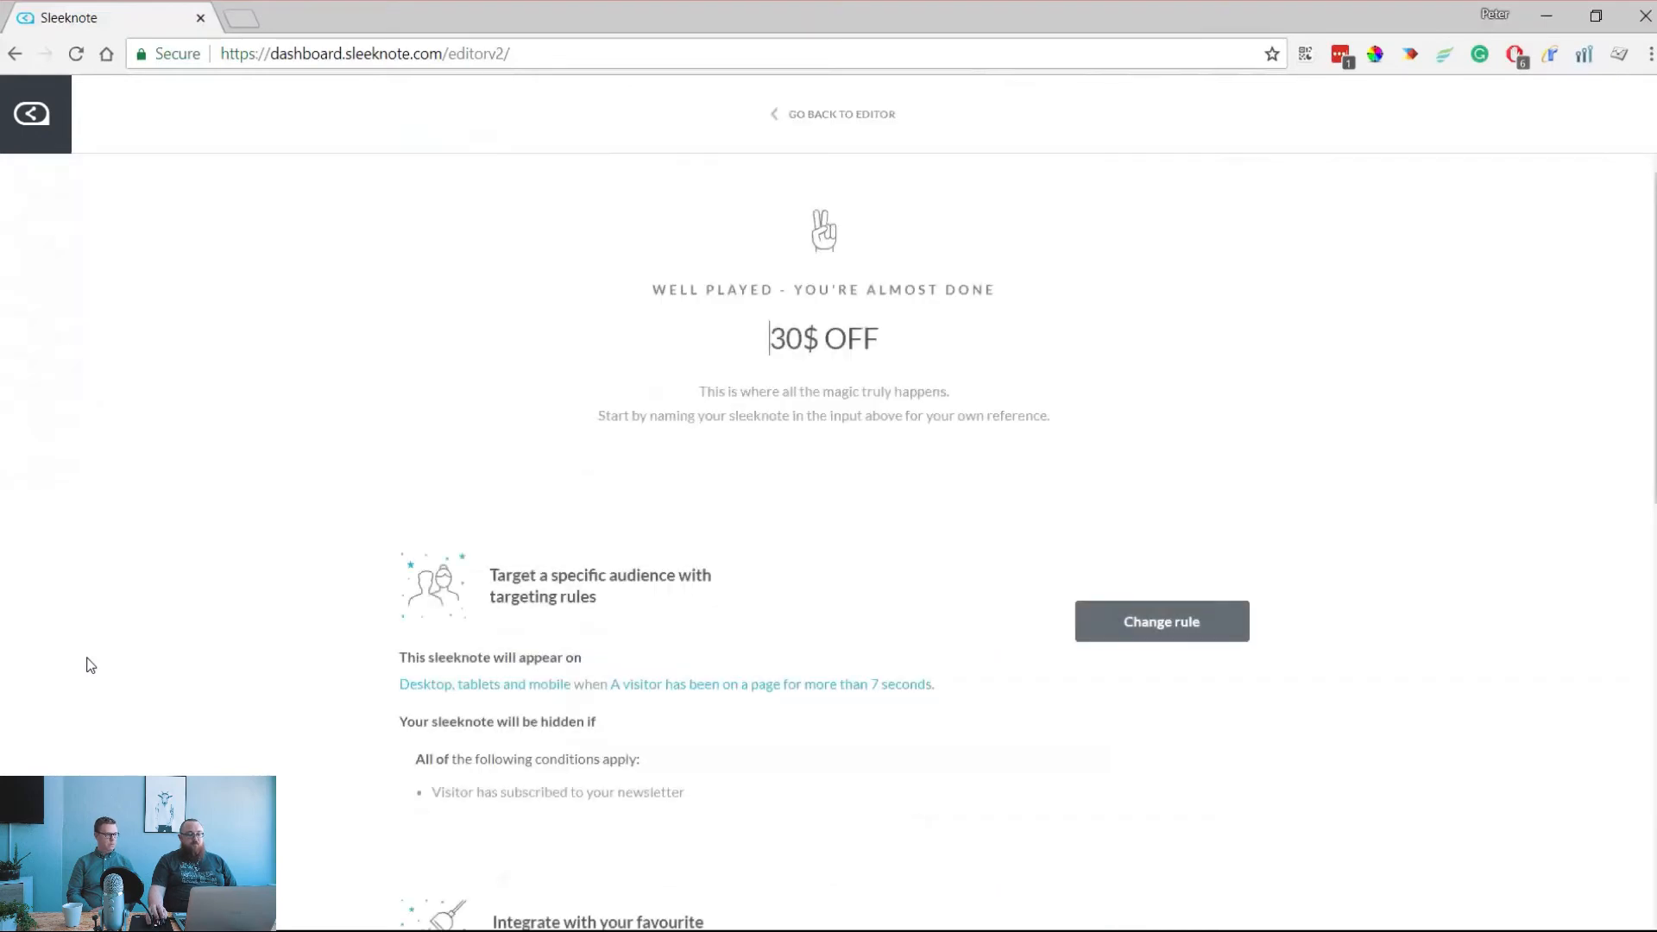
Open the sleeknote's advanced options, examine the Box Order index setting, and close the options
{"action": "scroll", "coordinate": [91, 665], "scroll_direction": "down", "scroll_amount": 10}
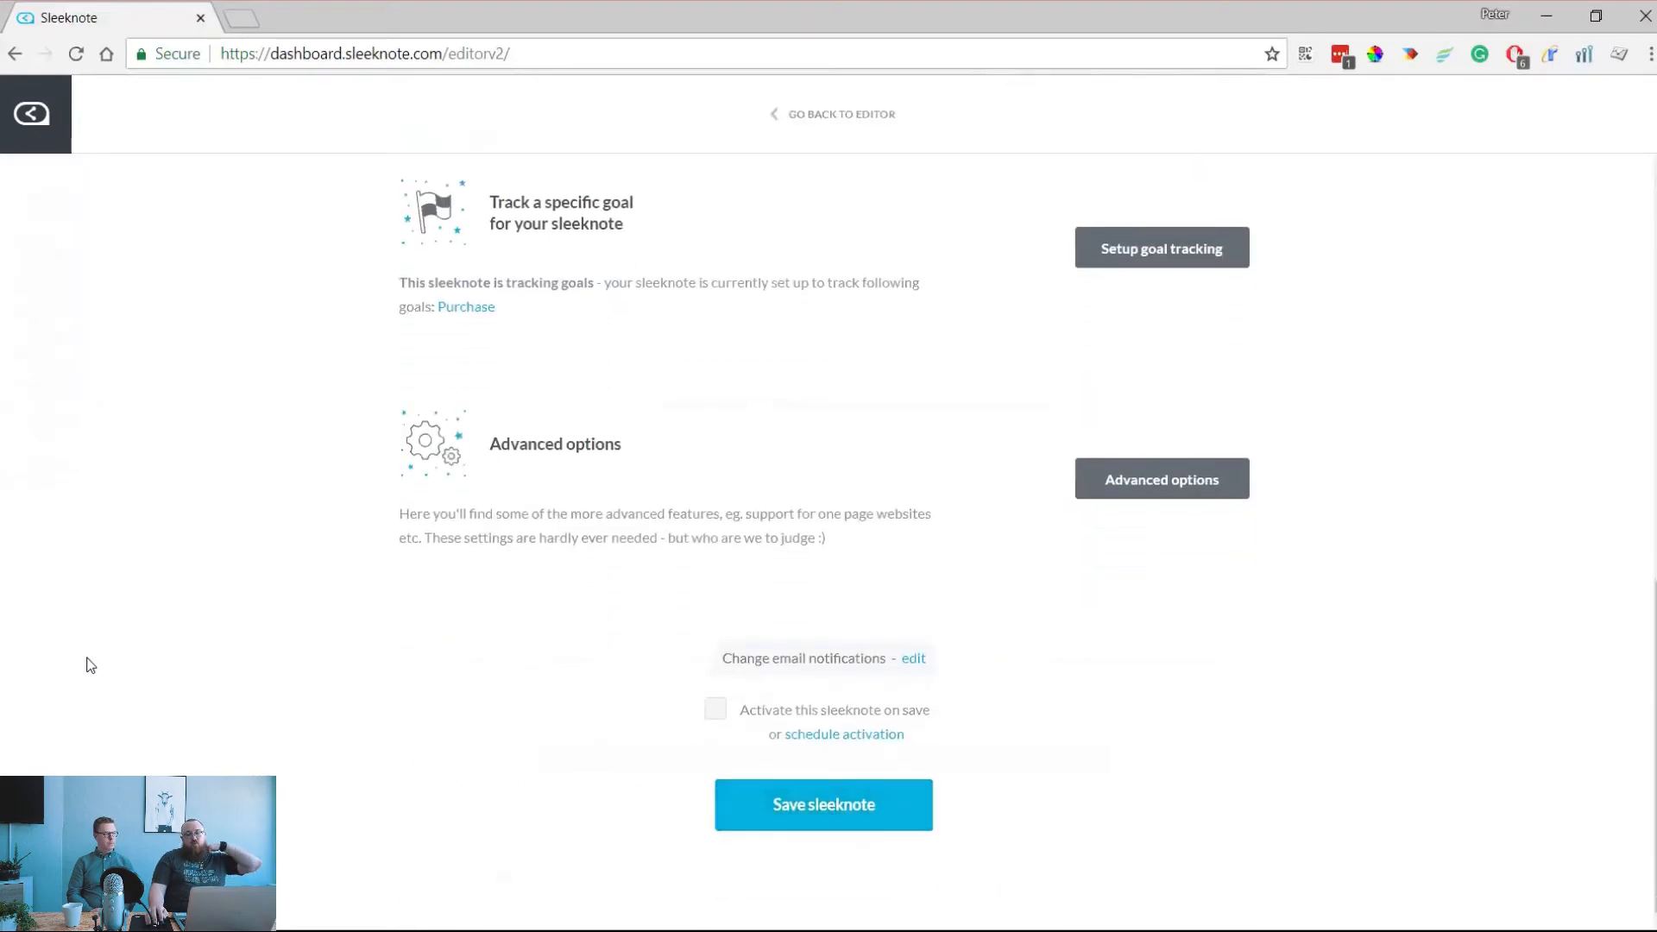
{"action": "left_click", "coordinate": [1162, 479]}
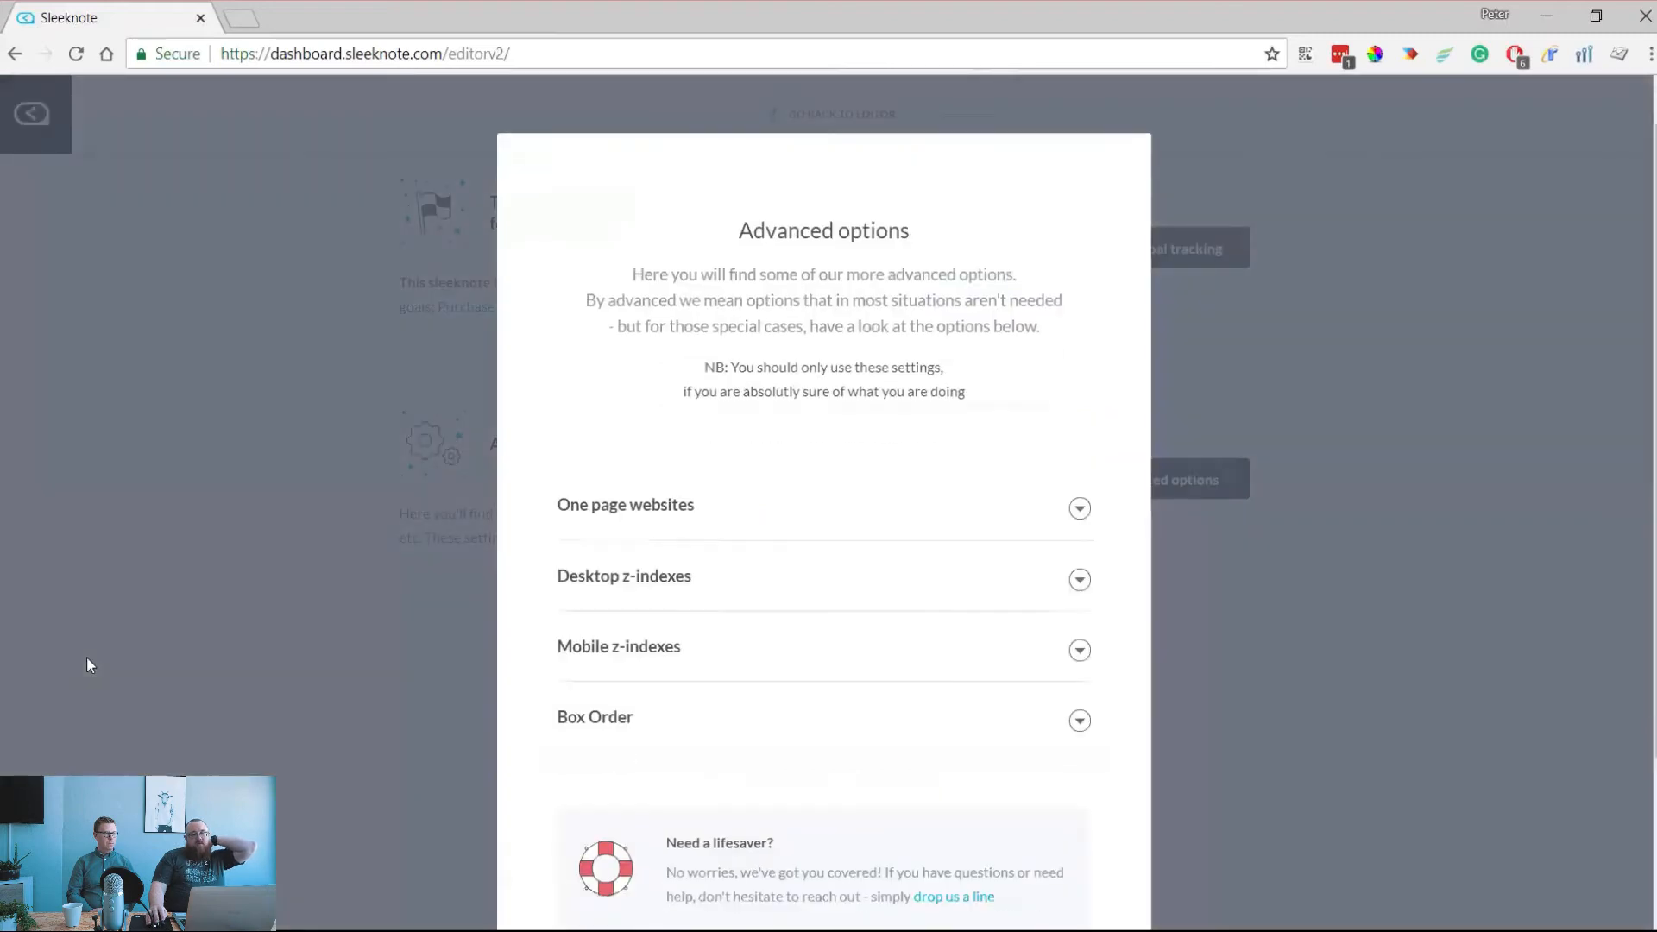
{"action": "scroll", "coordinate": [91, 664], "scroll_direction": "down", "scroll_amount": 3}
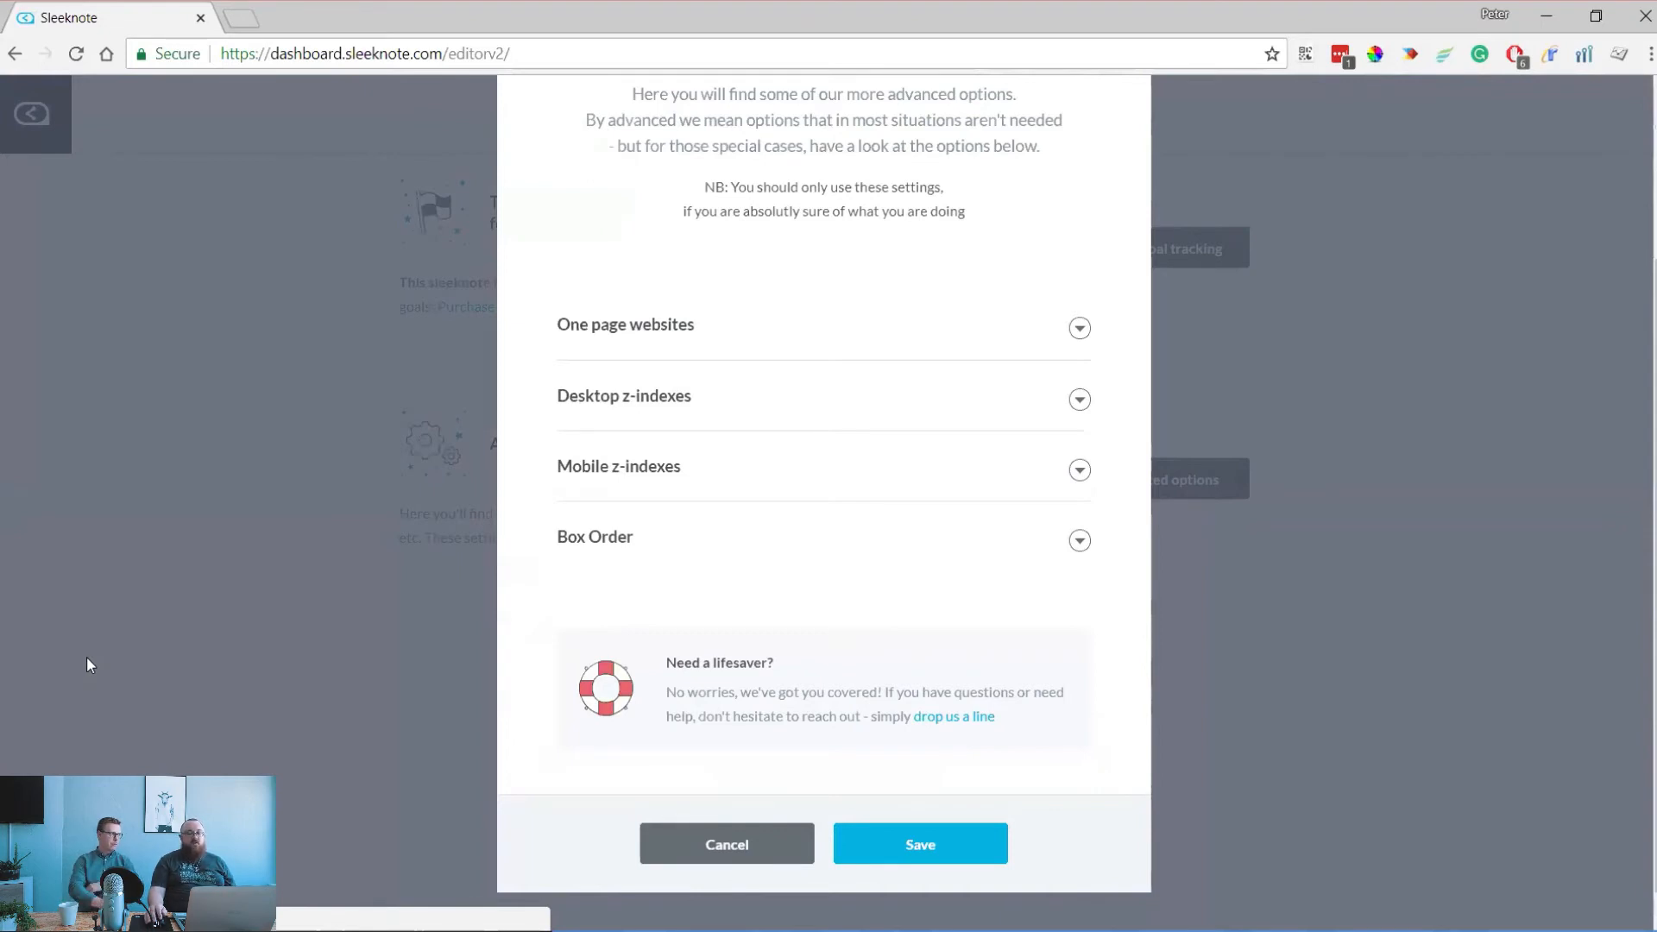
{"action": "key", "text": "Return"}
{"action": "scroll", "coordinate": [89, 664], "scroll_direction": "down", "scroll_amount": 2}
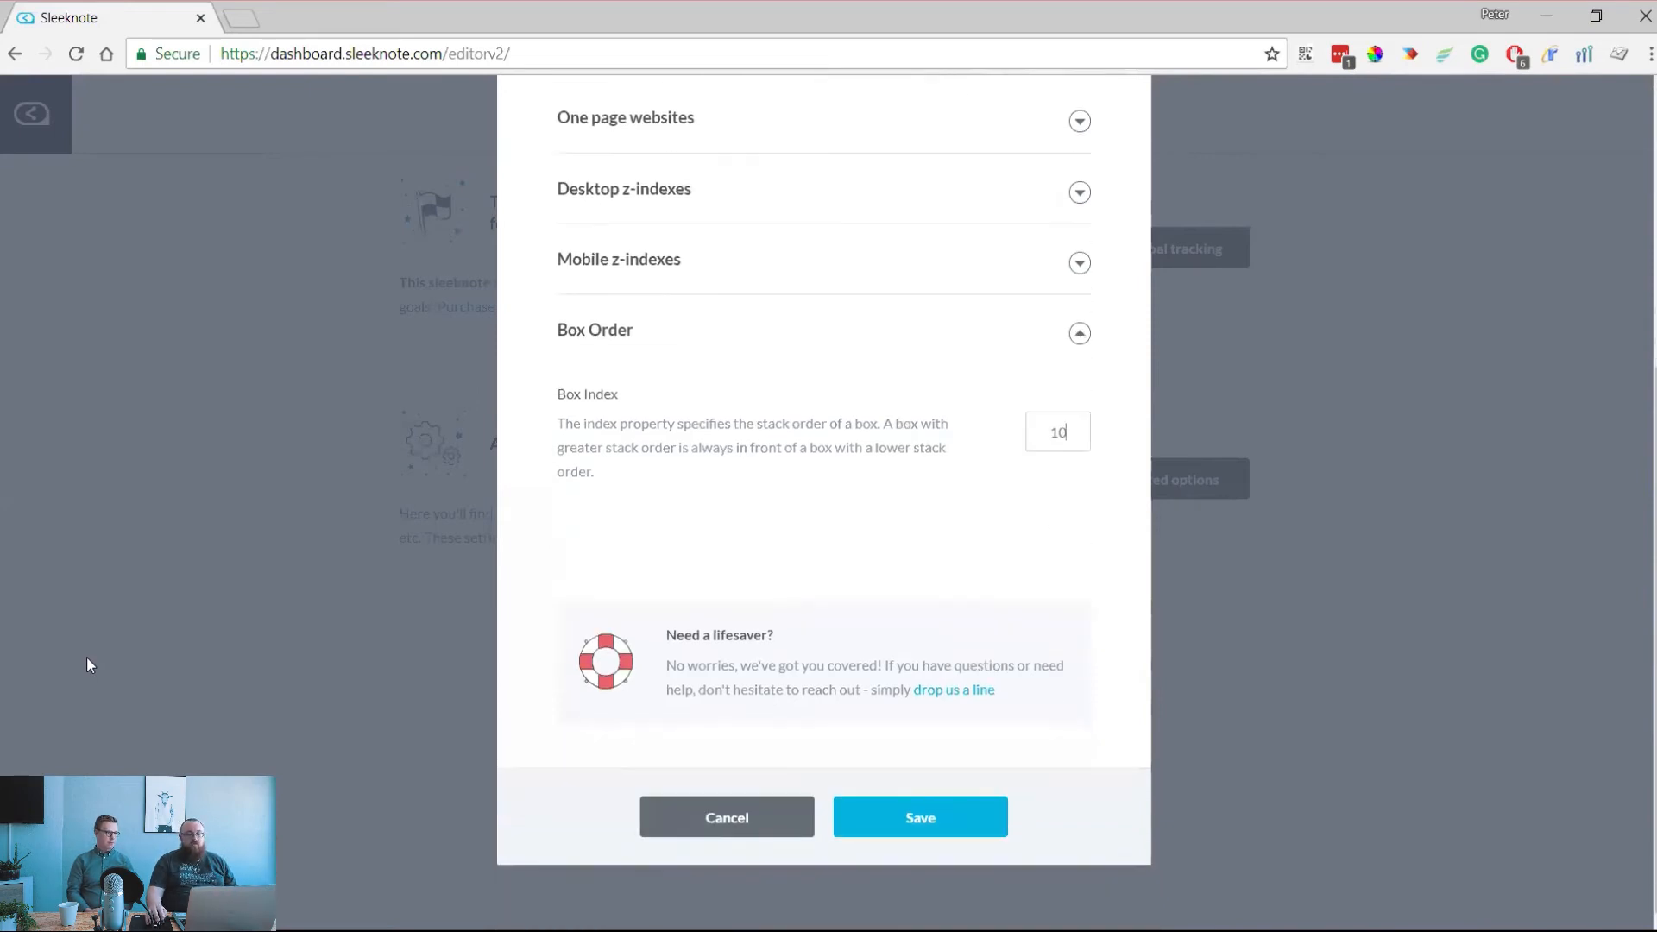
{"action": "left_click", "coordinate": [90, 664]}
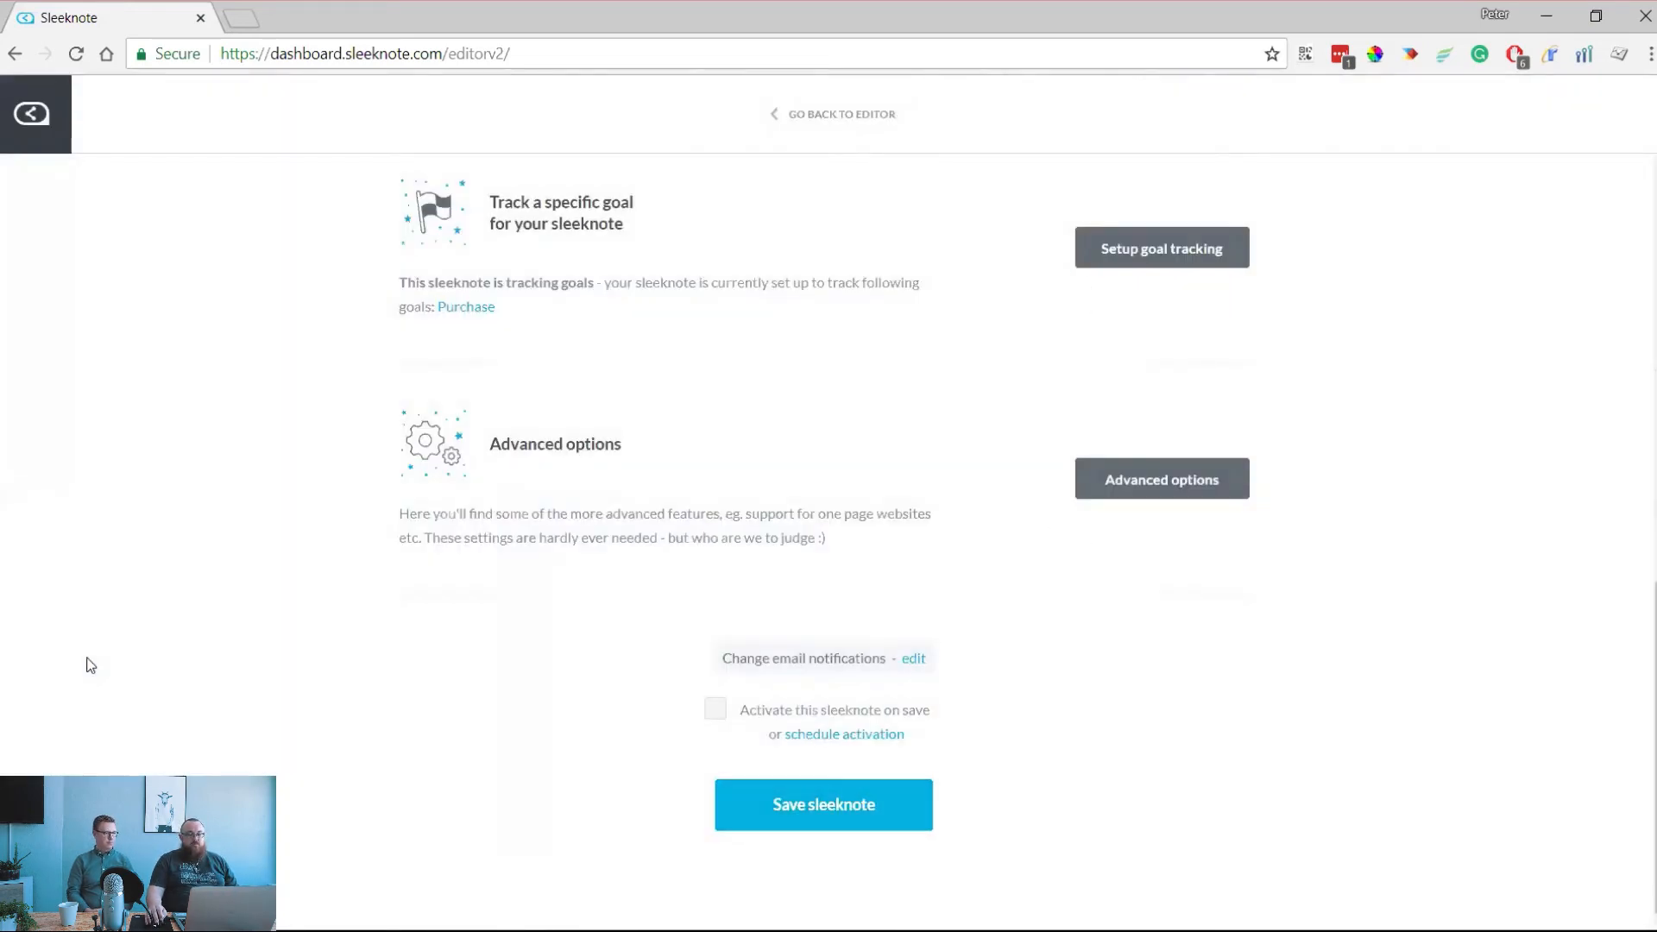
Turn on scheduled activation for the sleeknote, try a fixed-period schedule without an end date, and cancel that period
{"action": "scroll", "coordinate": [90, 664], "scroll_direction": "down", "scroll_amount": 1}
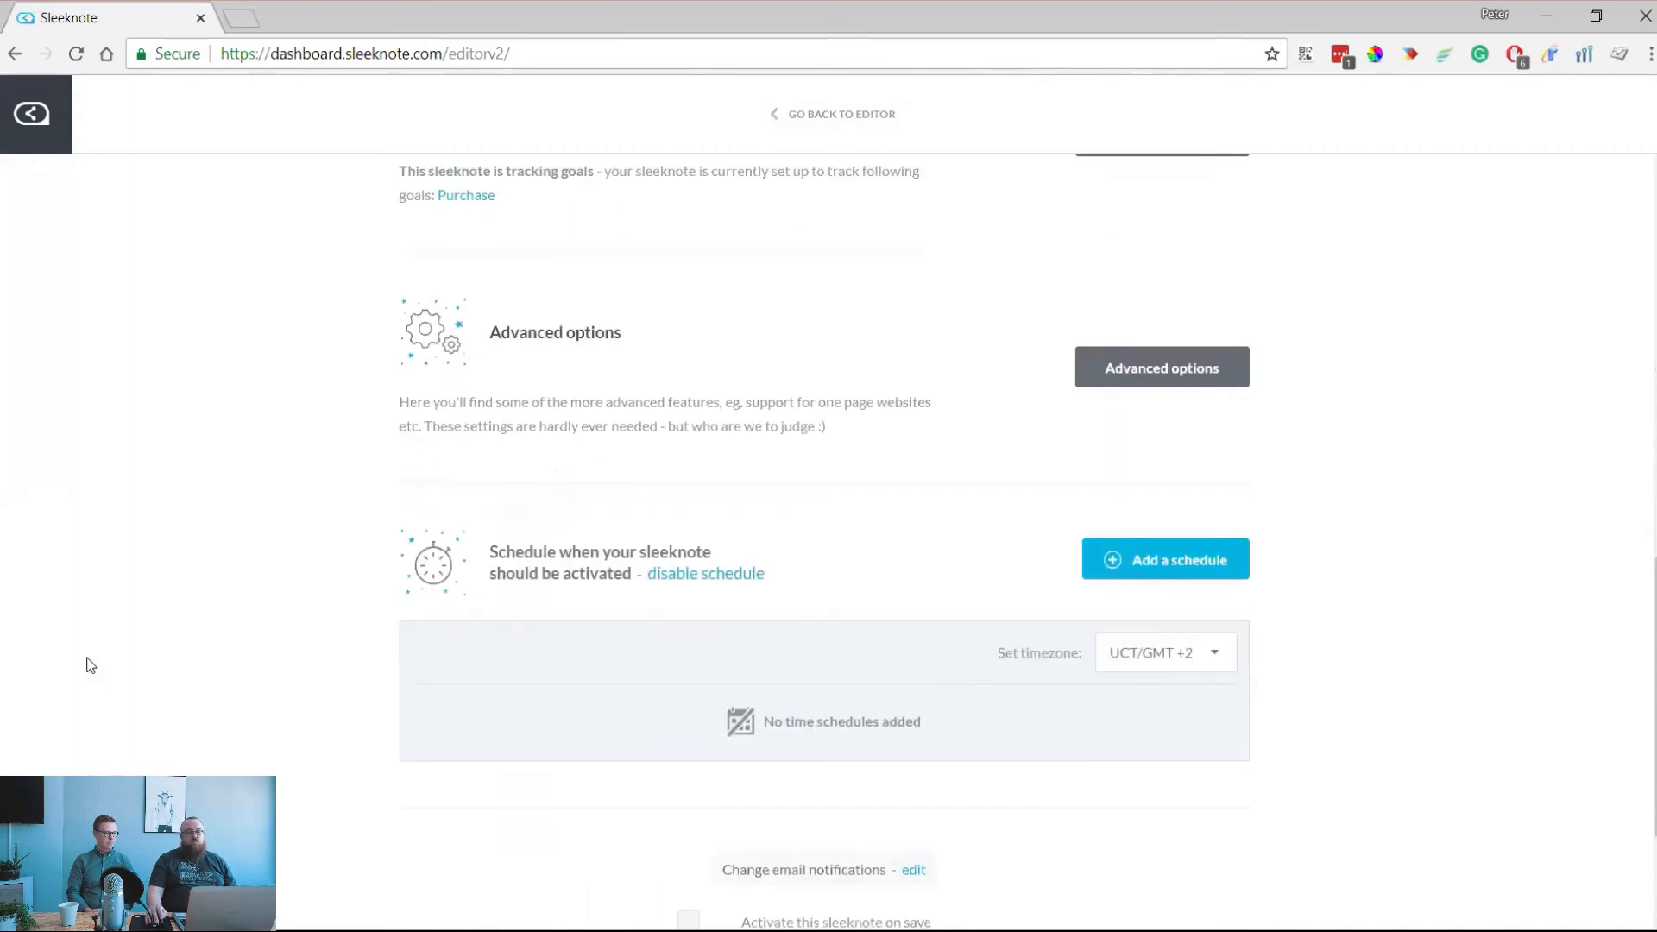
{"action": "scroll", "coordinate": [90, 665], "scroll_direction": "down", "scroll_amount": 2}
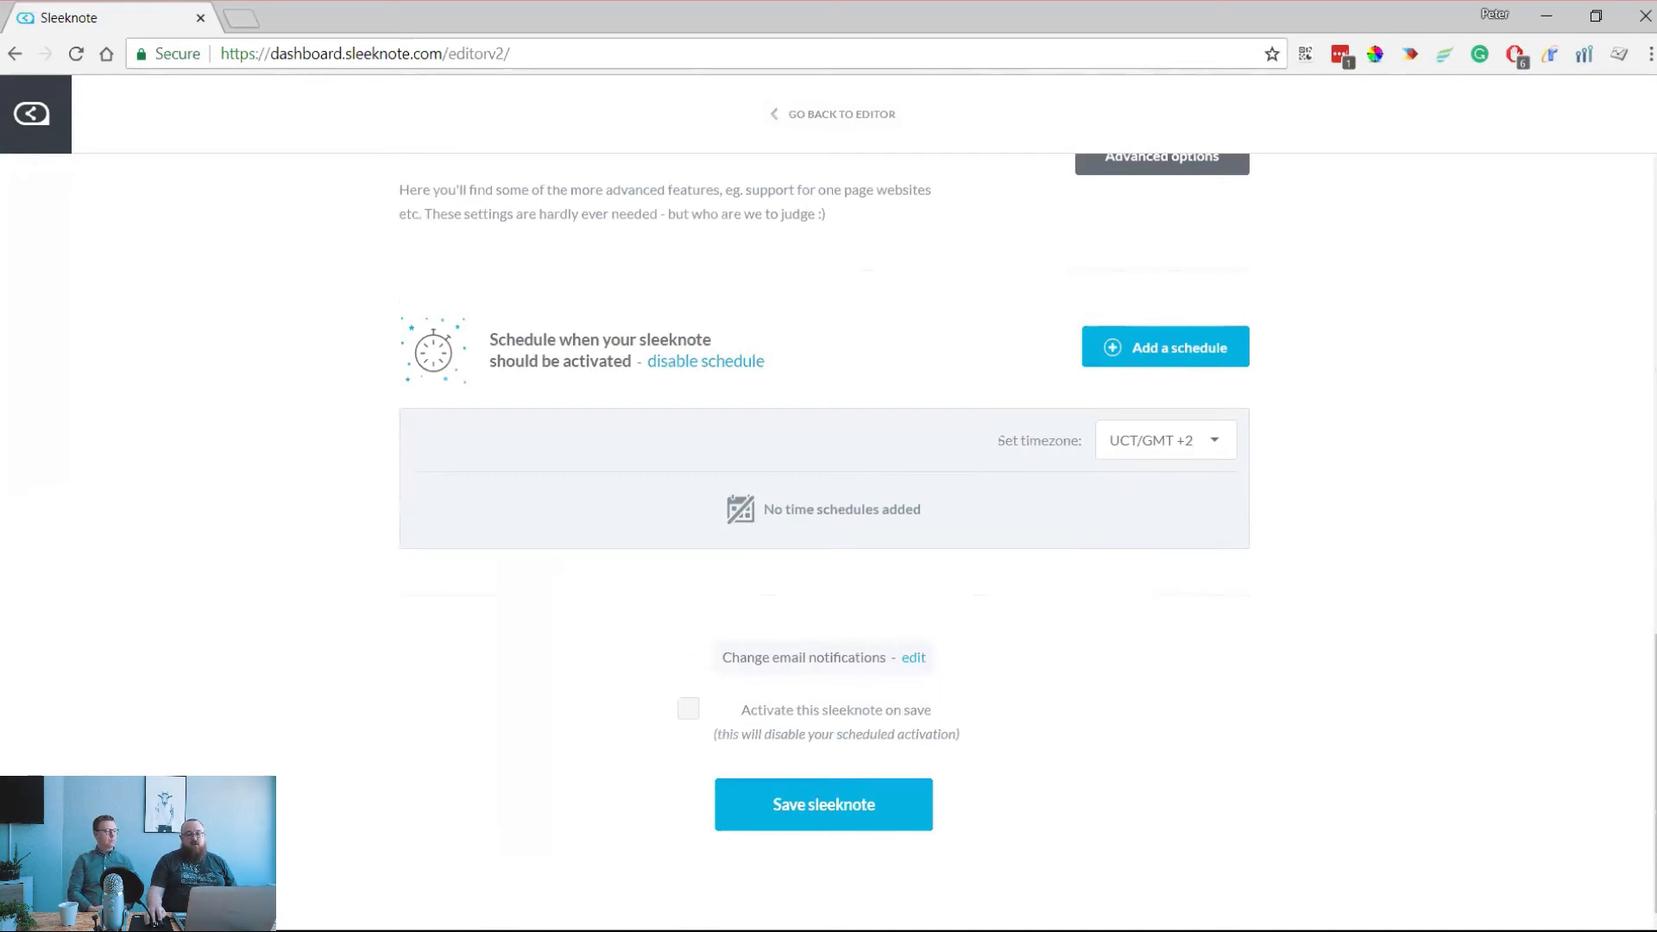
{"action": "left_click", "coordinate": [1165, 347]}
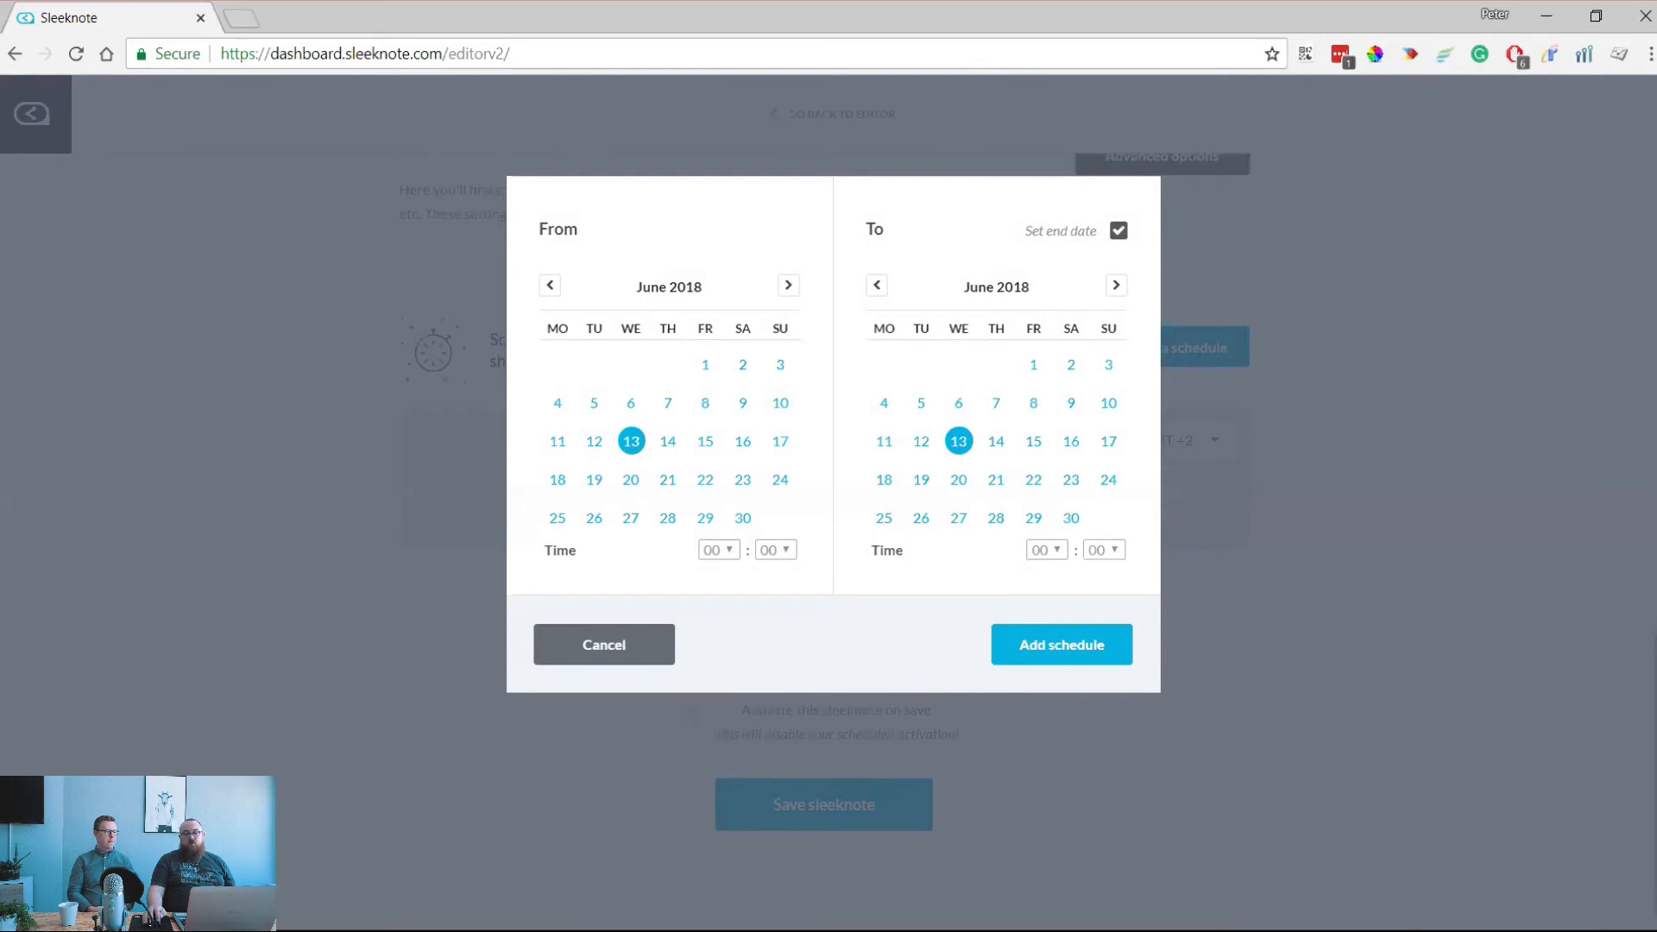
{"action": "left_click", "coordinate": [1118, 231]}
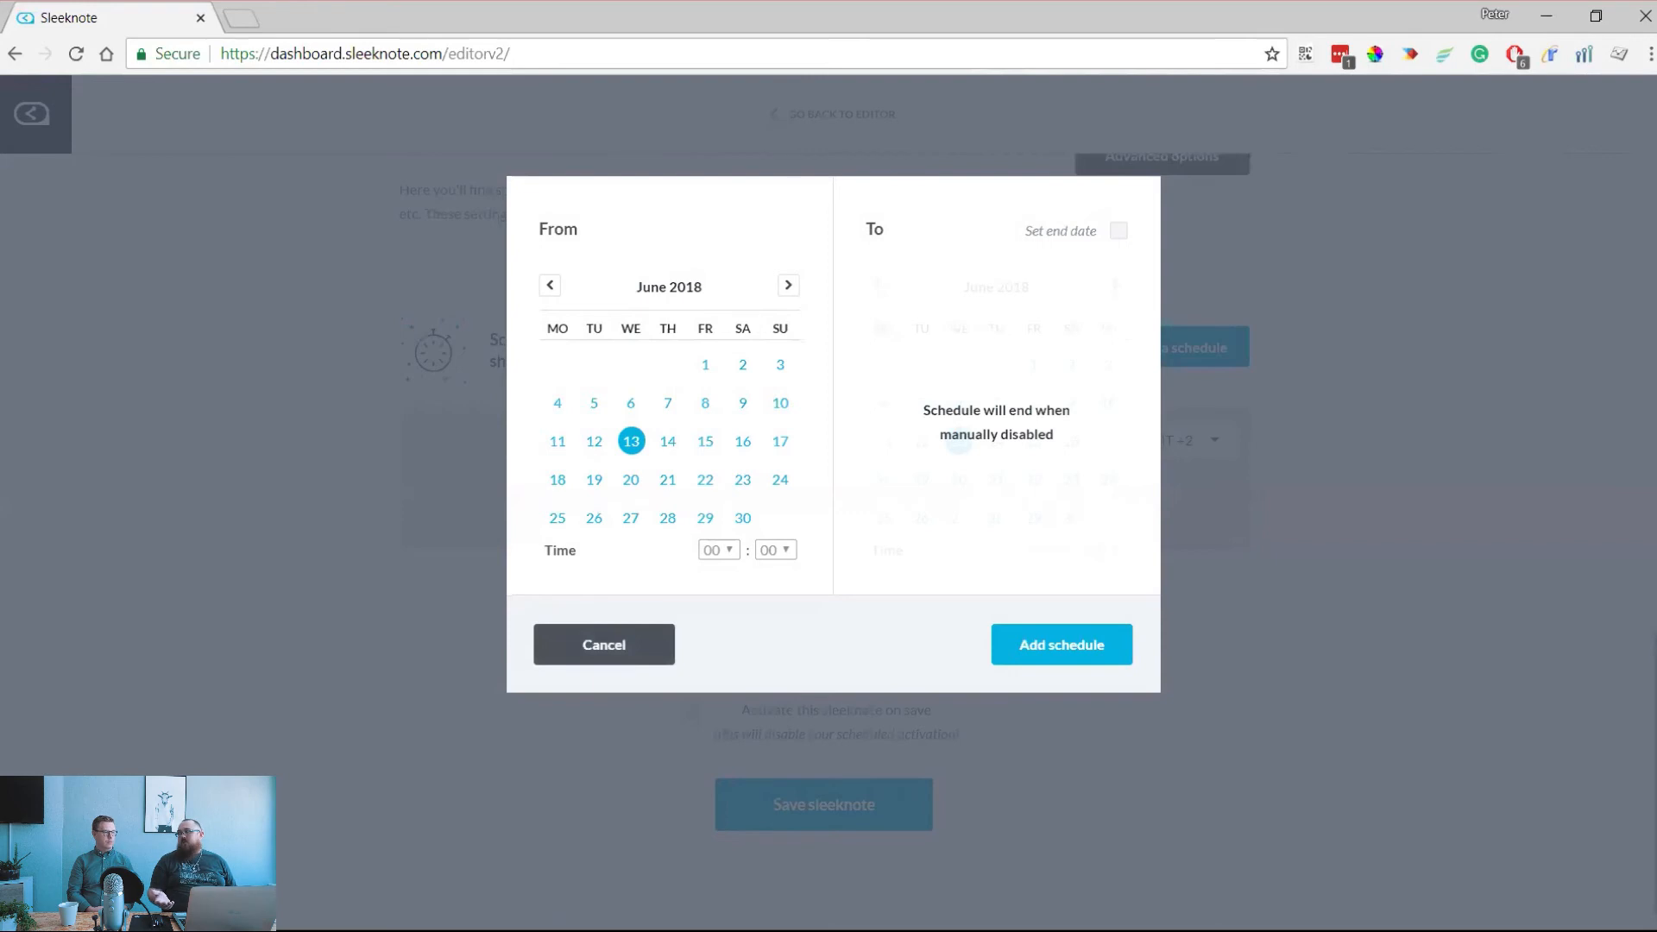
{"action": "left_click", "coordinate": [604, 644]}
Try a repeating schedule for every week on Monday and cancel it without adding it
{"action": "left_click", "coordinate": [1164, 347]}
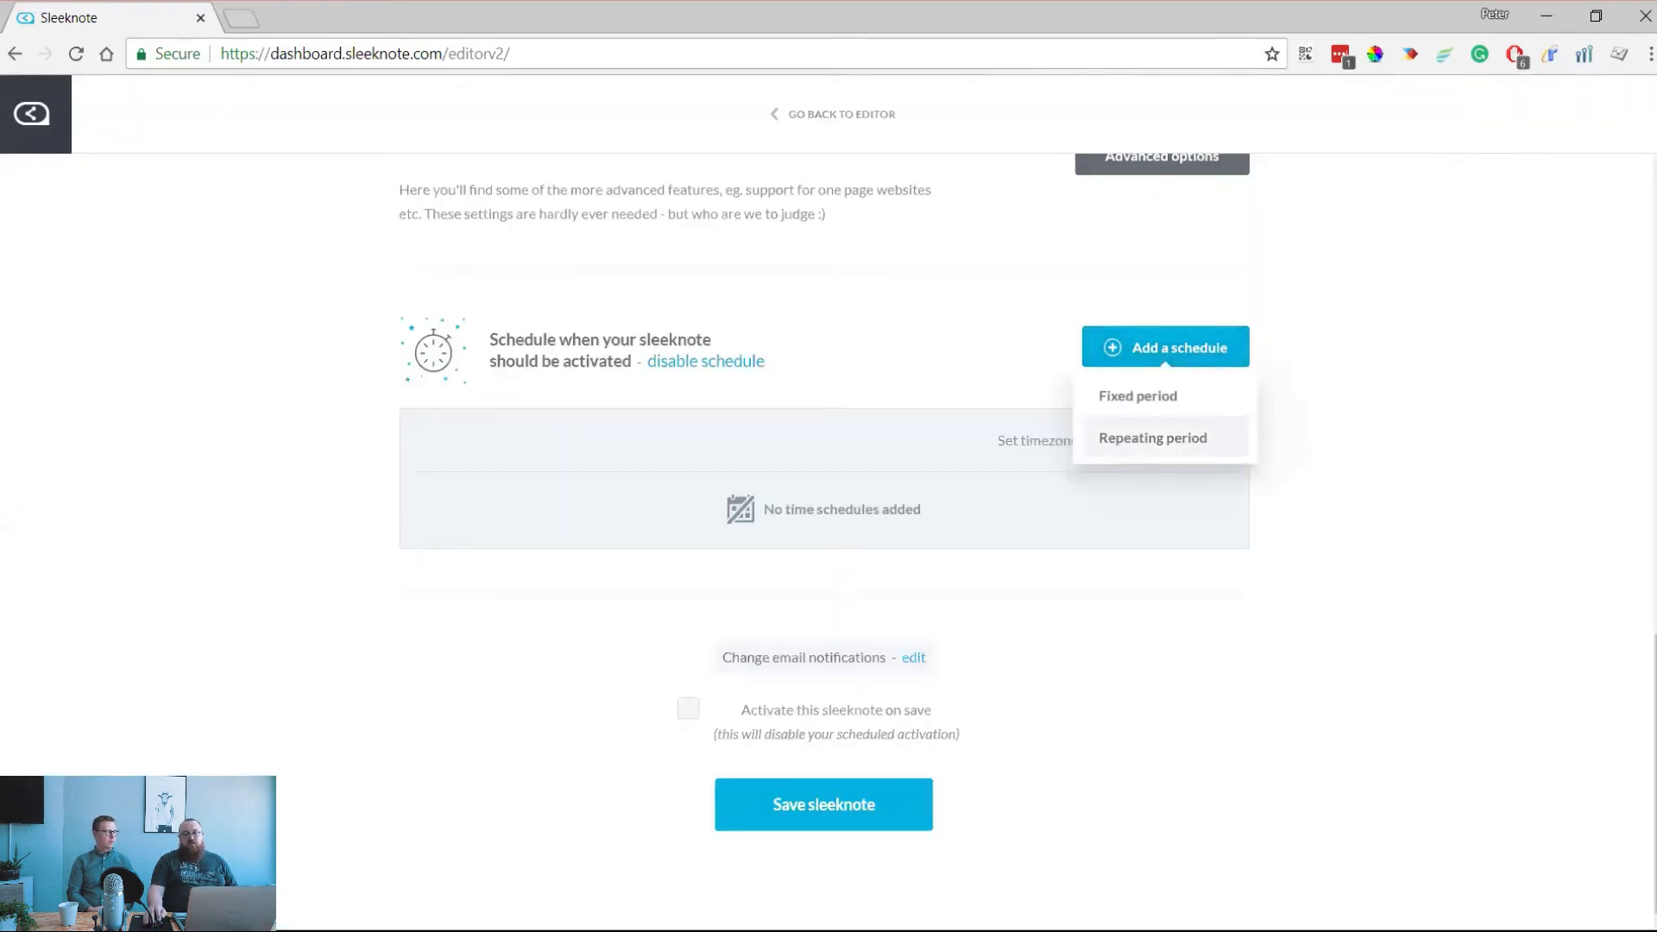
{"action": "left_click", "coordinate": [1153, 438]}
{"action": "left_click", "coordinate": [566, 391]}
{"action": "left_click", "coordinate": [553, 356]}
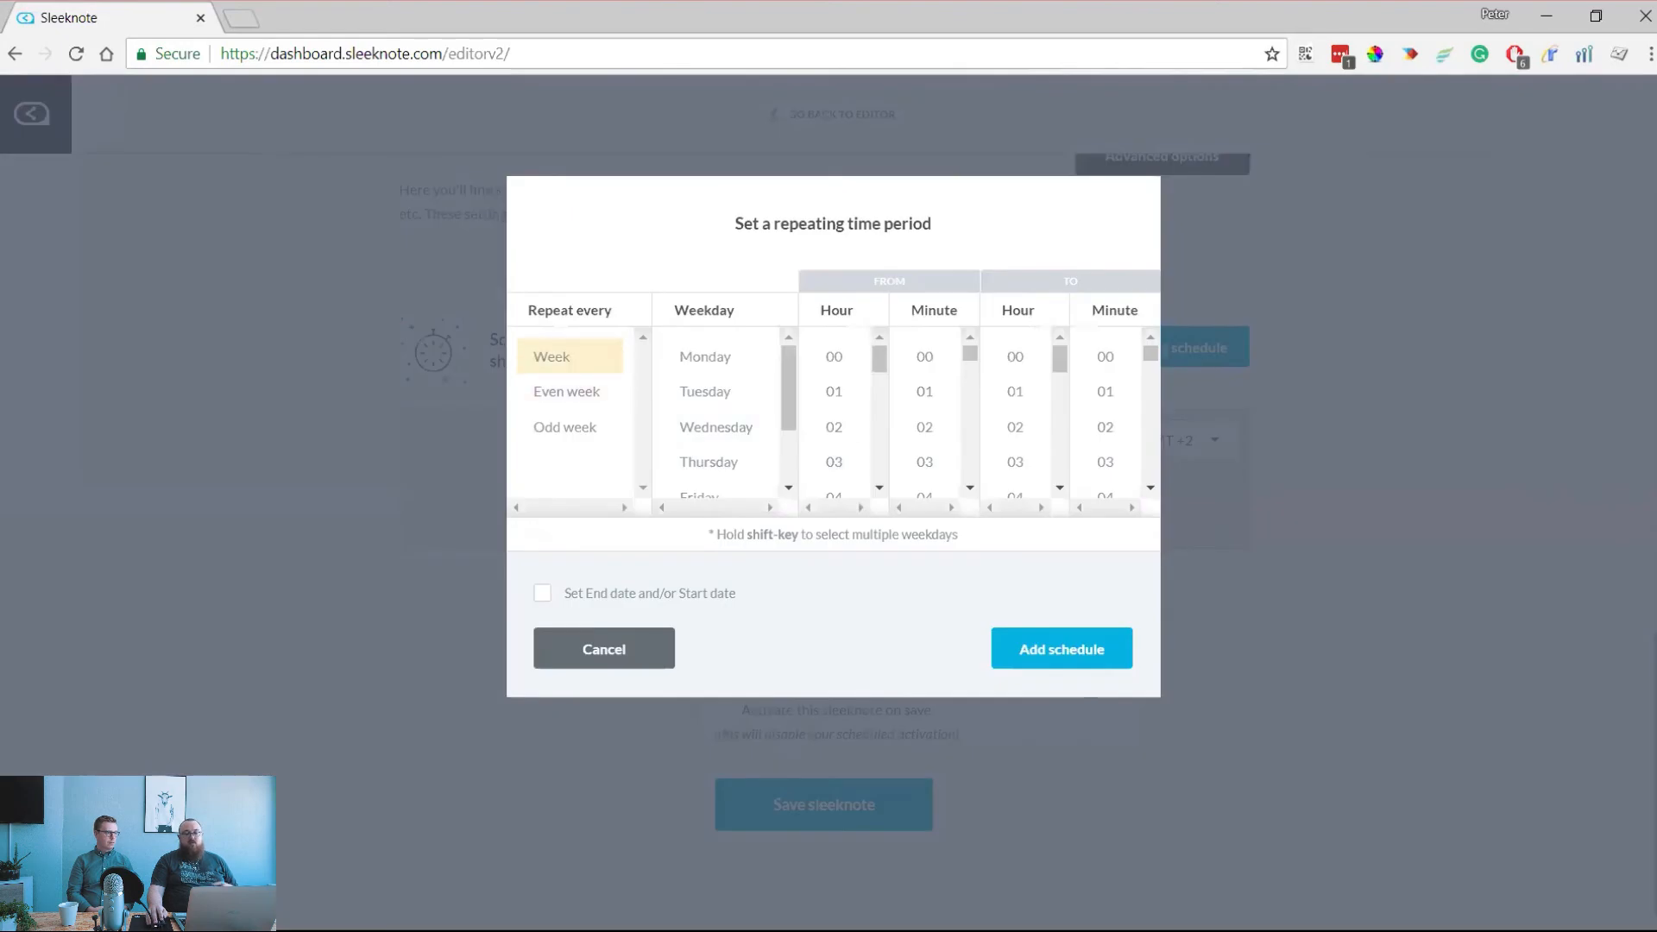
{"action": "left_click", "coordinate": [718, 357]}
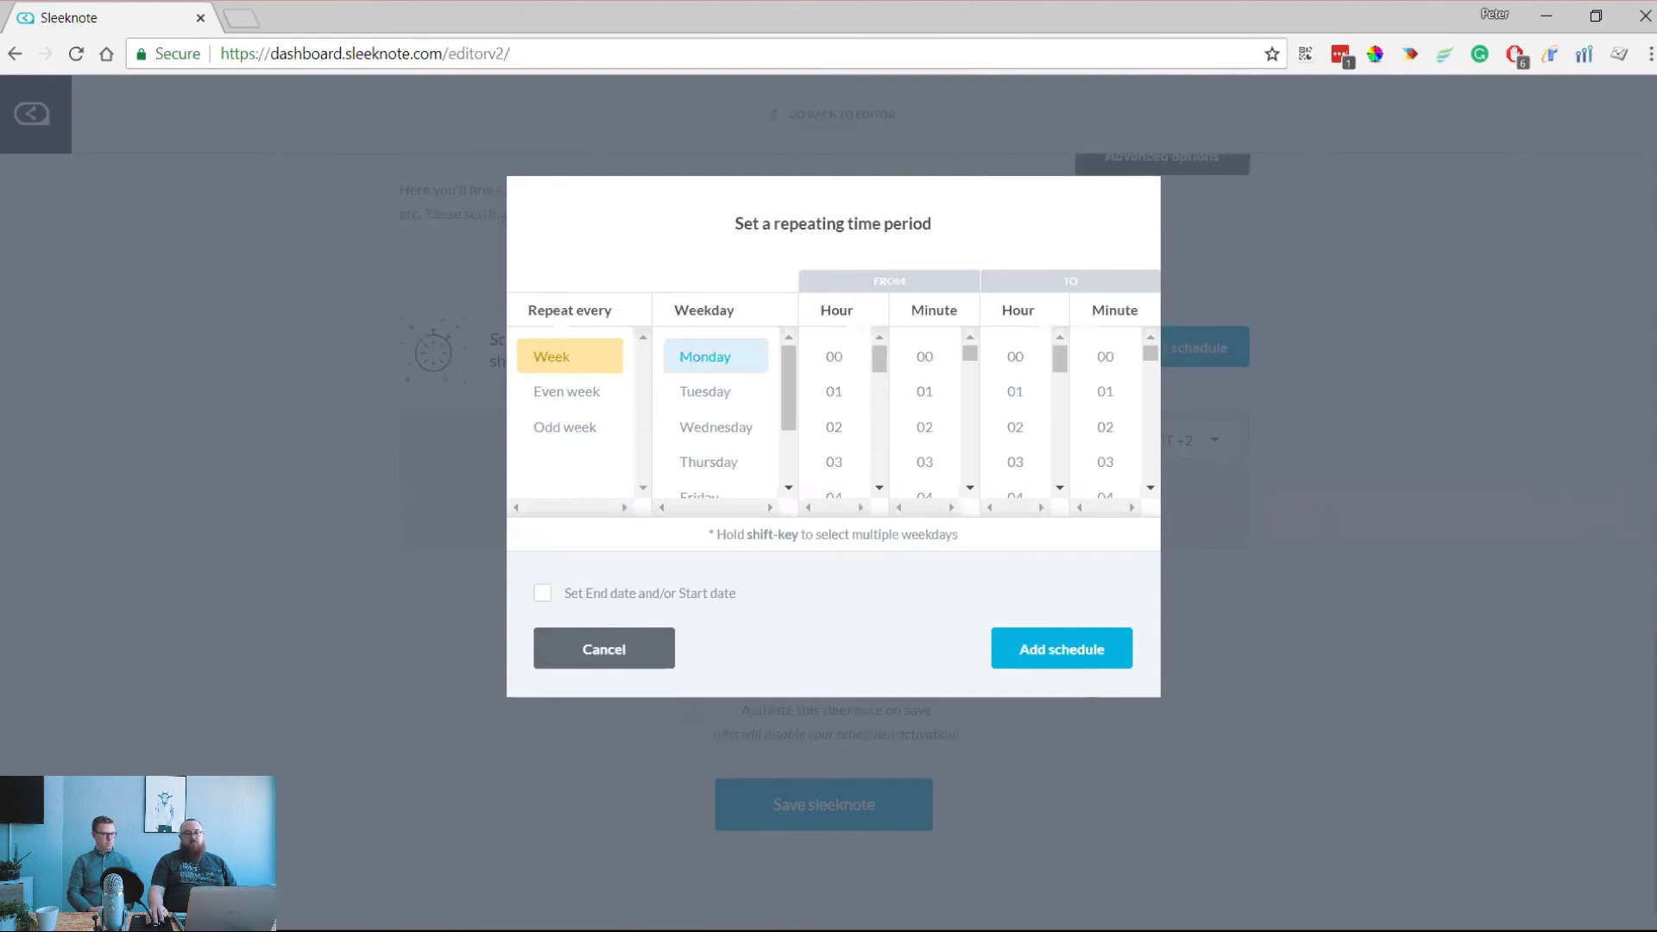
{"action": "left_click", "coordinate": [604, 648]}
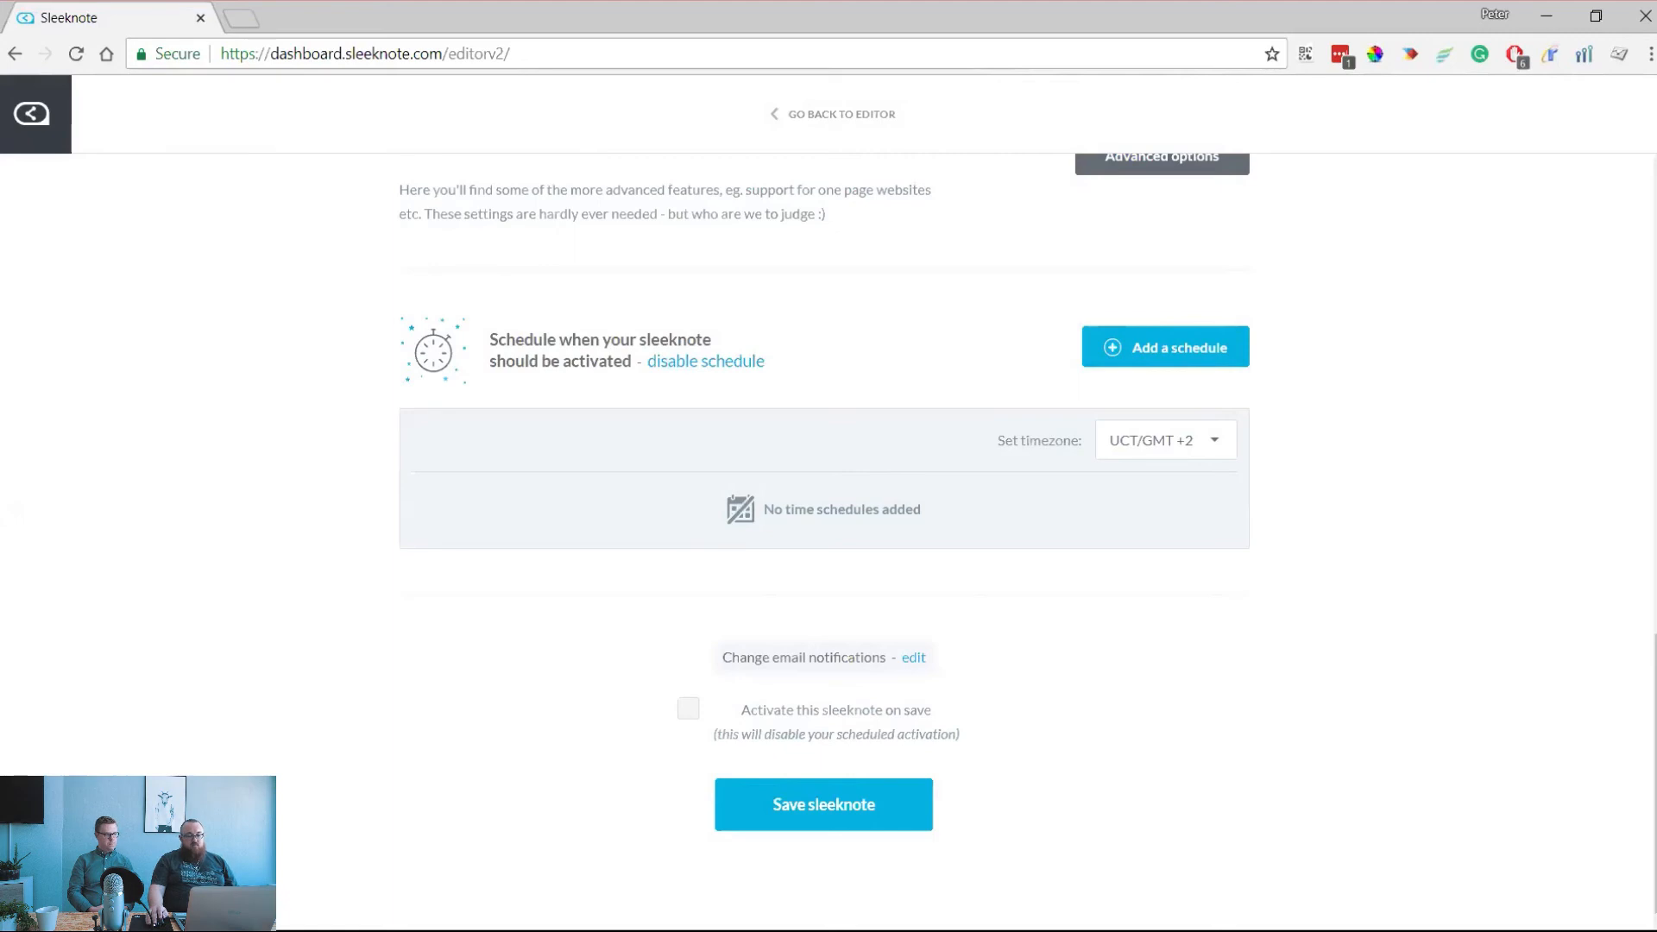
Save the sleeknote and read through the tracking code snippet for the website
{"action": "left_click", "coordinate": [824, 804]}
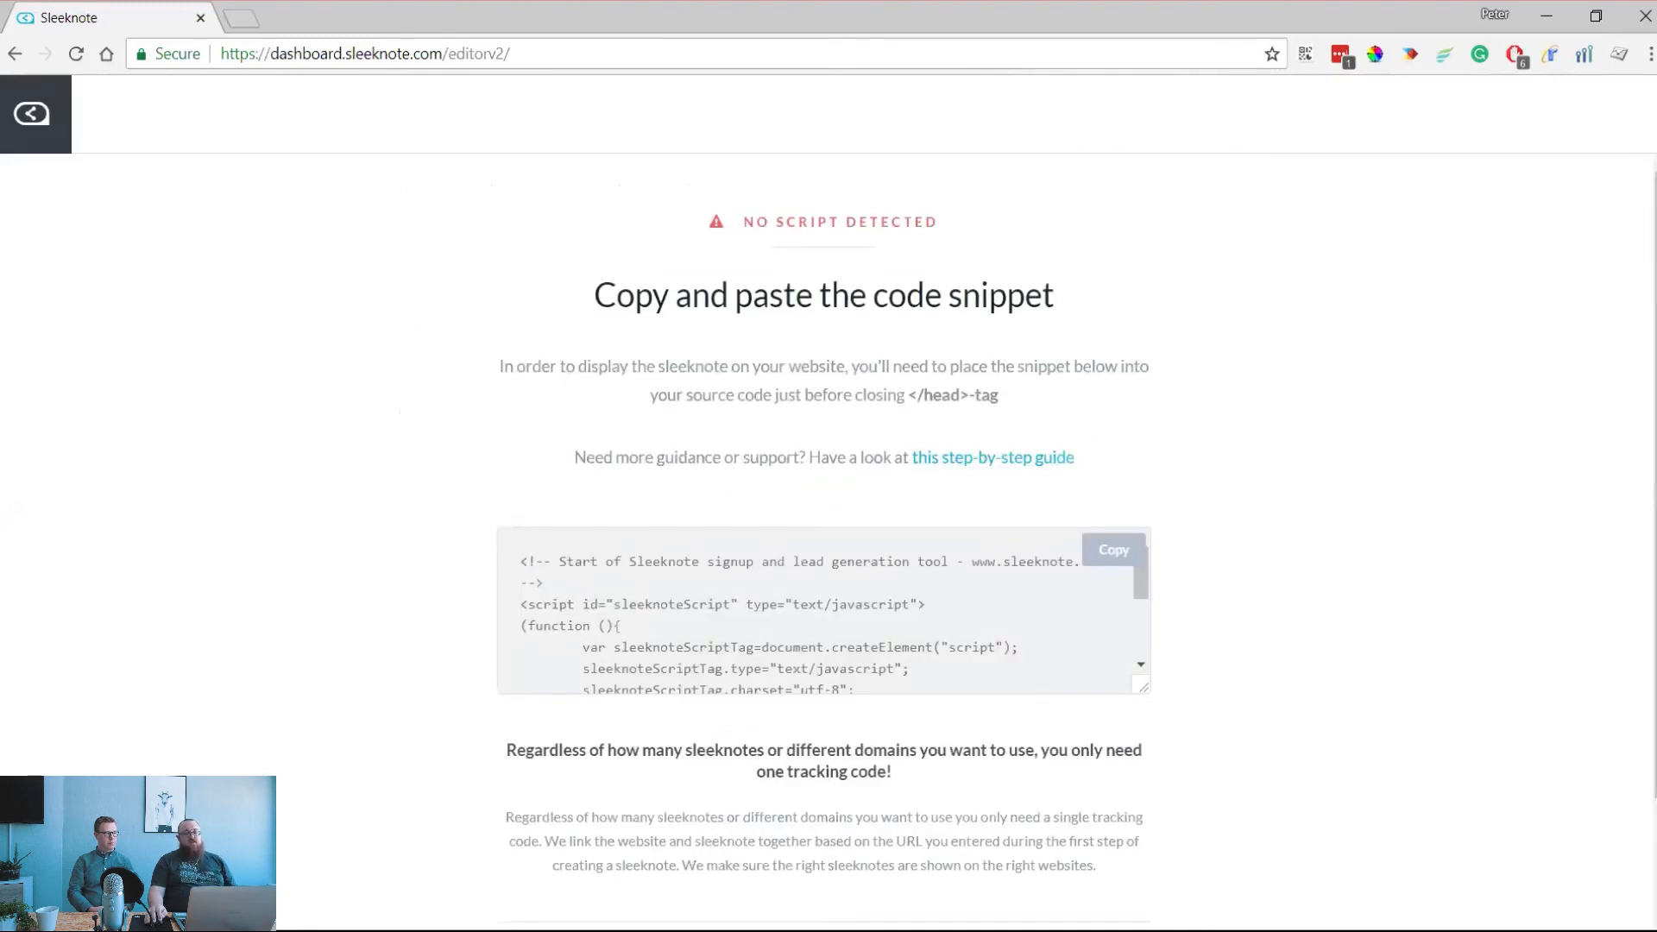
{"action": "scroll", "coordinate": [824, 610], "scroll_direction": "down", "scroll_amount": 2}
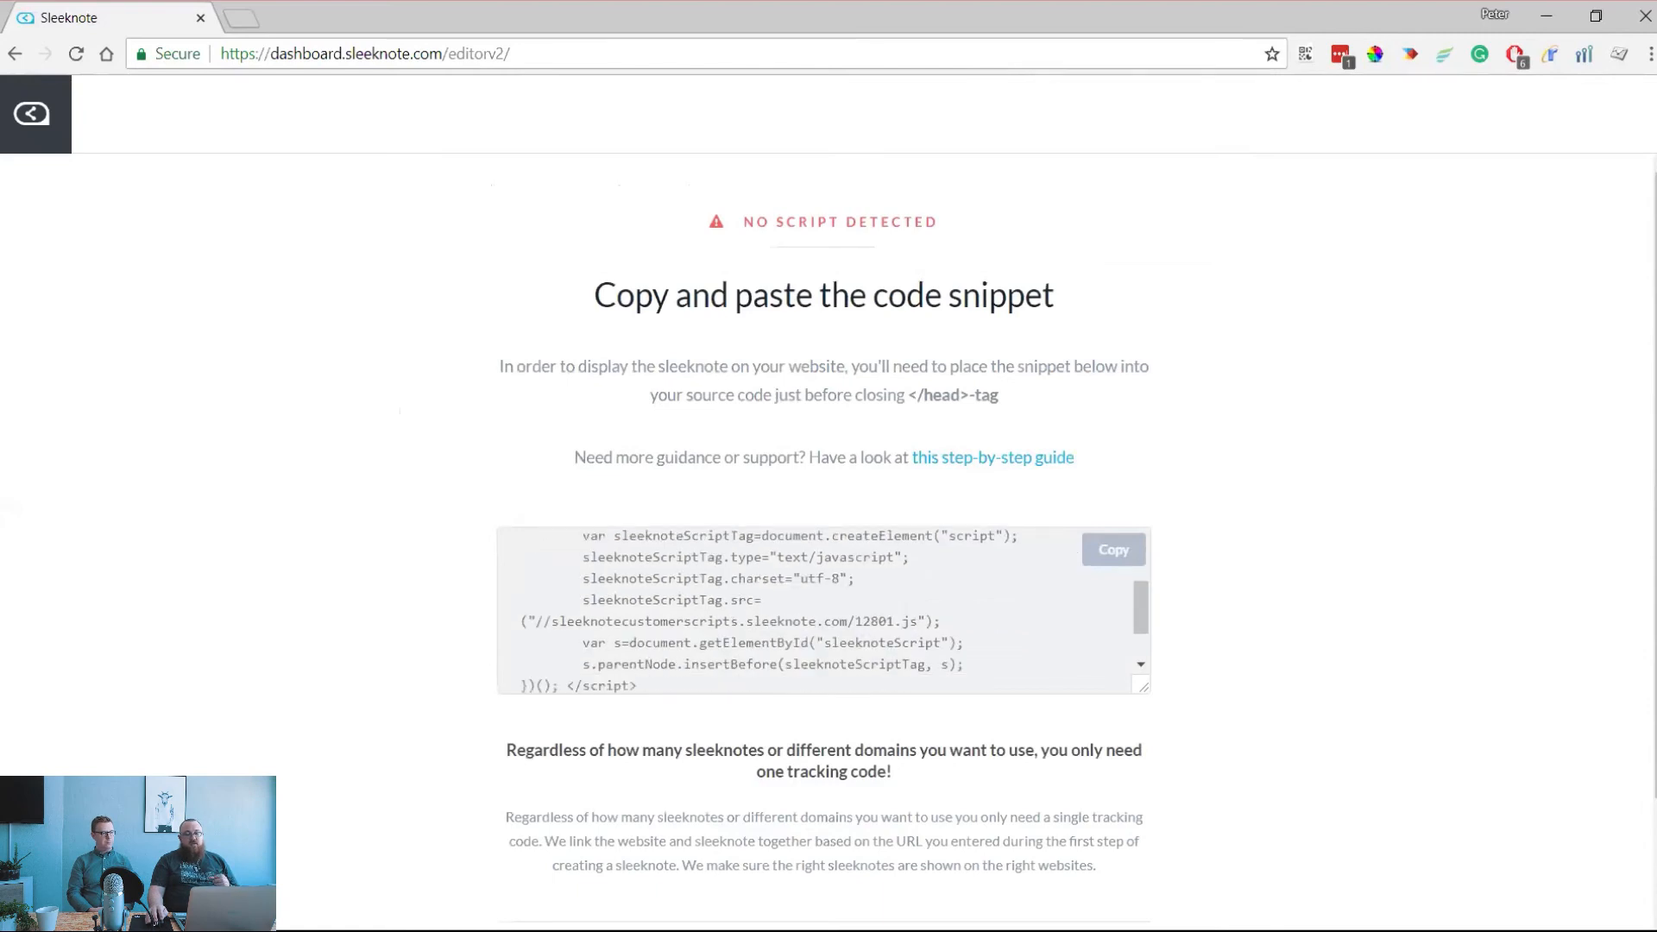